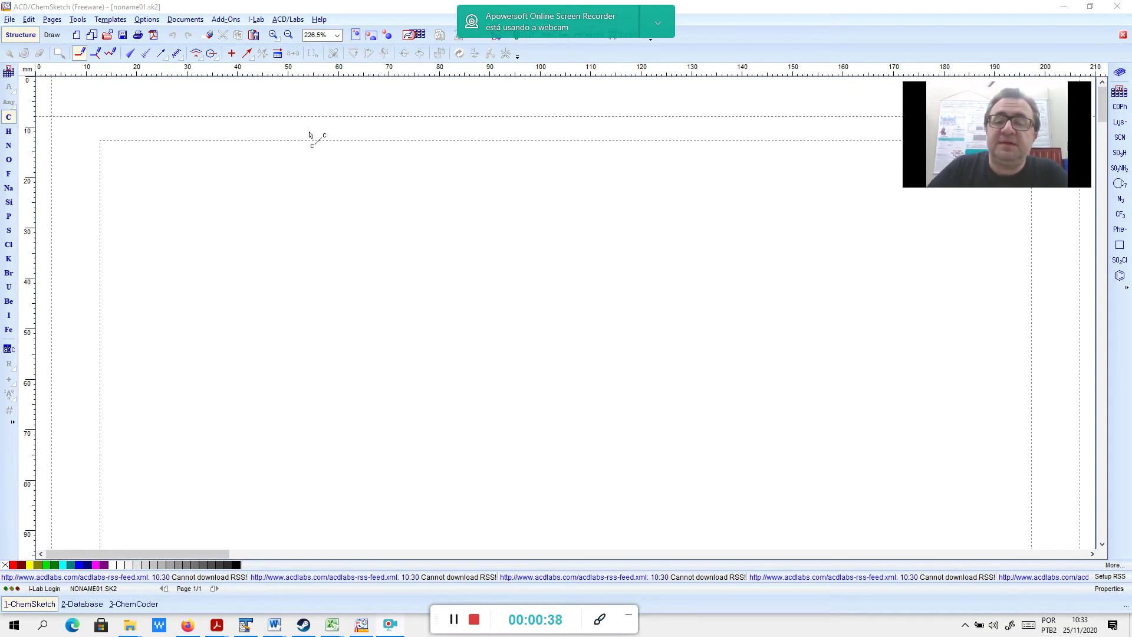
Set the drawing page's zoom to 180%, trying 150% and 18% along the way
{"action": "left_click_drag", "start_coordinate": [481, 15], "coordinate": [905, 26]}
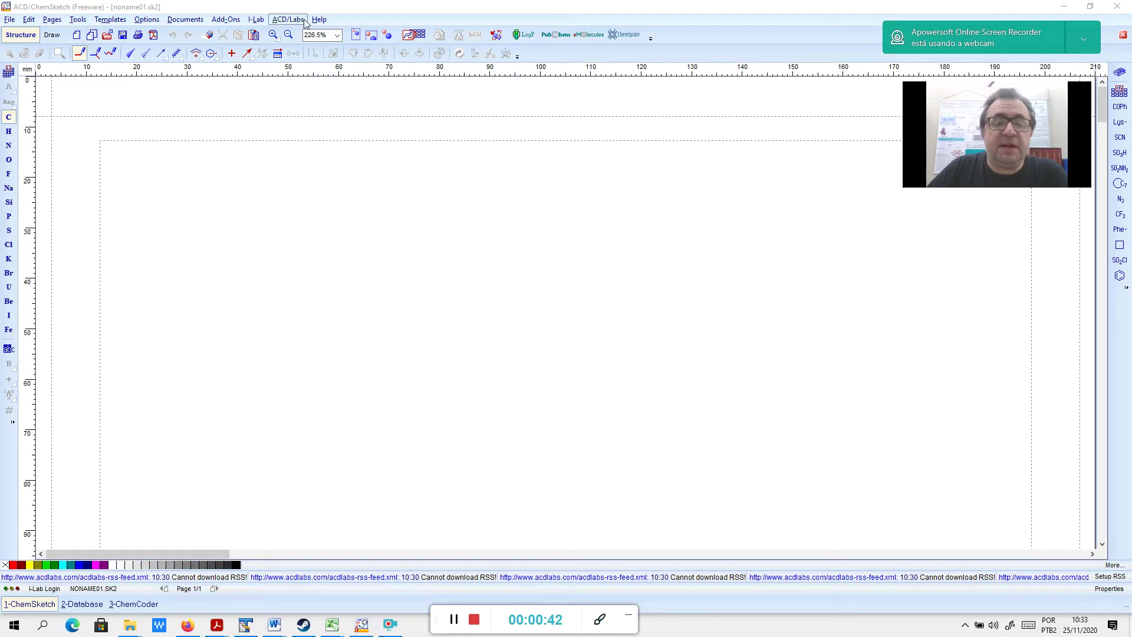
{"action": "left_click", "coordinate": [339, 36]}
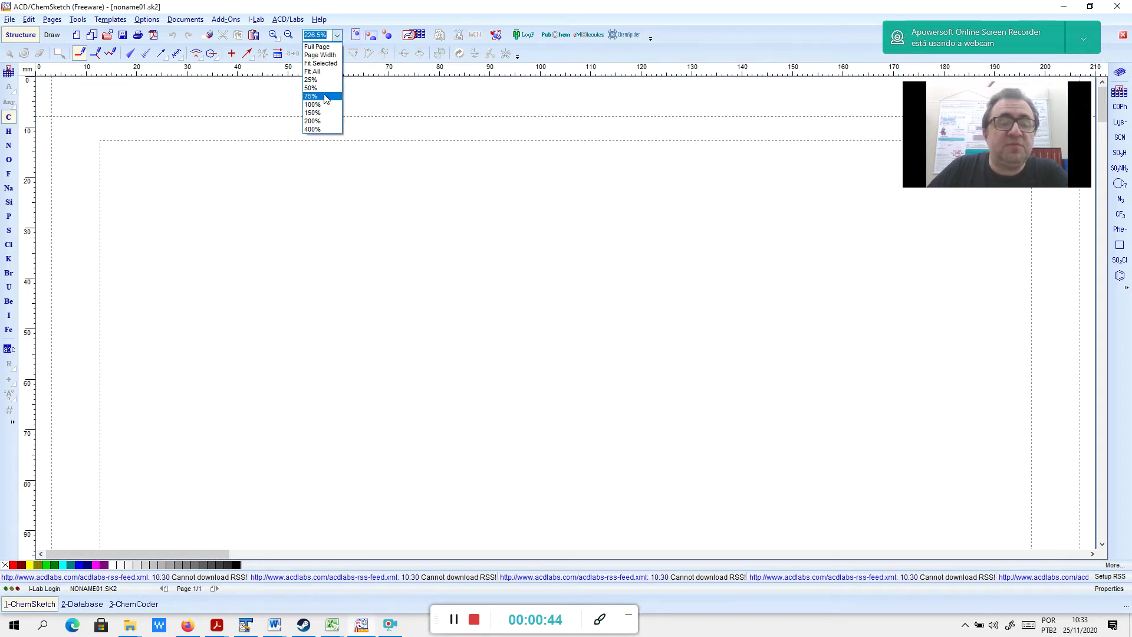
{"action": "left_click", "coordinate": [322, 113]}
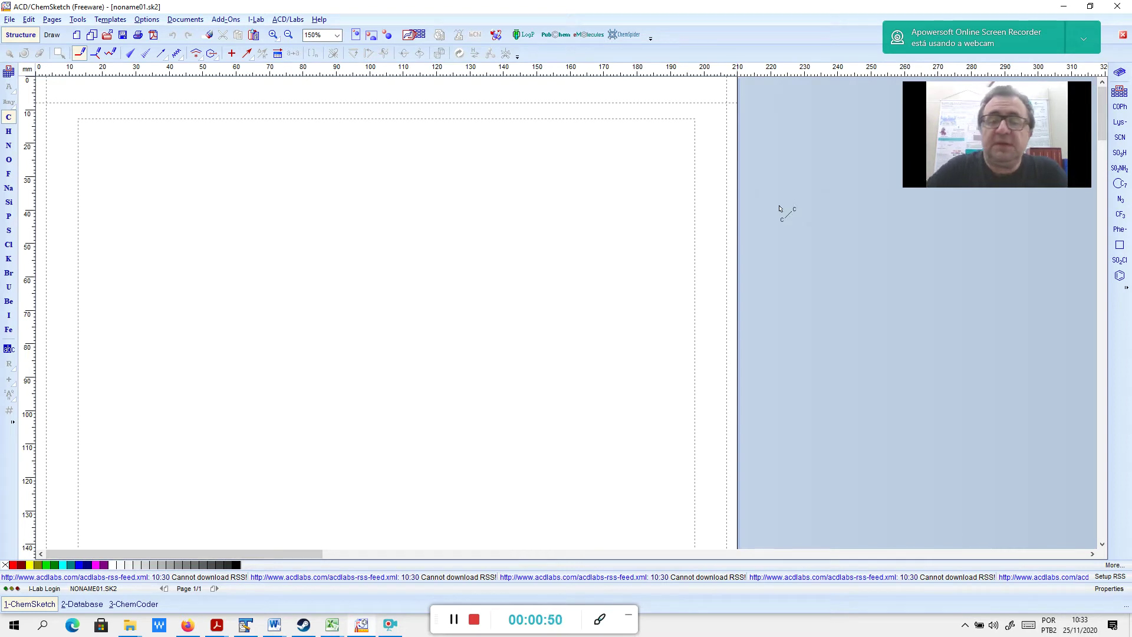
{"action": "left_click", "coordinate": [318, 35]}
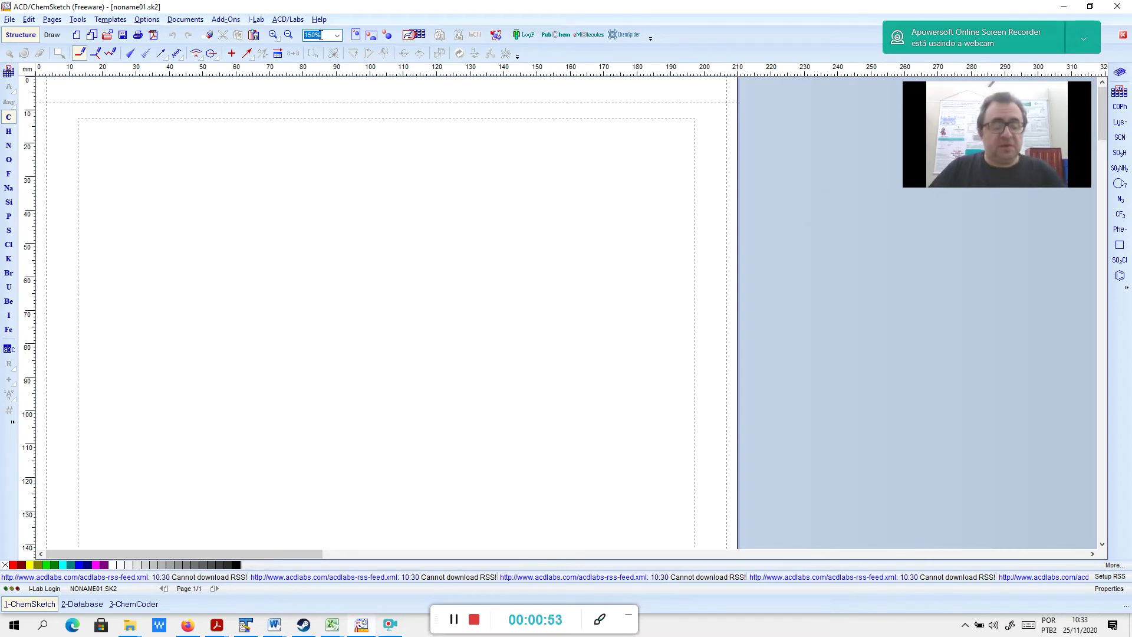
{"action": "type", "text": "18"}
{"action": "key", "text": "Return"}
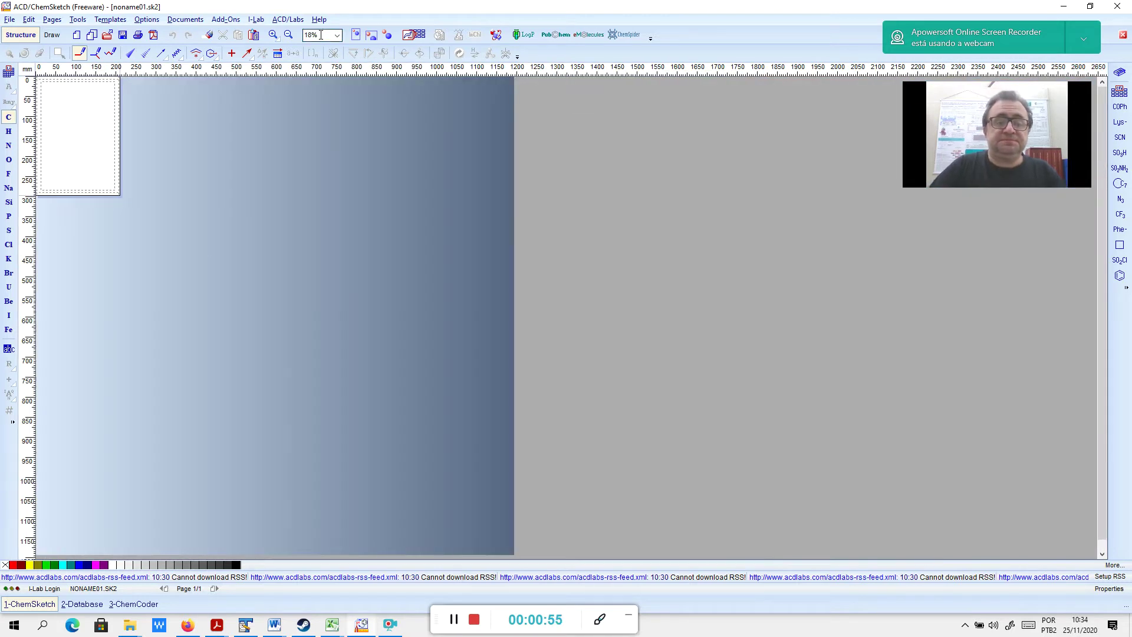
{"action": "type", "text": "180"}
{"action": "key", "text": "Return"}
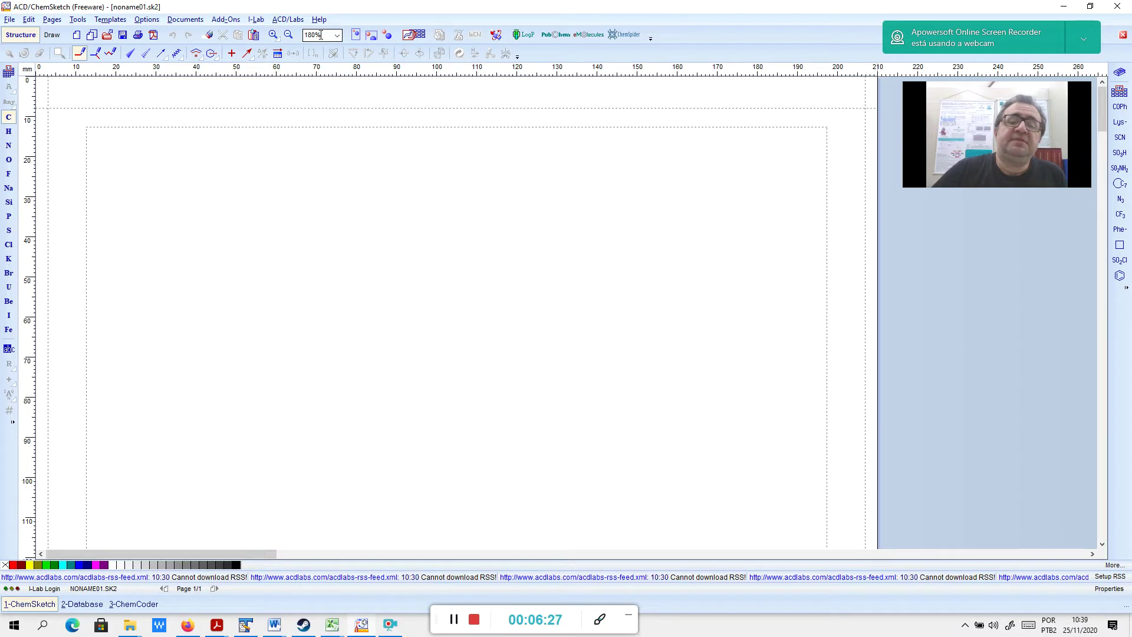
Check the program's release and version information in the About window and close it
{"action": "left_click", "coordinate": [325, 20]}
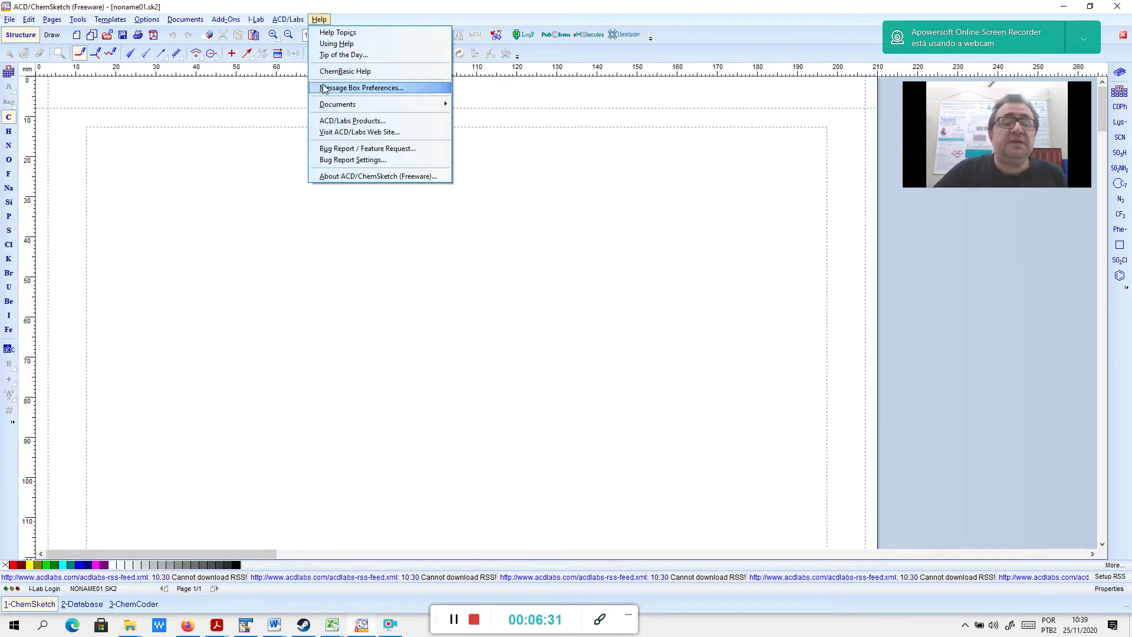
{"action": "left_click", "coordinate": [341, 177]}
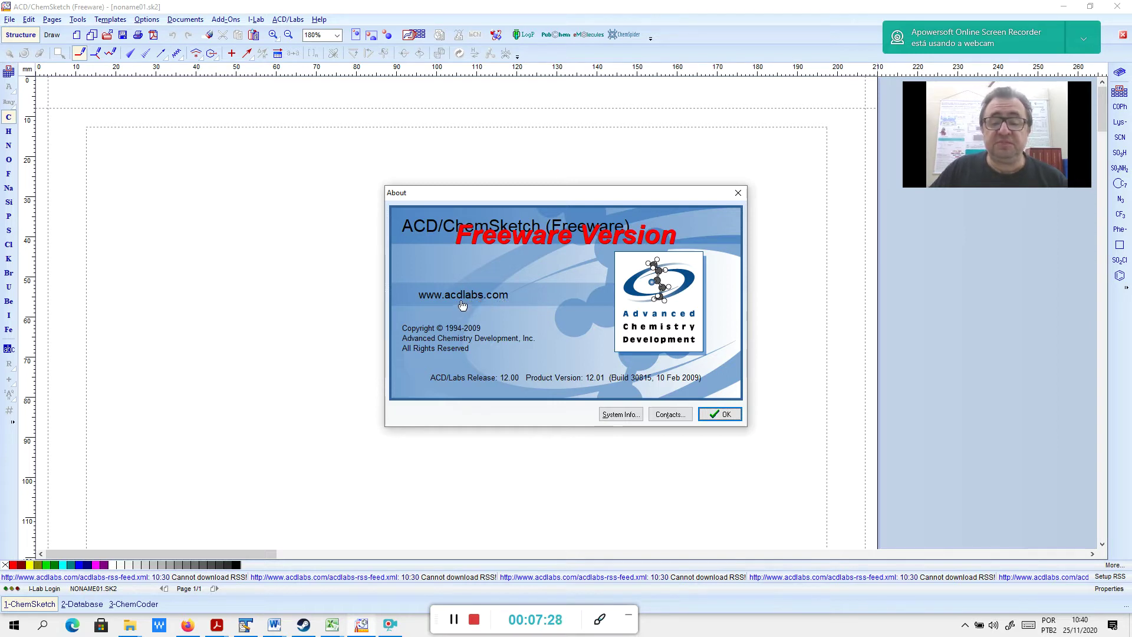
{"action": "left_click", "coordinate": [717, 416]}
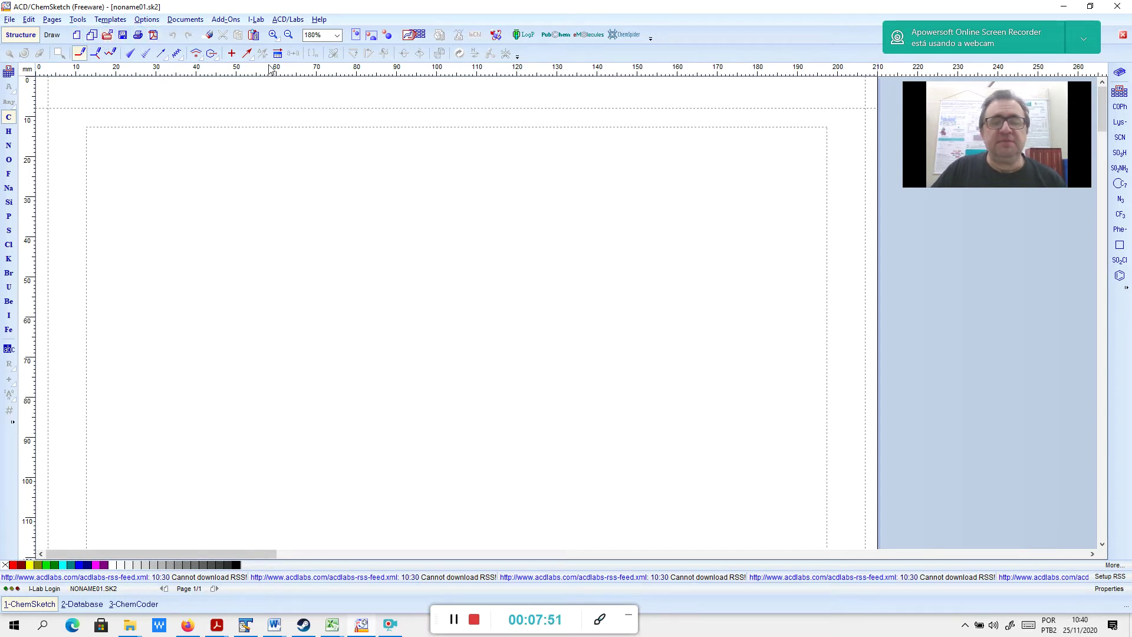
Try several preset page zoom levels, including 400% and 150%, and return the zoom to 180%
{"action": "left_click", "coordinate": [337, 36]}
{"action": "left_click", "coordinate": [325, 105]}
{"action": "left_click", "coordinate": [336, 36]}
{"action": "left_click", "coordinate": [336, 125]}
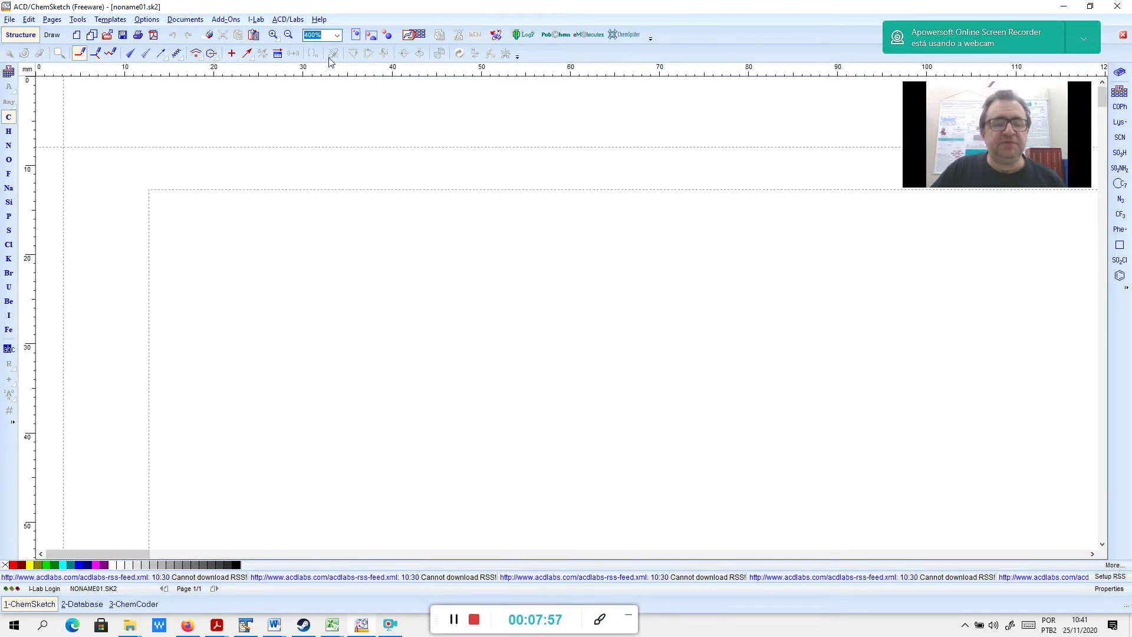
{"action": "left_click", "coordinate": [338, 35]}
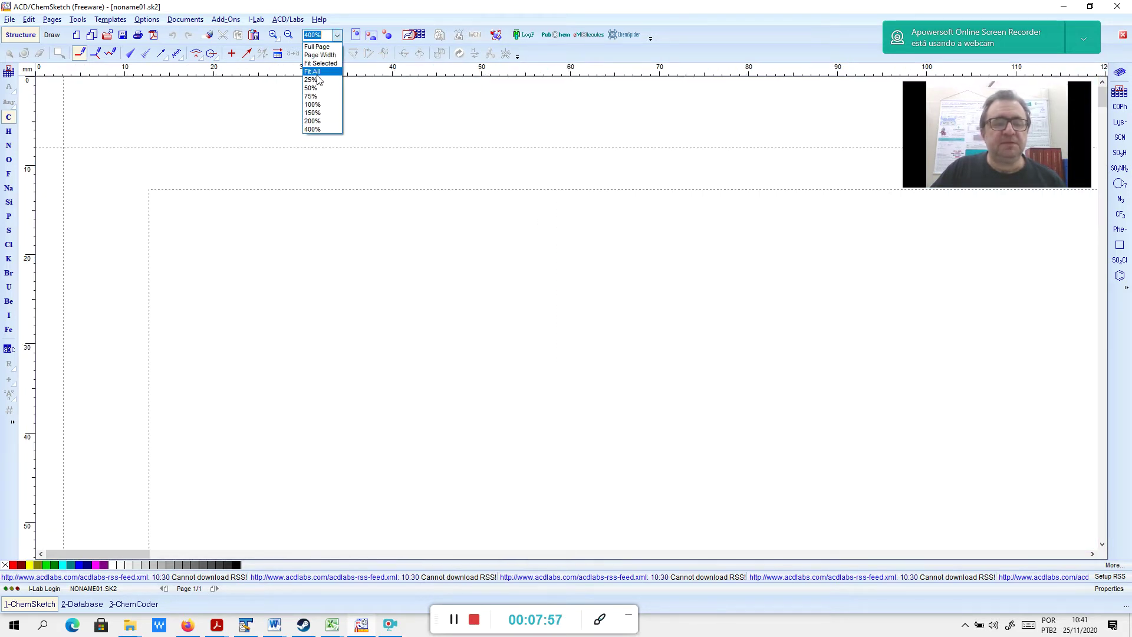
{"action": "left_click", "coordinate": [316, 114]}
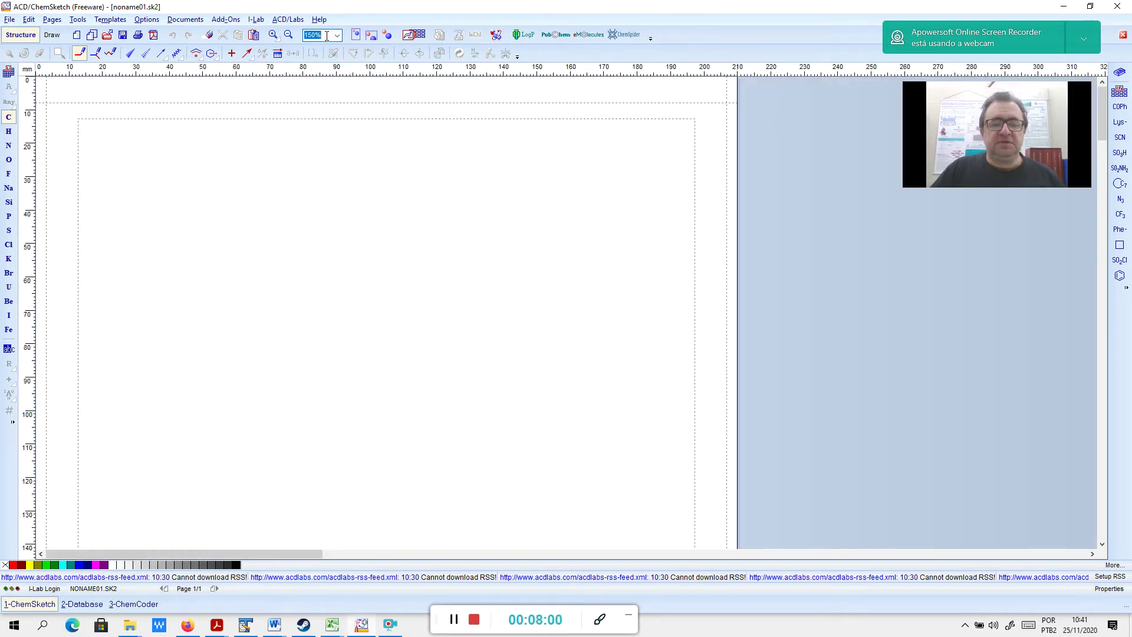
{"action": "key", "text": "Return"}
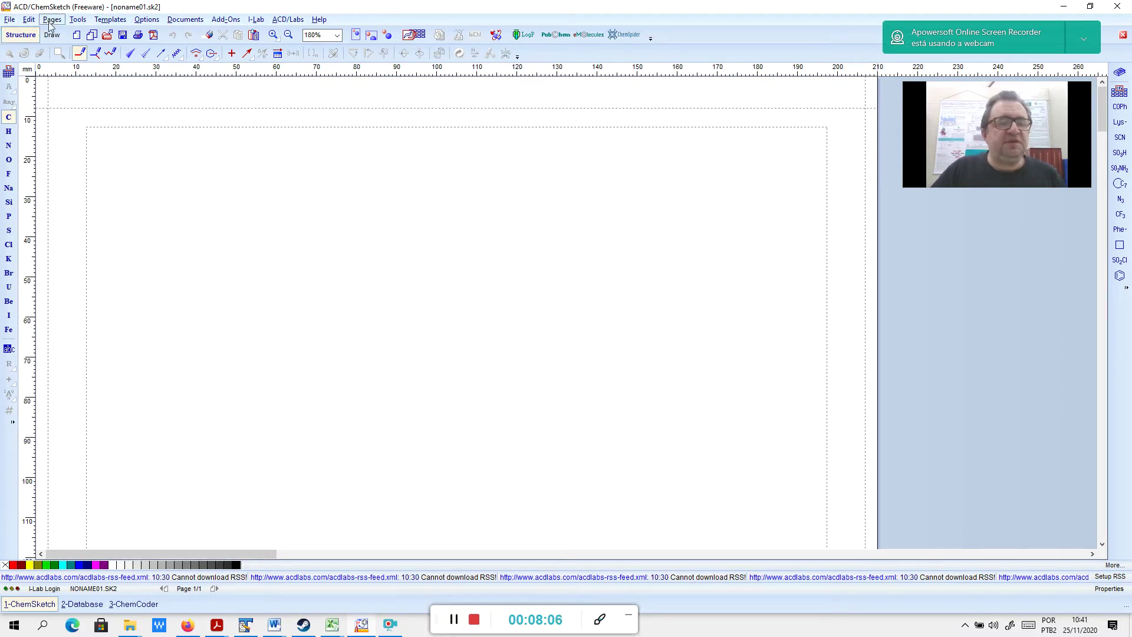
Choose A4 as the page format in the page setup and accept it for the whole document
{"action": "left_click", "coordinate": [10, 21]}
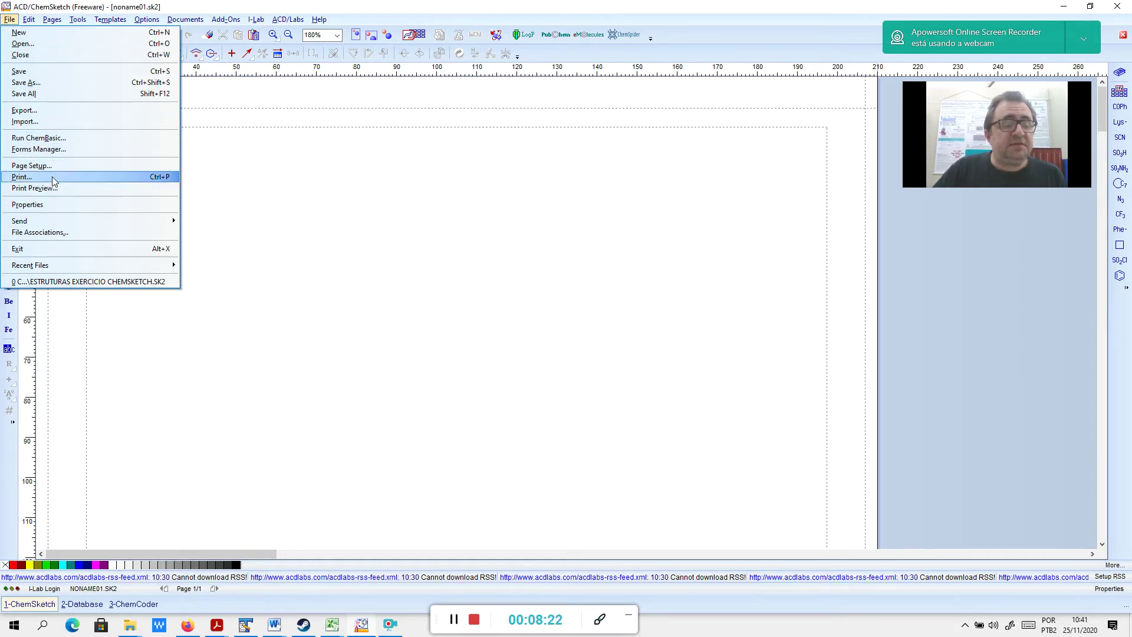
{"action": "left_click", "coordinate": [30, 166]}
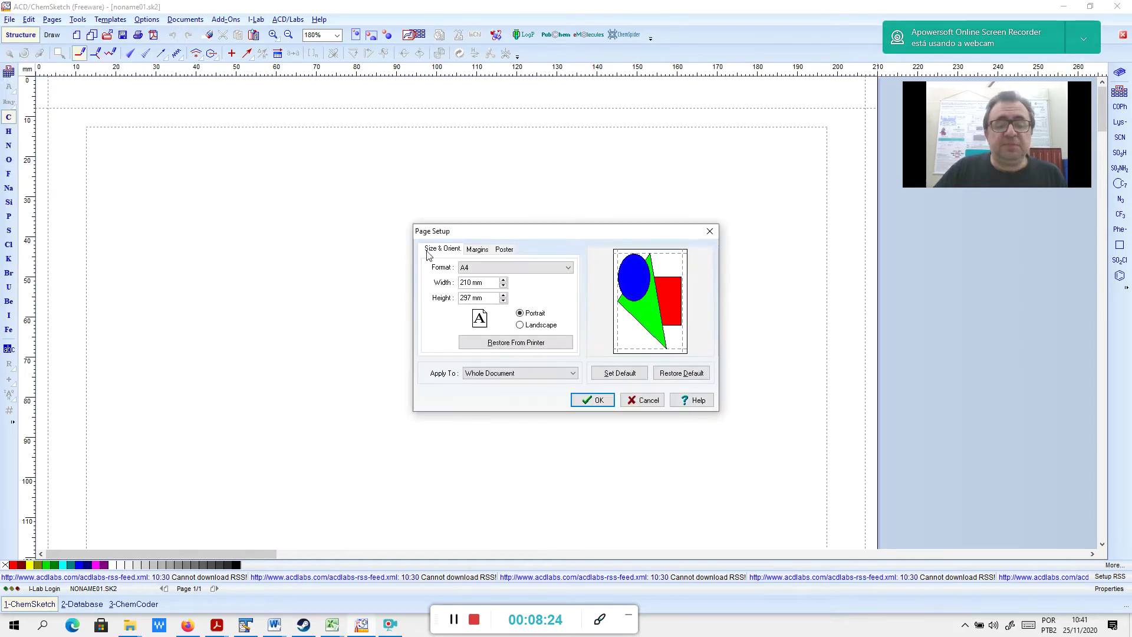
{"action": "left_click", "coordinate": [514, 270]}
{"action": "left_click", "coordinate": [466, 309]}
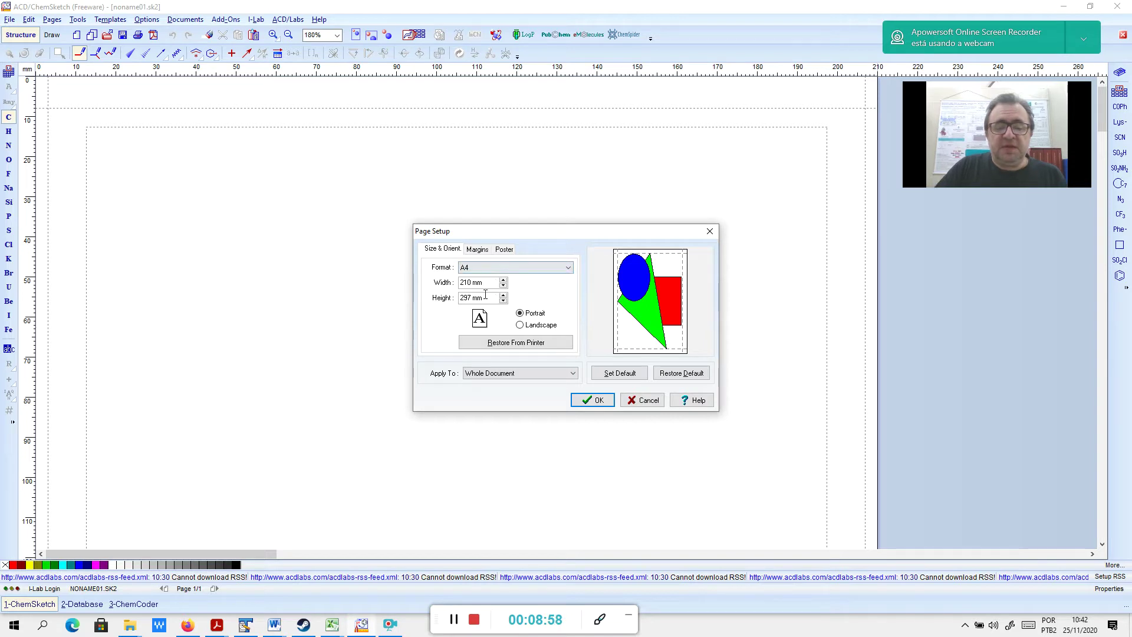
{"action": "left_click", "coordinate": [599, 402]}
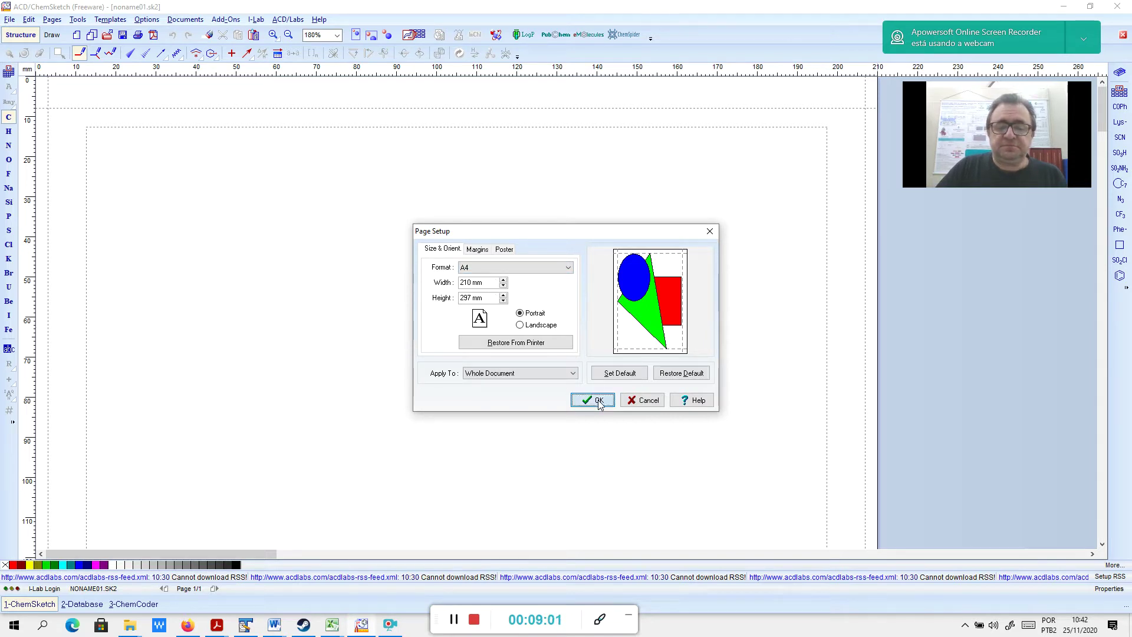
{"action": "left_click", "coordinate": [29, 20]}
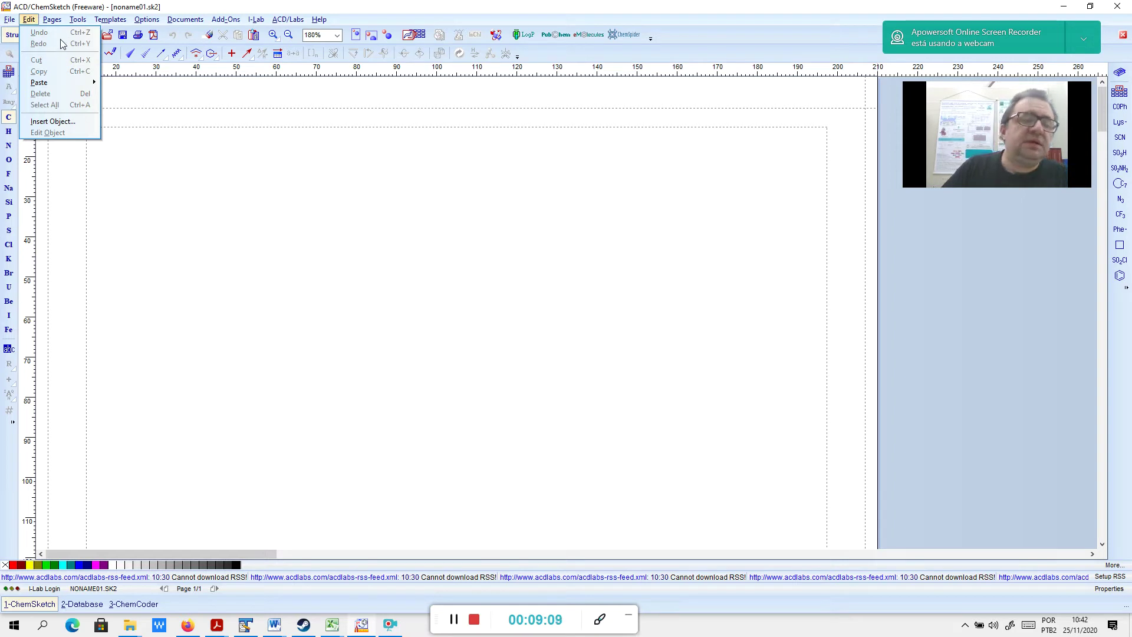
{"action": "left_click", "coordinate": [194, 115]}
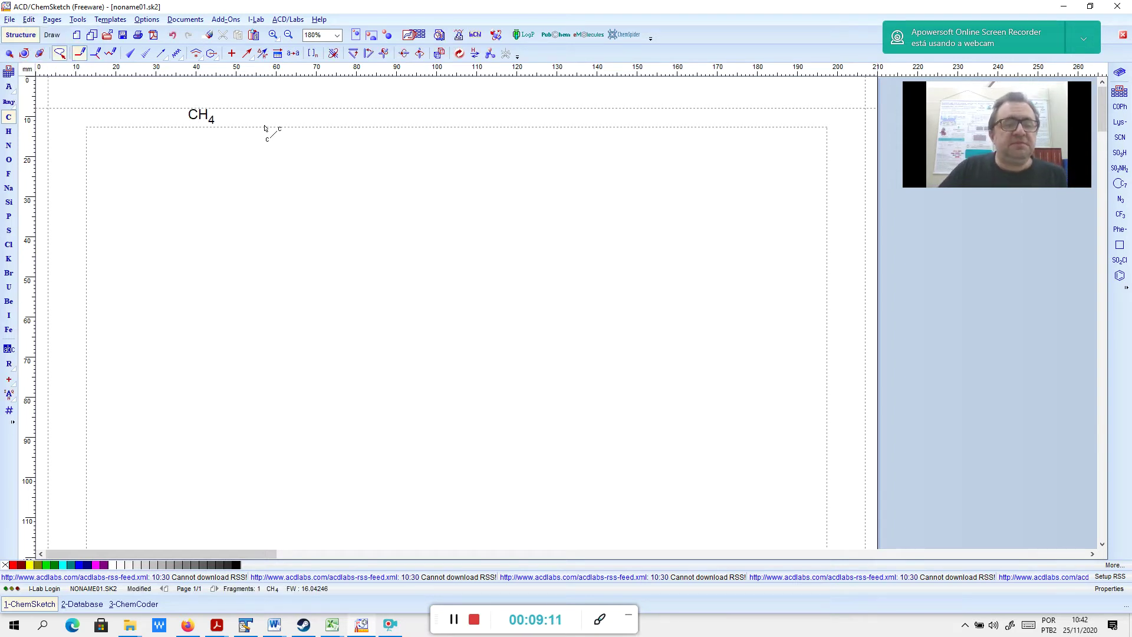
{"action": "left_click", "coordinate": [208, 34]}
{"action": "left_click", "coordinate": [209, 111]}
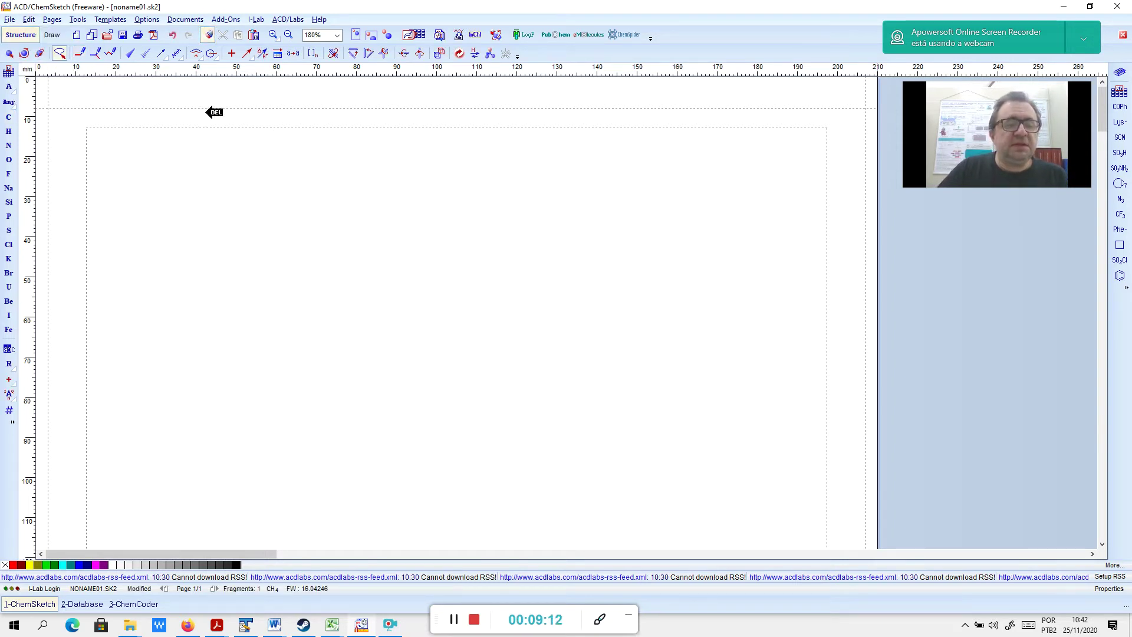
{"action": "left_click", "coordinate": [61, 21]}
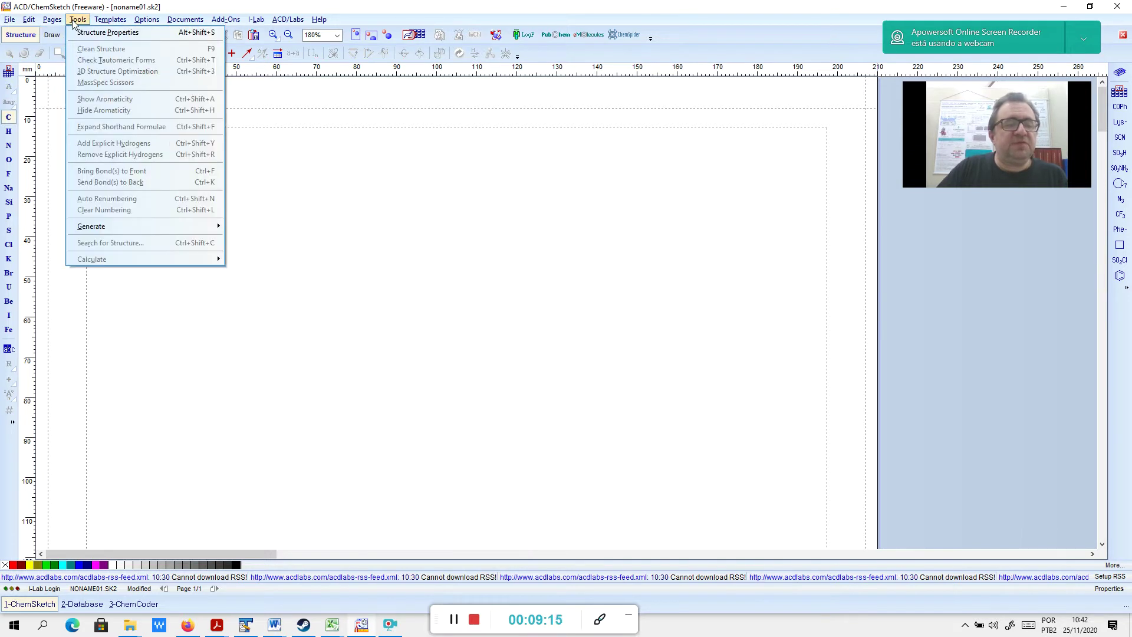
{"action": "mouse_move", "coordinate": [194, 25]}
{"action": "mouse_move", "coordinate": [288, 19]}
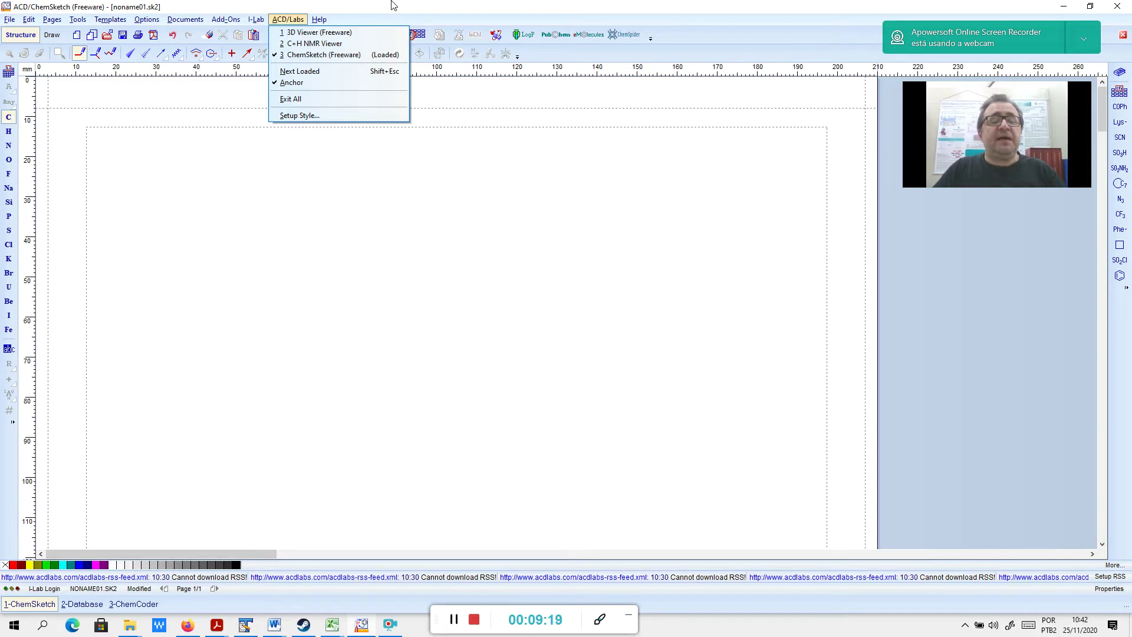
{"action": "left_click", "coordinate": [256, 6]}
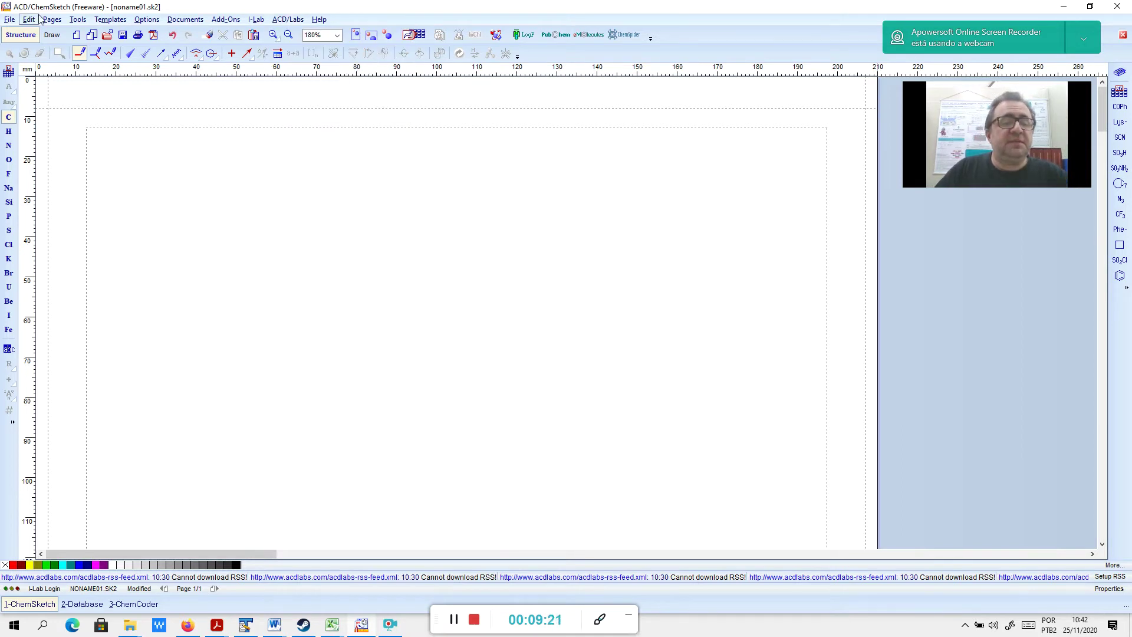
{"action": "left_click", "coordinate": [98, 20]}
{"action": "mouse_move", "coordinate": [134, 22]}
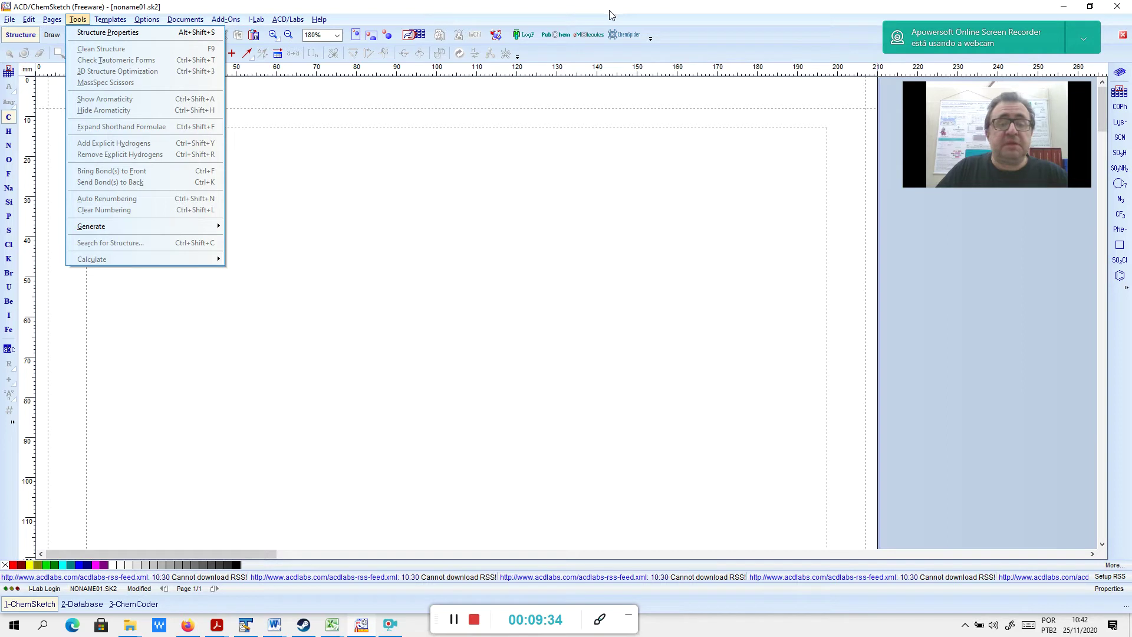
{"action": "left_click", "coordinate": [388, 8]}
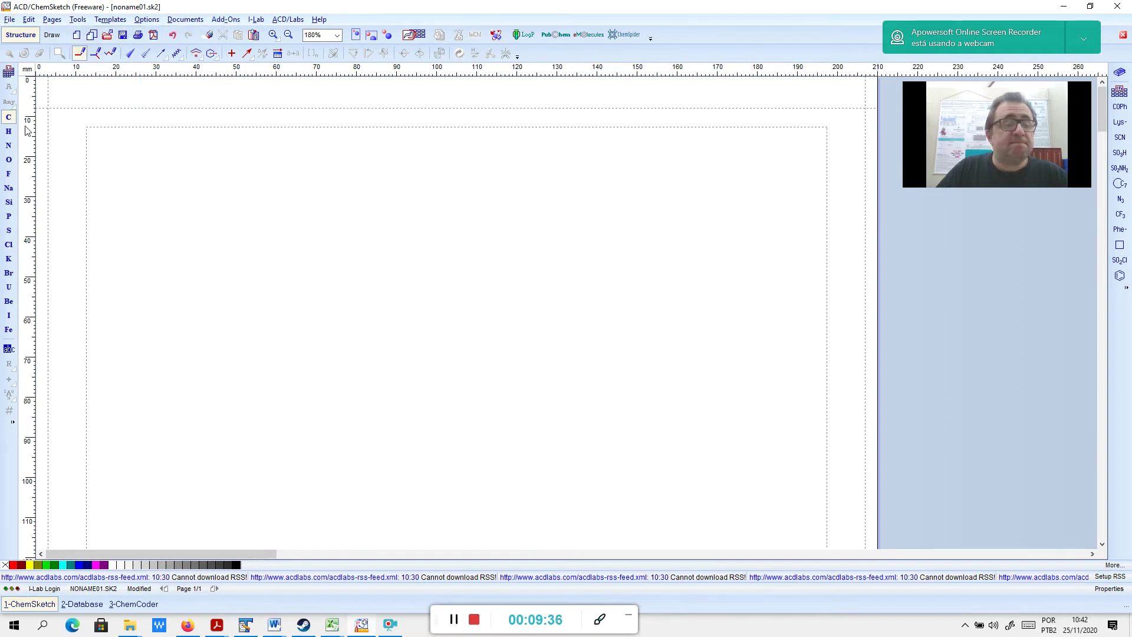
{"action": "left_click_drag", "start_coordinate": [194, 243], "coordinate": [207, 233]}
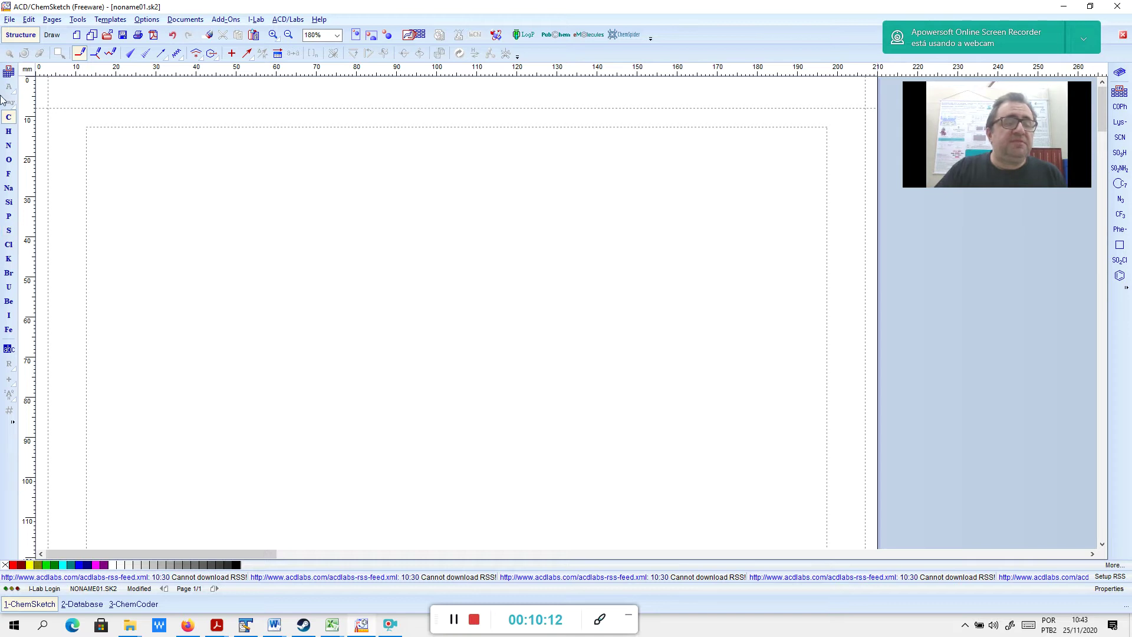
{"action": "left_click_drag", "start_coordinate": [377, 202], "coordinate": [389, 191]}
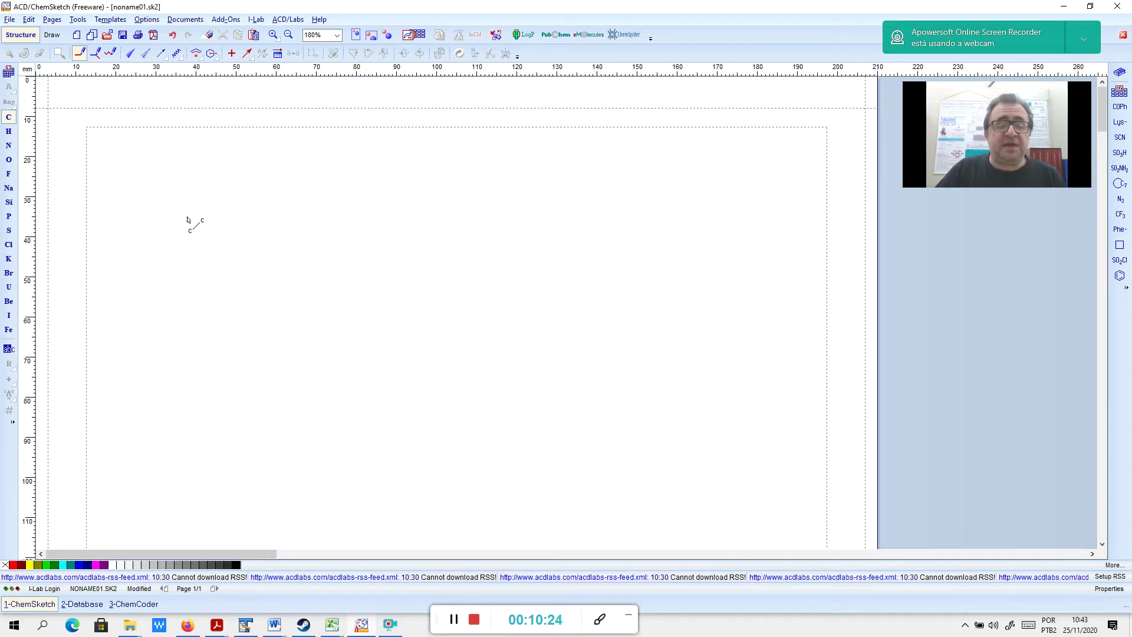
Try hydrogen, nitrogen and oxygen as the drawing element and switch back to carbon
{"action": "left_click", "coordinate": [7, 132]}
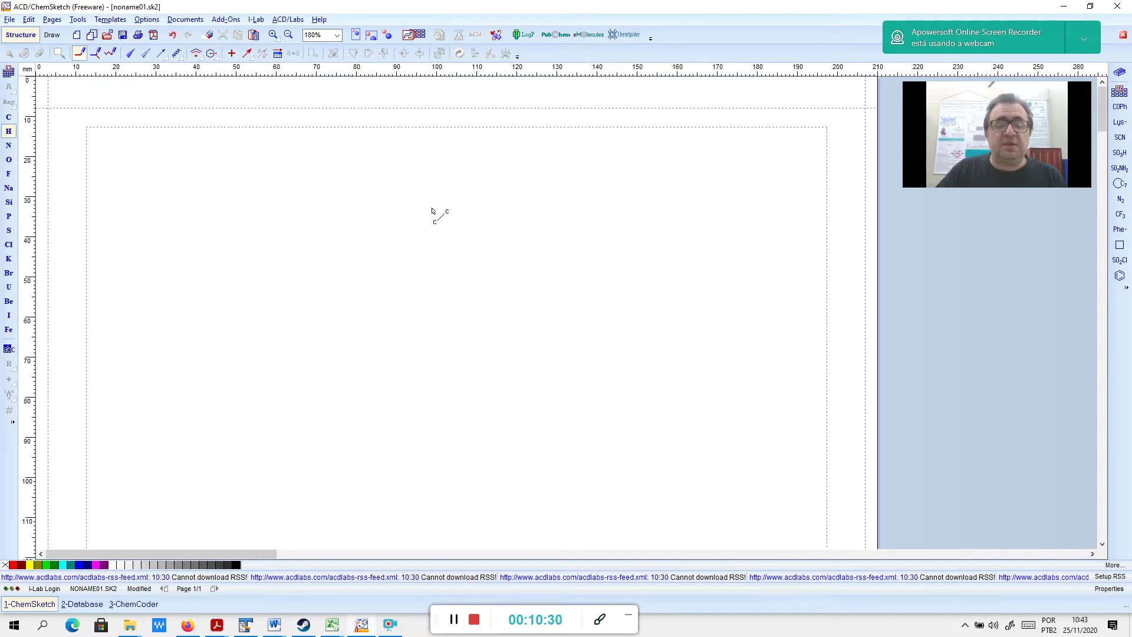
{"action": "left_click", "coordinate": [9, 145]}
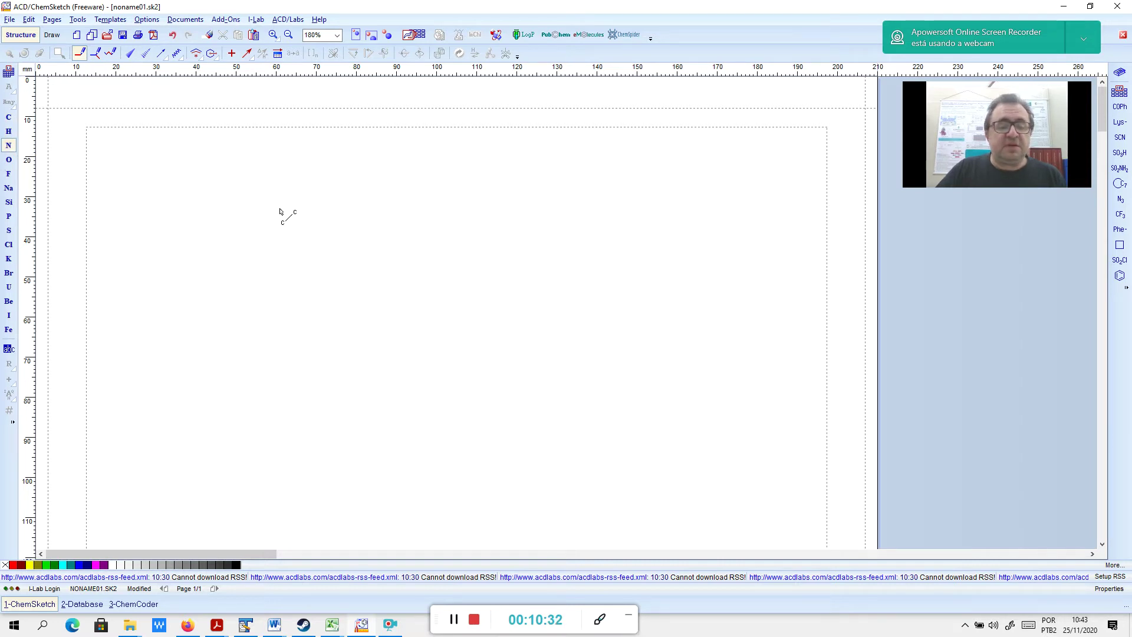
{"action": "left_click", "coordinate": [8, 159]}
{"action": "left_click", "coordinate": [8, 116]}
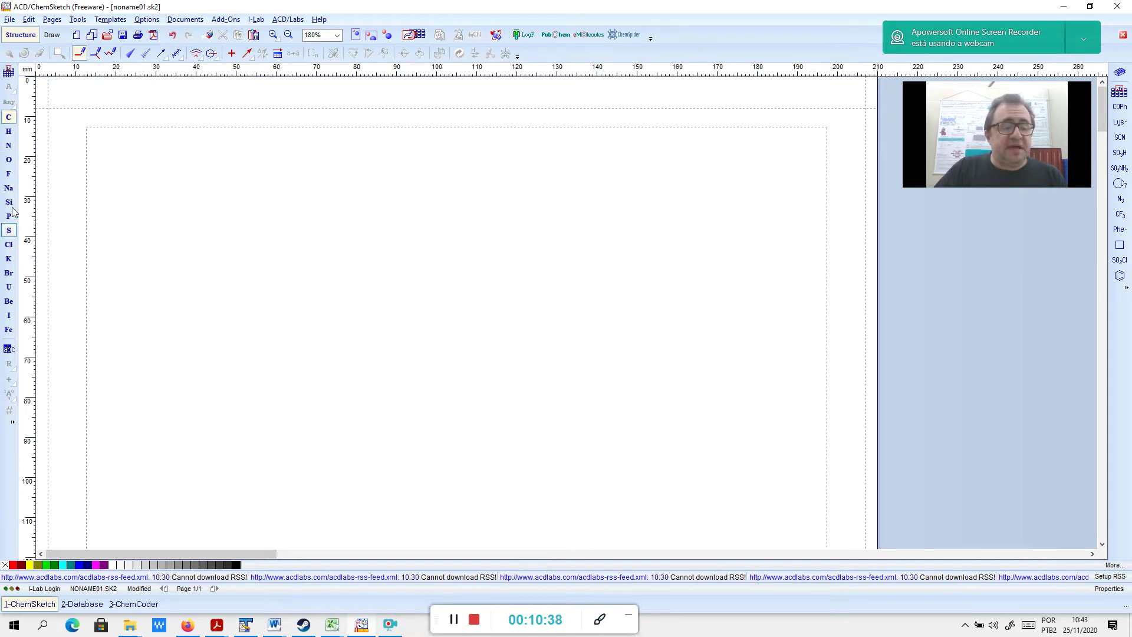
{"action": "left_click_drag", "start_coordinate": [297, 202], "coordinate": [309, 192]}
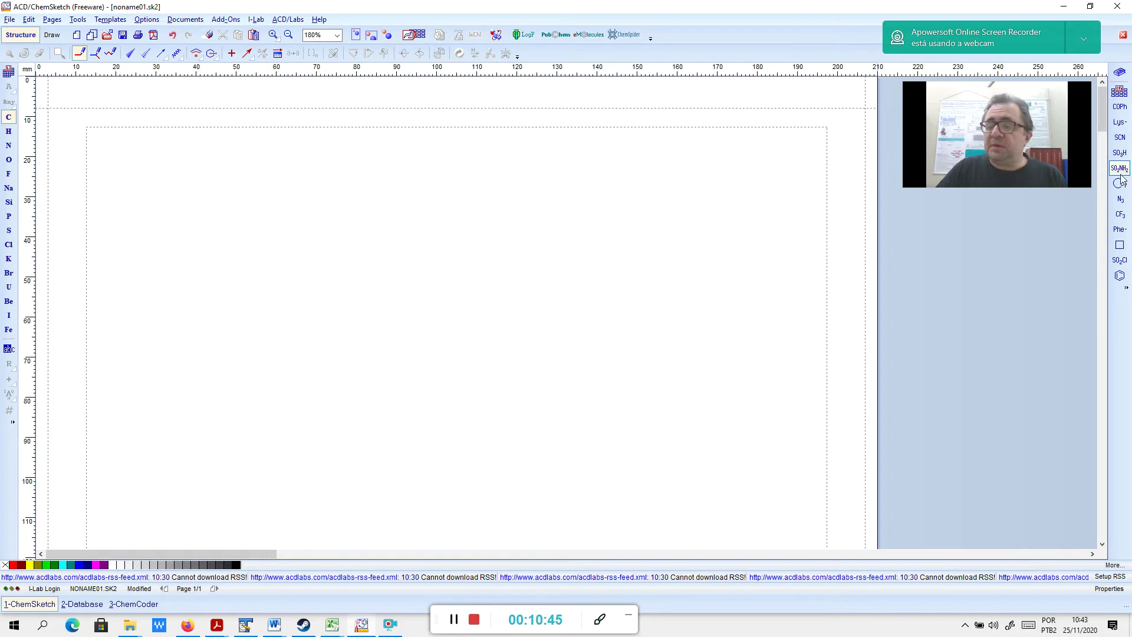
Try the SO3H group and the benzene ring as ready-made fragments and switch back to drawing with carbon
{"action": "left_click", "coordinate": [1120, 153]}
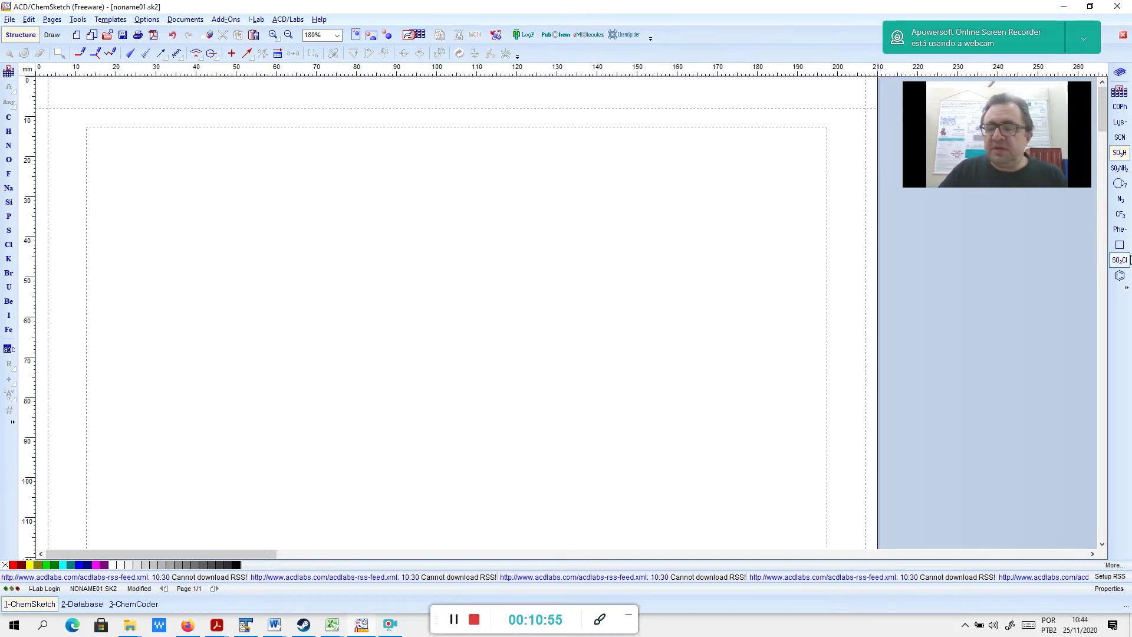
{"action": "left_click", "coordinate": [1120, 276]}
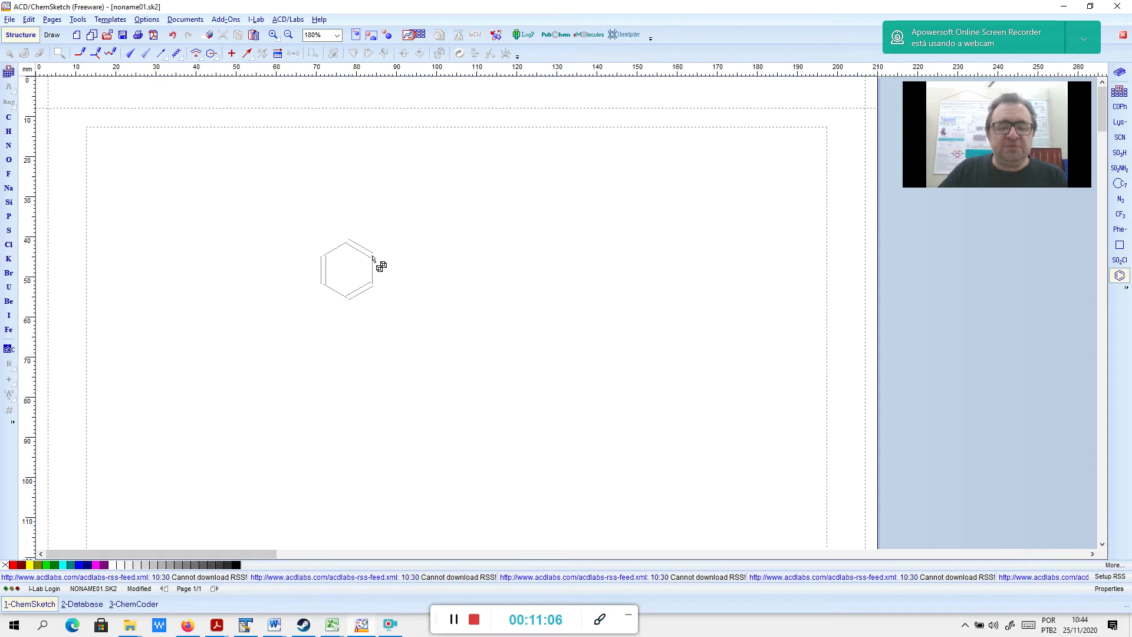
{"action": "left_click", "coordinate": [8, 117]}
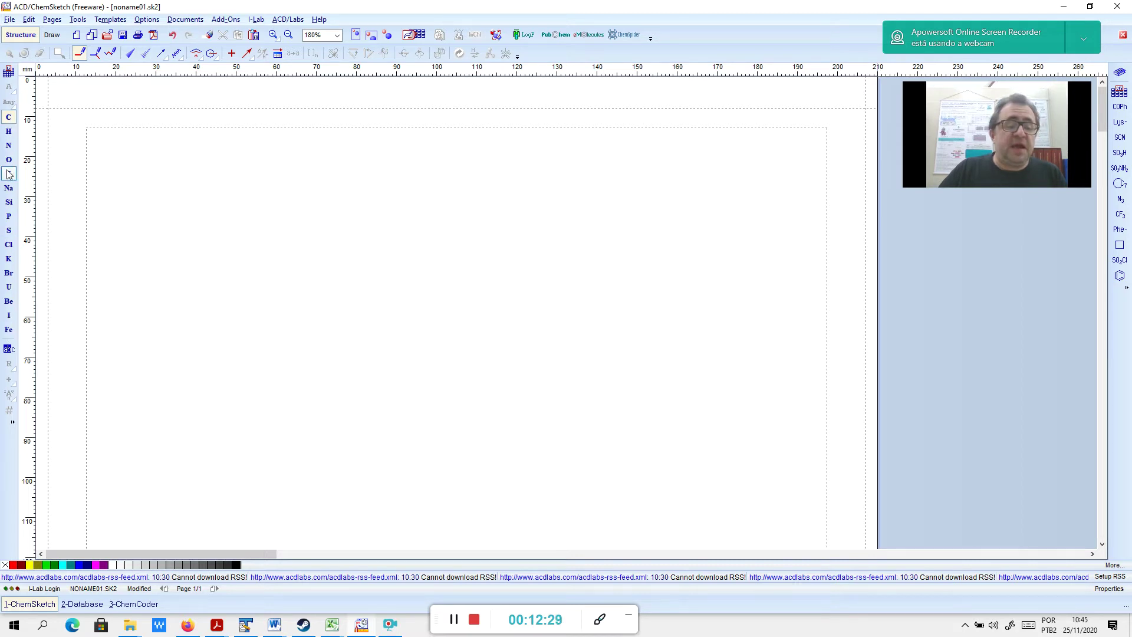
{"action": "left_click_drag", "start_coordinate": [49, 246], "coordinate": [61, 236]}
{"action": "key", "text": "ctrl+z"}
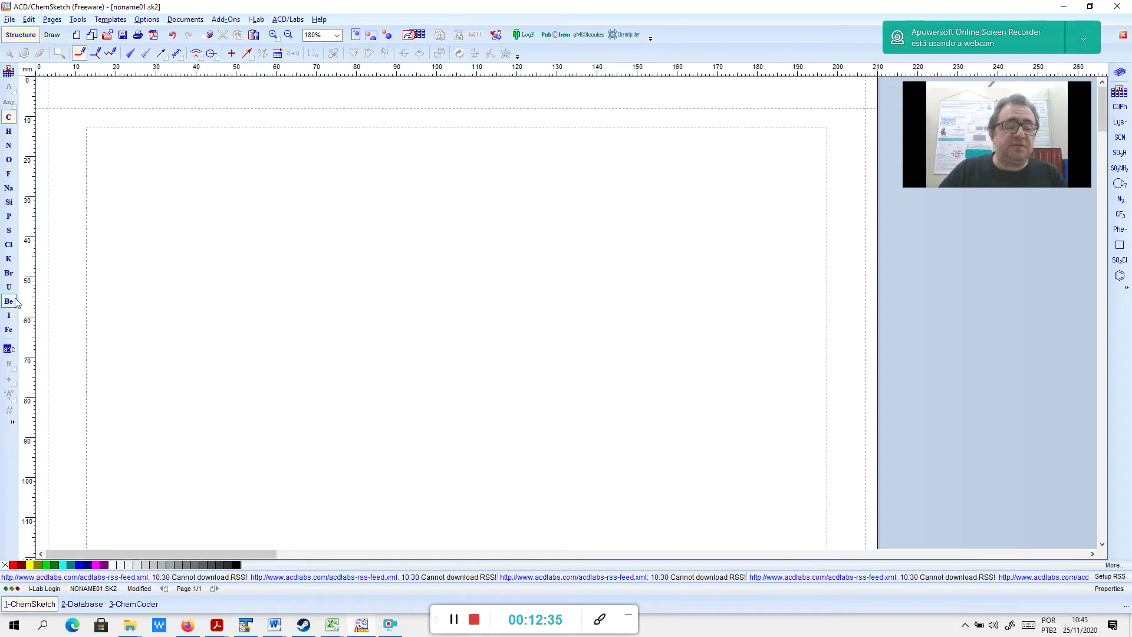
Open the periodic table and view the data and pictures for roentgenium and oxygen
{"action": "left_click", "coordinate": [8, 72]}
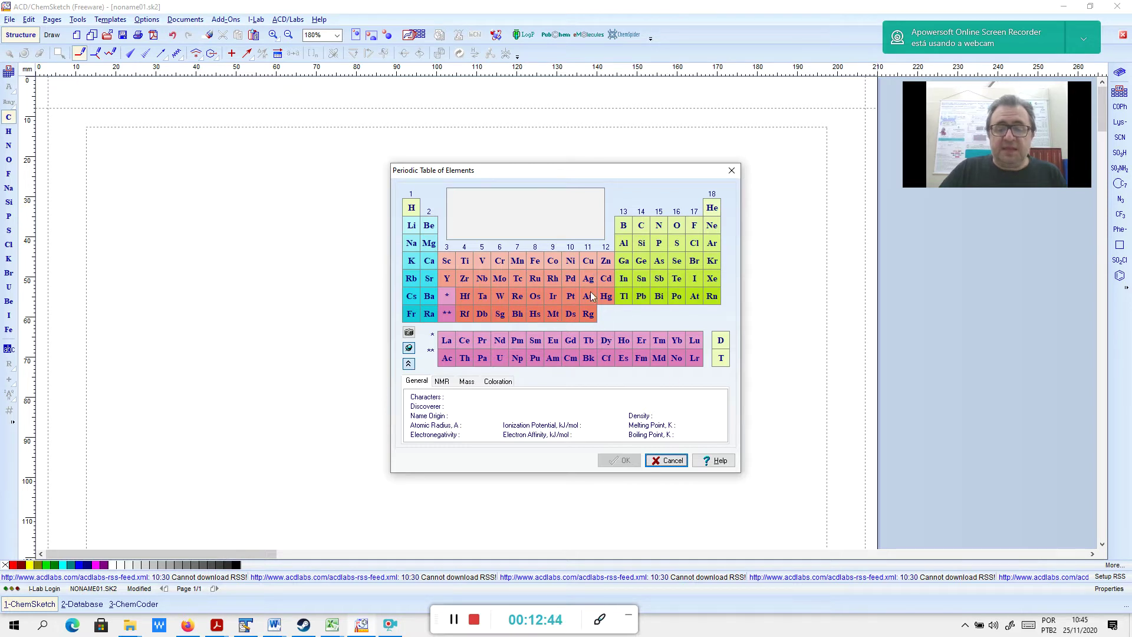
{"action": "mouse_move", "coordinate": [590, 316]}
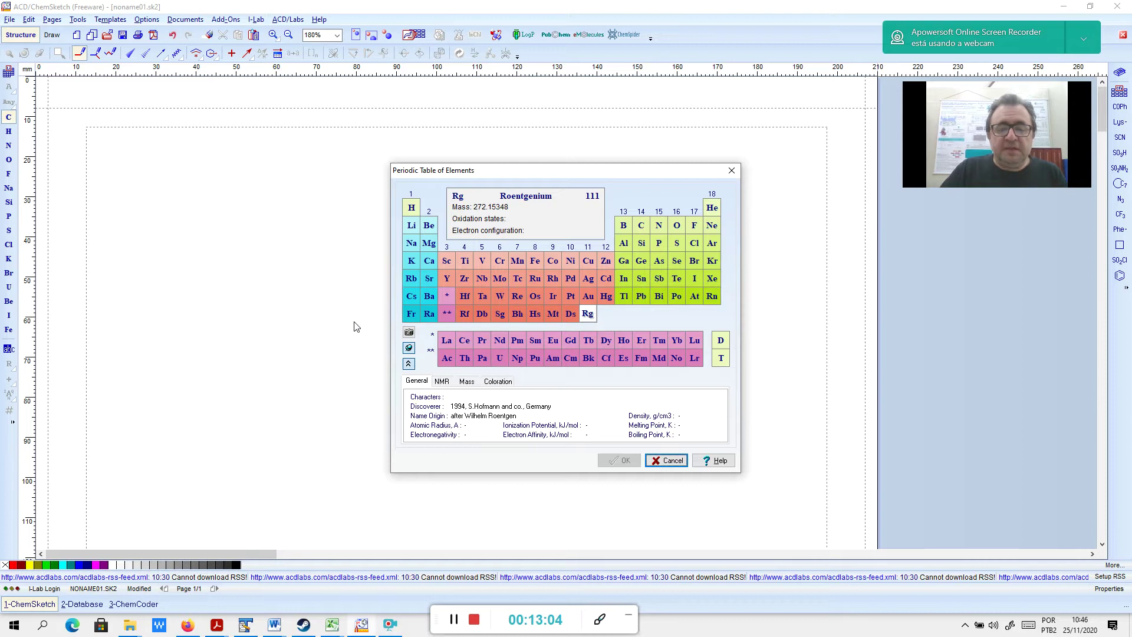
{"action": "left_click", "coordinate": [408, 334]}
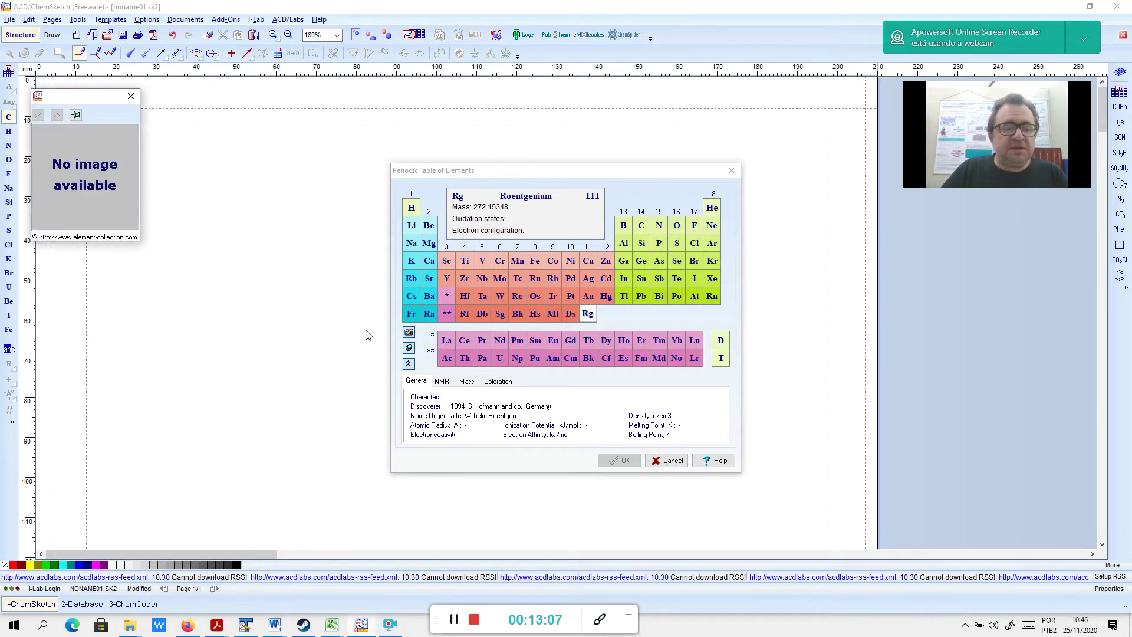
{"action": "left_click", "coordinate": [130, 96]}
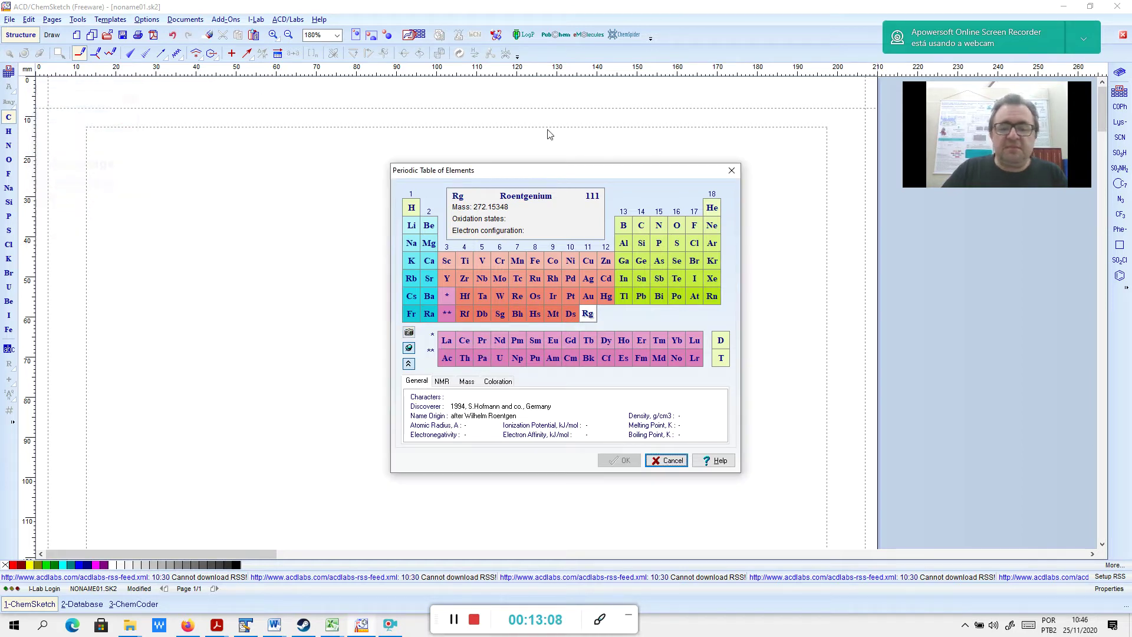
{"action": "left_click", "coordinate": [677, 231]}
{"action": "left_click", "coordinate": [408, 333]}
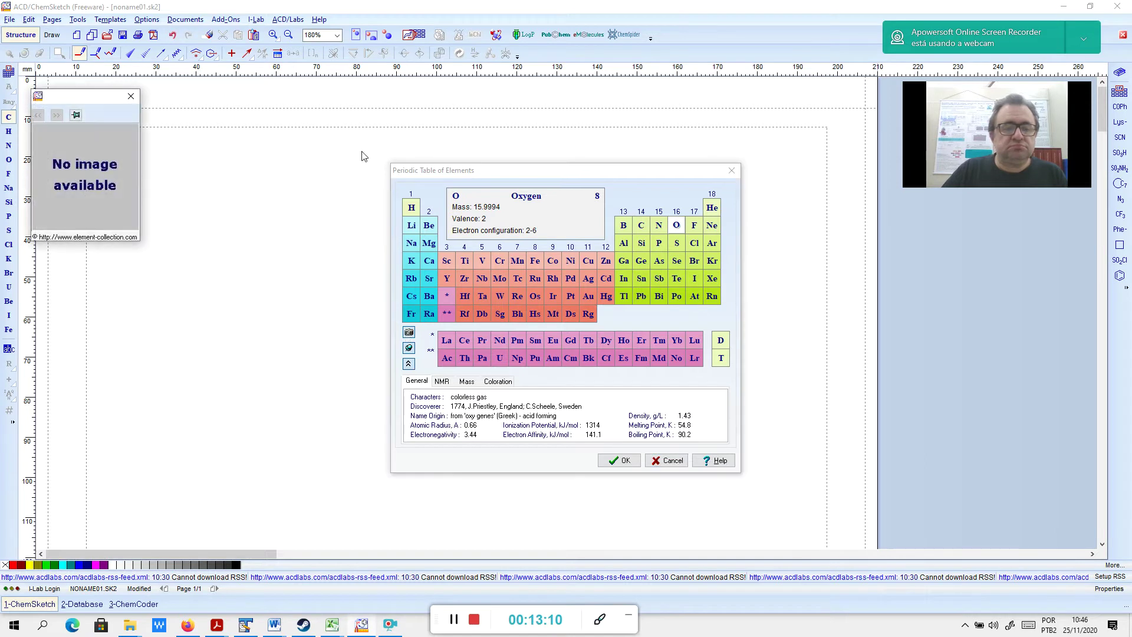
{"action": "left_click", "coordinate": [130, 96]}
View the data and pictures for hydrogen and argon in the periodic table
{"action": "left_click", "coordinate": [412, 207]}
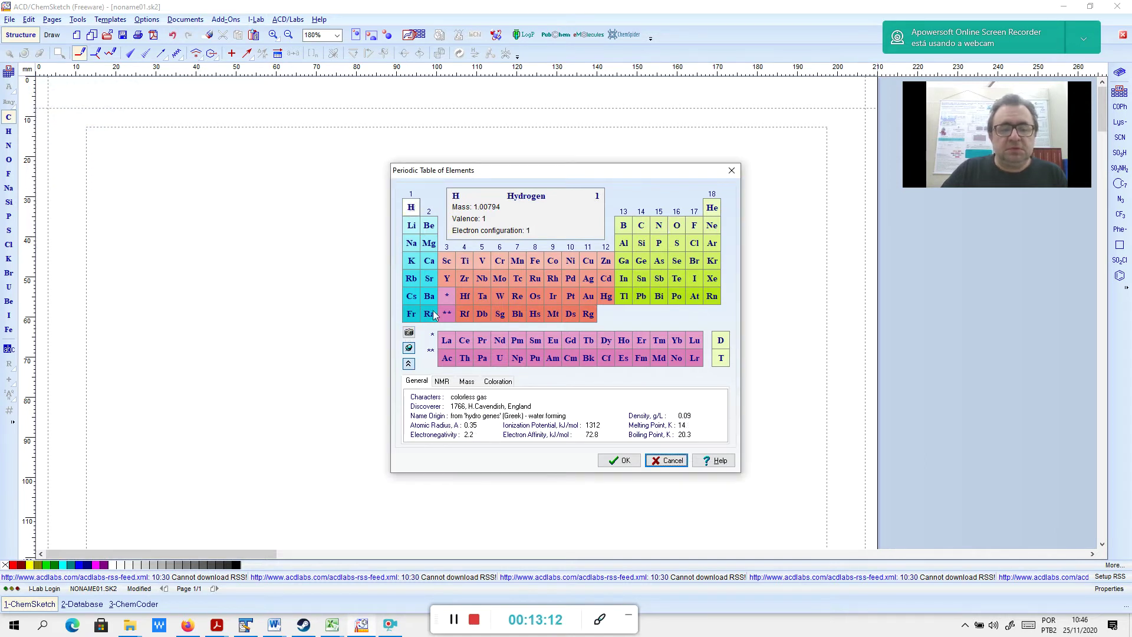
{"action": "left_click", "coordinate": [409, 332]}
{"action": "left_click", "coordinate": [130, 96]}
{"action": "left_click", "coordinate": [712, 243]}
{"action": "left_click", "coordinate": [409, 332]}
{"action": "left_click", "coordinate": [130, 97]}
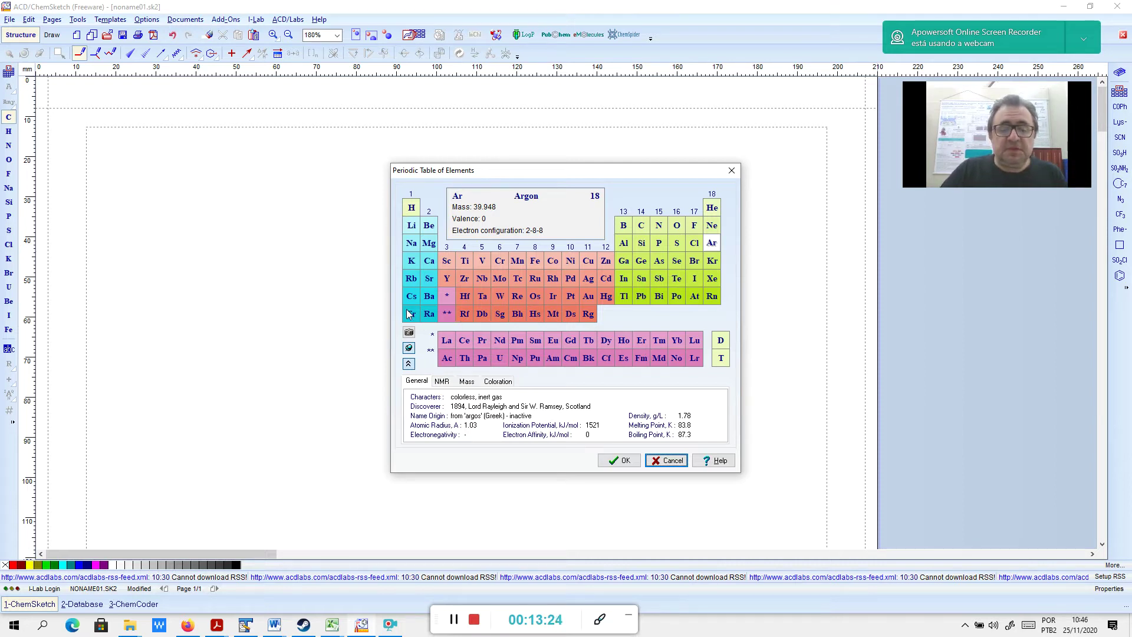
Choose copper and then boron from the periodic table as drawing elements, accepting each one
{"action": "left_click", "coordinate": [588, 261]}
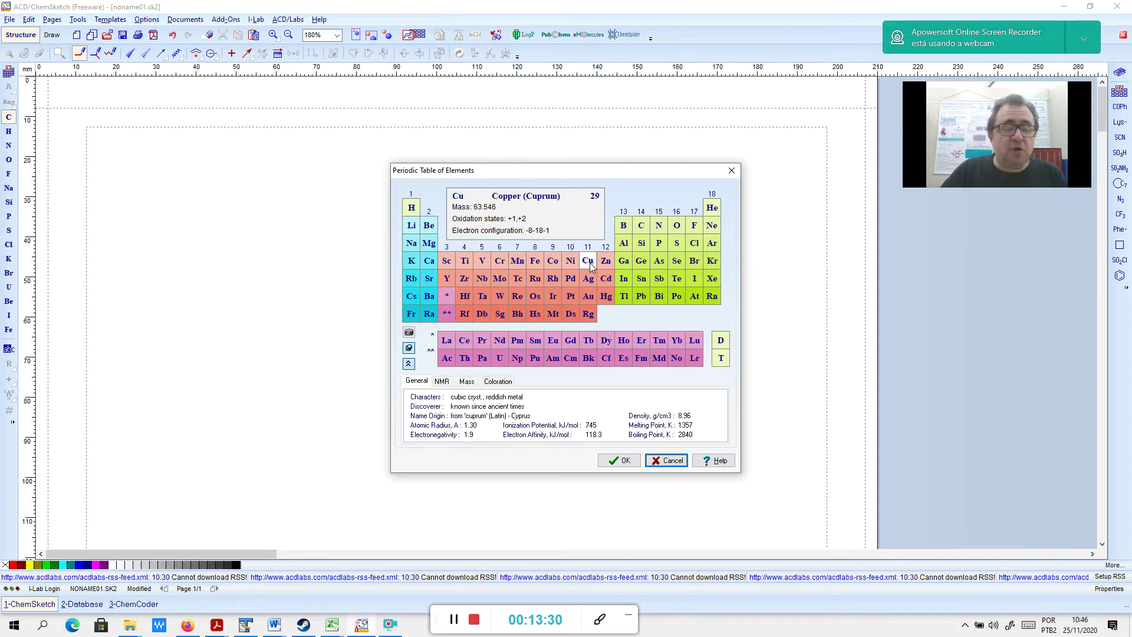
{"action": "left_click", "coordinate": [622, 461]}
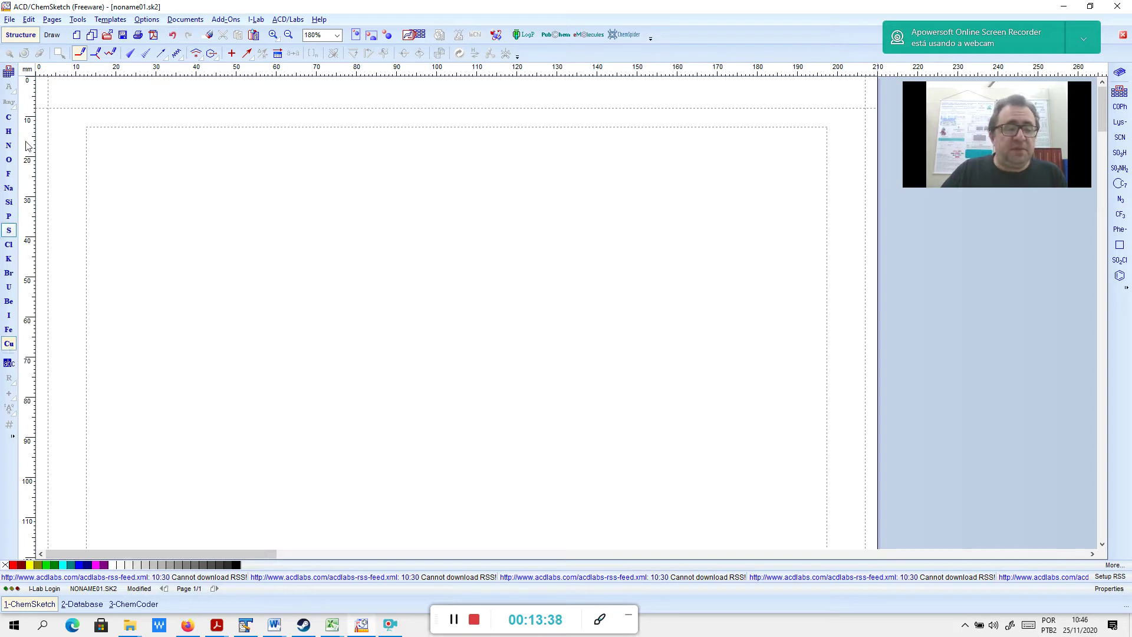
{"action": "left_click", "coordinate": [8, 72]}
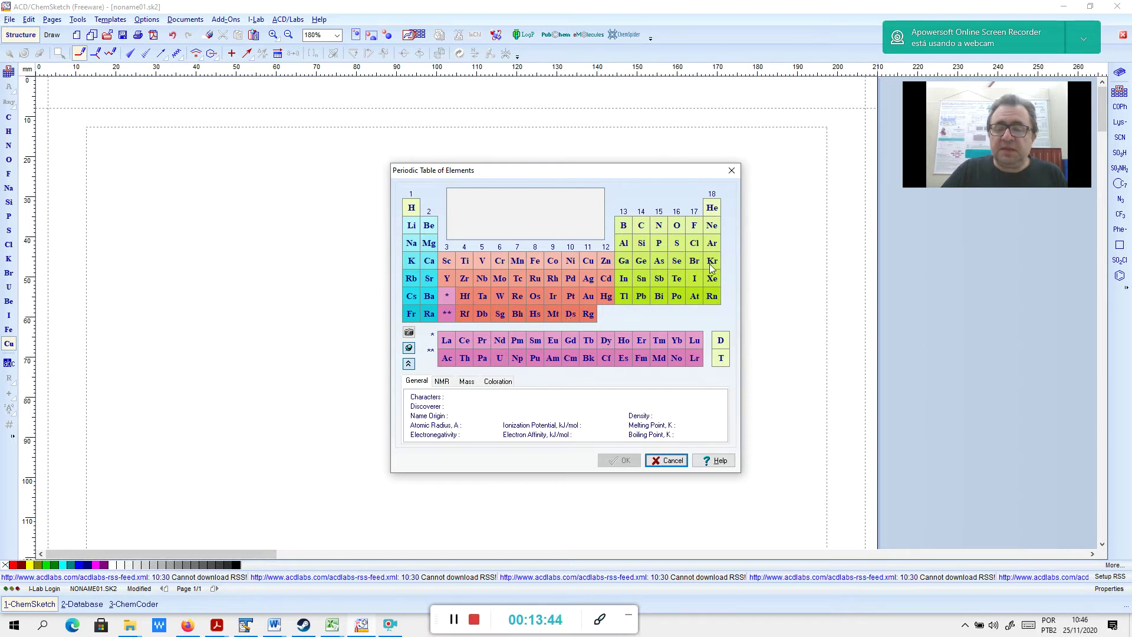
{"action": "left_click", "coordinate": [624, 226]}
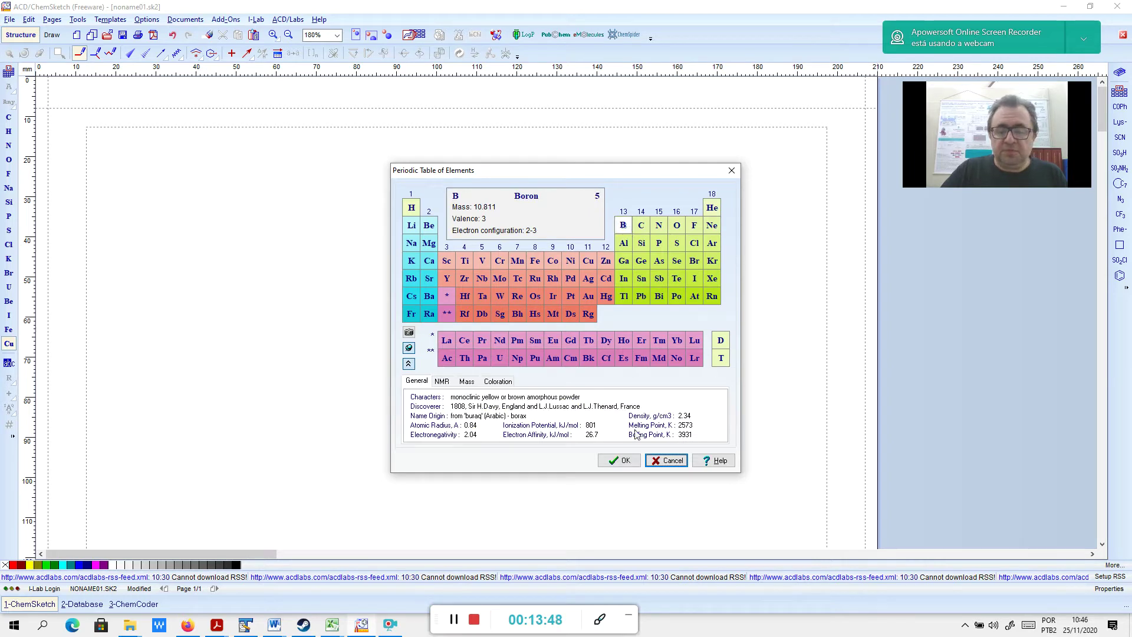
{"action": "left_click", "coordinate": [627, 460]}
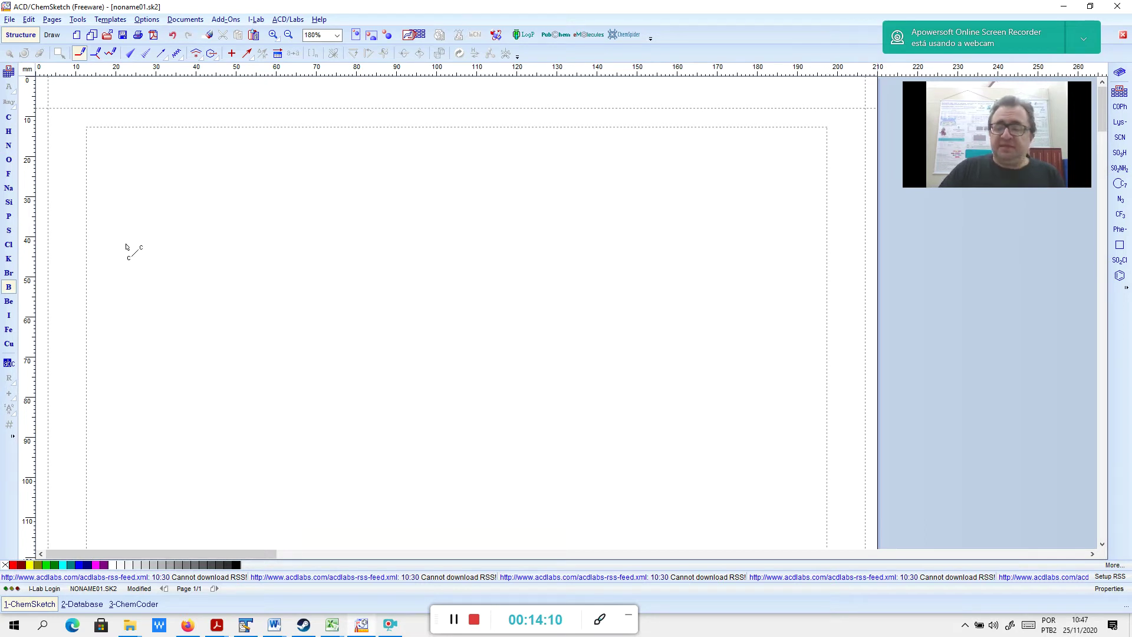
Place single carbon, hydrogen, nitrogen and oxygen atoms on the page as CH4, H2, NH3 and H2O
{"action": "left_click", "coordinate": [12, 121]}
{"action": "left_click", "coordinate": [354, 235]}
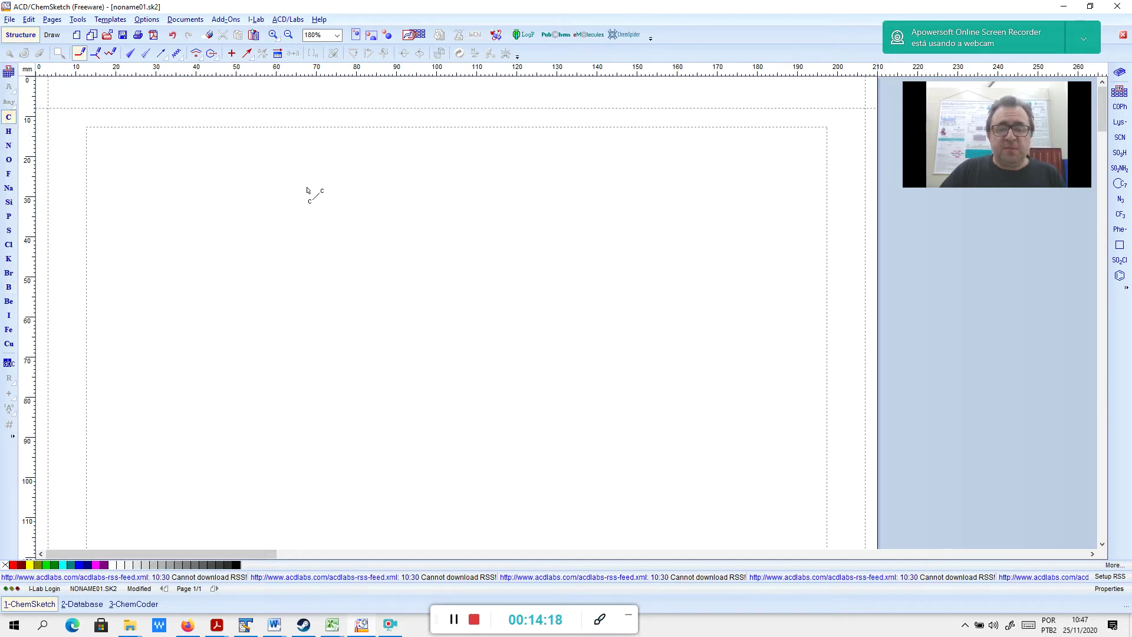
{"action": "left_click", "coordinate": [379, 230]}
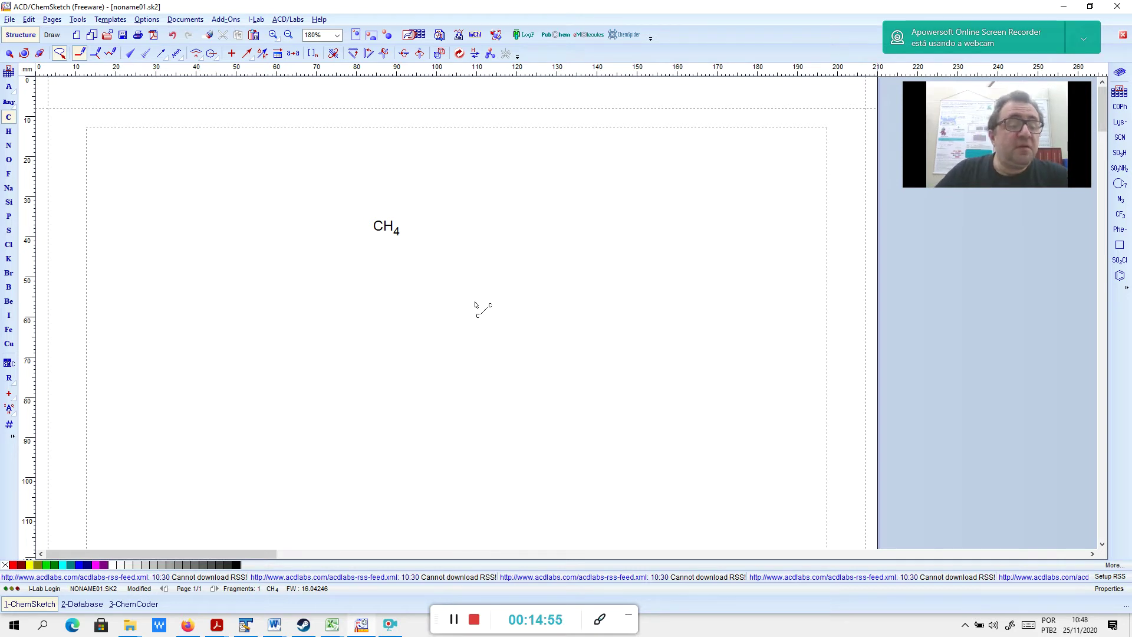
{"action": "left_click", "coordinate": [8, 132]}
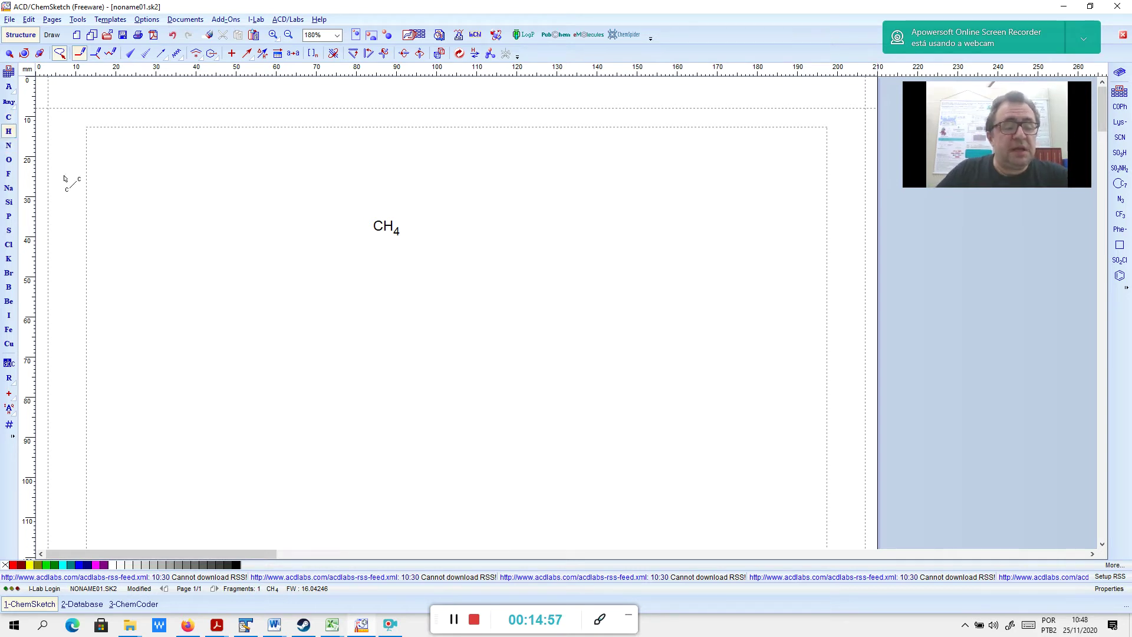
{"action": "left_click", "coordinate": [513, 228]}
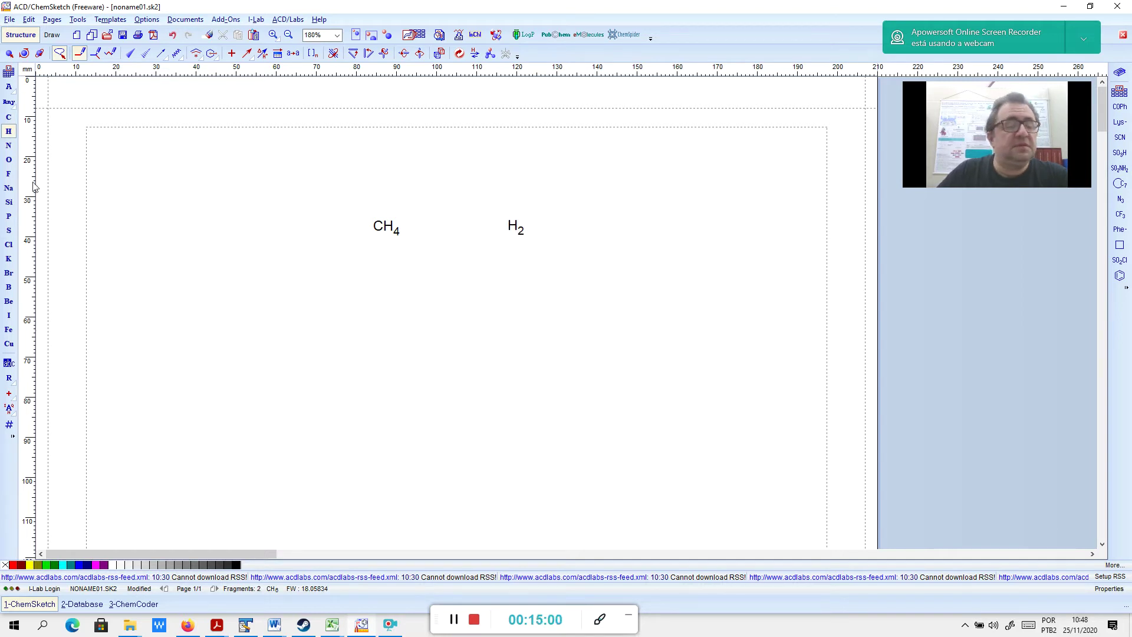
{"action": "left_click", "coordinate": [8, 146]}
{"action": "left_click", "coordinate": [384, 337]}
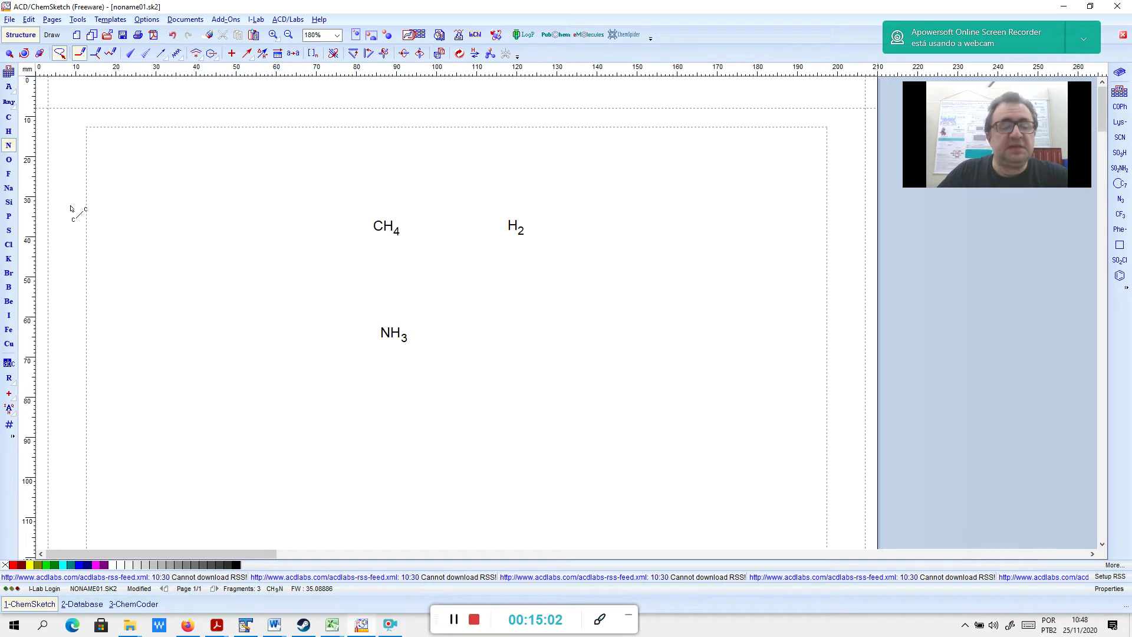
{"action": "left_click", "coordinate": [8, 160]}
{"action": "left_click", "coordinate": [513, 317]}
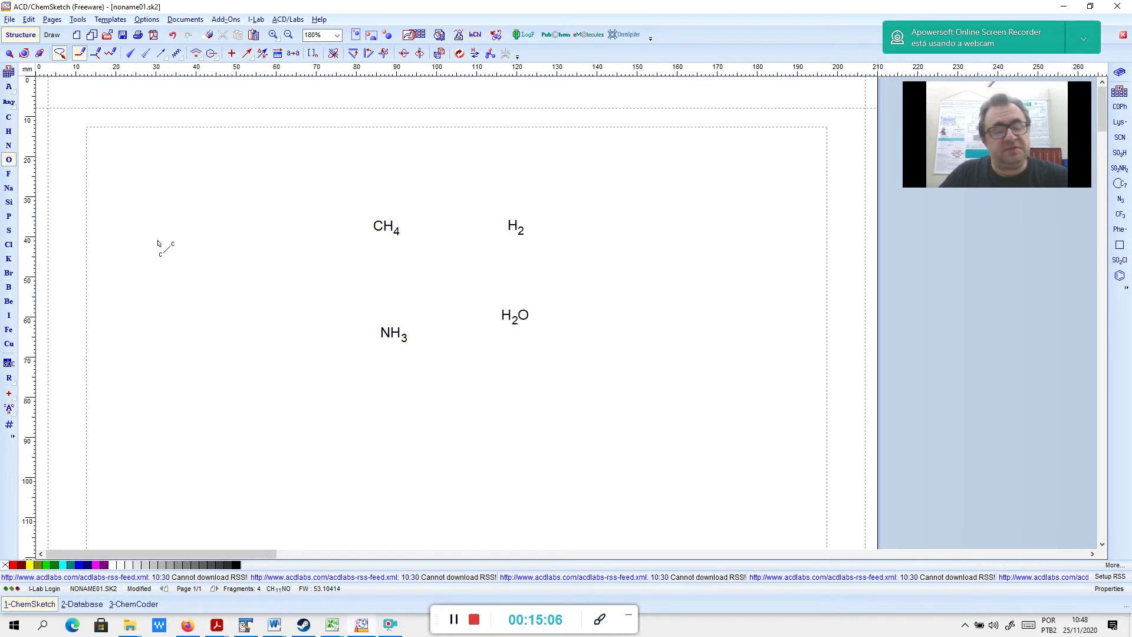
Place fluorine, sodium, silicon, chlorine and potassium atoms on the page as HF, Na+, SiH4, HCl and K+
{"action": "left_click", "coordinate": [9, 174]}
{"action": "left_click", "coordinate": [556, 178]}
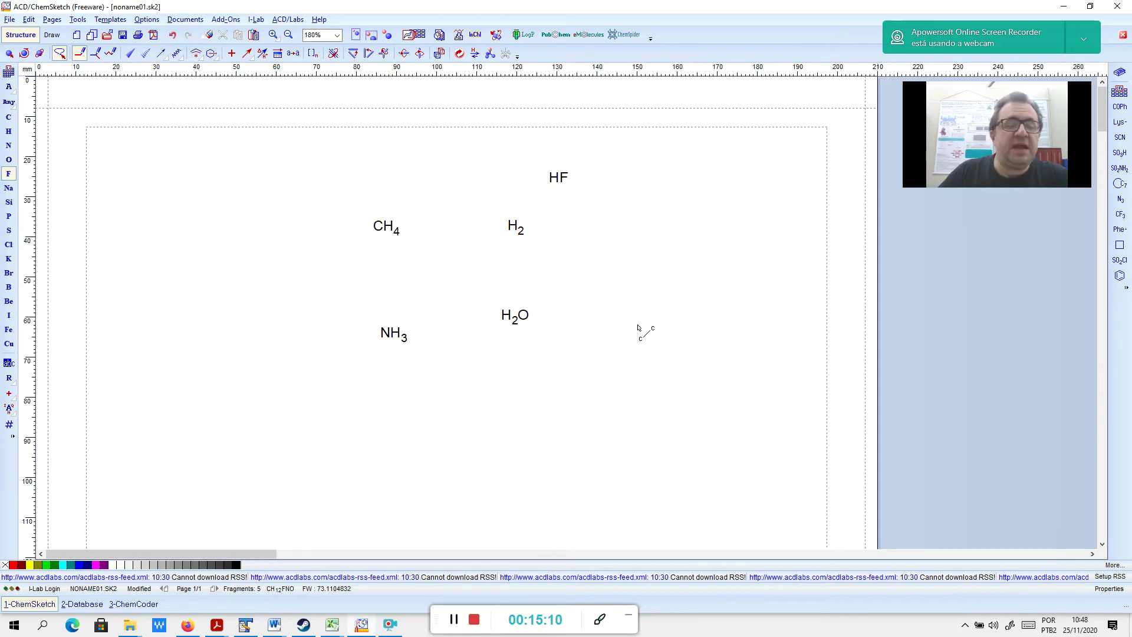
{"action": "left_click", "coordinate": [9, 188]}
{"action": "left_click", "coordinate": [249, 189]}
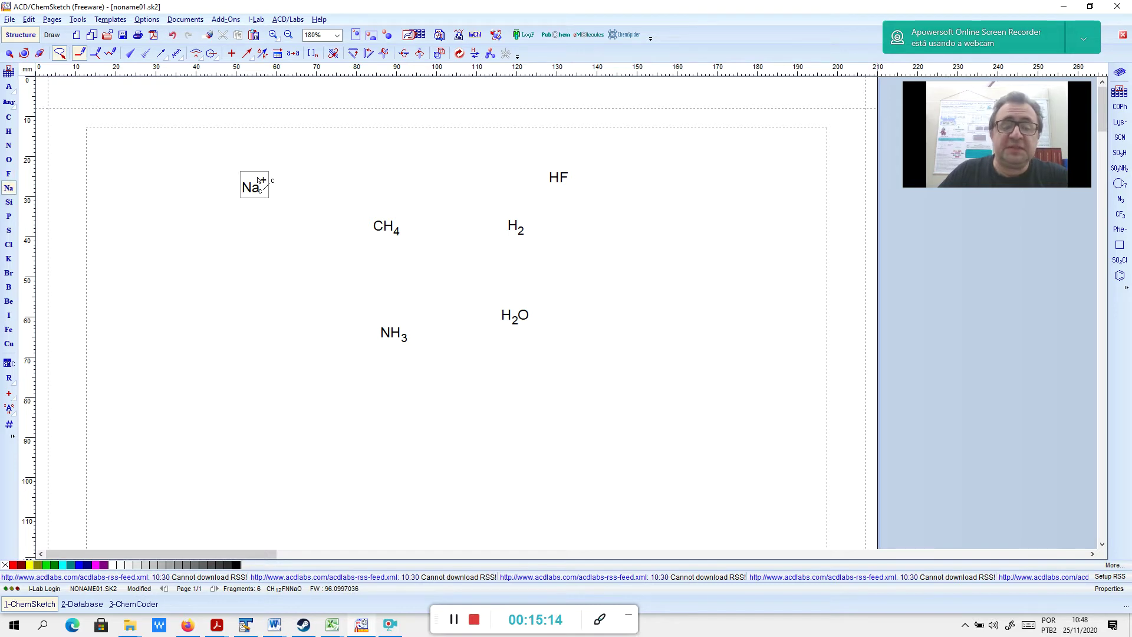
{"action": "left_click", "coordinate": [9, 203]}
{"action": "left_click", "coordinate": [262, 293]}
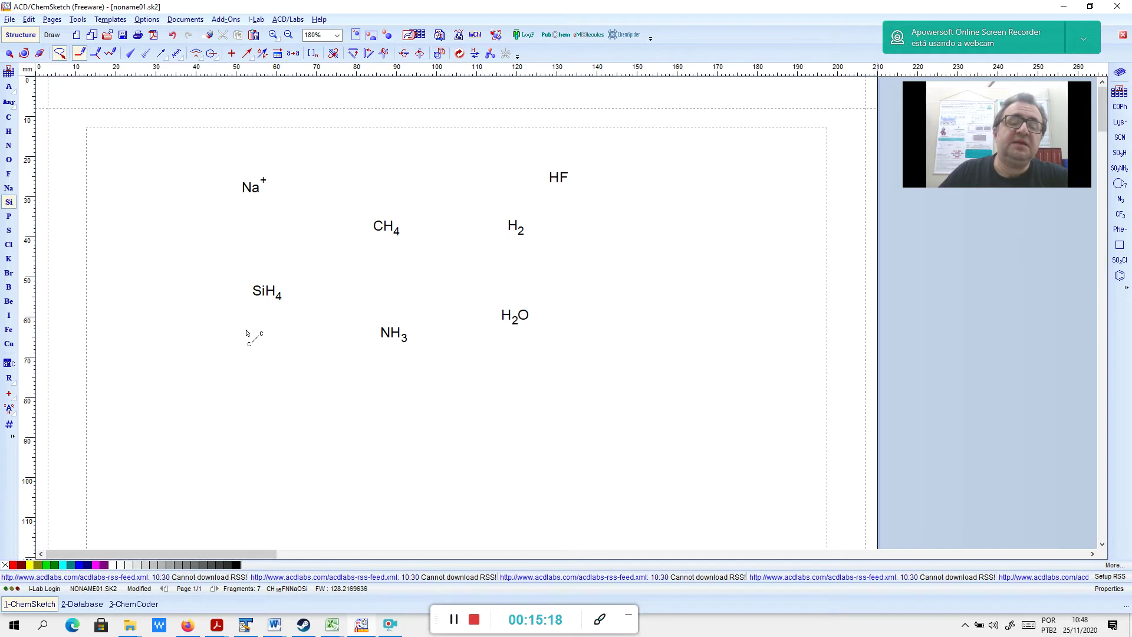
{"action": "left_click", "coordinate": [9, 244]}
{"action": "left_click", "coordinate": [173, 223]}
{"action": "left_click", "coordinate": [9, 258]}
{"action": "left_click", "coordinate": [169, 360]}
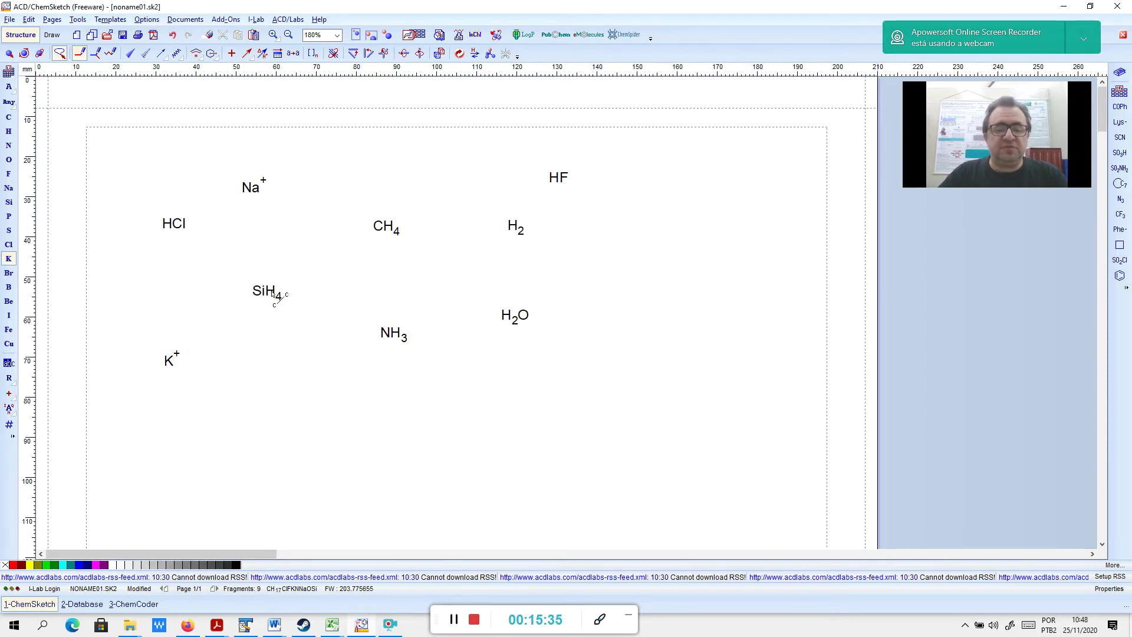
Delete all the placed structures from the page one by one
{"action": "left_click", "coordinate": [207, 36]}
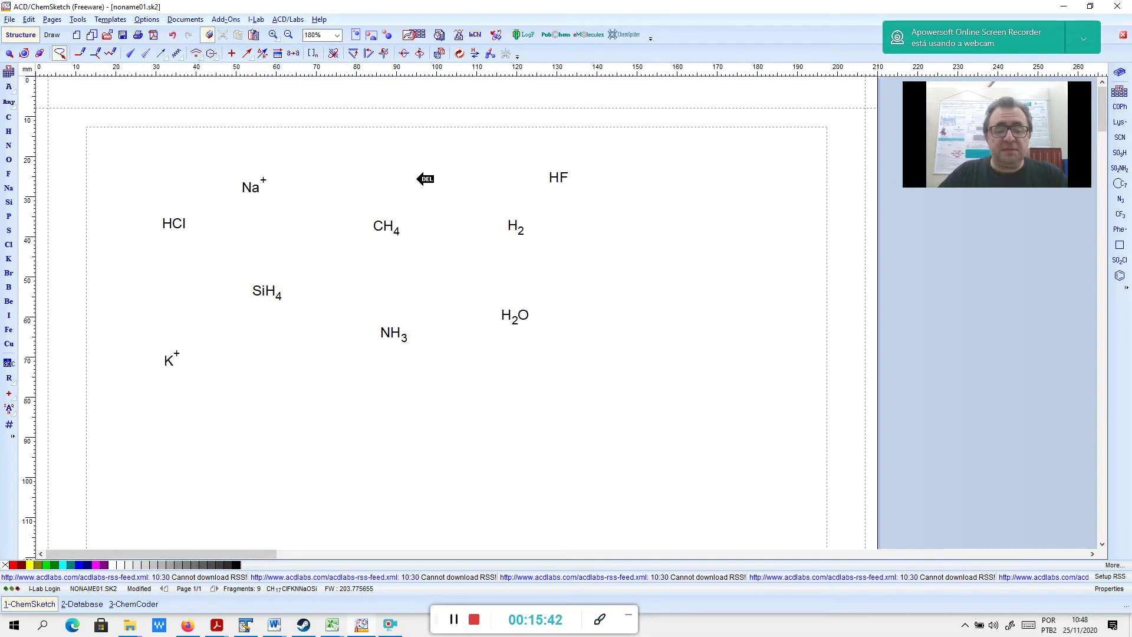
{"action": "left_click", "coordinate": [394, 228]}
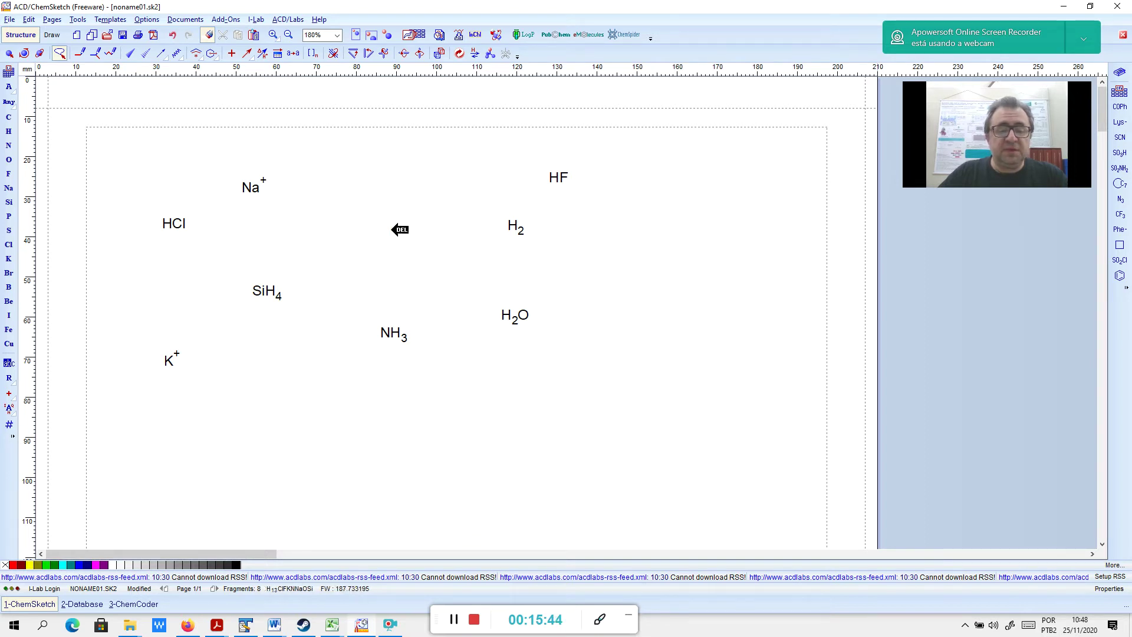
{"action": "left_click", "coordinate": [519, 227]}
{"action": "left_click", "coordinate": [557, 180]}
{"action": "left_click", "coordinate": [516, 313]}
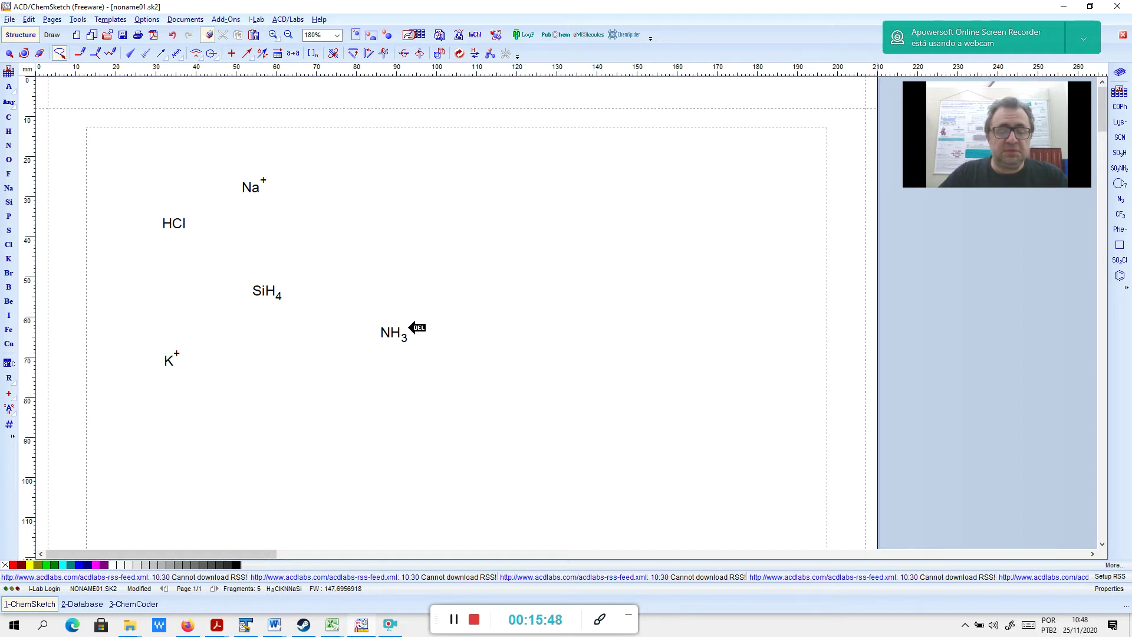
{"action": "left_click", "coordinate": [398, 332]}
{"action": "left_click", "coordinate": [288, 299]}
{"action": "left_click", "coordinate": [259, 188]}
{"action": "left_click", "coordinate": [185, 223]}
{"action": "left_click", "coordinate": [177, 361]}
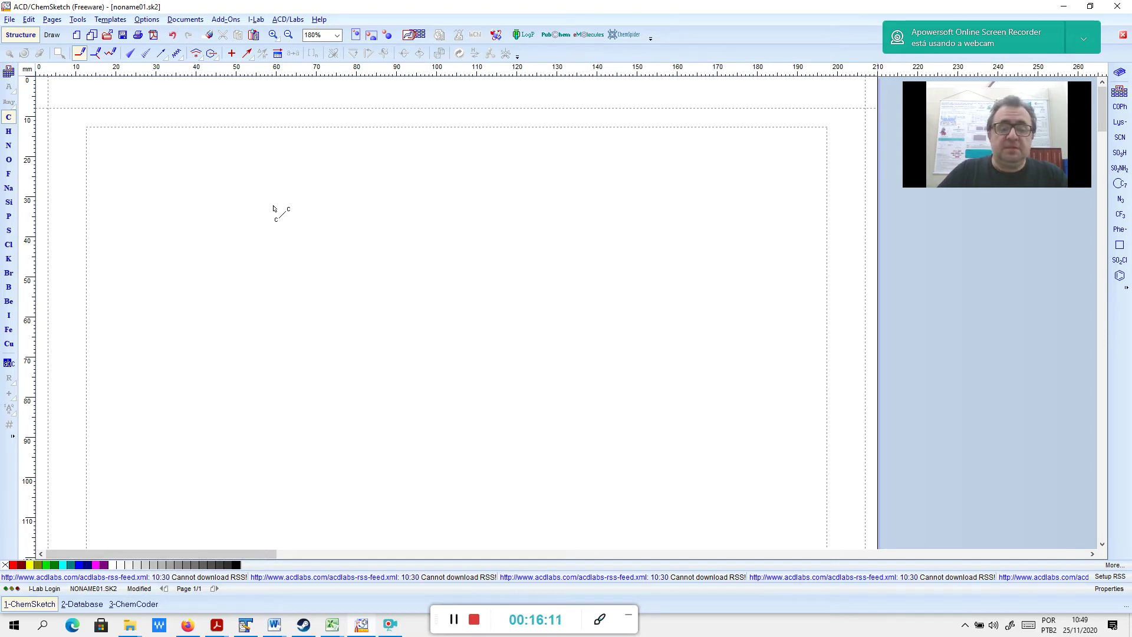
Place two carbon atoms side by side near the top of the page and join them with a single bond
{"action": "left_click", "coordinate": [281, 160]}
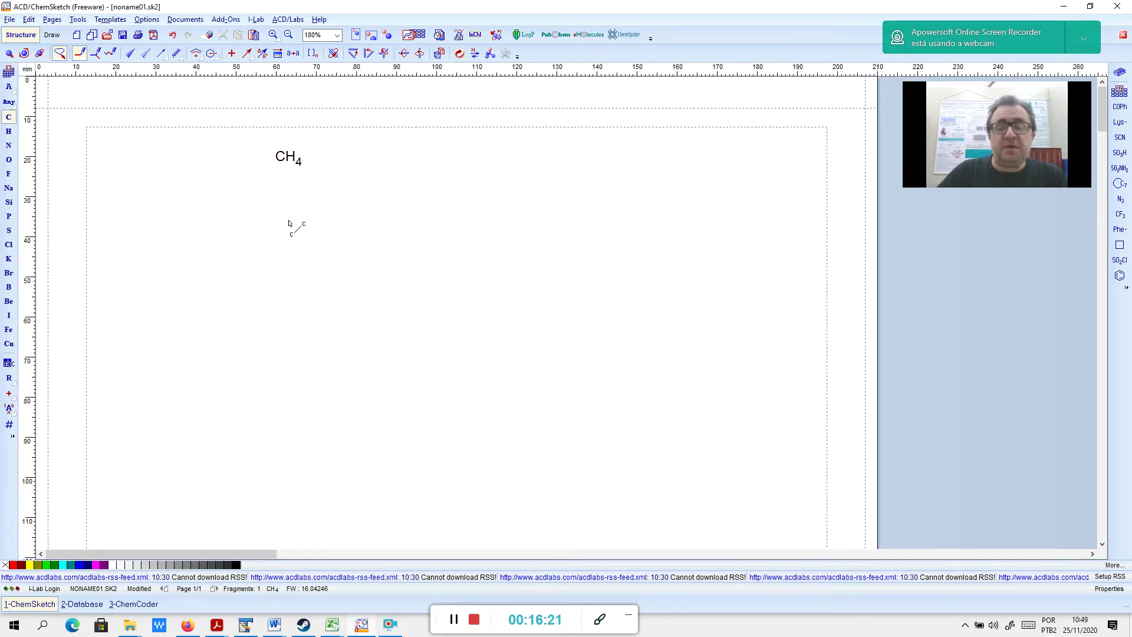
{"action": "left_click", "coordinate": [350, 159]}
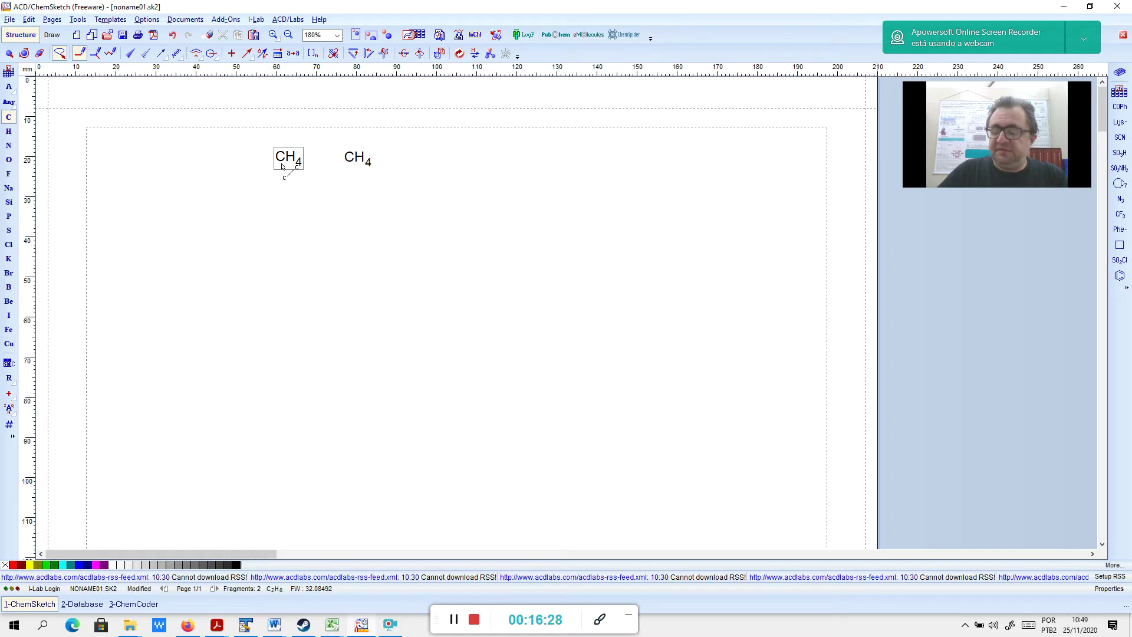
{"action": "left_click_drag", "start_coordinate": [282, 167], "coordinate": [366, 229]}
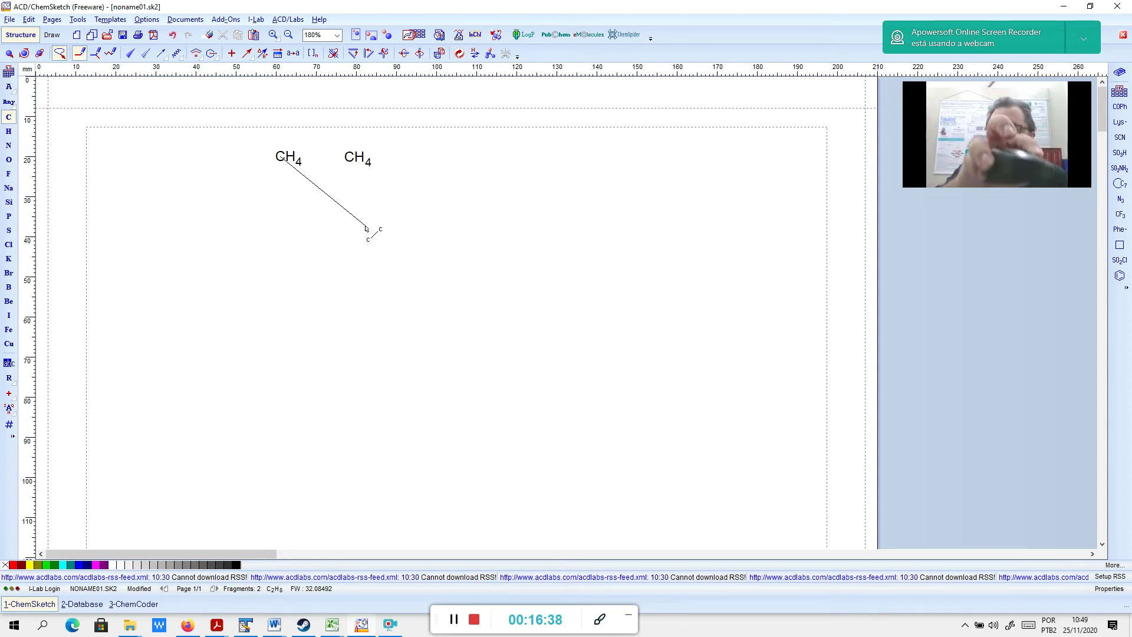
{"action": "left_click_drag", "start_coordinate": [367, 229], "coordinate": [346, 165]}
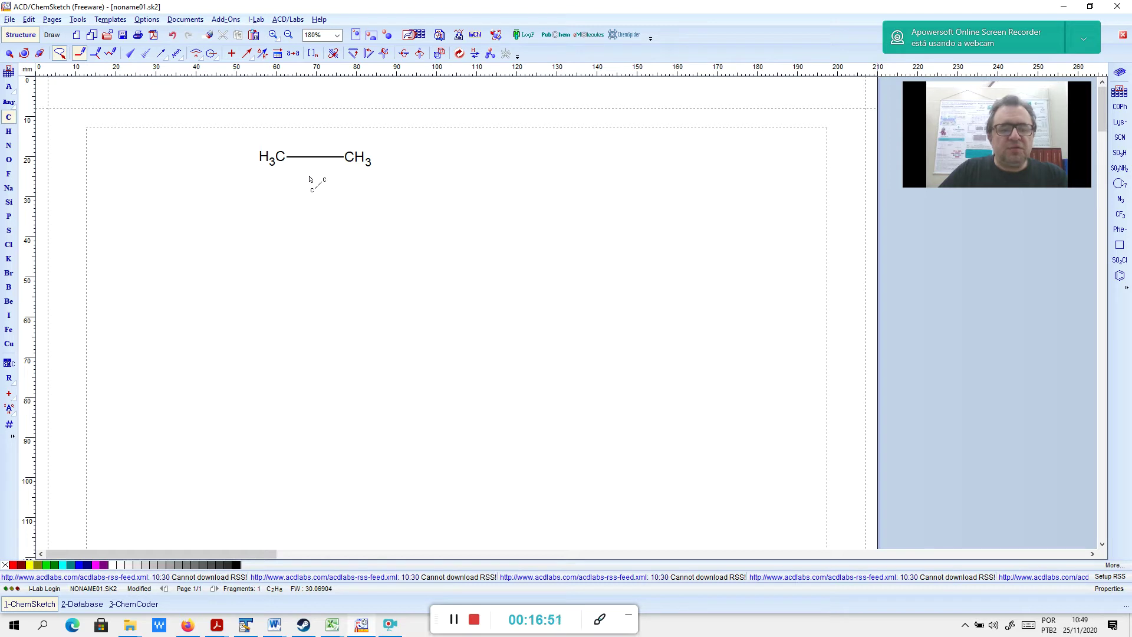
{"action": "left_click", "coordinate": [315, 156]}
{"action": "key", "text": "ctrl+z"}
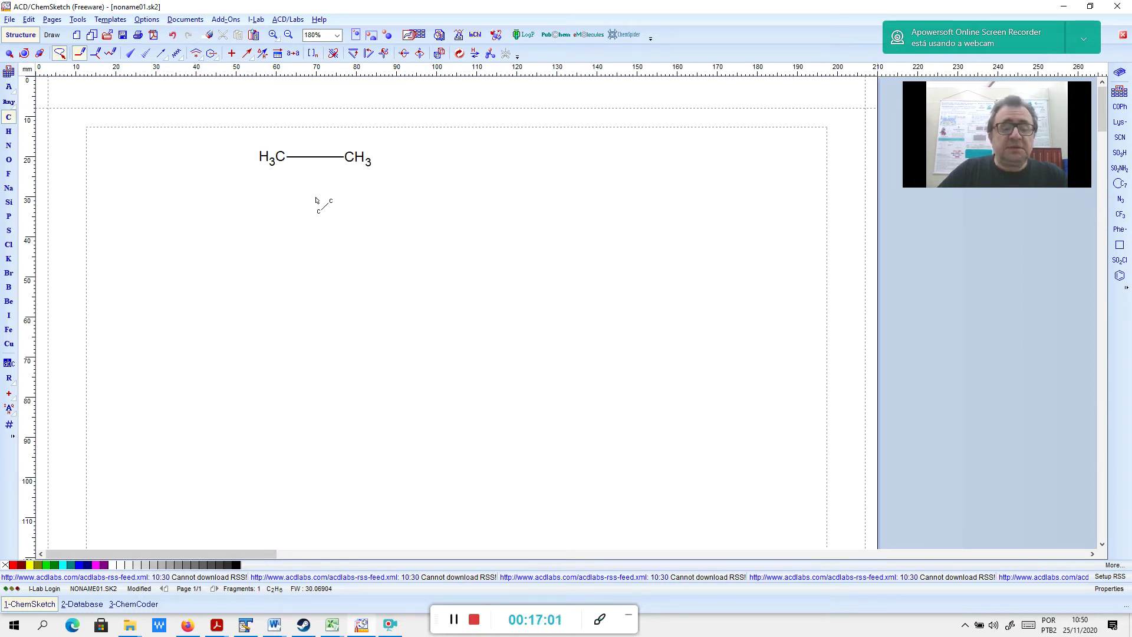
Draw a second two-carbon chain below the first, bond the two left-hand carbons together, and keep carbon as the drawing element
{"action": "left_click", "coordinate": [278, 250]}
{"action": "left_click_drag", "start_coordinate": [279, 250], "coordinate": [359, 251]}
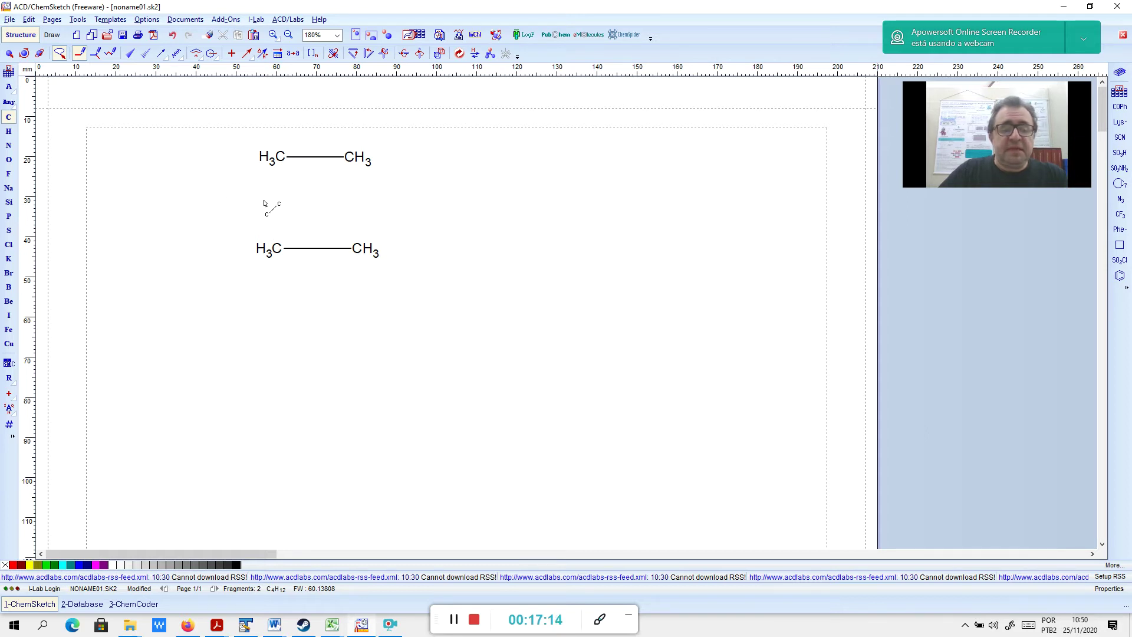
{"action": "left_click_drag", "start_coordinate": [283, 166], "coordinate": [278, 246]}
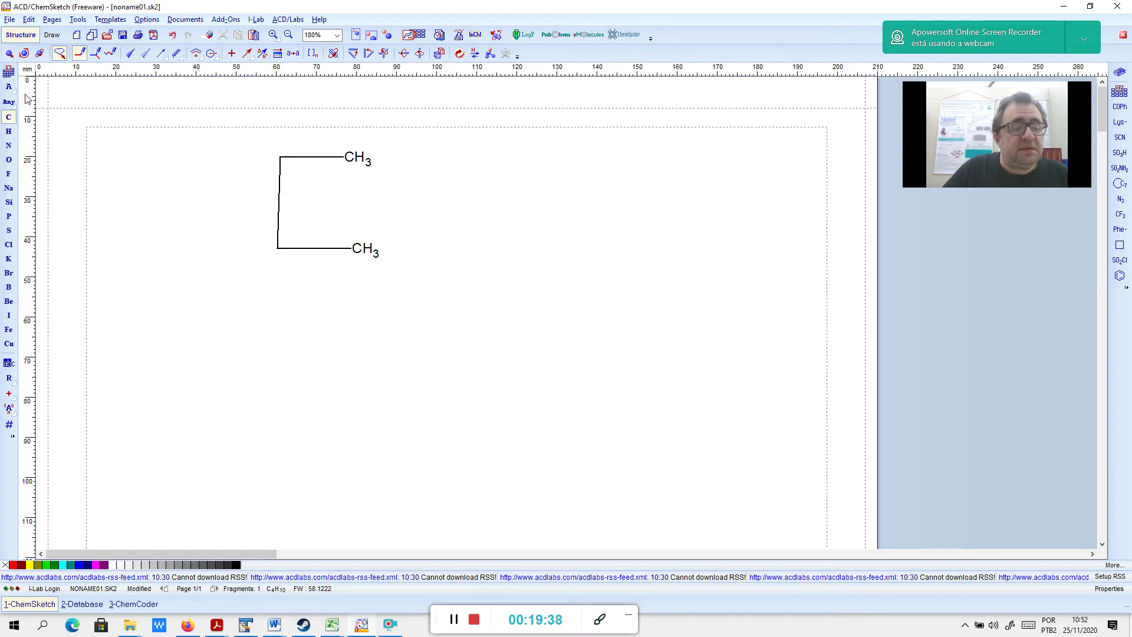
{"action": "left_click", "coordinate": [10, 54]}
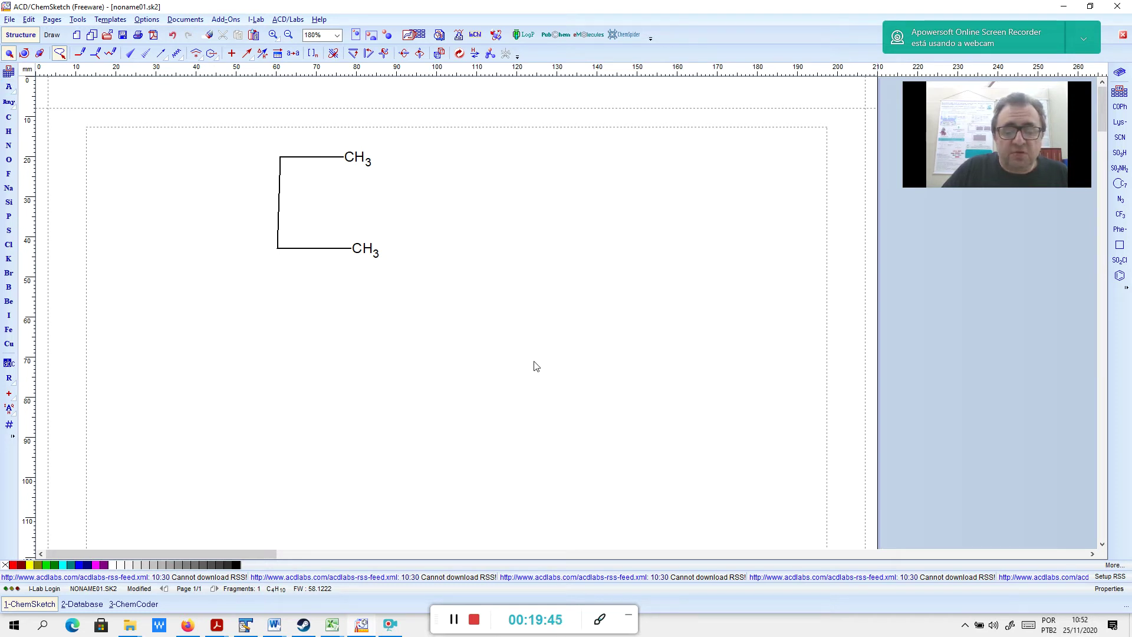
{"action": "left_click", "coordinate": [9, 117]}
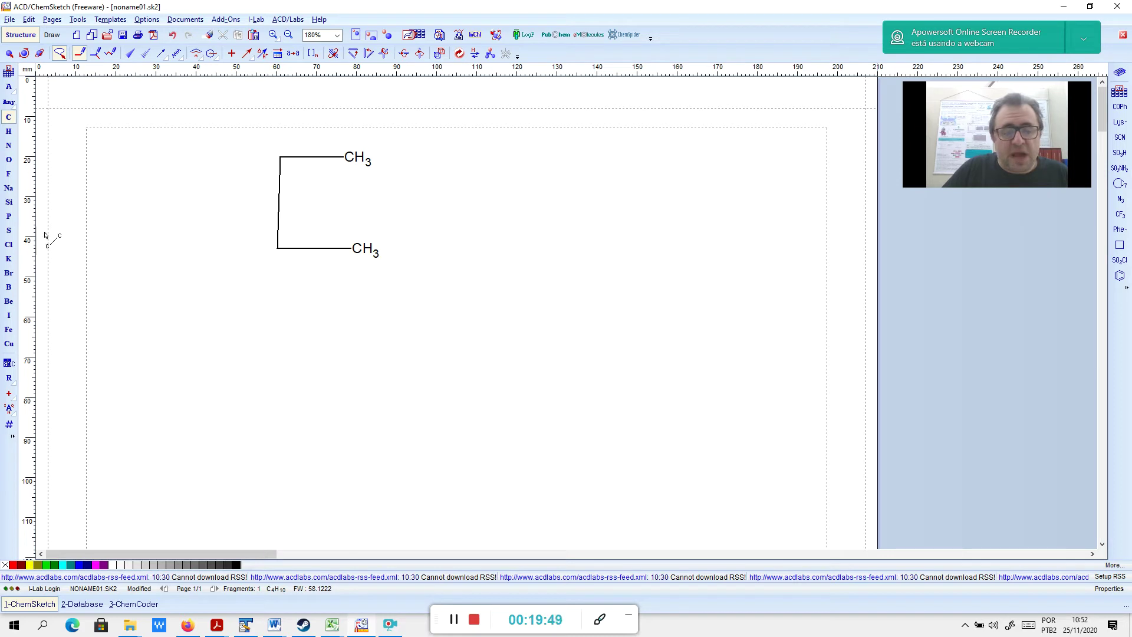
Clean up the geometry of the four-carbon chain with Clean Structure and move it down onto the page
{"action": "left_click", "coordinate": [9, 53]}
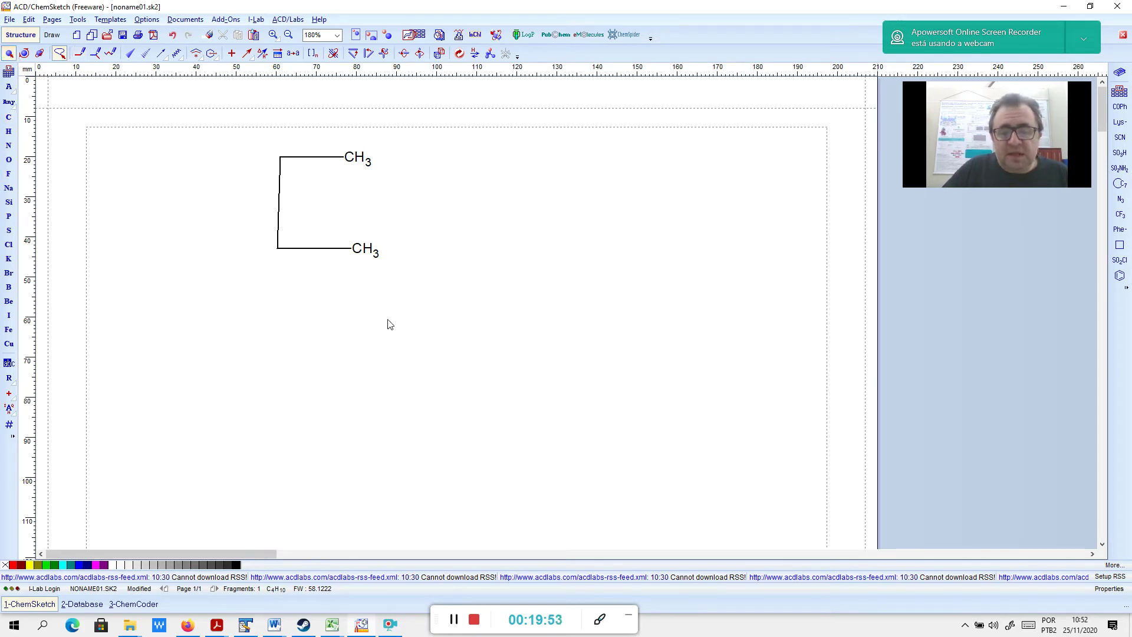
{"action": "mouse_move", "coordinate": [374, 137]}
{"action": "left_mouse_down"}
{"action": "mouse_move", "coordinate": [330, 131]}
{"action": "mouse_move", "coordinate": [236, 170]}
{"action": "mouse_move", "coordinate": [228, 248]}
{"action": "mouse_move", "coordinate": [288, 309]}
{"action": "mouse_move", "coordinate": [434, 265]}
{"action": "mouse_move", "coordinate": [405, 151]}
{"action": "mouse_move", "coordinate": [387, 144]}
{"action": "left_mouse_up"}
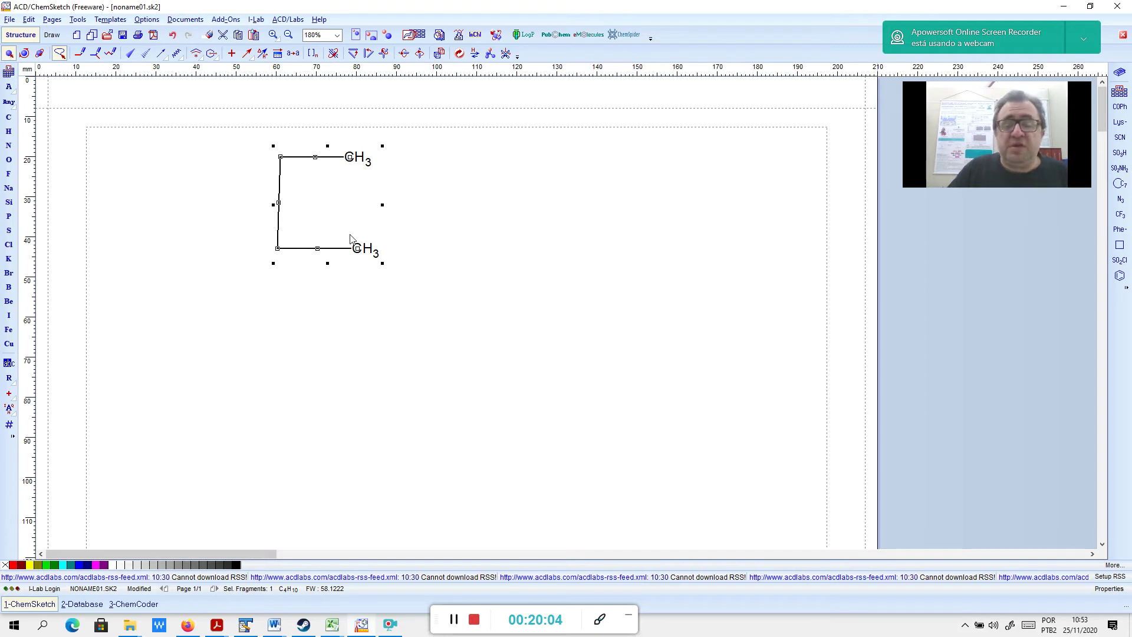
{"action": "left_click", "coordinate": [79, 20]}
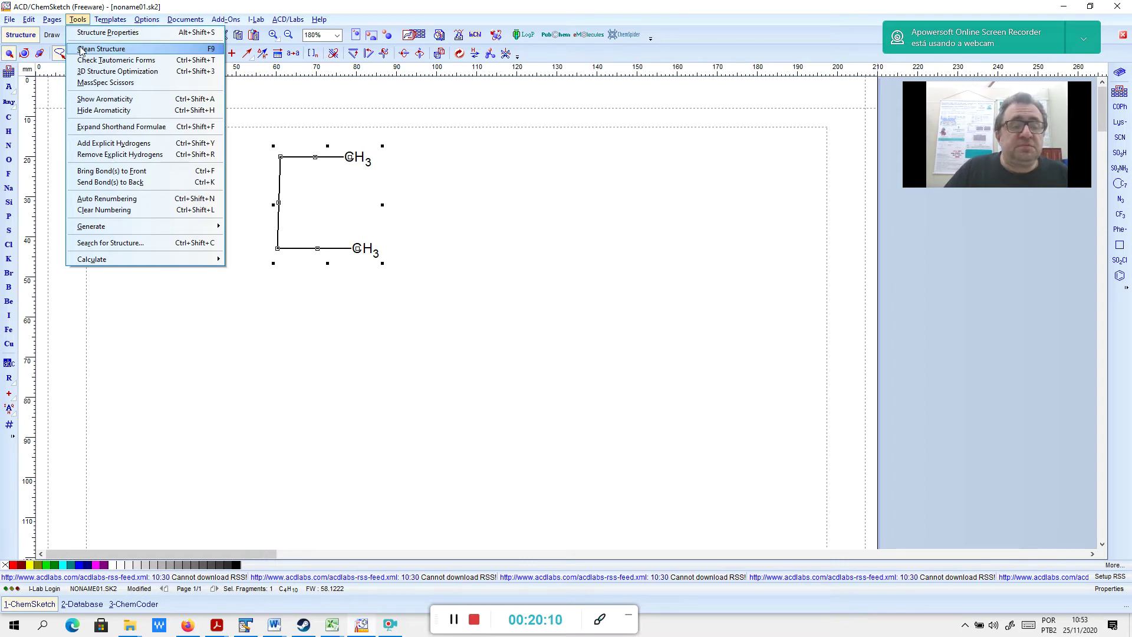
{"action": "left_click", "coordinate": [118, 52]}
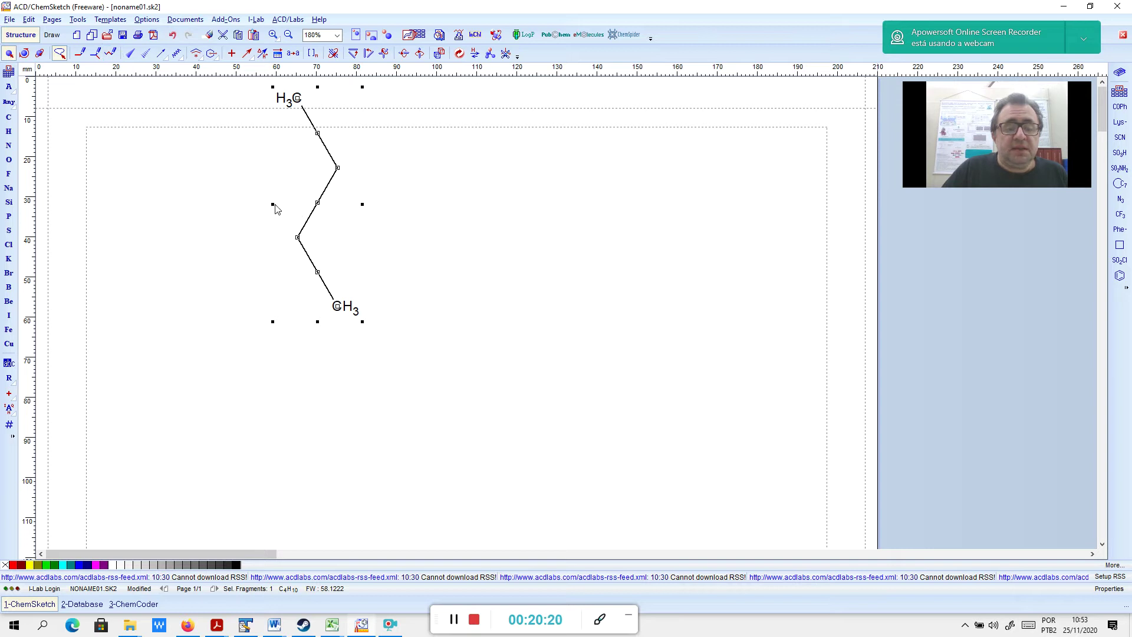
{"action": "left_click_drag", "start_coordinate": [320, 208], "coordinate": [329, 258]}
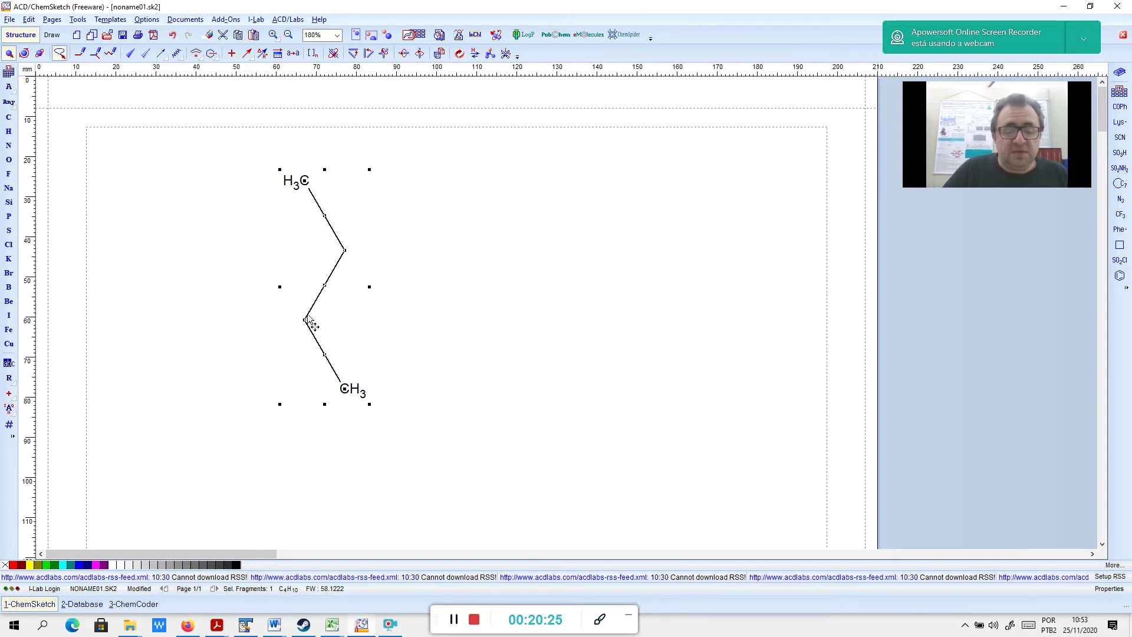
{"action": "left_click", "coordinate": [519, 310]}
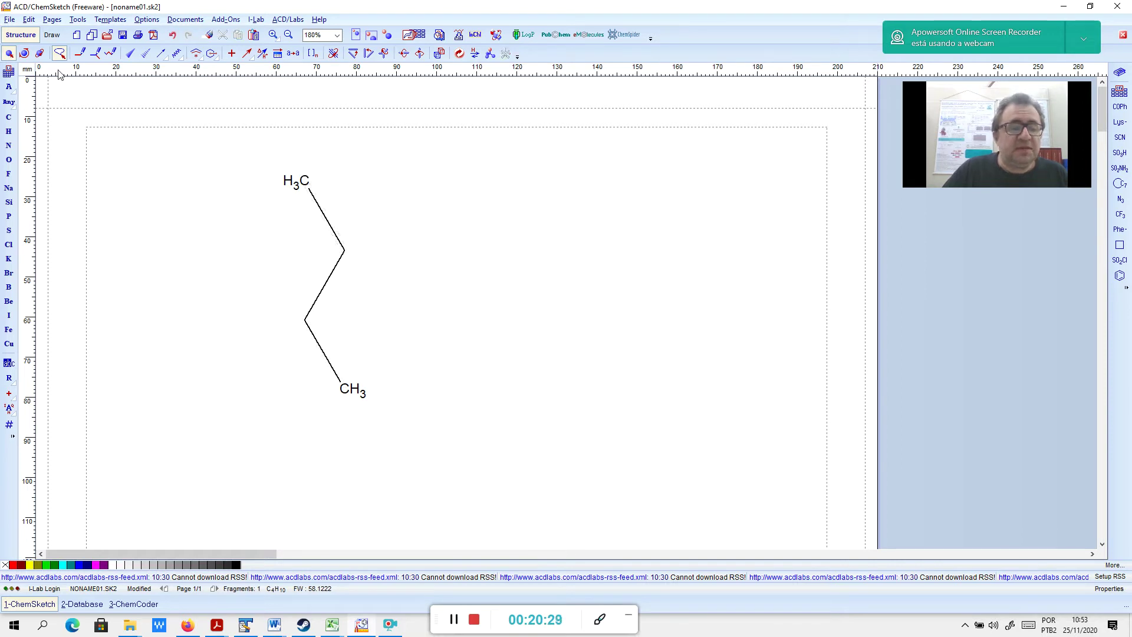
Rotate the whole four-carbon chain about its centre so that it lies horizontally as a zigzag
{"action": "key", "text": "ctrl+a"}
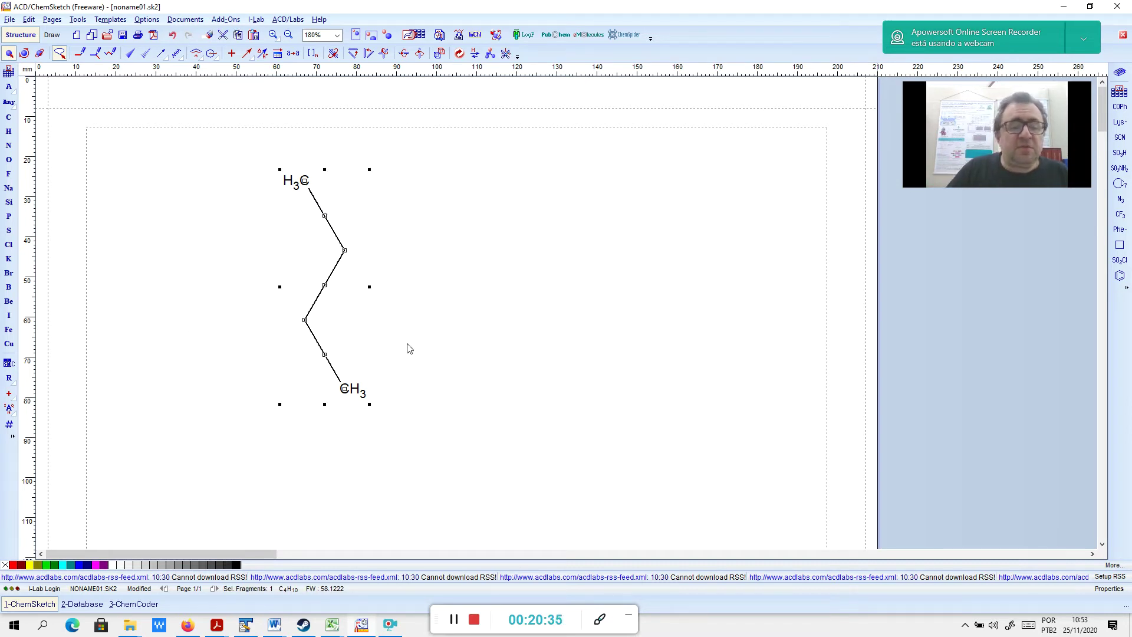
{"action": "left_click", "coordinate": [25, 54]}
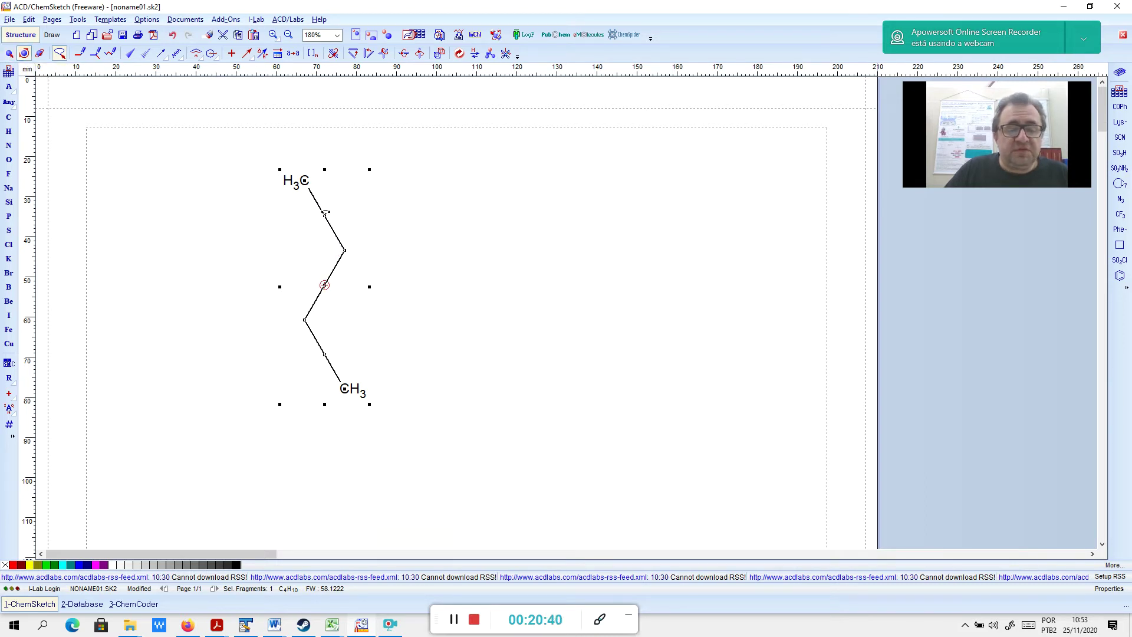
{"action": "left_click_drag", "start_coordinate": [324, 212], "coordinate": [279, 287]}
{"action": "left_click", "coordinate": [606, 407]}
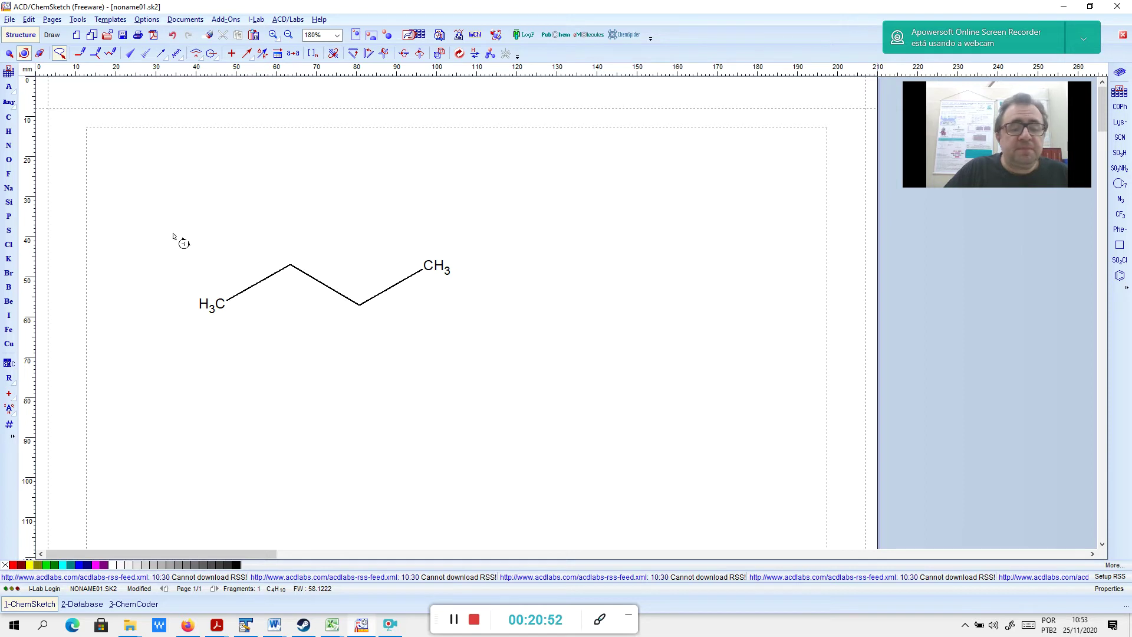
Using carbon as the drawing element, cycle the chain's central bond through double and triple back to single
{"action": "left_click", "coordinate": [9, 118]}
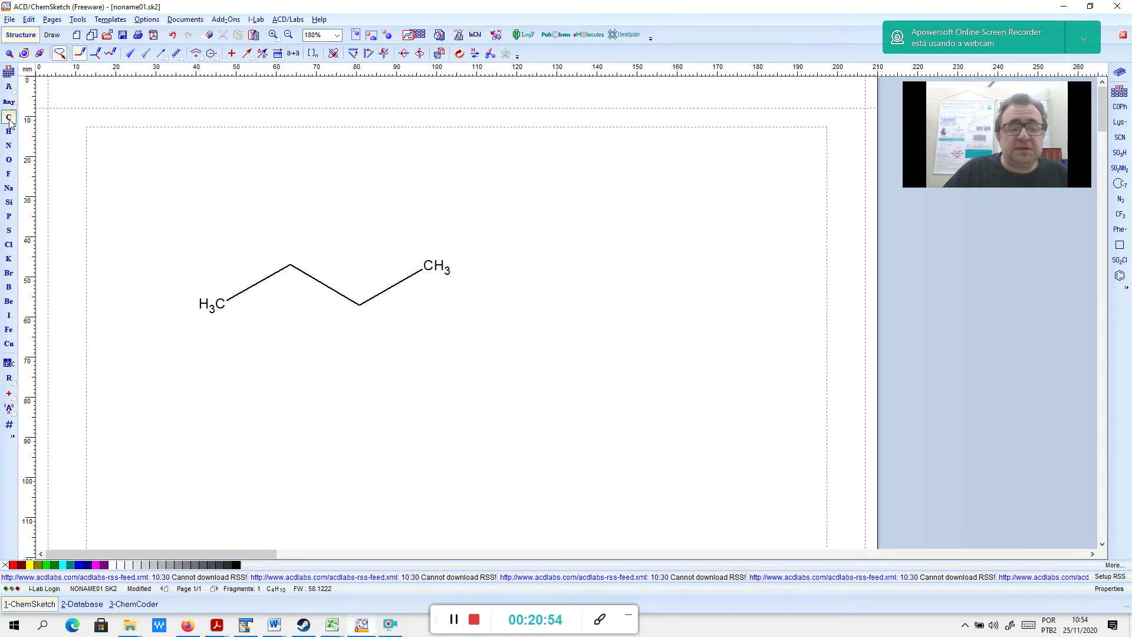
{"action": "left_click", "coordinate": [319, 285]}
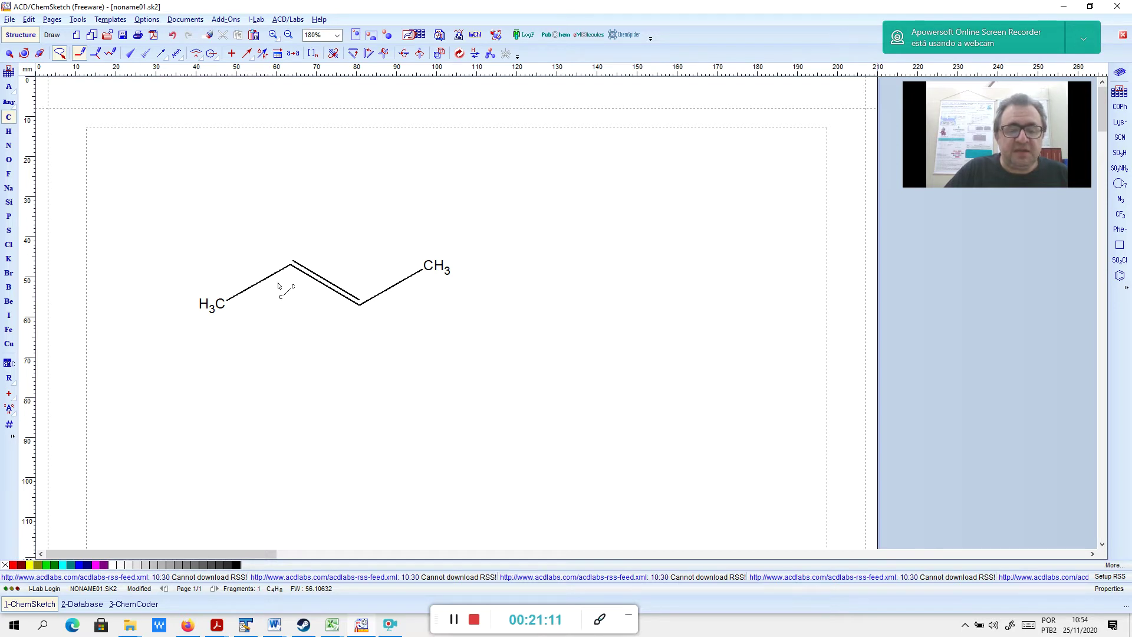
{"action": "left_click_drag", "start_coordinate": [291, 266], "coordinate": [361, 314]}
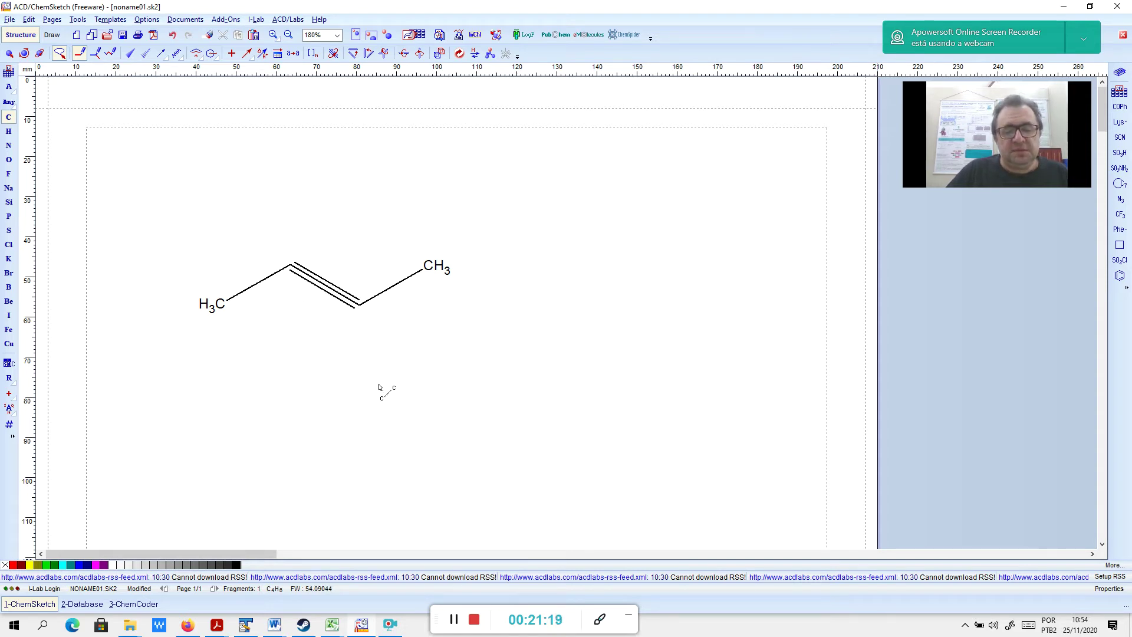
{"action": "left_click", "coordinate": [332, 295]}
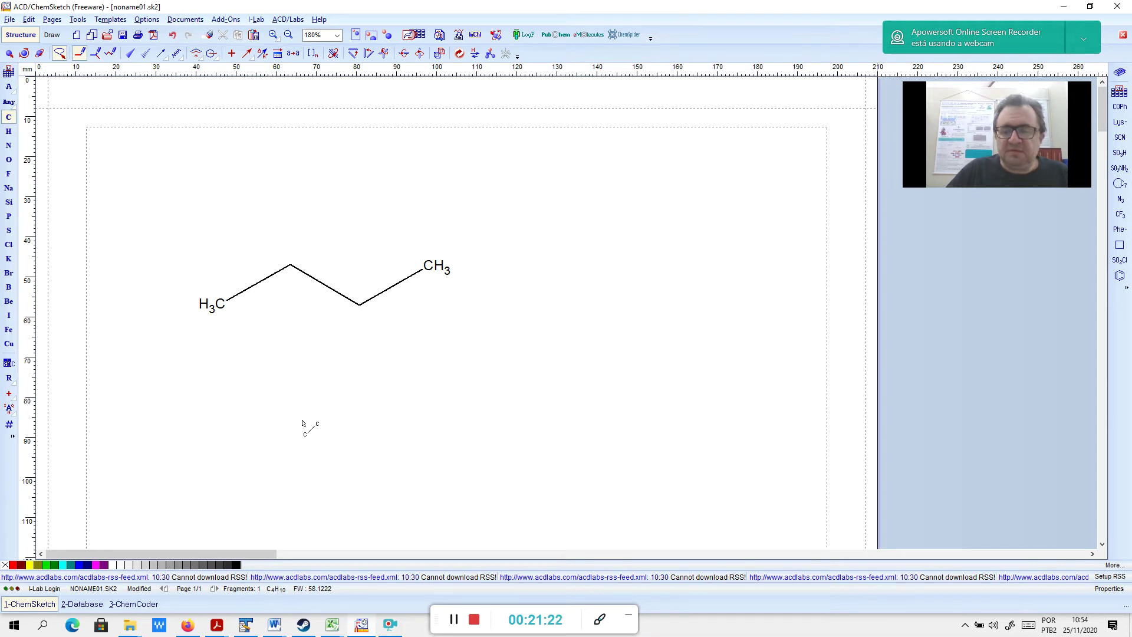
Convert the chain's central bond to a triple bond and delete the stray CH4 placed over it
{"action": "left_click", "coordinate": [333, 297]}
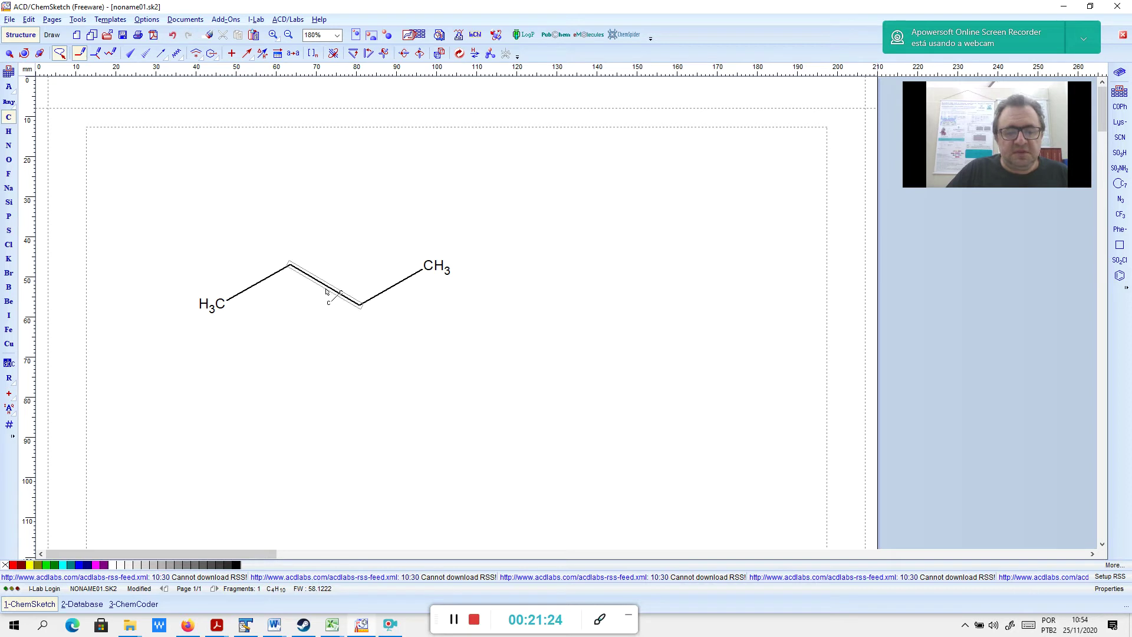
{"action": "left_click", "coordinate": [329, 287]}
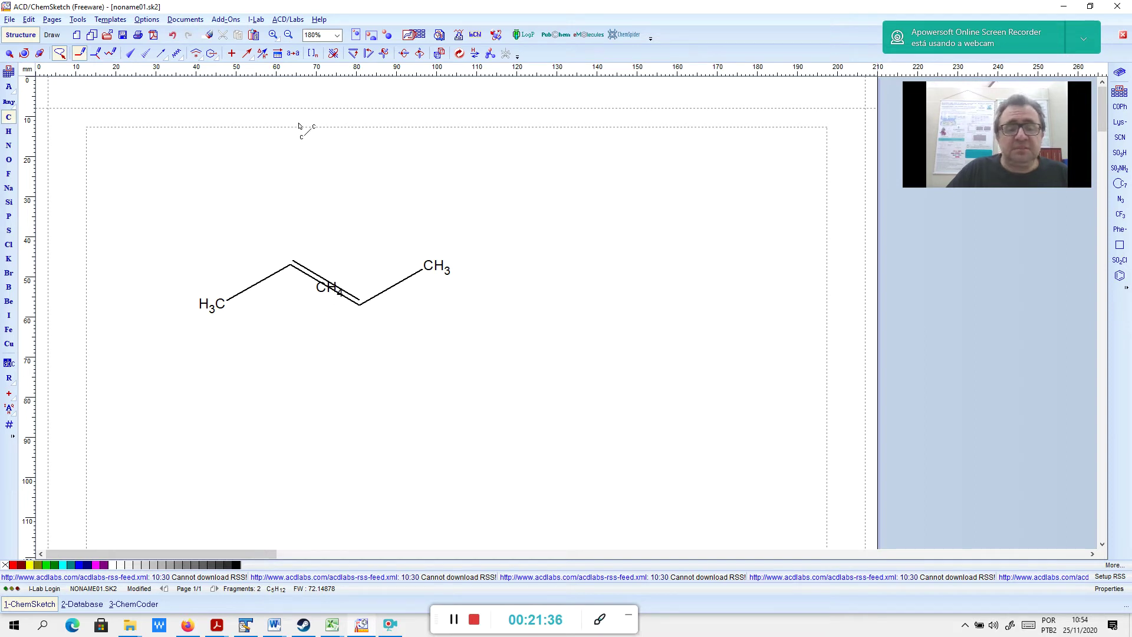
{"action": "left_click", "coordinate": [208, 34]}
{"action": "left_click", "coordinate": [324, 287]}
{"action": "left_click", "coordinate": [9, 117]}
{"action": "left_click", "coordinate": [319, 286]}
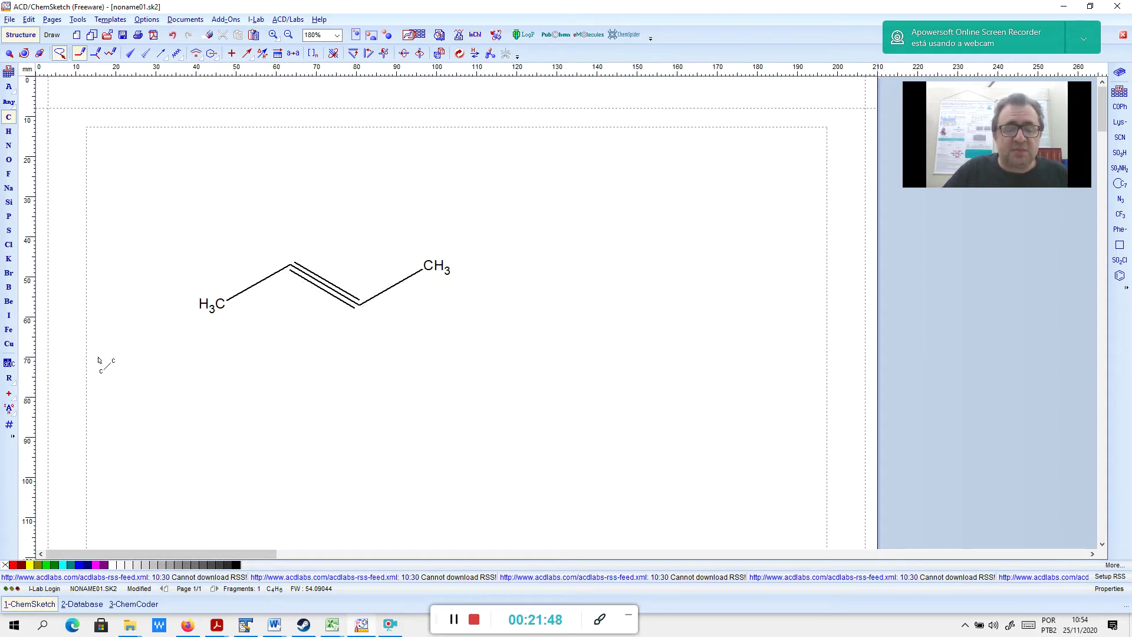
Select the four-carbon chain with the triple bond and straighten it with Clean Structure
{"action": "left_click", "coordinate": [9, 53]}
{"action": "left_click_drag", "start_coordinate": [257, 377], "coordinate": [518, 282]}
{"action": "left_click", "coordinate": [78, 21]}
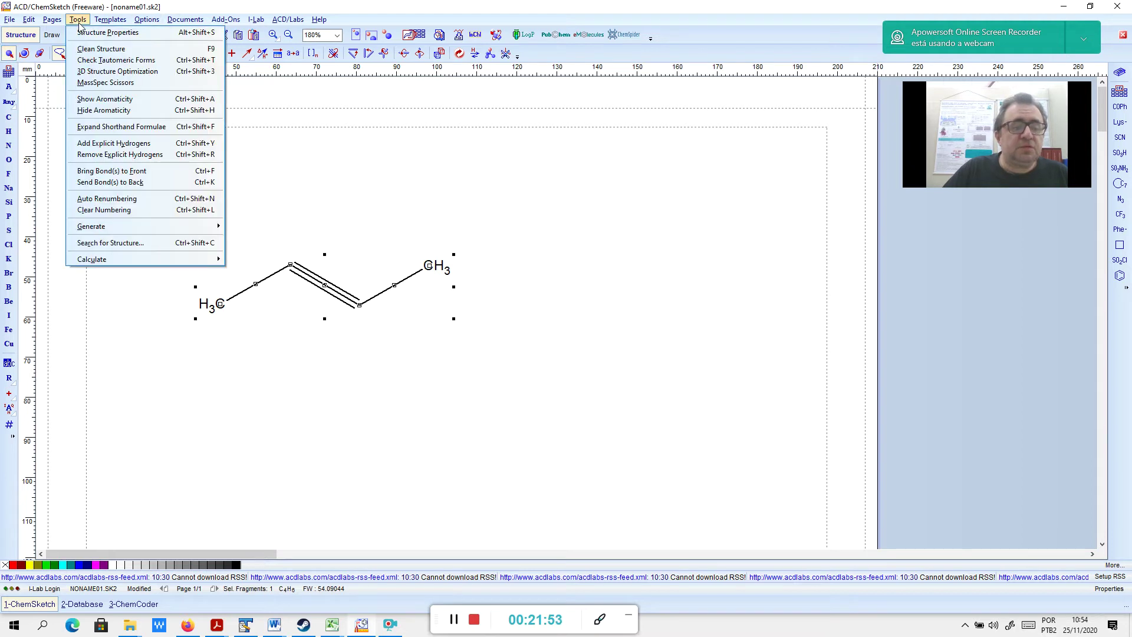
{"action": "left_click", "coordinate": [144, 52]}
{"action": "left_click", "coordinate": [405, 185]}
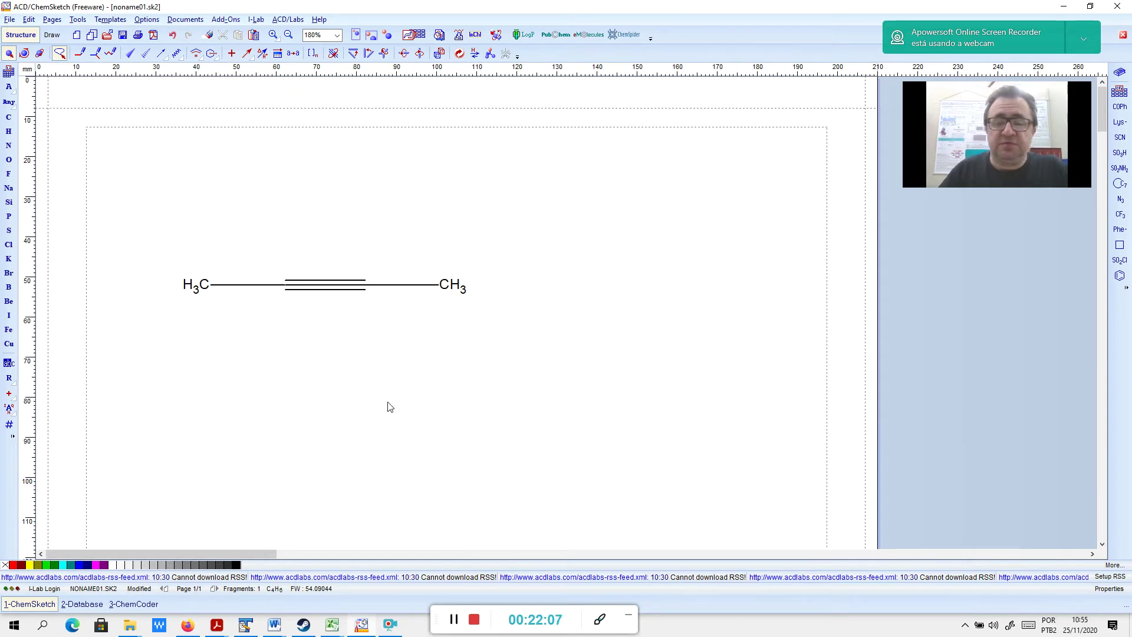
Extend the right-hand end of the chain into a branched carbon skeleton and undo the stray CH4 on its lower-left branch
{"action": "left_click", "coordinate": [8, 117]}
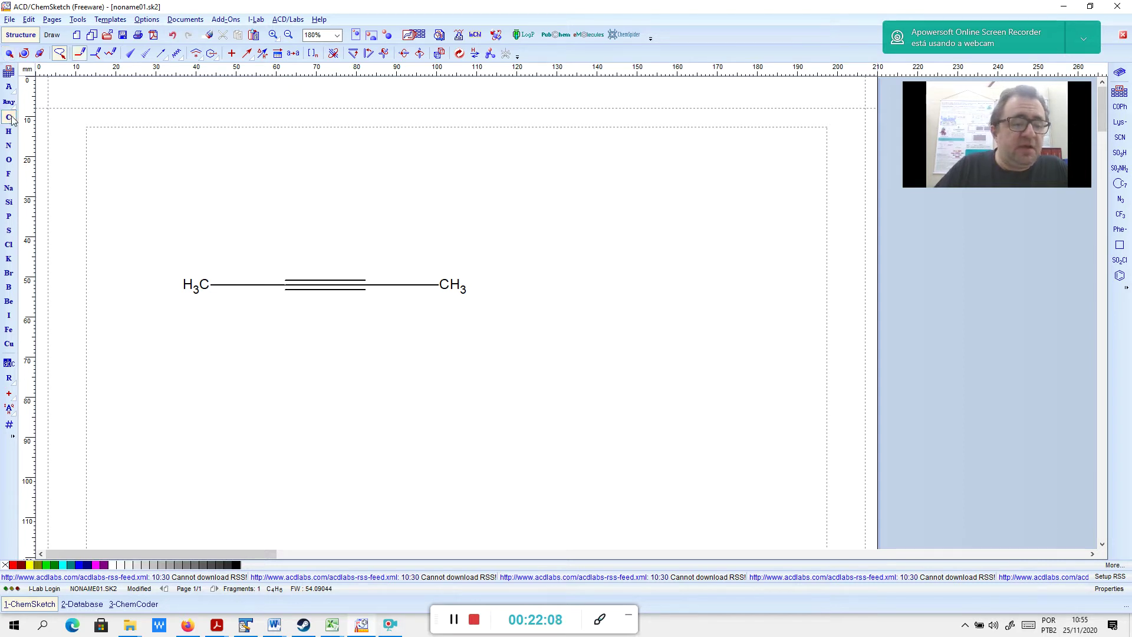
{"action": "mouse_move", "coordinate": [454, 295]}
{"action": "left_mouse_down"}
{"action": "mouse_move", "coordinate": [460, 348]}
{"action": "mouse_move", "coordinate": [536, 362]}
{"action": "mouse_move", "coordinate": [530, 353]}
{"action": "left_mouse_up"}
{"action": "mouse_move", "coordinate": [530, 353]}
{"action": "left_mouse_down"}
{"action": "mouse_move", "coordinate": [553, 311]}
{"action": "mouse_move", "coordinate": [631, 297]}
{"action": "mouse_move", "coordinate": [639, 336]}
{"action": "left_mouse_up"}
{"action": "mouse_move", "coordinate": [551, 308]}
{"action": "left_mouse_down"}
{"action": "mouse_move", "coordinate": [530, 258]}
{"action": "mouse_move", "coordinate": [585, 226]}
{"action": "left_mouse_up"}
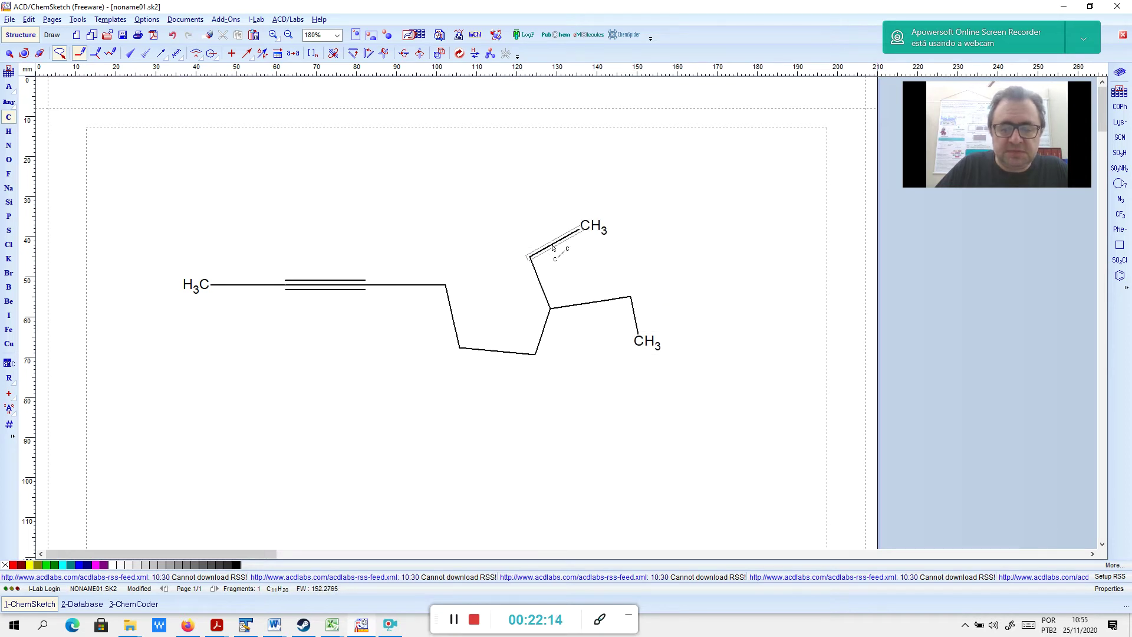
{"action": "left_click_drag", "start_coordinate": [530, 258], "coordinate": [486, 234]}
{"action": "mouse_move", "coordinate": [460, 349]}
{"action": "left_mouse_down"}
{"action": "mouse_move", "coordinate": [442, 372]}
{"action": "mouse_move", "coordinate": [397, 366]}
{"action": "left_mouse_up"}
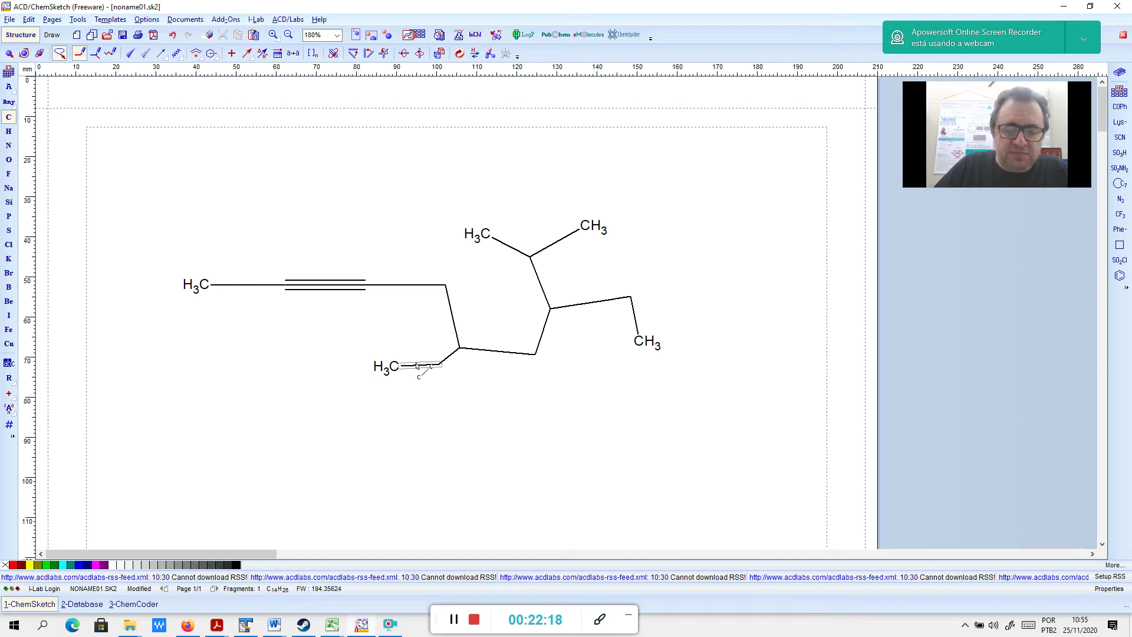
{"action": "left_click", "coordinate": [172, 35]}
{"action": "left_click", "coordinate": [189, 35]}
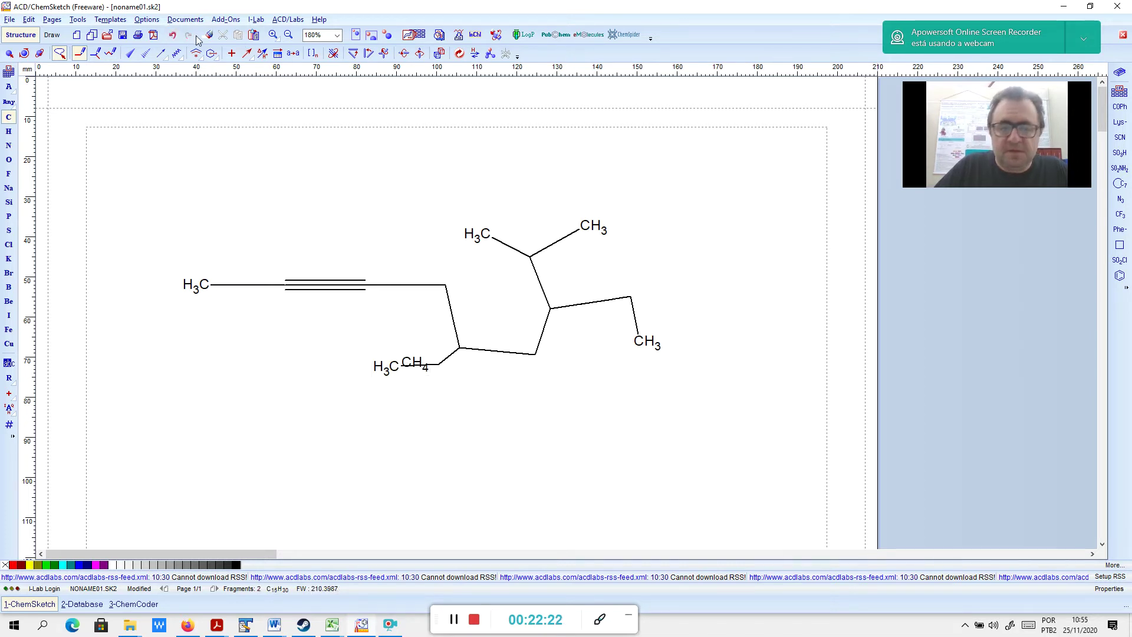
{"action": "left_click", "coordinate": [172, 35]}
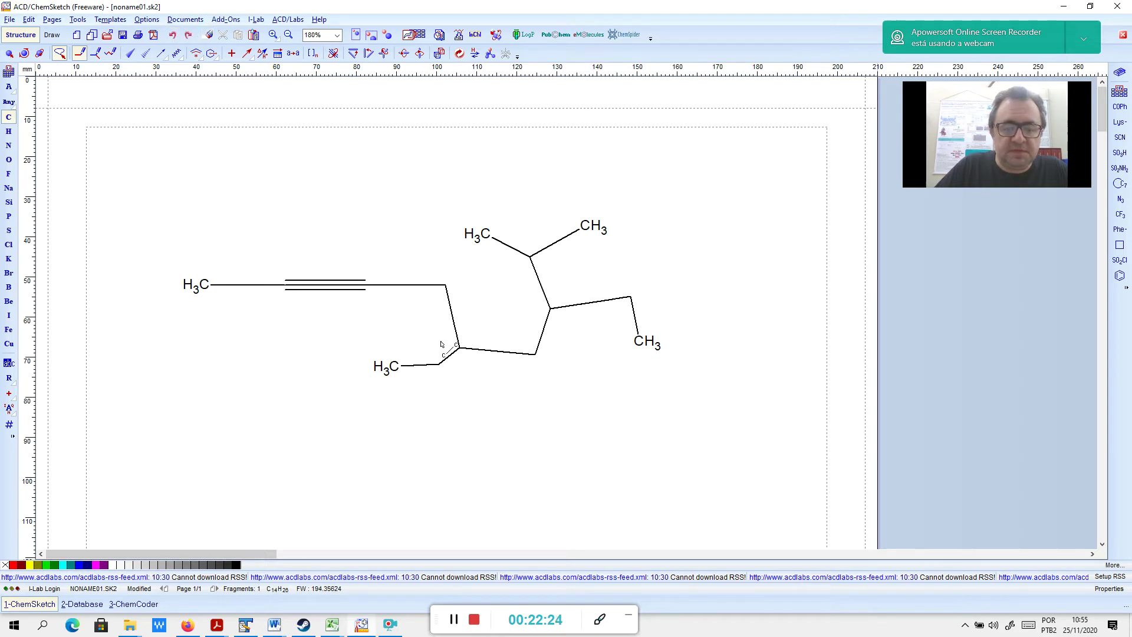
Add a methyl to the lower-left branch and make its end bond double, the right-hand end bond triple and the connecting chain bond double
{"action": "left_click", "coordinate": [418, 367]}
{"action": "left_click_drag", "start_coordinate": [440, 365], "coordinate": [453, 403]}
{"action": "left_click", "coordinate": [637, 319]}
{"action": "left_click", "coordinate": [639, 318]}
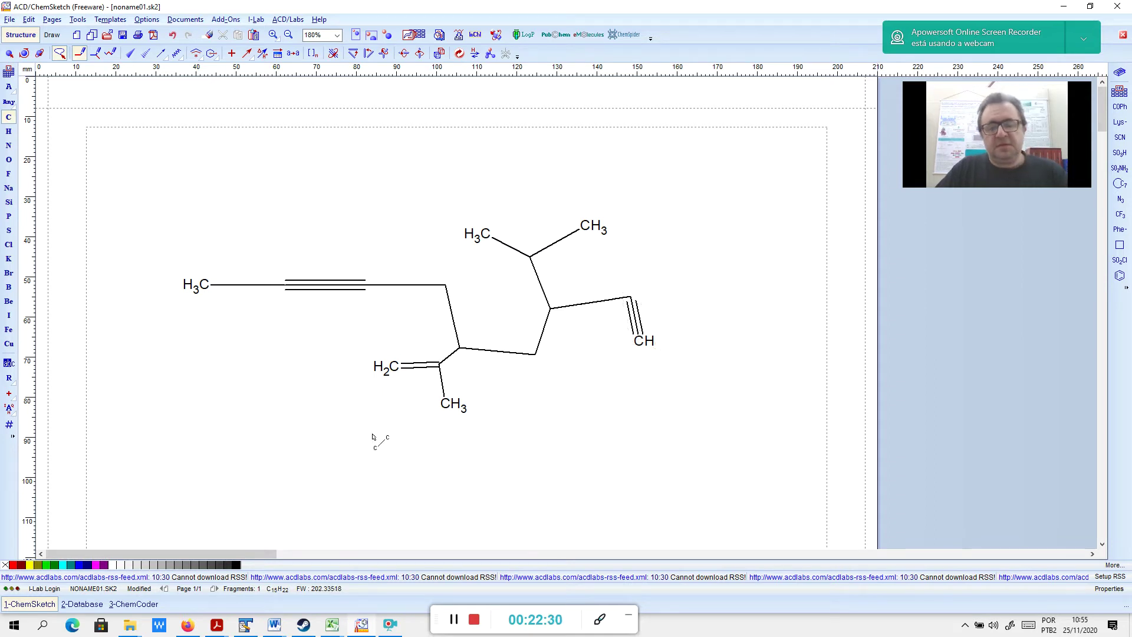
{"action": "left_click", "coordinate": [534, 335]}
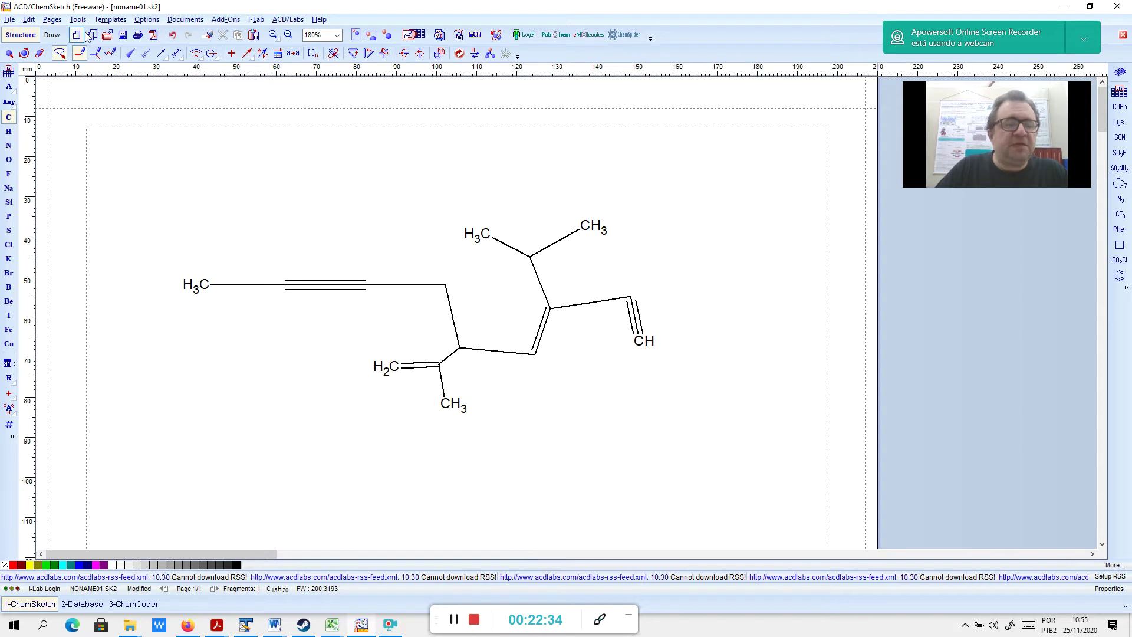
Select the entire branched molecule and tidy its geometry with Clean Structure
{"action": "left_click", "coordinate": [30, 21]}
{"action": "left_click", "coordinate": [32, 22]}
{"action": "mouse_move", "coordinate": [255, 167]}
{"action": "left_mouse_down"}
{"action": "mouse_move", "coordinate": [321, 470]}
{"action": "mouse_move", "coordinate": [747, 197]}
{"action": "left_mouse_up"}
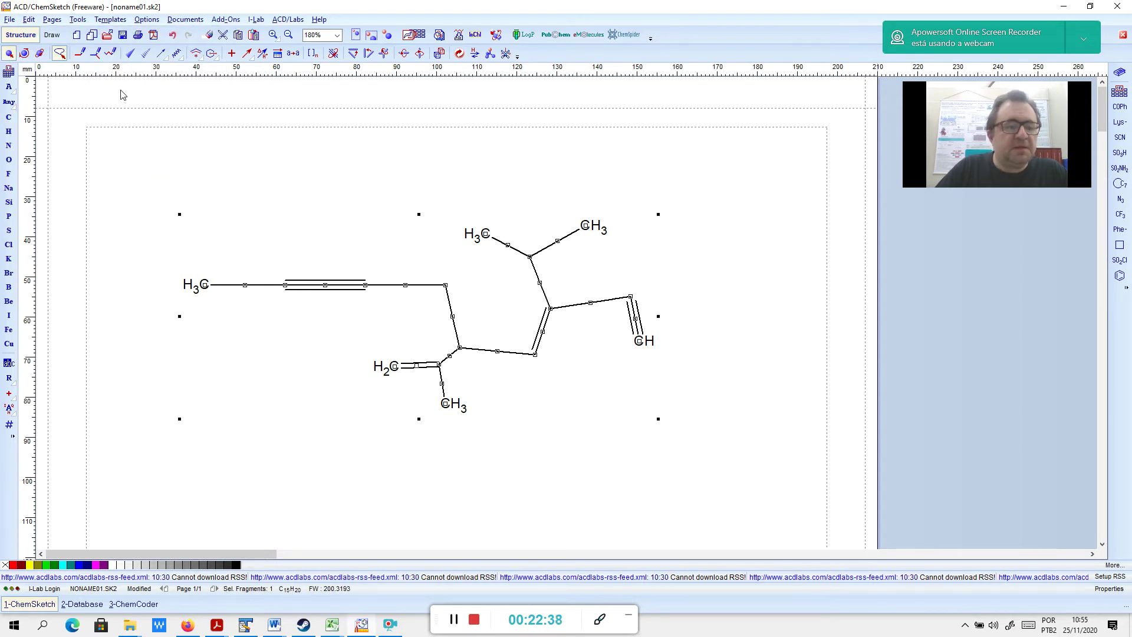
{"action": "left_click", "coordinate": [78, 19]}
{"action": "left_click", "coordinate": [100, 49]}
{"action": "left_click", "coordinate": [585, 396]}
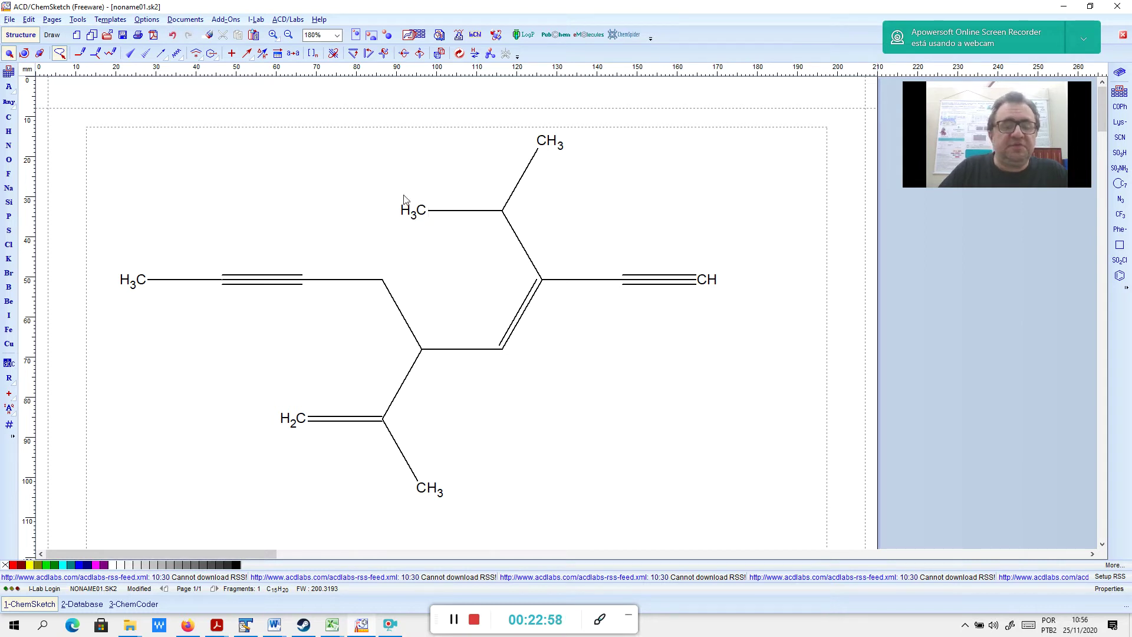
Replace the upper-left methyl with oxygen to form an OH group and bond another OH to the top methyl carbon
{"action": "left_click", "coordinate": [8, 160]}
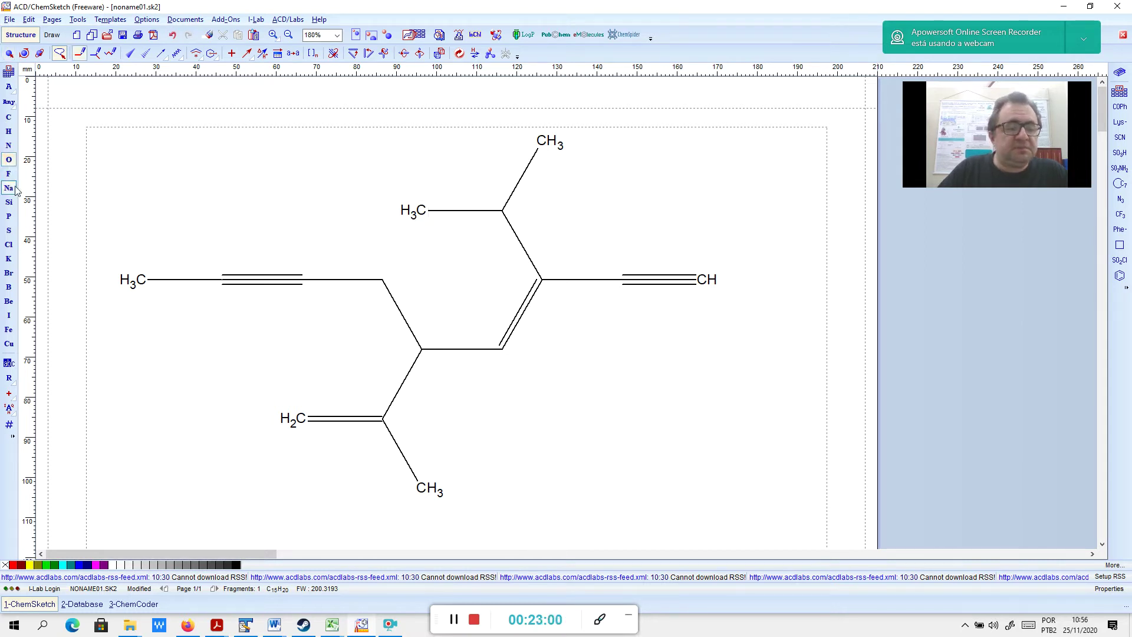
{"action": "left_click", "coordinate": [415, 220]}
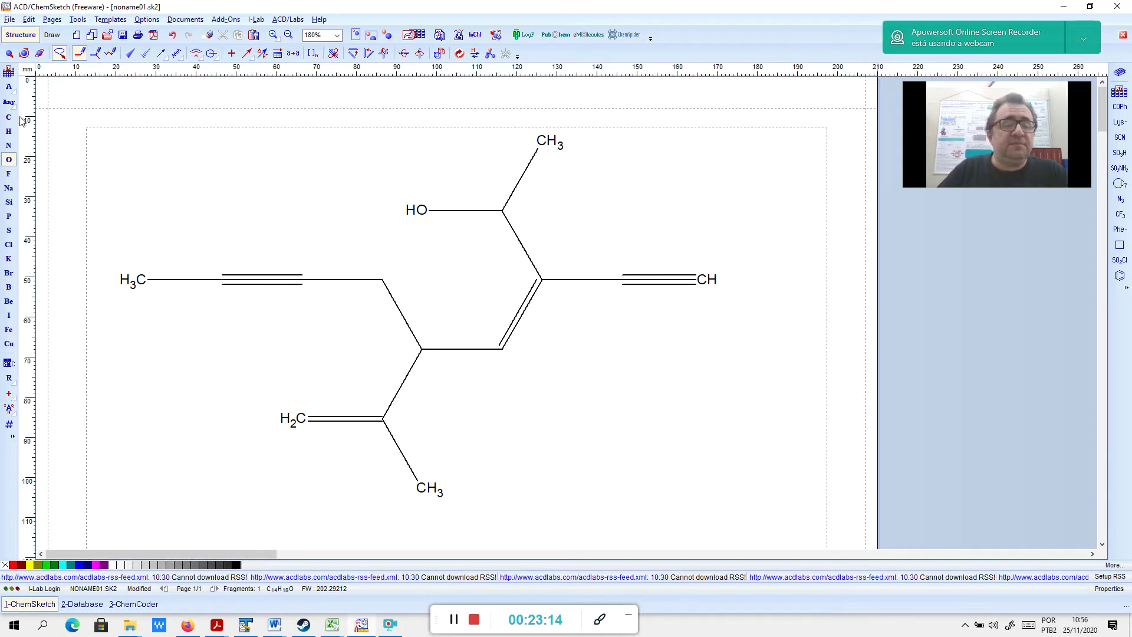
{"action": "left_click_drag", "start_coordinate": [548, 143], "coordinate": [617, 147]}
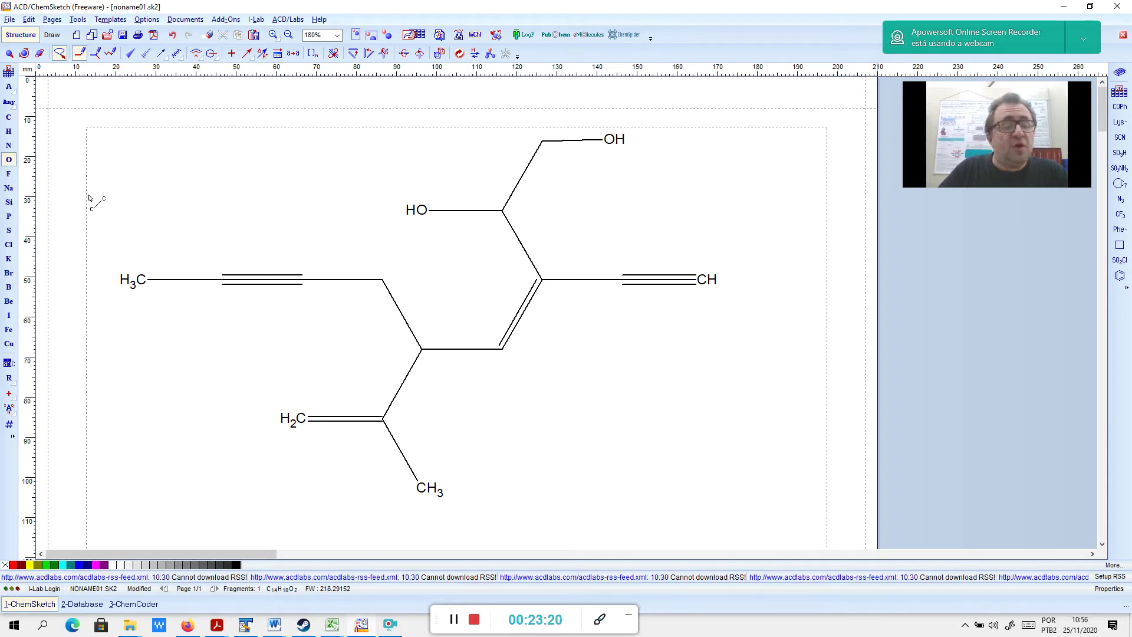
Add one carbon to the top OH-bearing carbon and two to the bottom methyl, and change the new top carbon to oxygen
{"action": "left_click", "coordinate": [9, 117]}
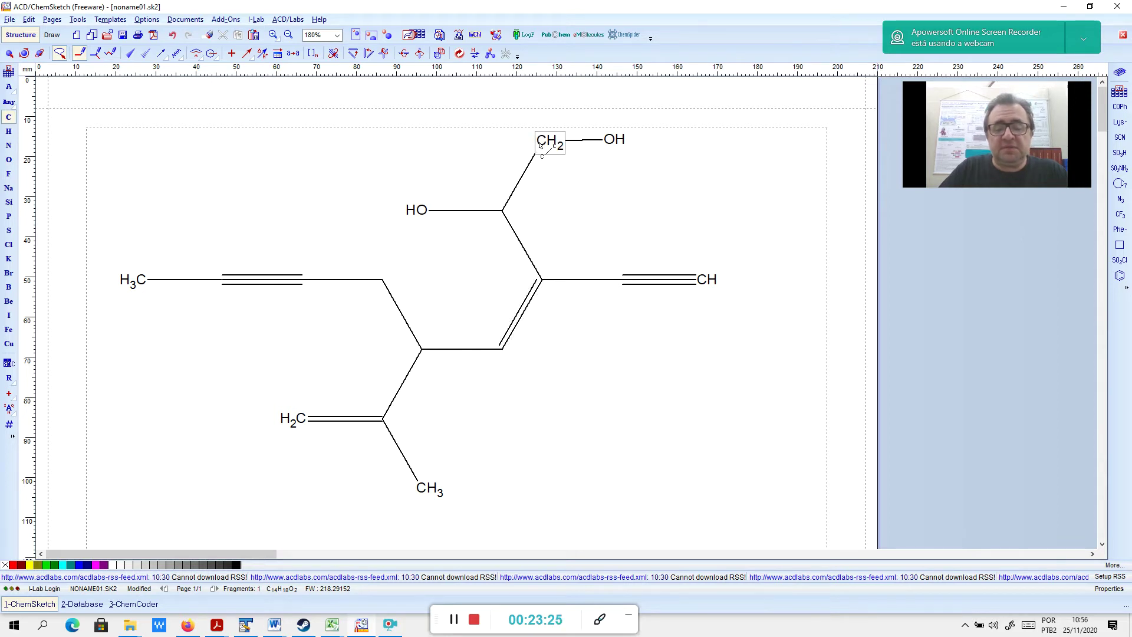
{"action": "left_click", "coordinate": [540, 145]}
{"action": "left_click", "coordinate": [422, 487]}
{"action": "left_click", "coordinate": [423, 488]}
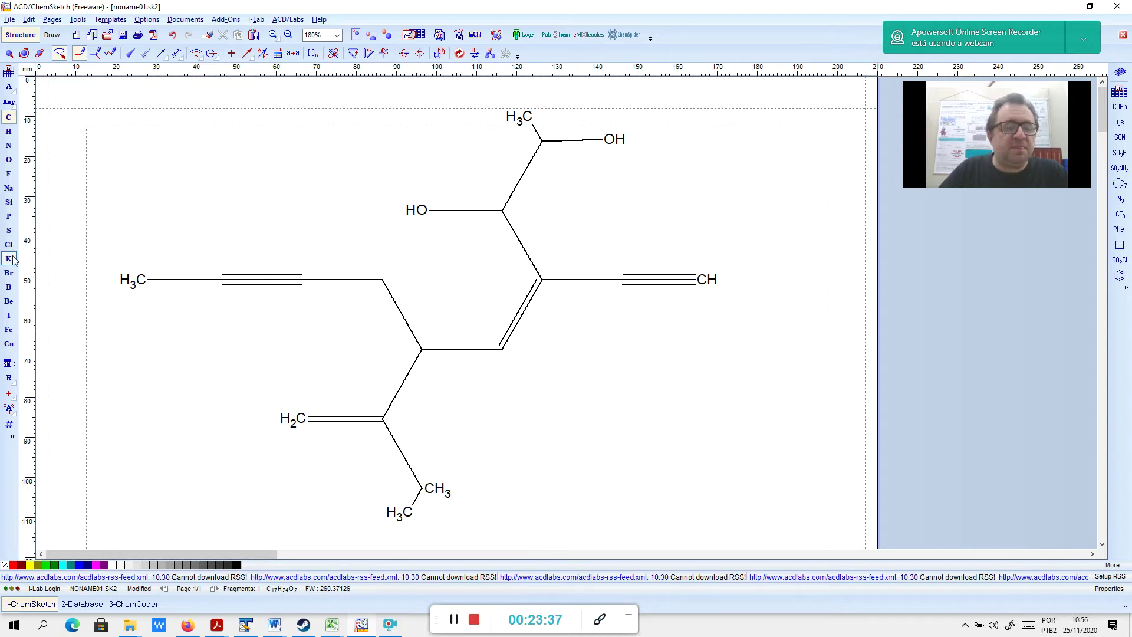
{"action": "left_click", "coordinate": [9, 159]}
{"action": "left_click", "coordinate": [514, 118]}
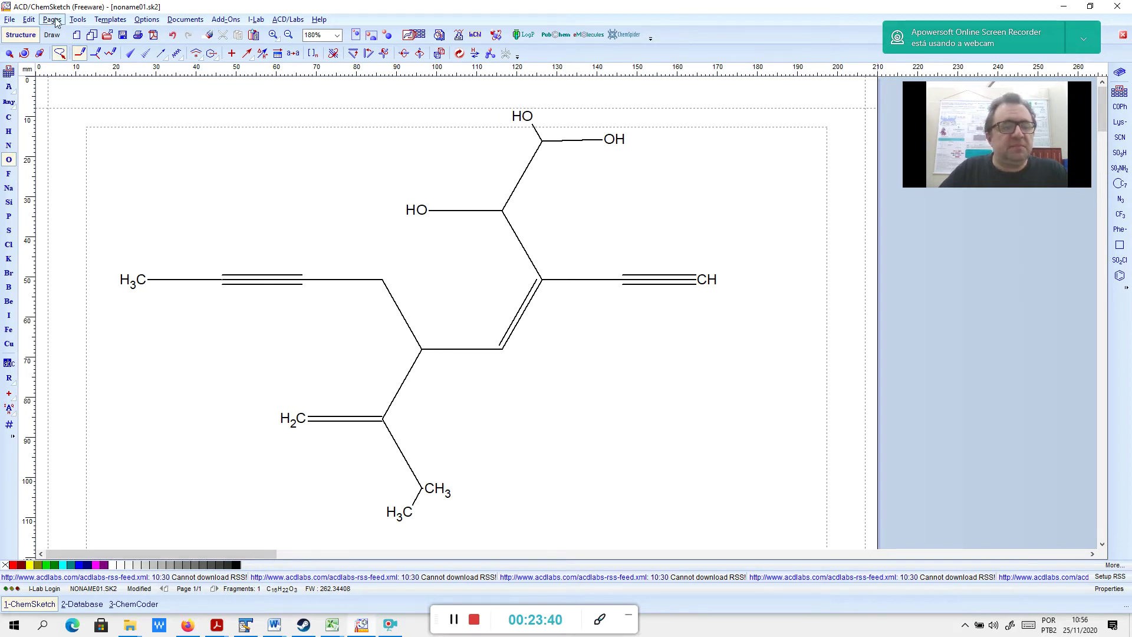
Select the whole molecule with its three OH groups and regularize its bond lengths and angles with Clean Structure
{"action": "left_click", "coordinate": [9, 53]}
{"action": "mouse_move", "coordinate": [513, 99]}
{"action": "left_mouse_down"}
{"action": "mouse_move", "coordinate": [144, 142]}
{"action": "mouse_move", "coordinate": [77, 323]}
{"action": "mouse_move", "coordinate": [891, 119]}
{"action": "mouse_move", "coordinate": [951, 130]}
{"action": "left_mouse_up"}
{"action": "left_click", "coordinate": [78, 19]}
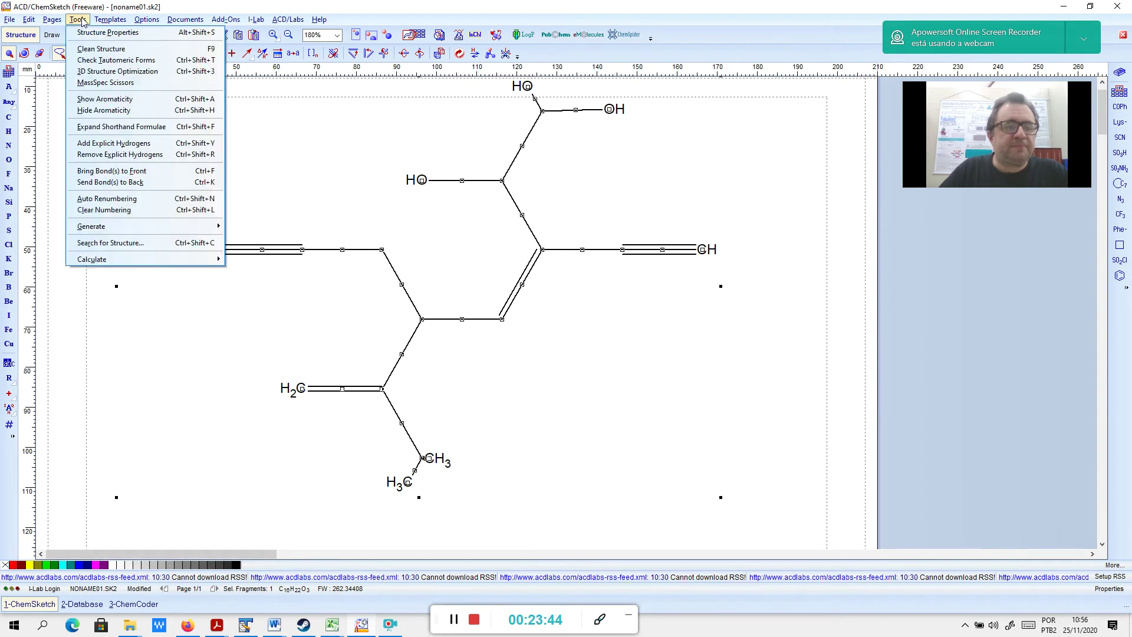
{"action": "left_click", "coordinate": [80, 49]}
{"action": "scroll", "coordinate": [595, 385], "scroll_direction": "up", "scroll_amount": 1}
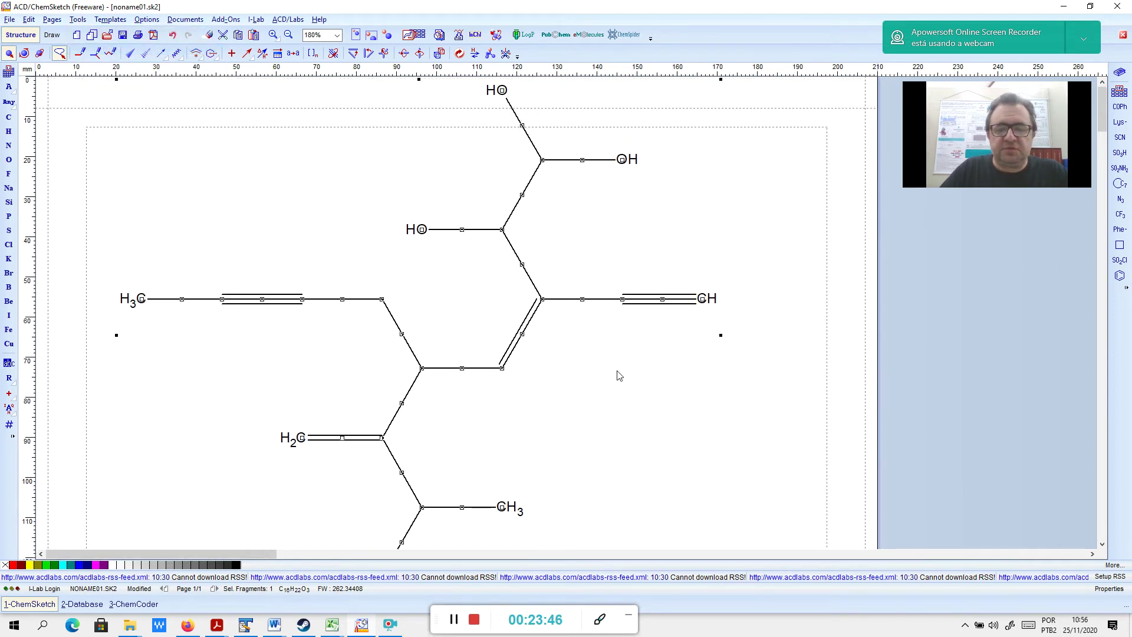
Select the entire branched molecule with its three OH groups and delete it from the page
{"action": "left_click", "coordinate": [336, 35]}
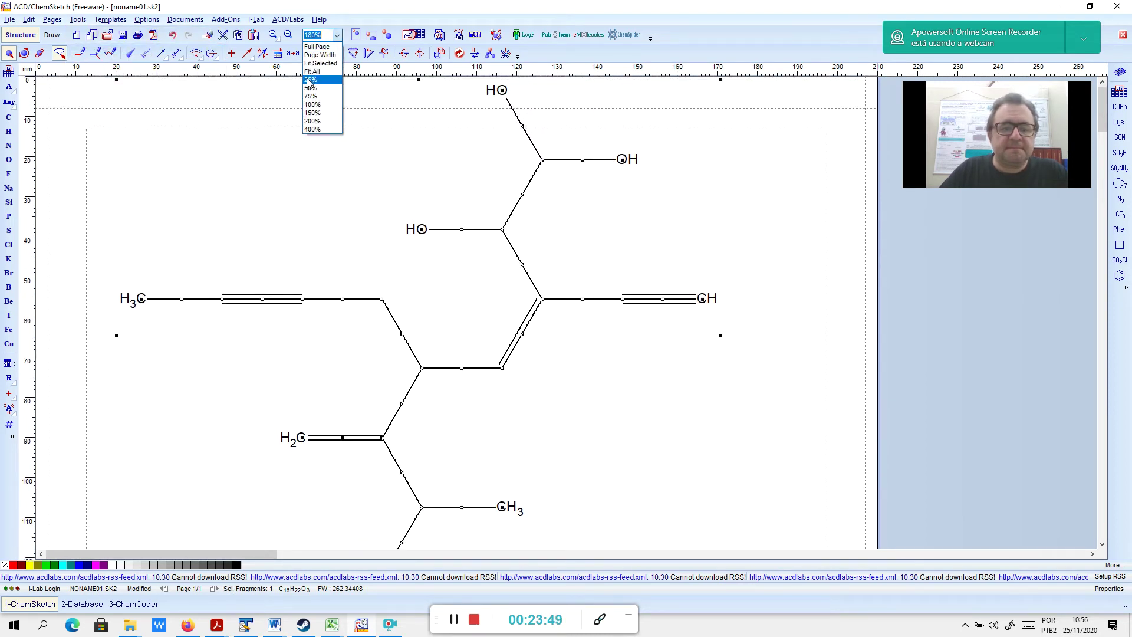
{"action": "left_click", "coordinate": [313, 113]}
{"action": "left_click", "coordinate": [657, 348]}
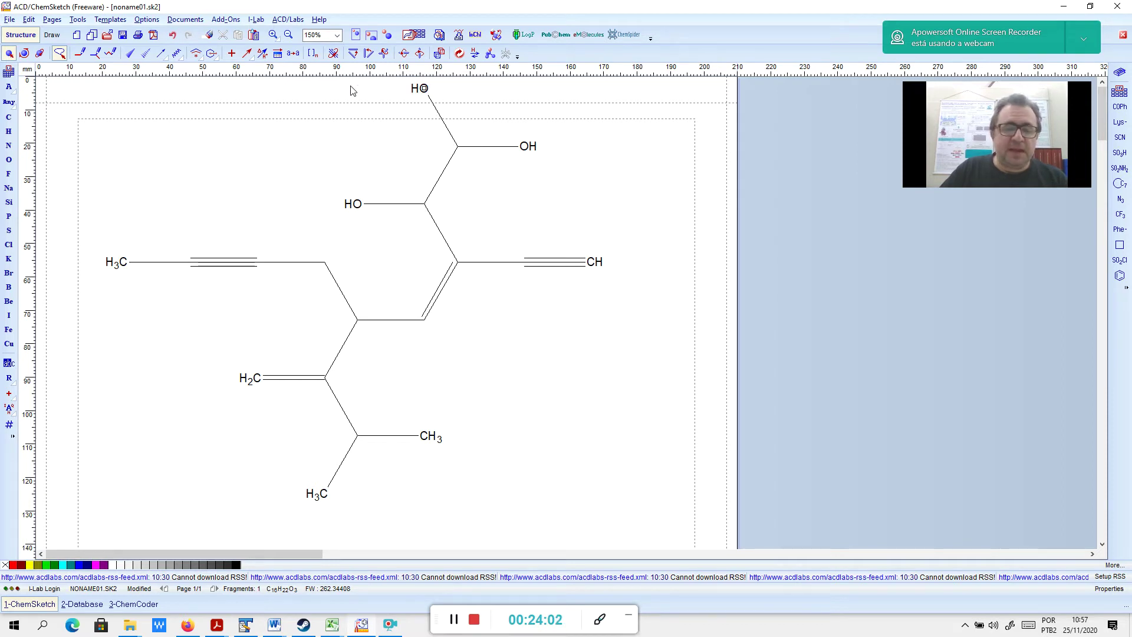
{"action": "mouse_move", "coordinate": [483, 92]}
{"action": "left_mouse_down"}
{"action": "mouse_move", "coordinate": [416, 83]}
{"action": "mouse_move", "coordinate": [109, 298]}
{"action": "mouse_move", "coordinate": [271, 533]}
{"action": "mouse_move", "coordinate": [684, 154]}
{"action": "mouse_move", "coordinate": [678, 141]}
{"action": "left_mouse_up"}
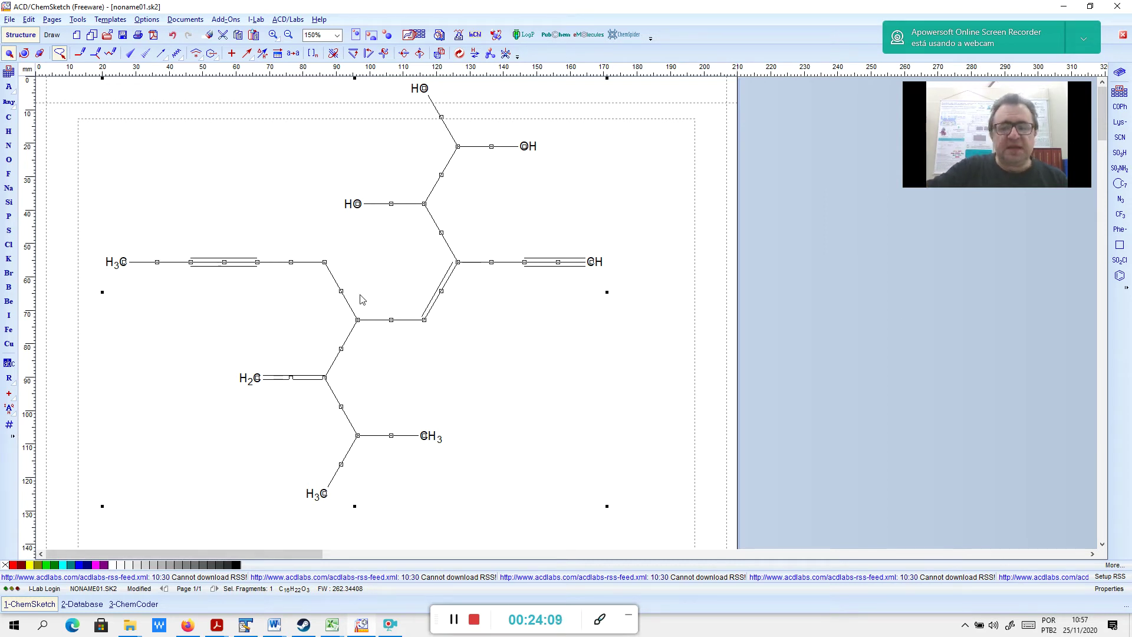
{"action": "key", "text": "Delete"}
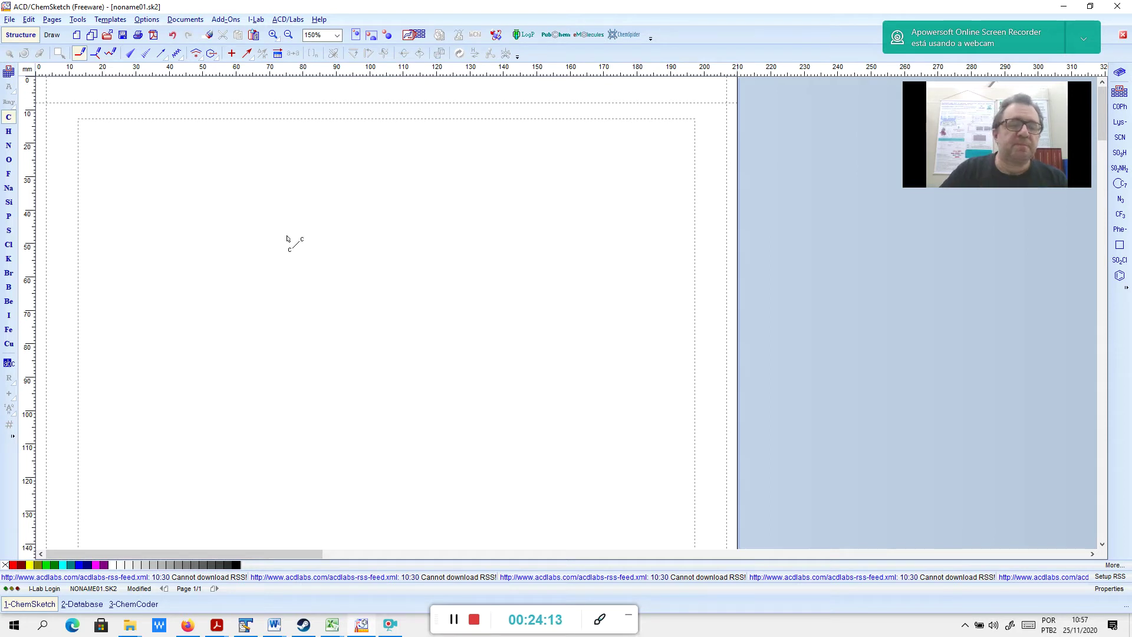
Set the page zoom to 180%
{"action": "left_click", "coordinate": [337, 35]}
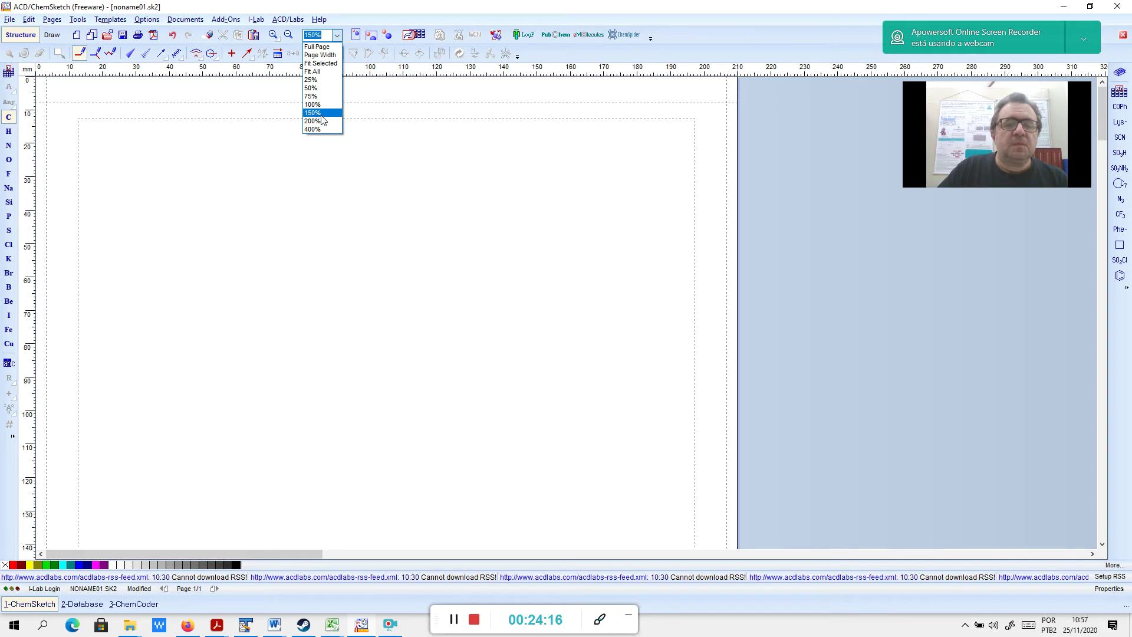
{"action": "left_click", "coordinate": [313, 36]}
{"action": "type", "text": "180"}
{"action": "key", "text": "Return"}
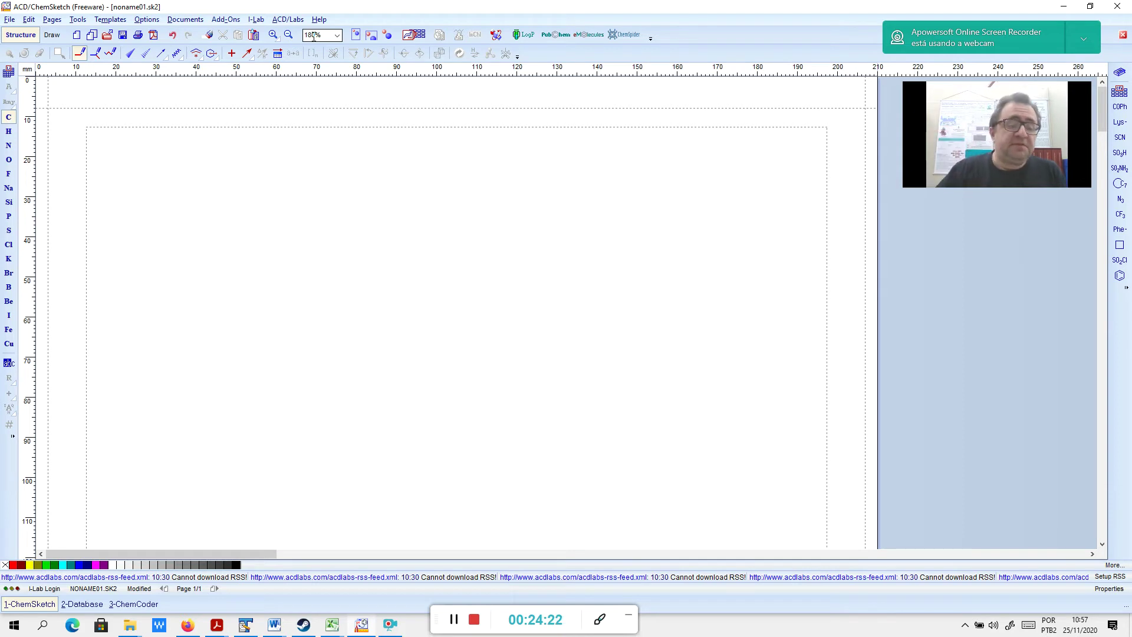
Draw a four-carbon chain ending in a triple bond and replace its terminal CH with nitrogen
{"action": "left_click", "coordinate": [201, 213]}
{"action": "mouse_move", "coordinate": [200, 213]}
{"action": "left_mouse_down"}
{"action": "mouse_move", "coordinate": [286, 218]}
{"action": "mouse_move", "coordinate": [302, 263]}
{"action": "mouse_move", "coordinate": [352, 277]}
{"action": "left_mouse_up"}
{"action": "left_click", "coordinate": [321, 270]}
{"action": "left_click", "coordinate": [322, 270]}
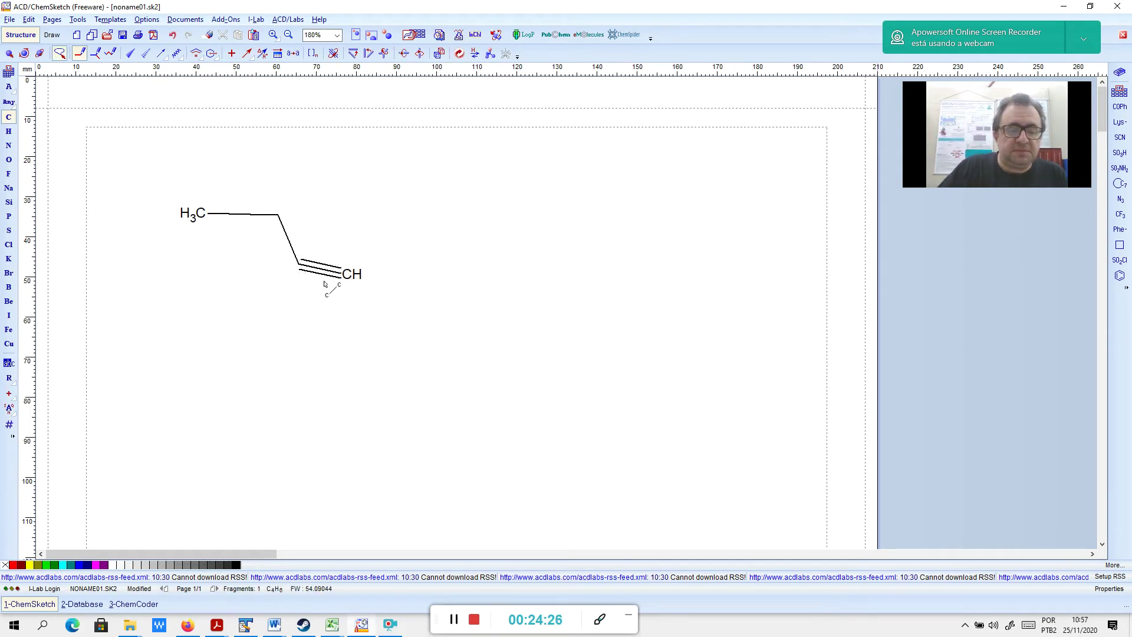
{"action": "left_click", "coordinate": [8, 145]}
{"action": "left_click", "coordinate": [352, 274]}
Attach a six-membered carbon ring to the branching carbon next to the methyl and give the ring three alternating double bonds
{"action": "left_click", "coordinate": [8, 117]}
{"action": "left_click_drag", "start_coordinate": [278, 215], "coordinate": [441, 234]}
{"action": "left_click_drag", "start_coordinate": [390, 193], "coordinate": [564, 198]}
{"action": "left_click_drag", "start_coordinate": [441, 234], "coordinate": [566, 201]}
{"action": "left_click", "coordinate": [420, 225]}
{"action": "left_click", "coordinate": [486, 157]}
{"action": "left_click", "coordinate": [510, 240]}
{"action": "left_click", "coordinate": [172, 34]}
{"action": "left_click", "coordinate": [535, 224]}
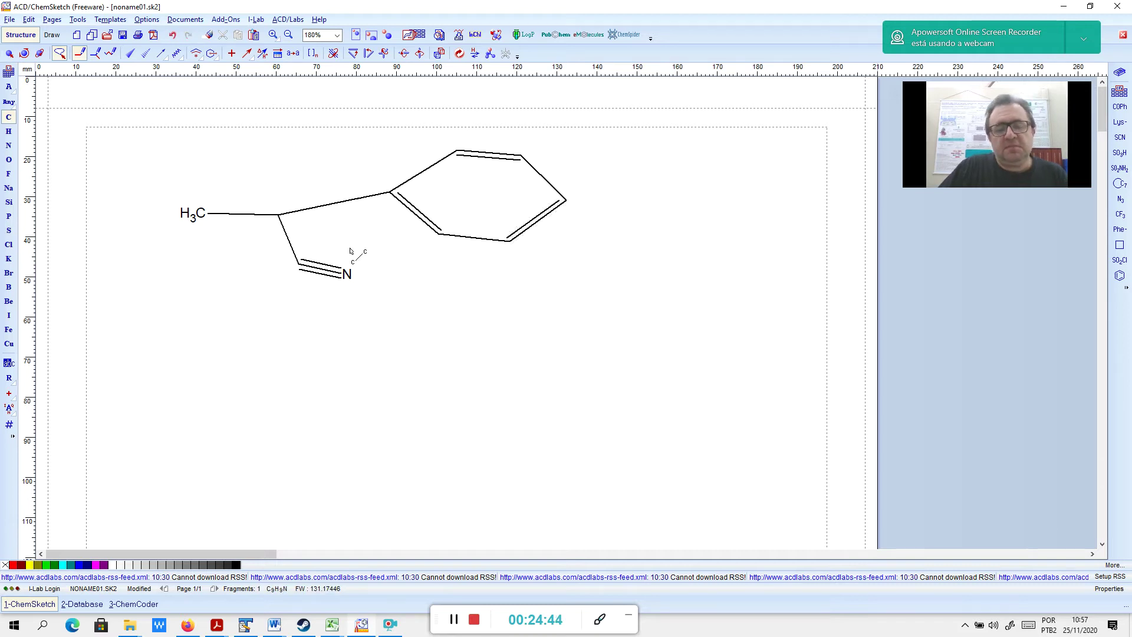
Regularize the geometry of the nitrile with its benzene ring using Clean Structure
{"action": "left_click", "coordinate": [52, 19]}
{"action": "mouse_move", "coordinate": [78, 19]}
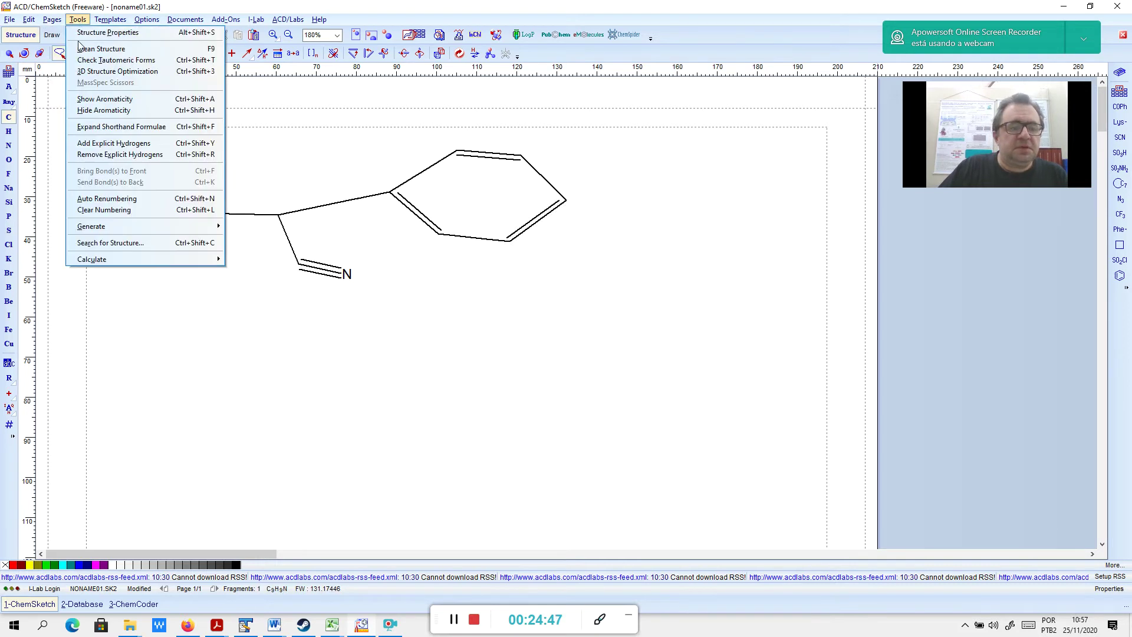
{"action": "left_click", "coordinate": [89, 50]}
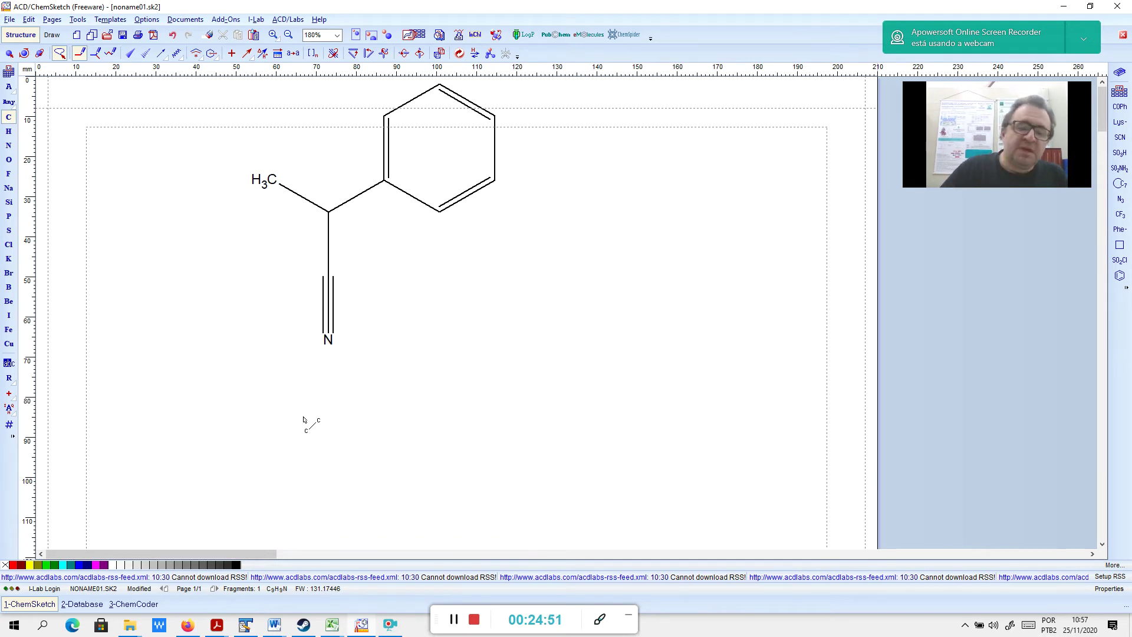
Select the whole nitrile molecule and delete it to empty the page
{"action": "left_click", "coordinate": [58, 54]}
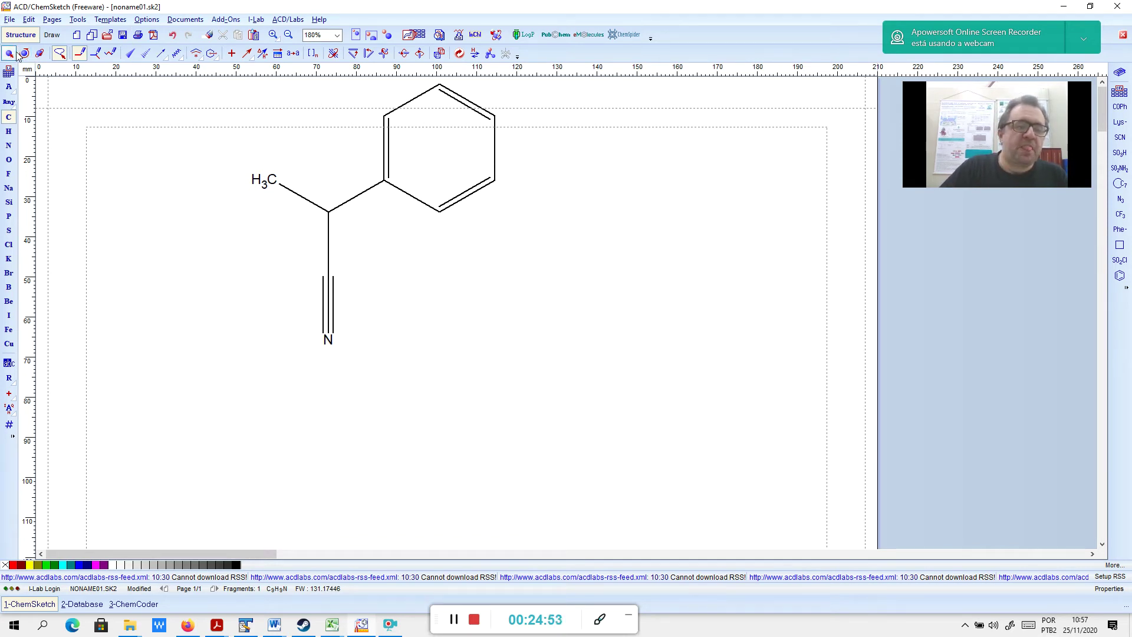
{"action": "mouse_move", "coordinate": [498, 86]}
{"action": "left_mouse_down"}
{"action": "mouse_move", "coordinate": [430, 78]}
{"action": "mouse_move", "coordinate": [266, 346]}
{"action": "mouse_move", "coordinate": [507, 330]}
{"action": "left_mouse_up"}
{"action": "key", "text": "Delete"}
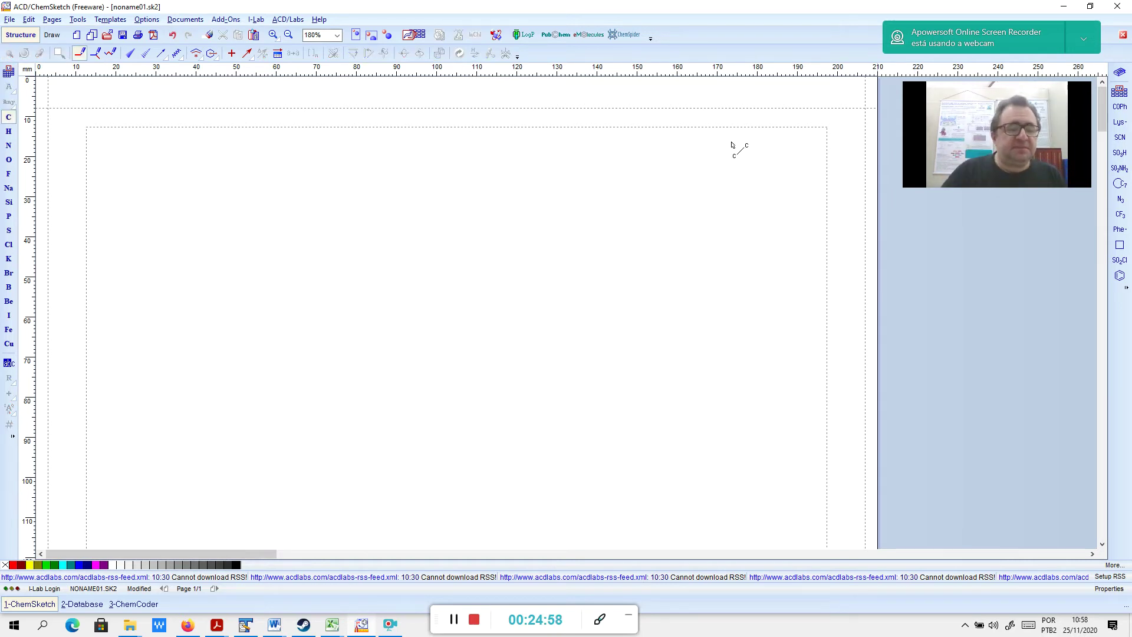
Sketch a roughly hexagonal carbon ring near the upper middle of the page with two double bonds
{"action": "mouse_move", "coordinate": [385, 235]}
{"action": "left_mouse_down"}
{"action": "mouse_move", "coordinate": [383, 259]}
{"action": "mouse_move", "coordinate": [410, 221]}
{"action": "mouse_move", "coordinate": [457, 239]}
{"action": "left_mouse_up"}
{"action": "mouse_move", "coordinate": [383, 261]}
{"action": "left_mouse_down"}
{"action": "mouse_move", "coordinate": [434, 298]}
{"action": "mouse_move", "coordinate": [423, 289]}
{"action": "left_mouse_up"}
{"action": "mouse_move", "coordinate": [423, 289]}
{"action": "left_mouse_down"}
{"action": "mouse_move", "coordinate": [480, 278]}
{"action": "mouse_move", "coordinate": [466, 275]}
{"action": "left_mouse_up"}
{"action": "left_click_drag", "start_coordinate": [463, 242], "coordinate": [471, 271]}
{"action": "left_click", "coordinate": [421, 287]}
{"action": "left_click", "coordinate": [437, 242]}
Add a carbon side chain below the ring's bottom carbon and make its end bond triple
{"action": "mouse_move", "coordinate": [427, 289]}
{"action": "left_mouse_down"}
{"action": "mouse_move", "coordinate": [425, 339]}
{"action": "mouse_move", "coordinate": [518, 361]}
{"action": "left_mouse_up"}
{"action": "left_click", "coordinate": [465, 349]}
{"action": "left_click", "coordinate": [464, 351]}
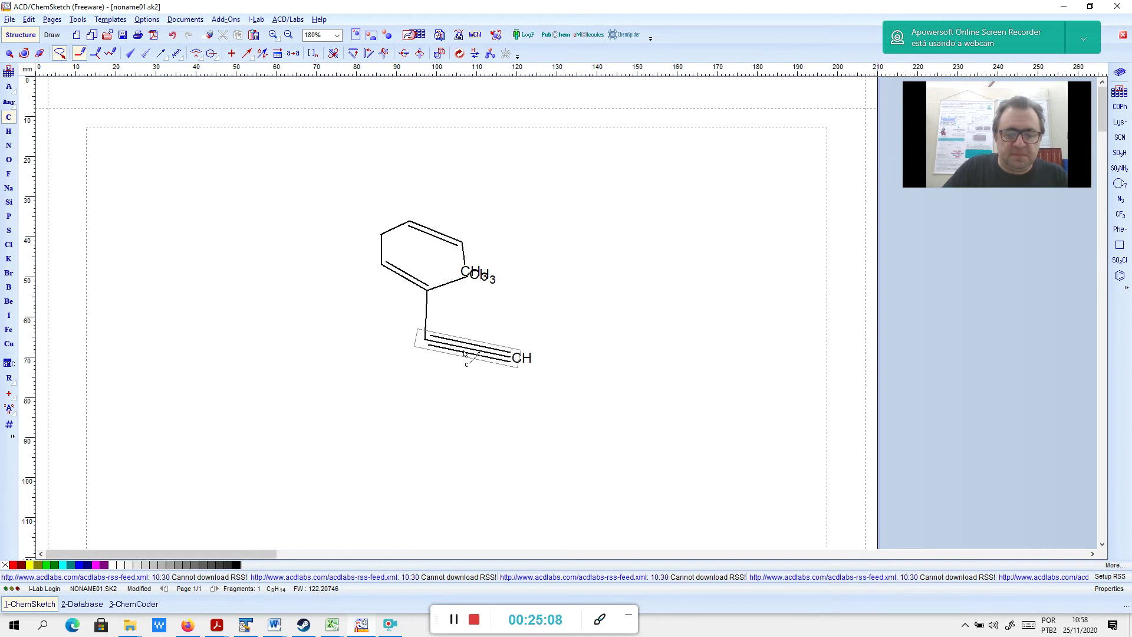
Attach a second closed carbon ring to the lower-left carbon of the first ring and give it two double bonds
{"action": "mouse_move", "coordinate": [386, 265]}
{"action": "left_mouse_down"}
{"action": "mouse_move", "coordinate": [306, 312]}
{"action": "mouse_move", "coordinate": [283, 260]}
{"action": "left_mouse_up"}
{"action": "left_click", "coordinate": [306, 308]}
{"action": "left_click", "coordinate": [338, 241]}
{"action": "left_click", "coordinate": [354, 272]}
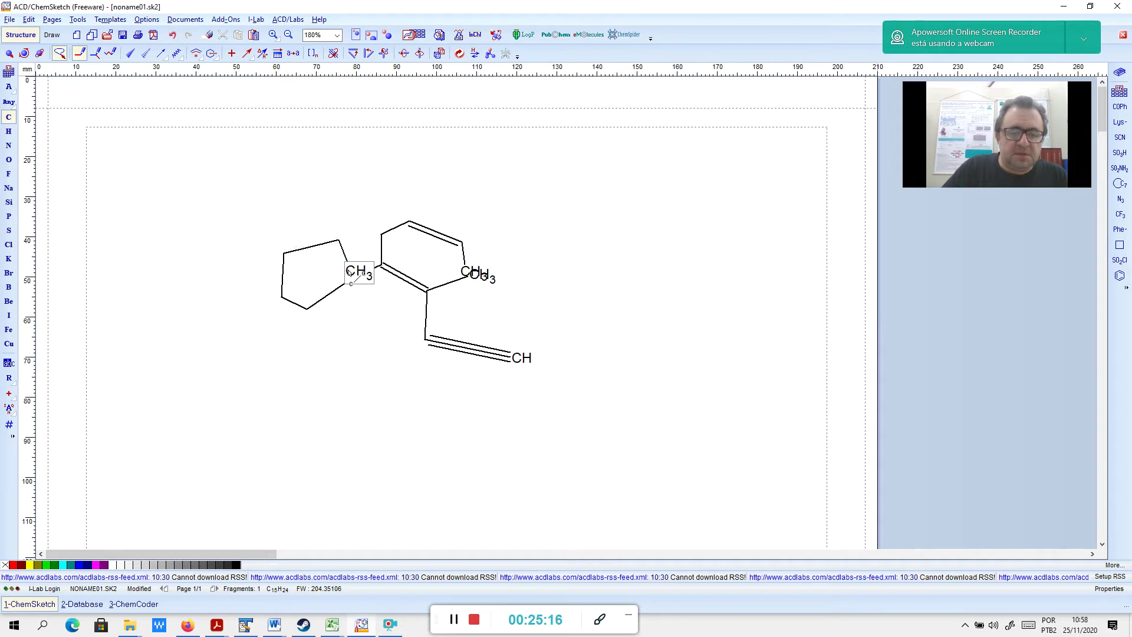
{"action": "left_click", "coordinate": [356, 276]}
{"action": "left_click", "coordinate": [283, 275]}
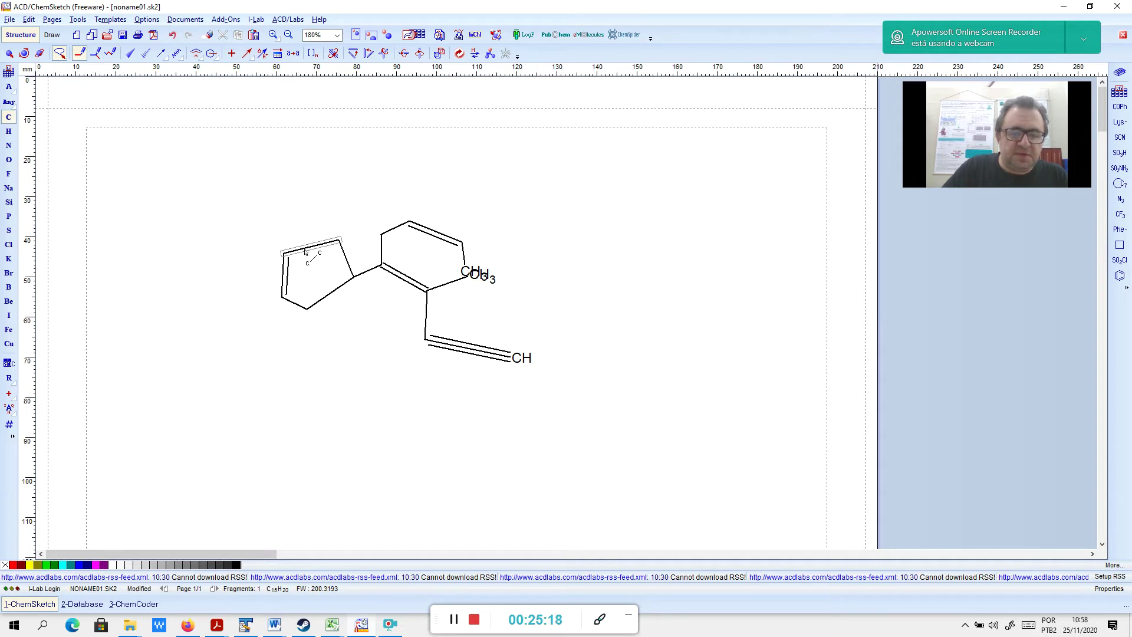
{"action": "left_click", "coordinate": [330, 300]}
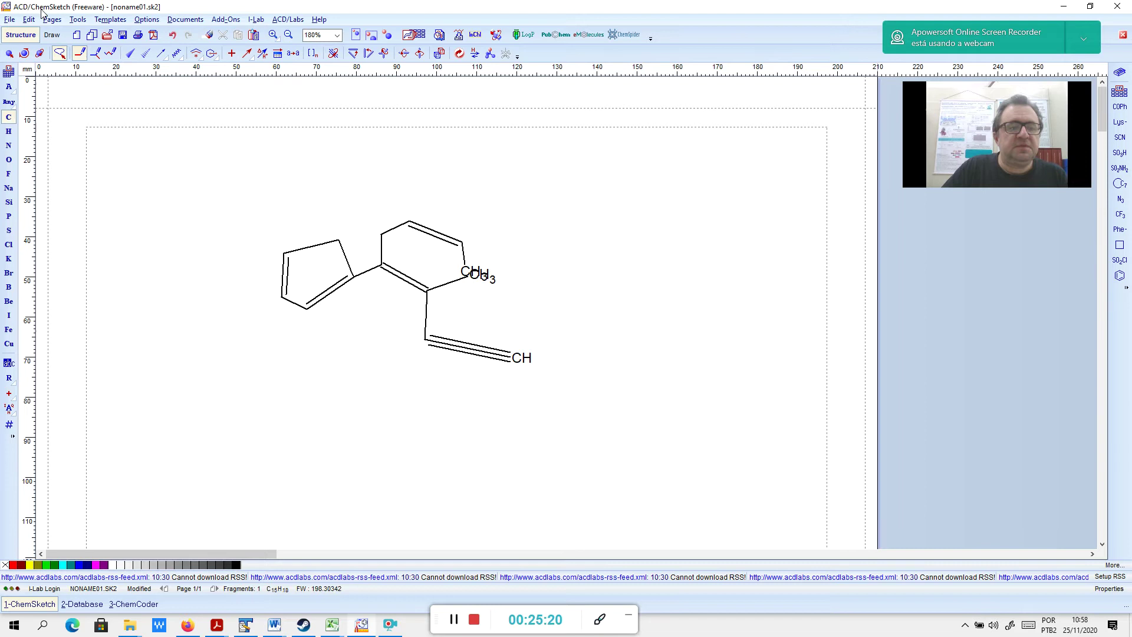
Tidy the molecule with Clean Structure, select all of it and generate its chemical name
{"action": "left_click", "coordinate": [77, 19]}
{"action": "left_click", "coordinate": [78, 49]}
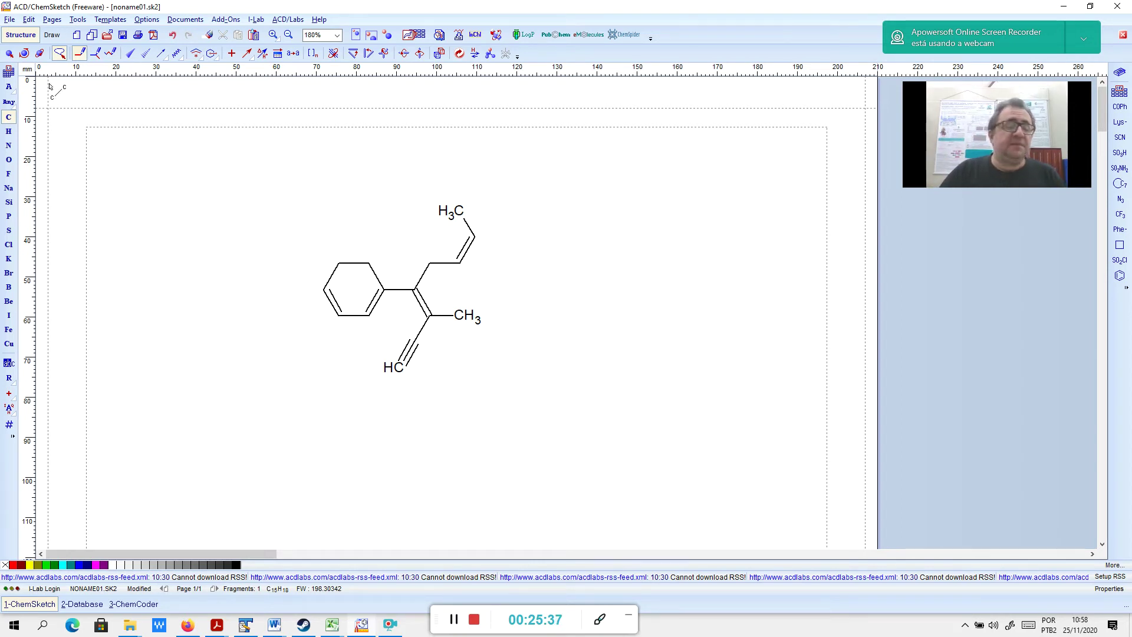
{"action": "left_click", "coordinate": [9, 53]}
{"action": "left_click_drag", "start_coordinate": [272, 488], "coordinate": [658, 178]}
{"action": "left_click", "coordinate": [79, 20]}
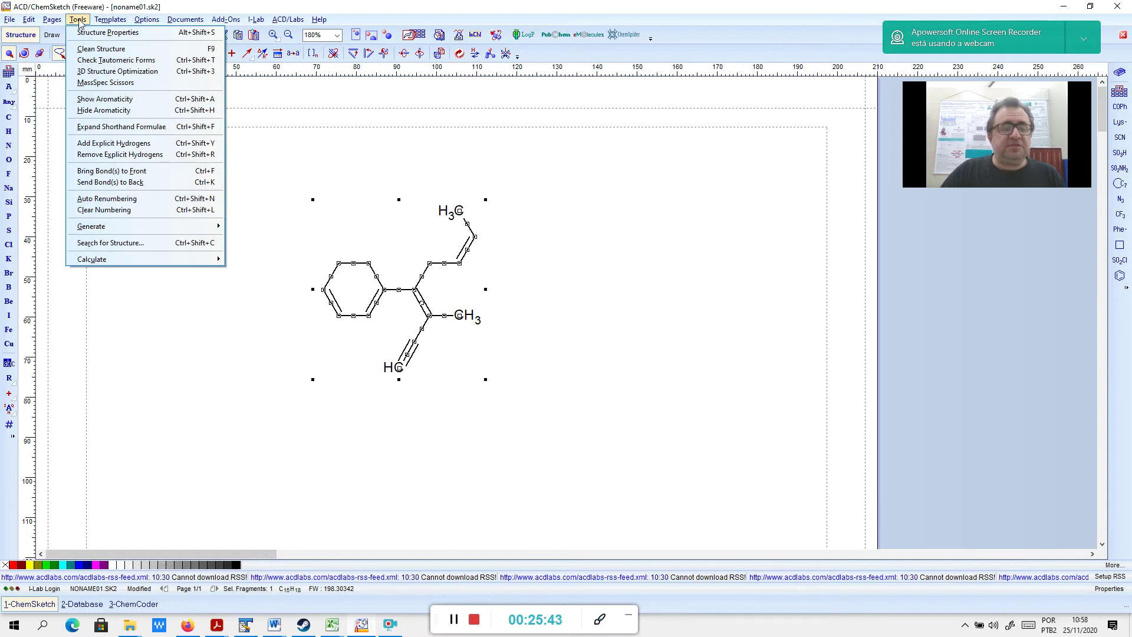
{"action": "mouse_move", "coordinate": [101, 230]}
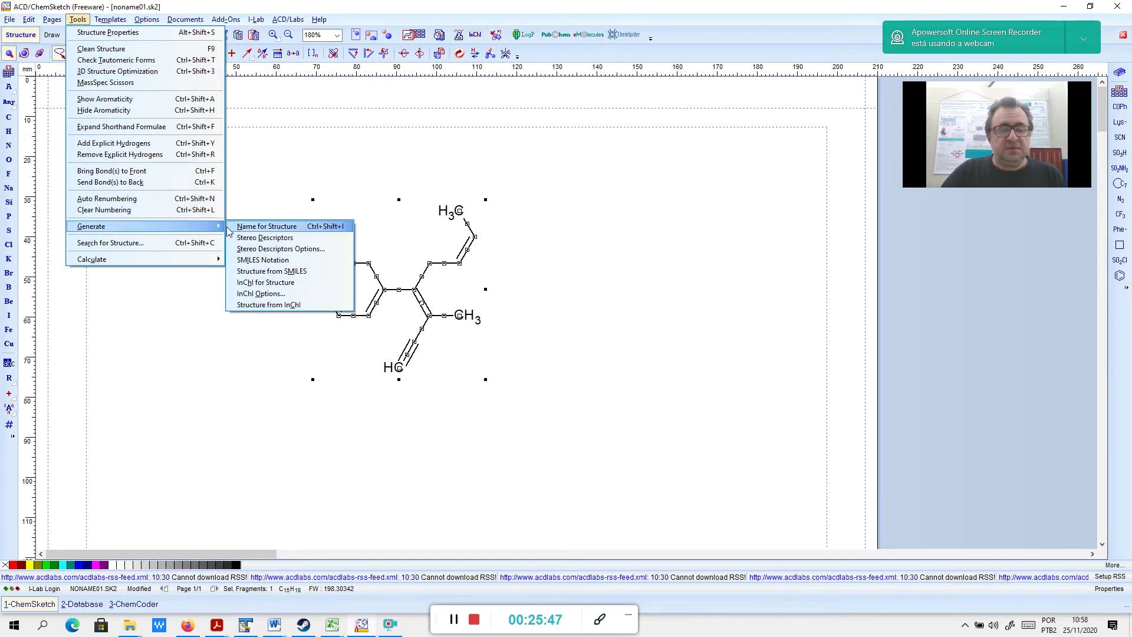
{"action": "left_click", "coordinate": [263, 228]}
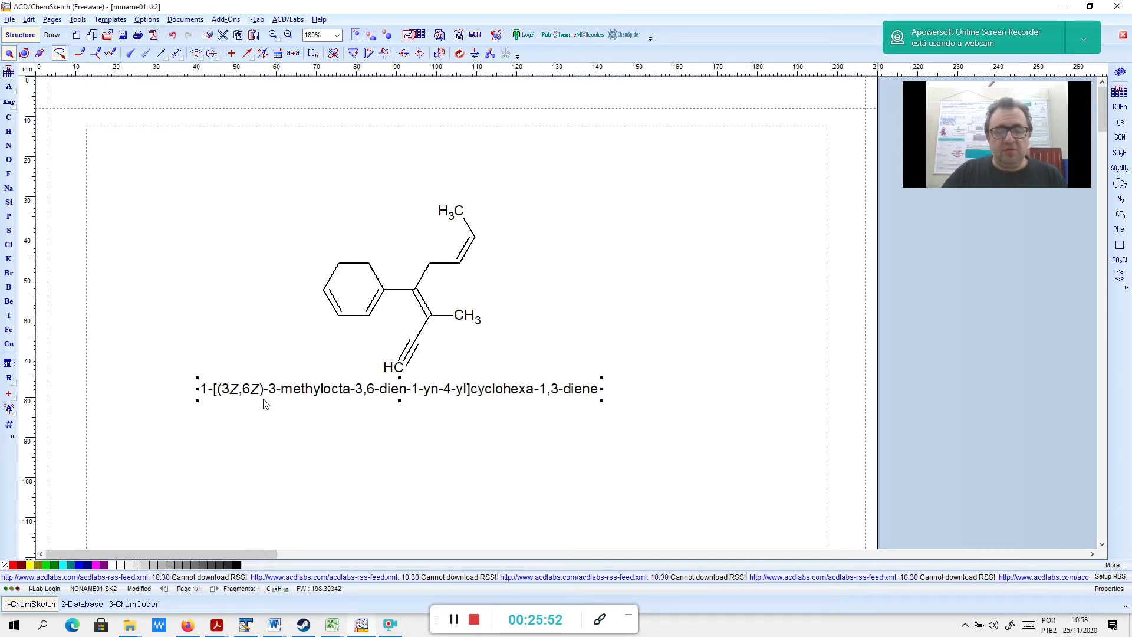
{"action": "left_click", "coordinate": [739, 398]}
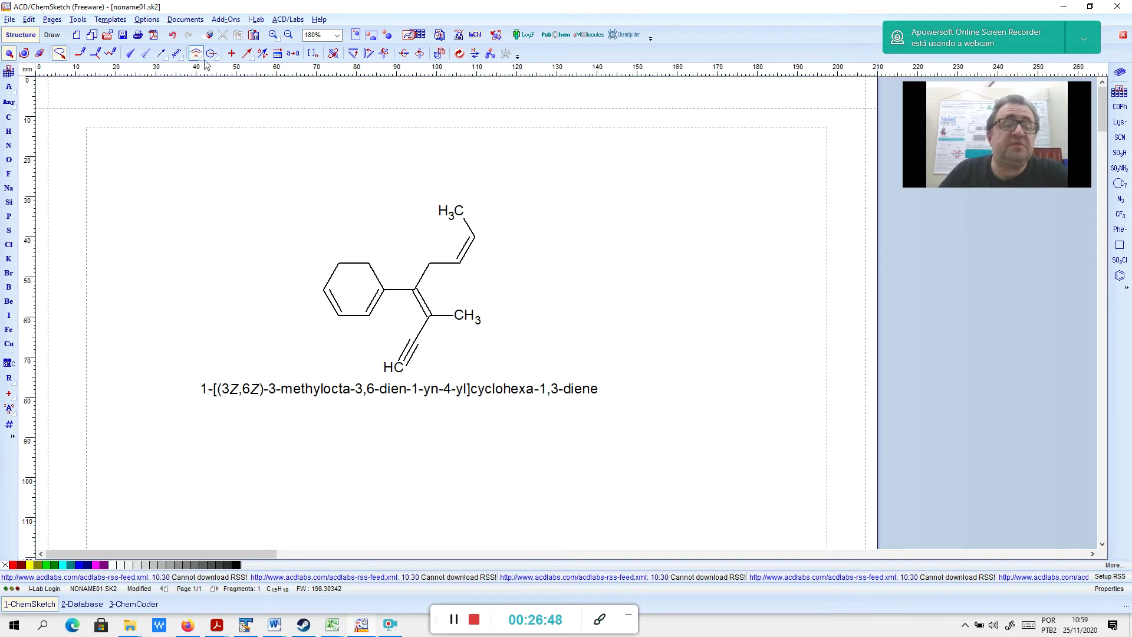
Delete the generated name below the molecule and return to carbon drawing
{"action": "left_click", "coordinate": [210, 36]}
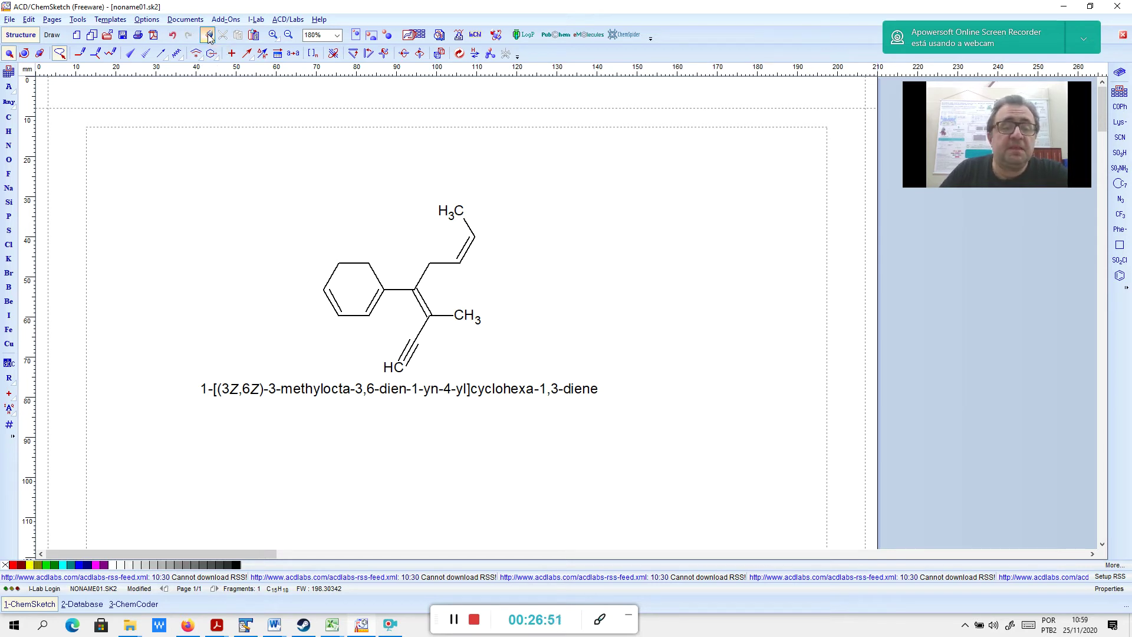
{"action": "left_click", "coordinate": [555, 392]}
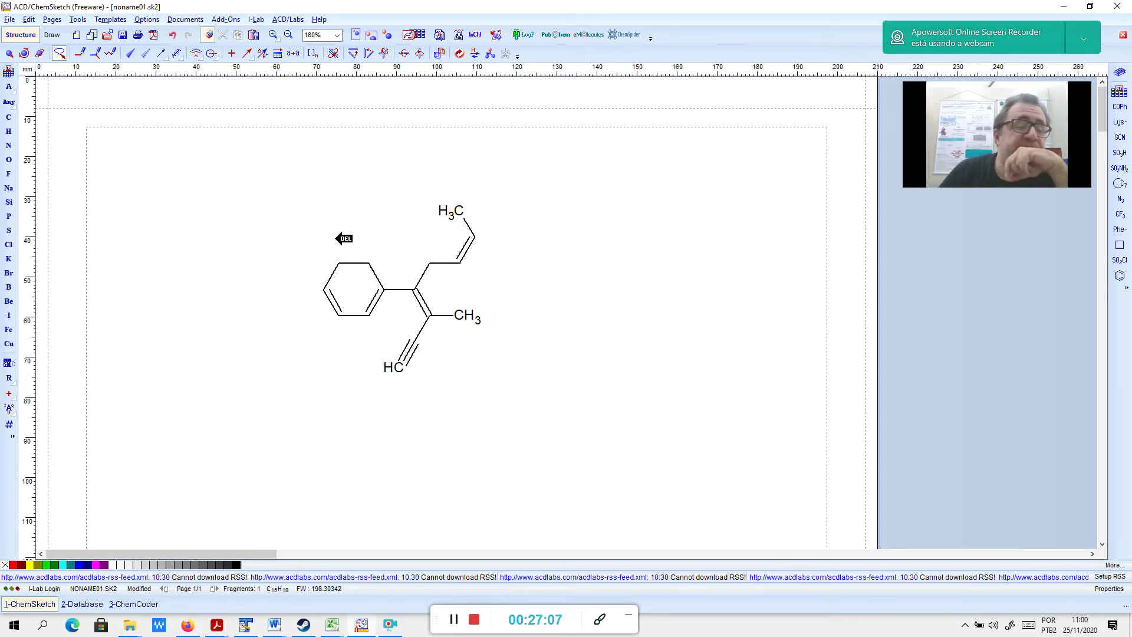
{"action": "left_click", "coordinate": [8, 117]}
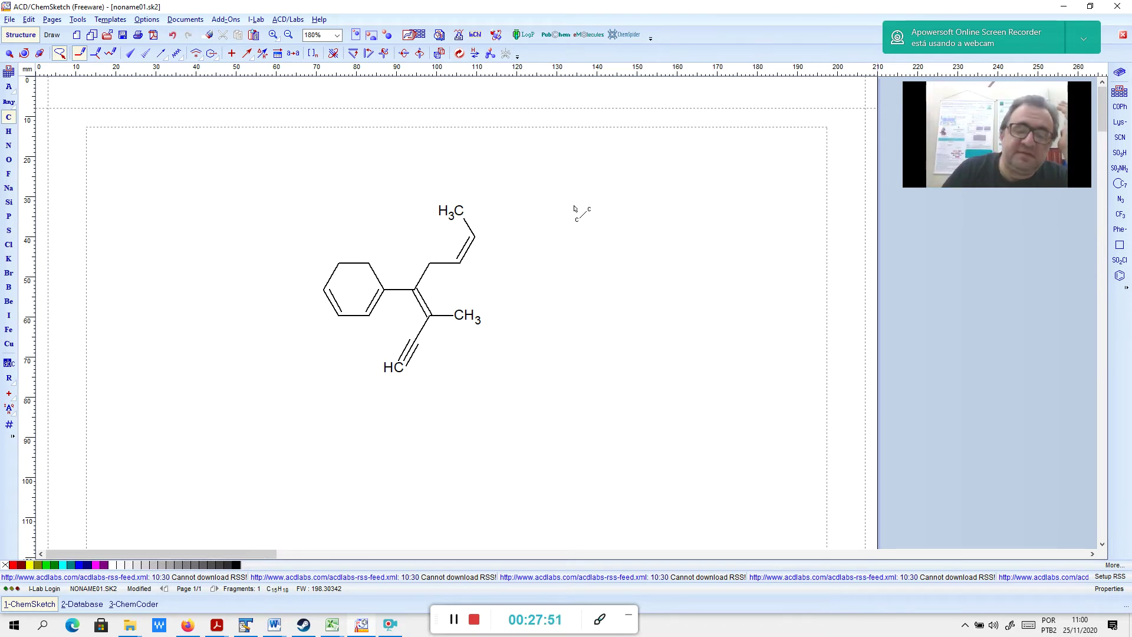
{"action": "left_click", "coordinate": [452, 321]}
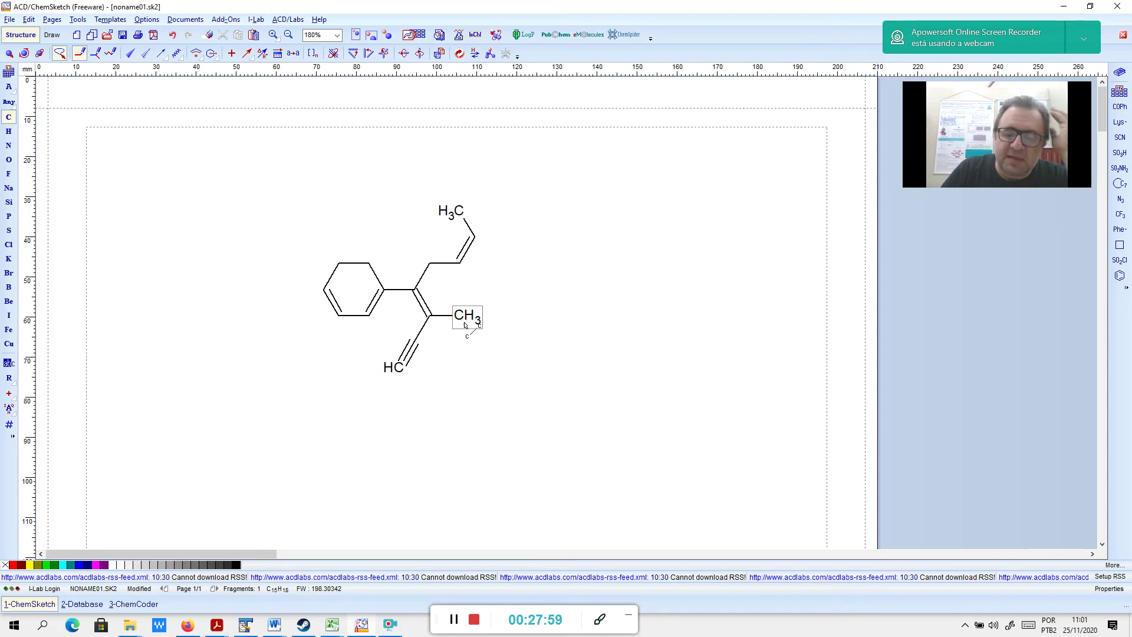
{"action": "left_click", "coordinate": [454, 323]}
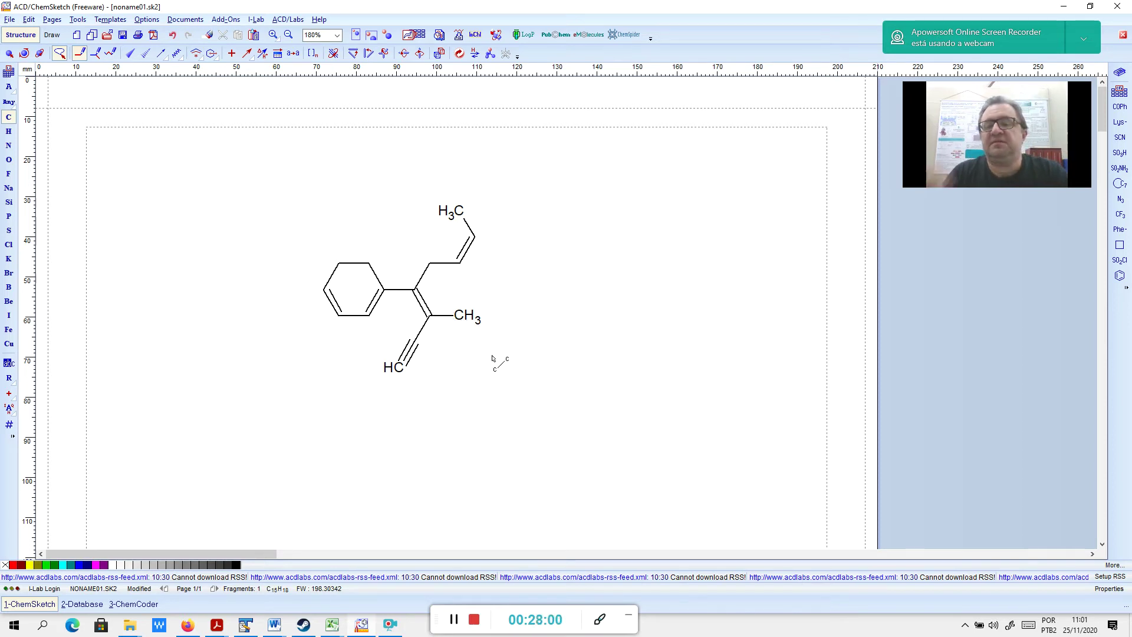
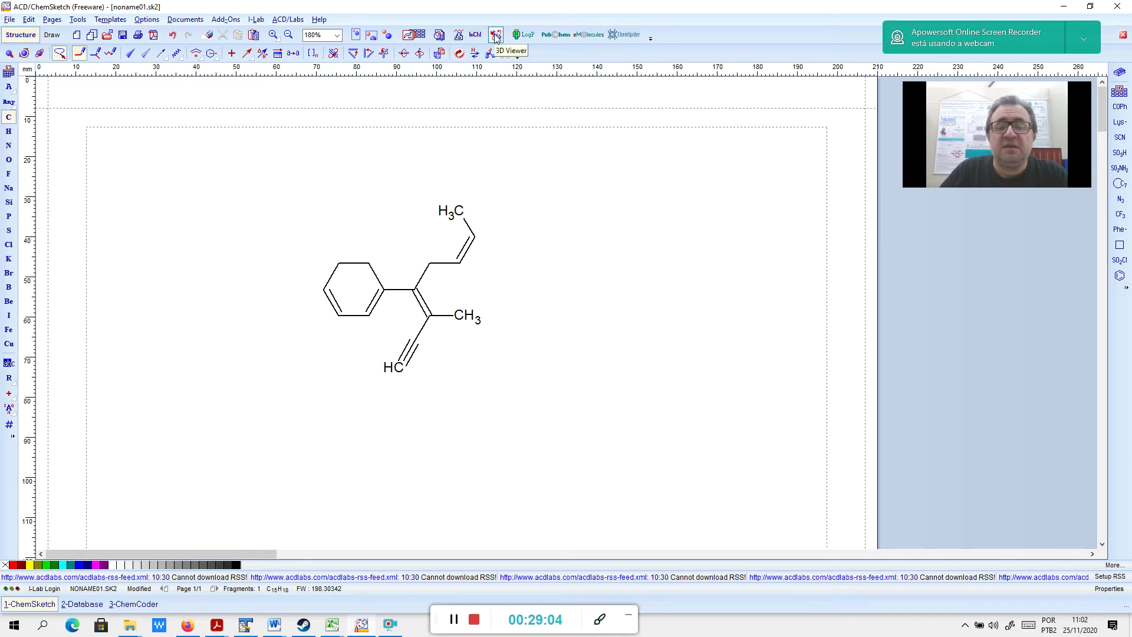
Open the molecule in ACD/3D Viewer, run 3D Optimization and inspect the optimized shape from several angles
{"action": "left_click", "coordinate": [496, 38]}
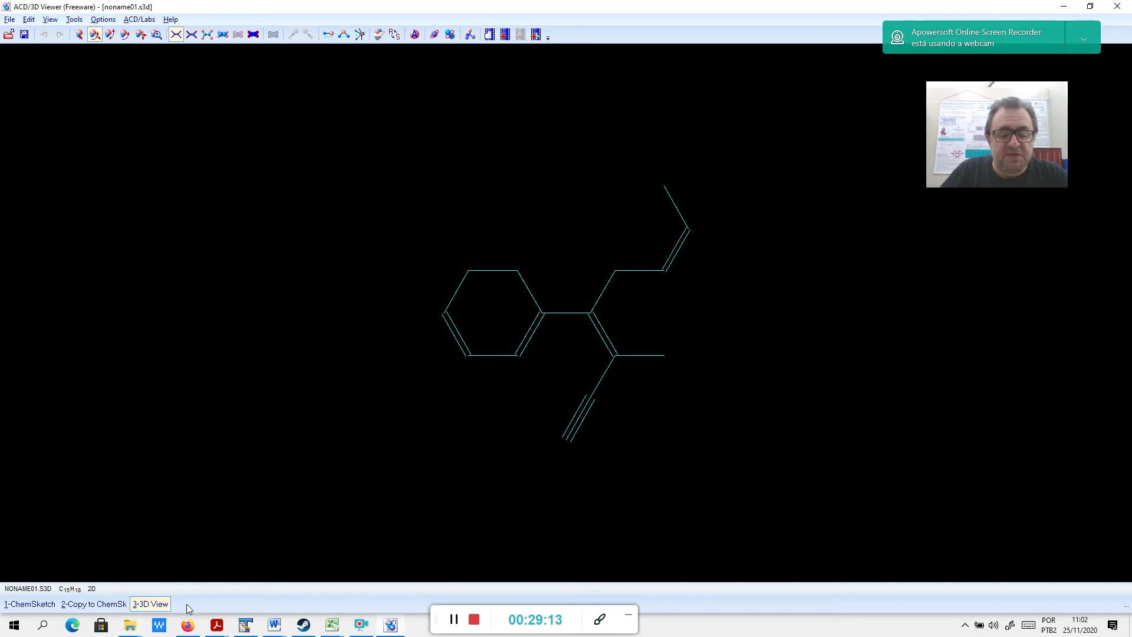
{"action": "left_click_drag", "start_coordinate": [546, 249], "coordinate": [581, 341]}
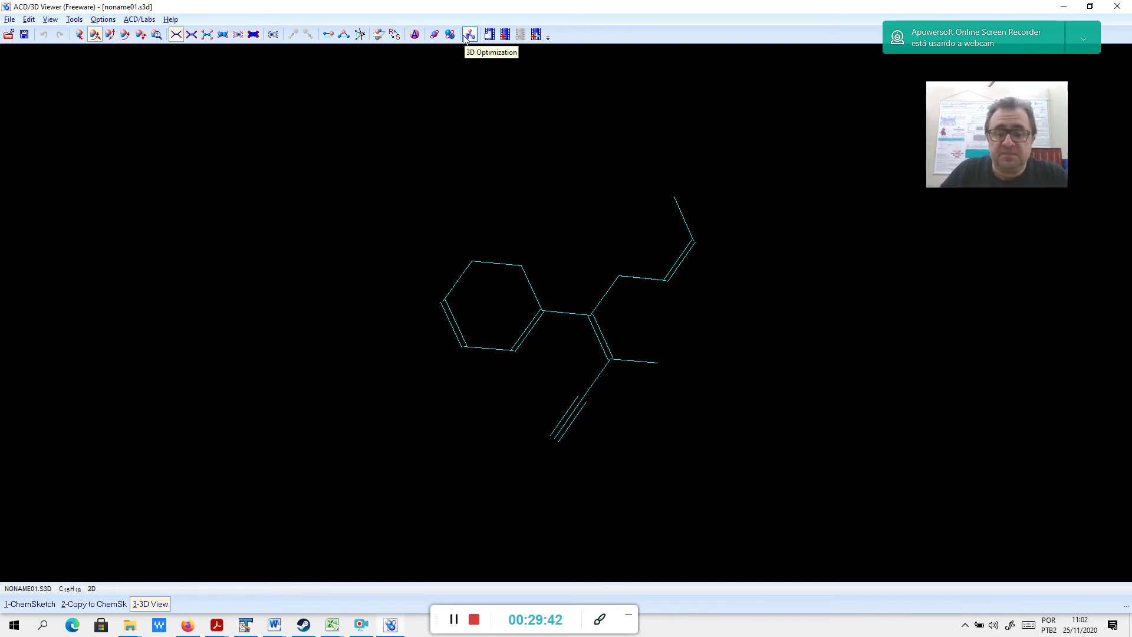
{"action": "left_click", "coordinate": [467, 37]}
{"action": "left_click_drag", "start_coordinate": [705, 253], "coordinate": [478, 273]}
{"action": "left_click_drag", "start_coordinate": [548, 351], "coordinate": [609, 283]}
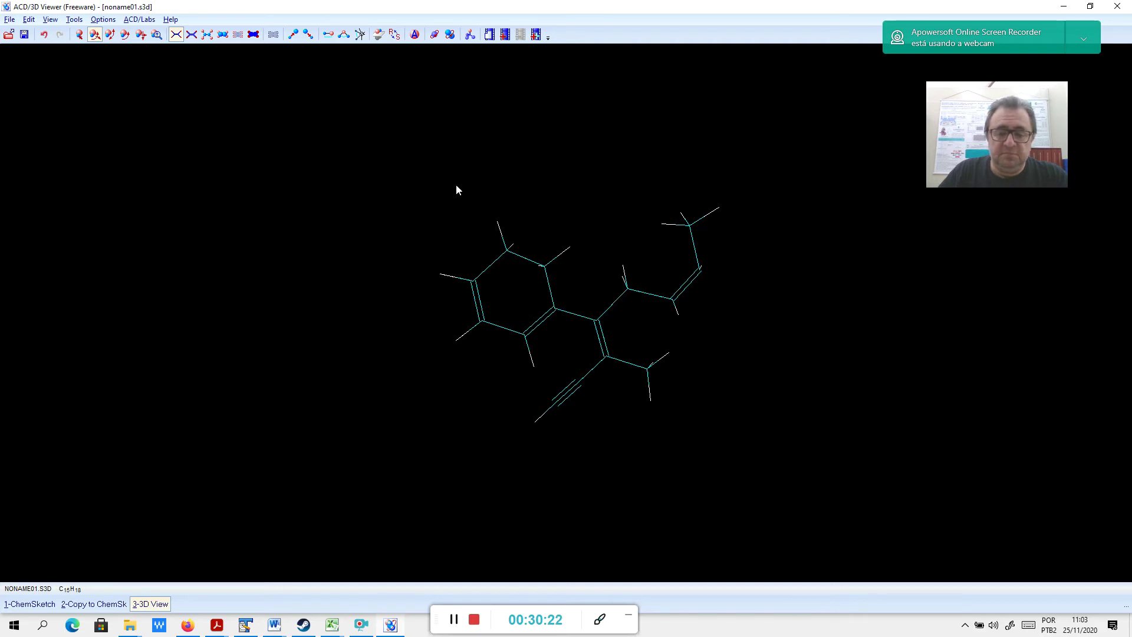
{"action": "left_click_drag", "start_coordinate": [691, 432], "coordinate": [670, 455]}
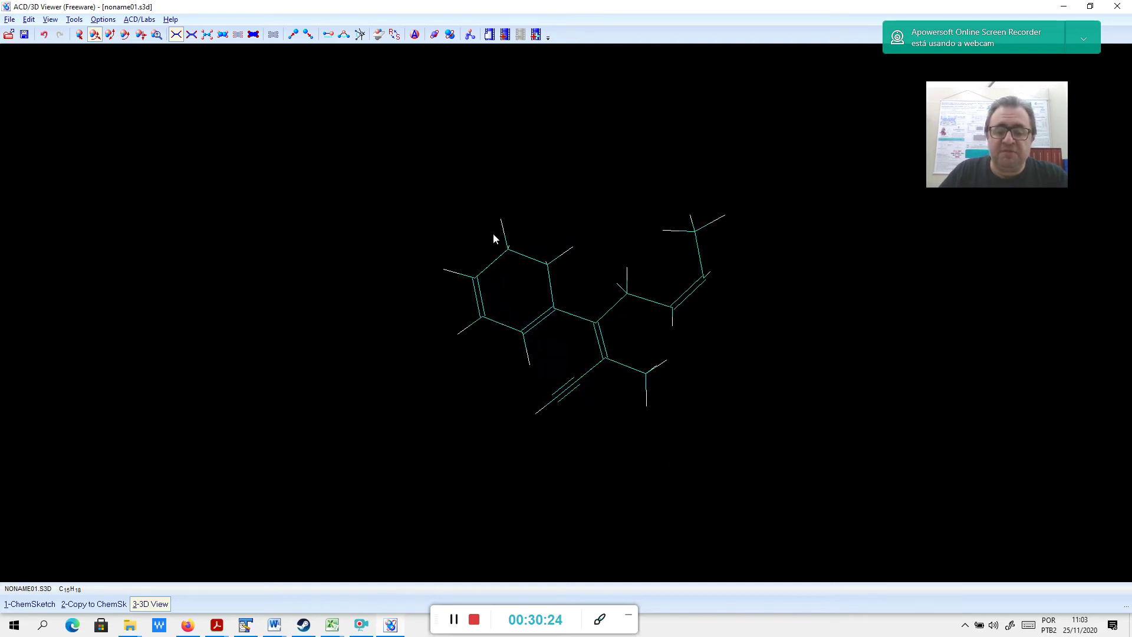
Display the 3D molecule as sticks and as balls and sticks, examining each style from different angles
{"action": "left_click", "coordinate": [192, 35]}
{"action": "left_click_drag", "start_coordinate": [228, 155], "coordinate": [468, 297]}
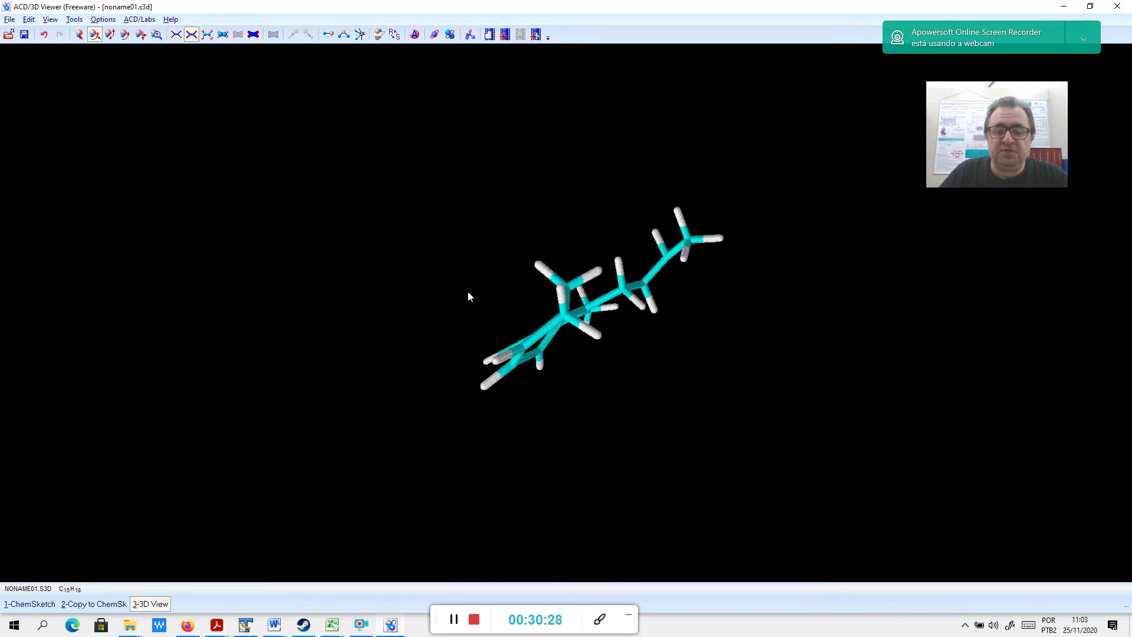
{"action": "left_click", "coordinate": [206, 35]}
{"action": "left_click_drag", "start_coordinate": [308, 173], "coordinate": [660, 399]}
{"action": "left_click_drag", "start_coordinate": [643, 323], "coordinate": [233, 102]}
Return the 3D molecule to wireframe, examine it, and switch it to the space-filling style
{"action": "left_click", "coordinate": [176, 35]}
{"action": "left_click_drag", "start_coordinate": [252, 196], "coordinate": [208, 431]}
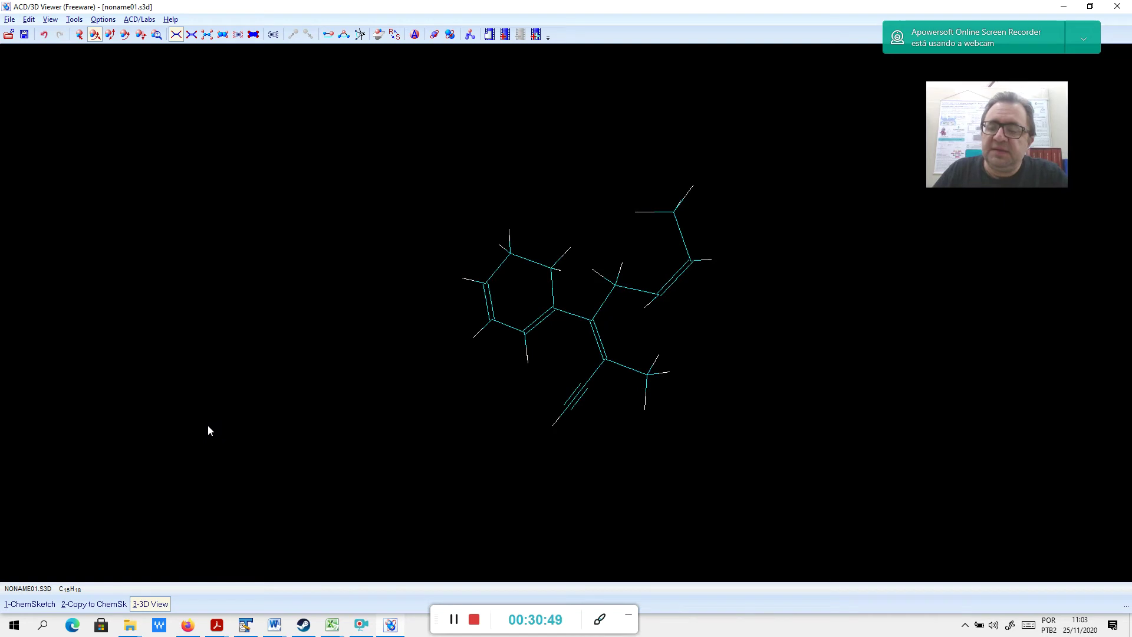
{"action": "left_click_drag", "start_coordinate": [263, 399], "coordinate": [317, 411]}
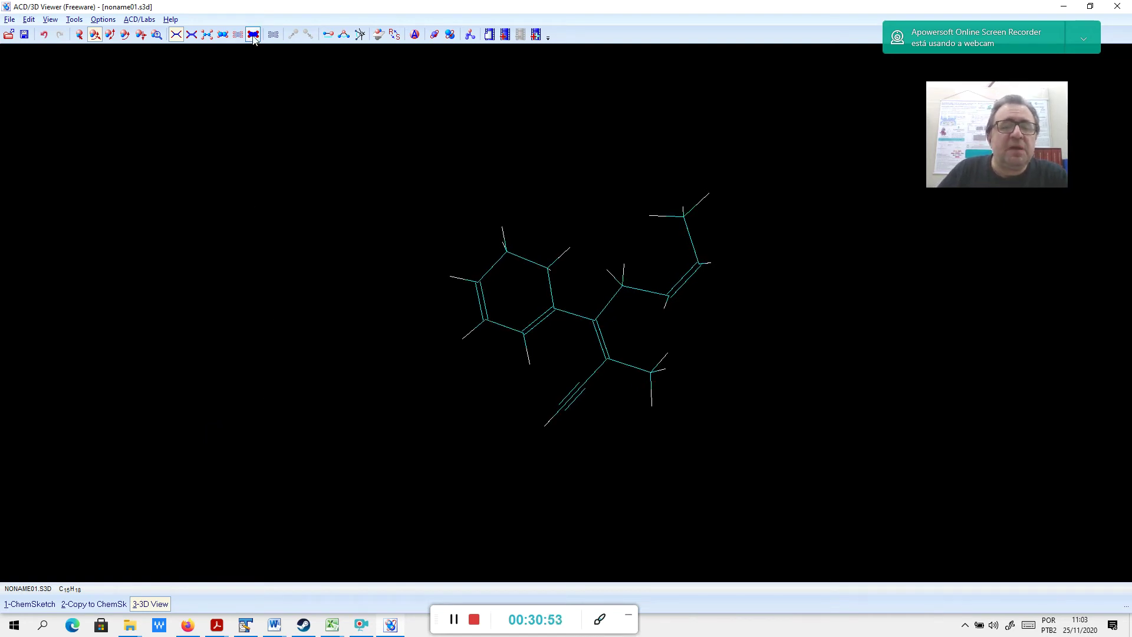
{"action": "left_click", "coordinate": [222, 35]}
{"action": "left_click_drag", "start_coordinate": [392, 237], "coordinate": [511, 350]}
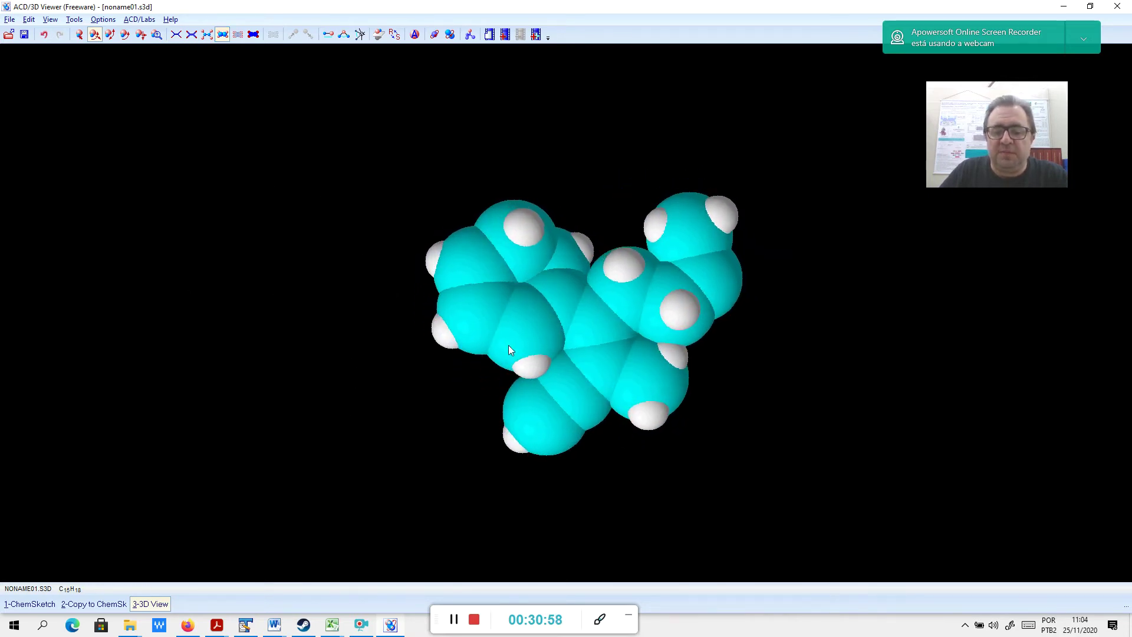
Examine the space-filling molecule from several angles, switch it to balls and sticks, and rotate it again
{"action": "left_click_drag", "start_coordinate": [727, 356], "coordinate": [606, 240]}
{"action": "left_click_drag", "start_coordinate": [470, 220], "coordinate": [460, 330]}
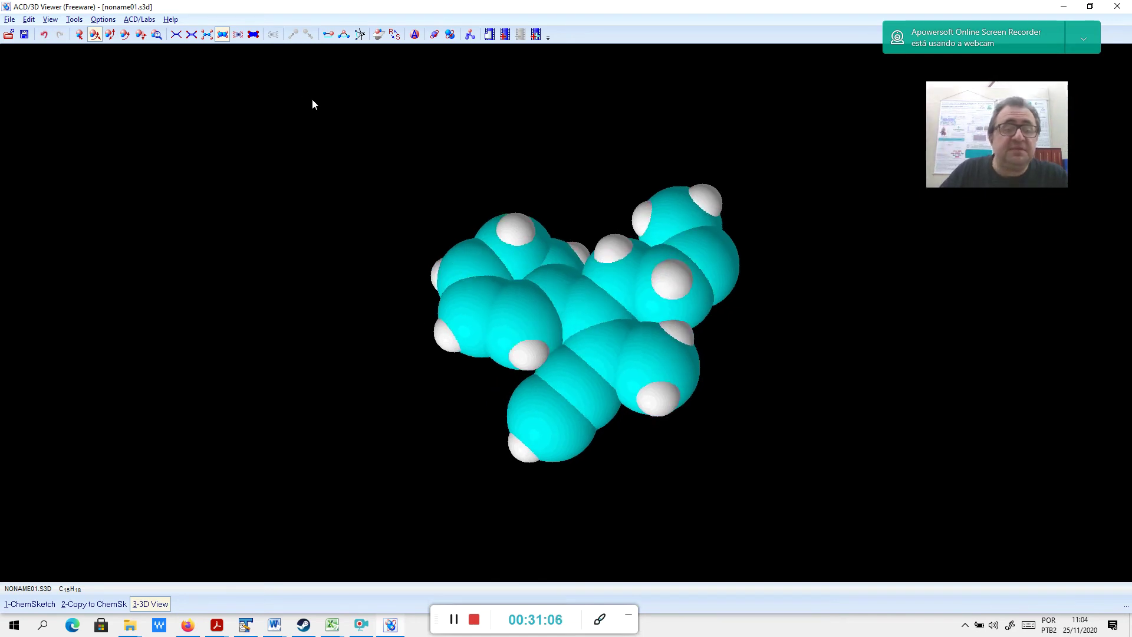
{"action": "left_click", "coordinate": [207, 35]}
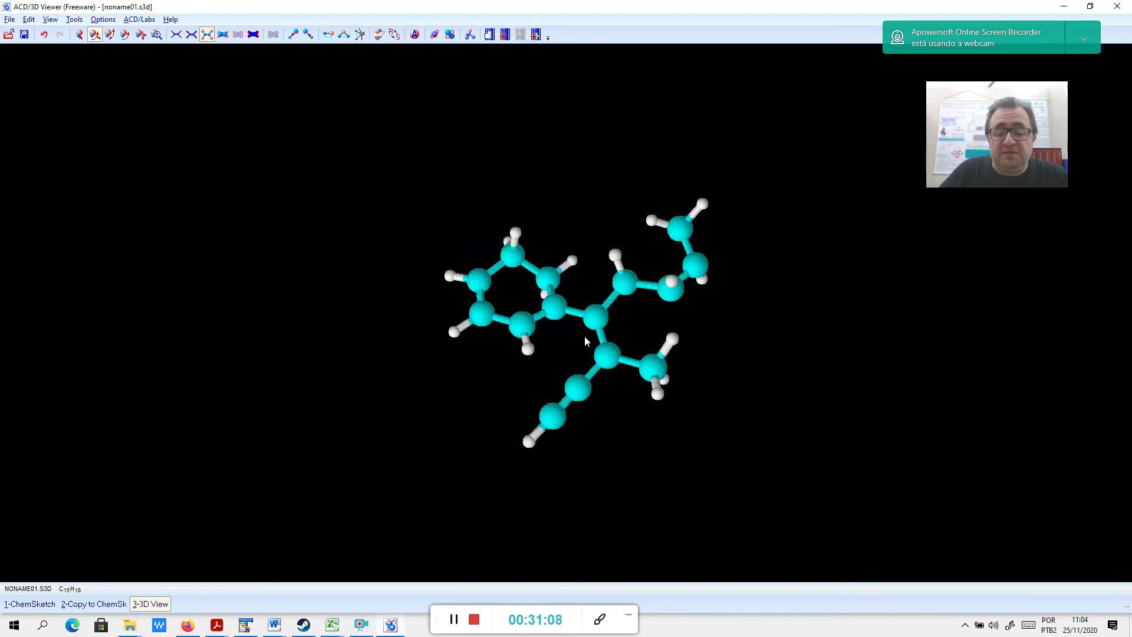
{"action": "left_click_drag", "start_coordinate": [607, 358], "coordinate": [578, 313]}
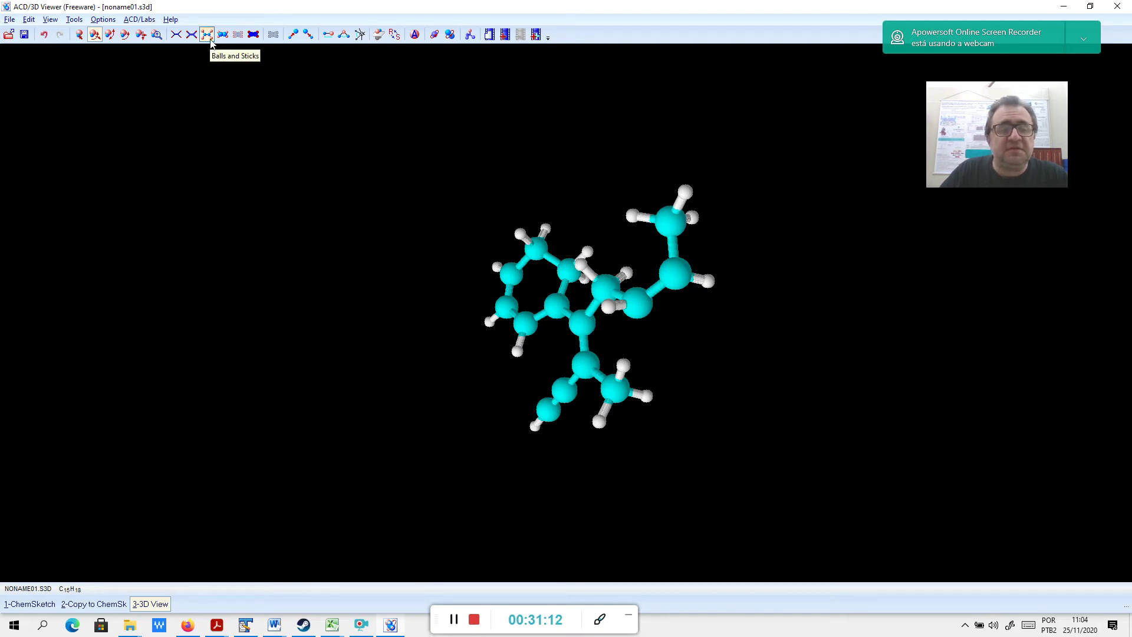
Display the 3D molecule as sticks and rotate it to inspect the ring and side chains
{"action": "left_click", "coordinate": [192, 35]}
{"action": "left_click_drag", "start_coordinate": [272, 120], "coordinate": [338, 167]}
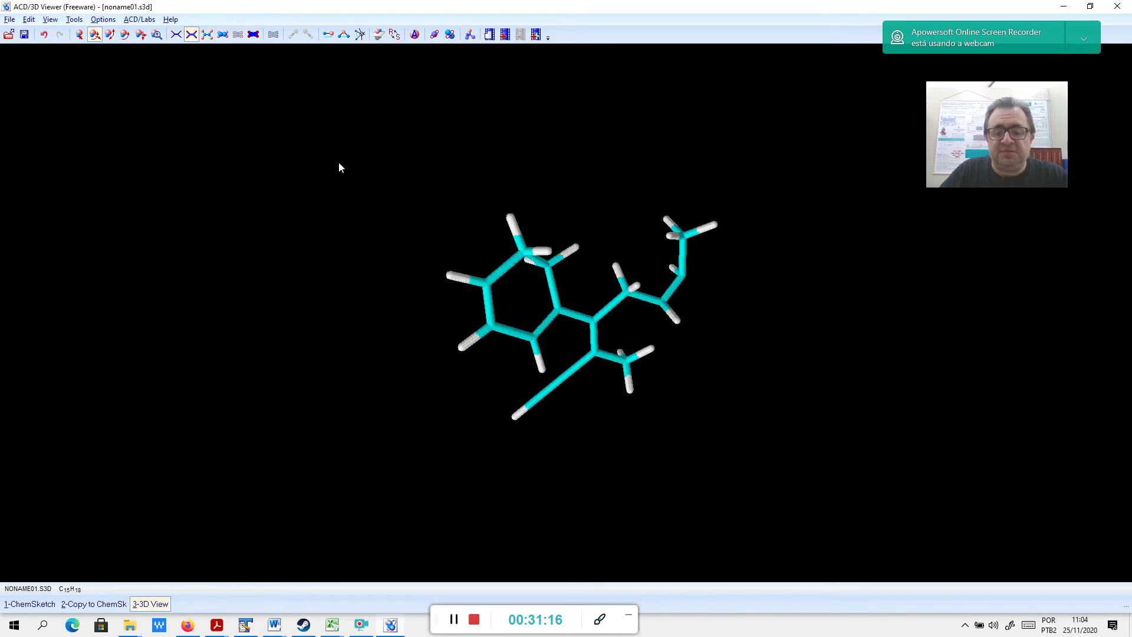
{"action": "left_click_drag", "start_coordinate": [813, 362], "coordinate": [741, 363]}
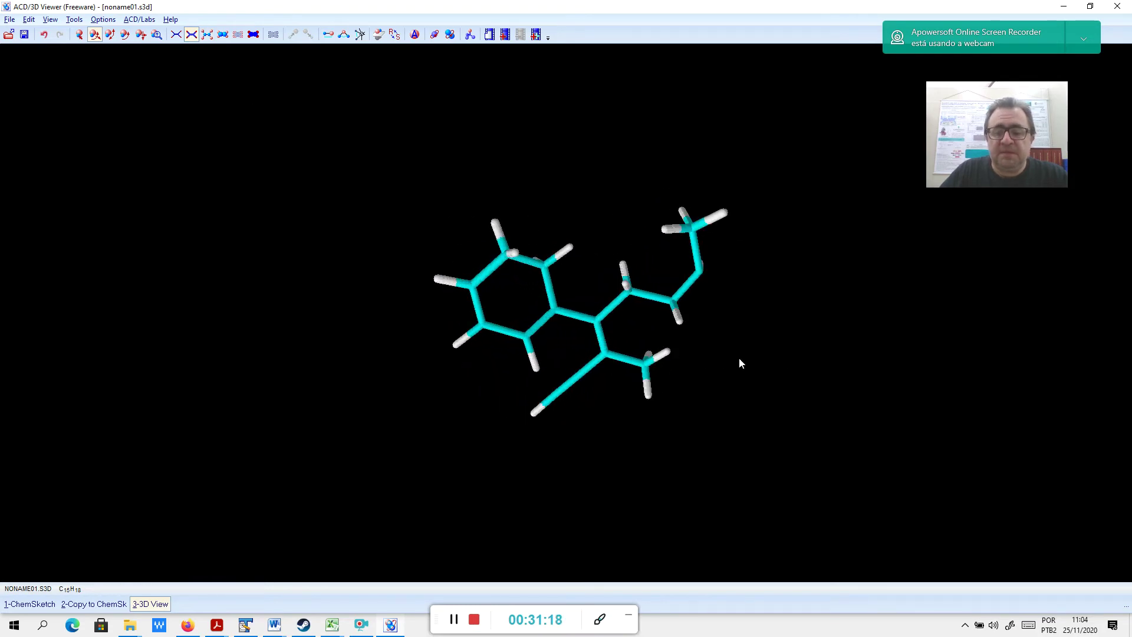
Overlay the dotted surface on the stick model and examine it from different angles
{"action": "left_click", "coordinate": [273, 34]}
{"action": "mouse_move", "coordinate": [348, 159]}
{"action": "left_mouse_down"}
{"action": "mouse_move", "coordinate": [370, 274]}
{"action": "mouse_move", "coordinate": [357, 155]}
{"action": "left_mouse_up"}
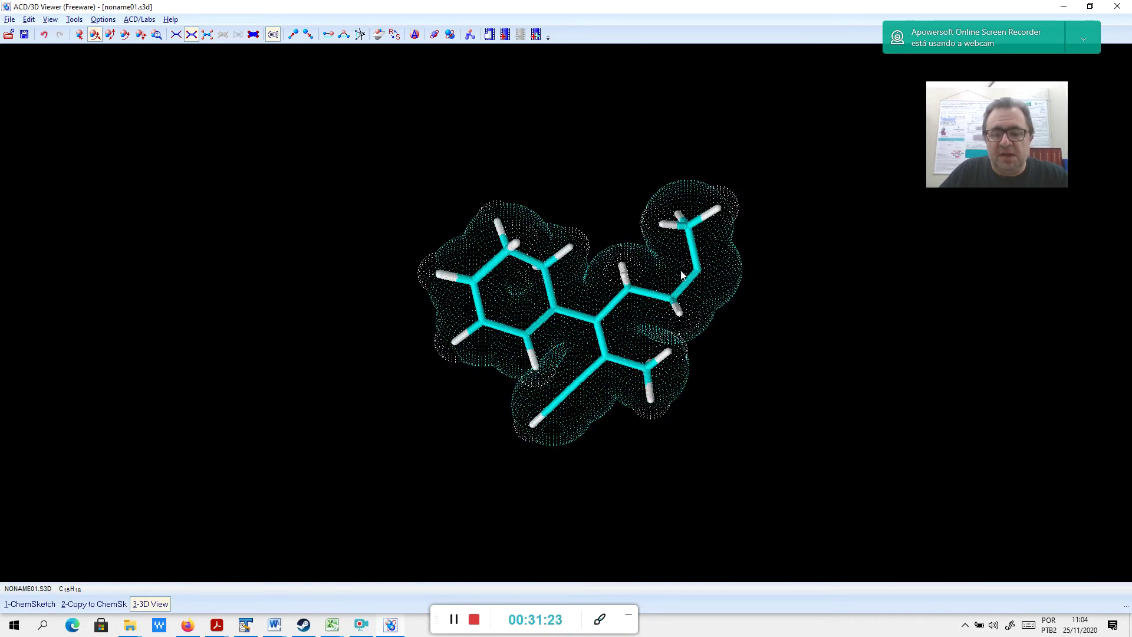
{"action": "left_click_drag", "start_coordinate": [684, 279], "coordinate": [680, 283]}
{"action": "left_click_drag", "start_coordinate": [561, 394], "coordinate": [536, 364]}
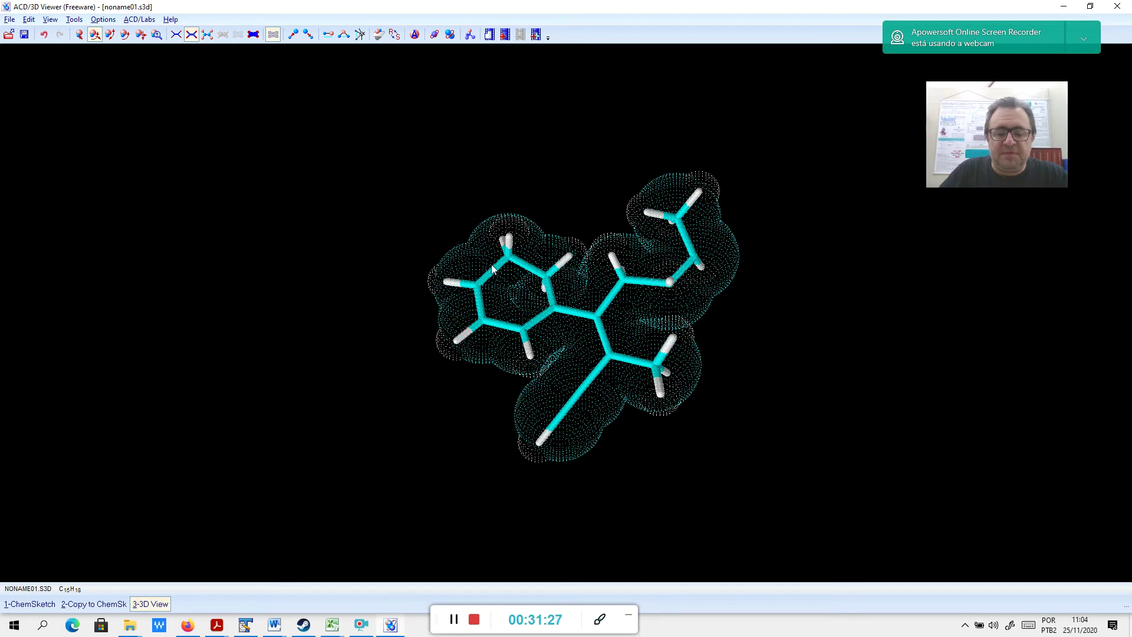
{"action": "left_click_drag", "start_coordinate": [523, 296], "coordinate": [564, 333]}
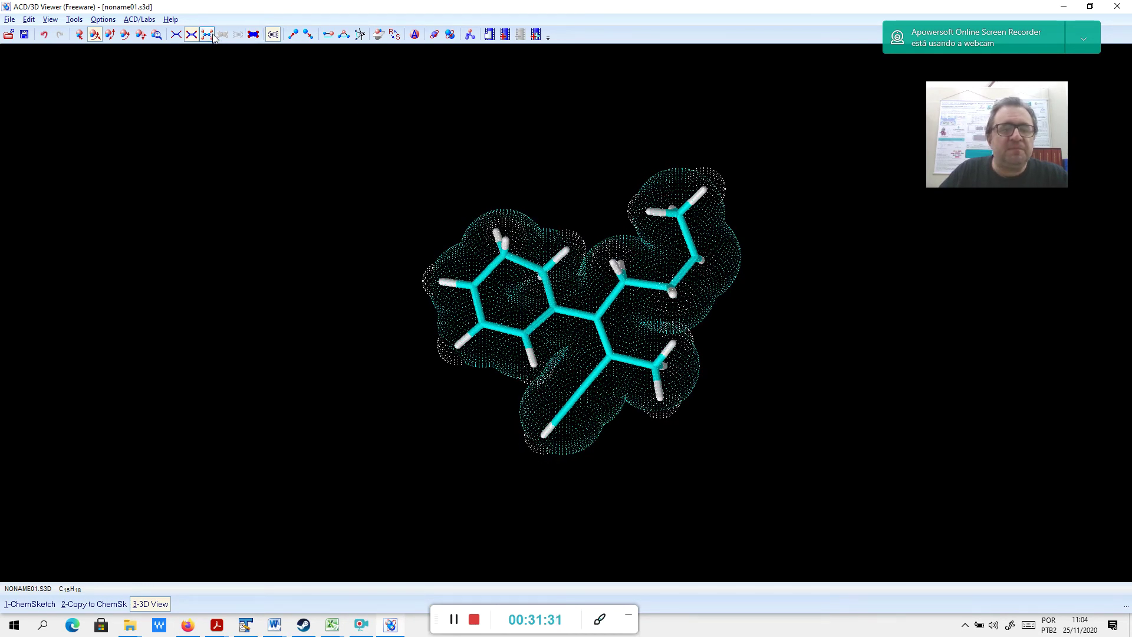
Remove the dotted surface and compare the disks and space-filling styles, rotating the space-filling model
{"action": "left_click", "coordinate": [253, 36]}
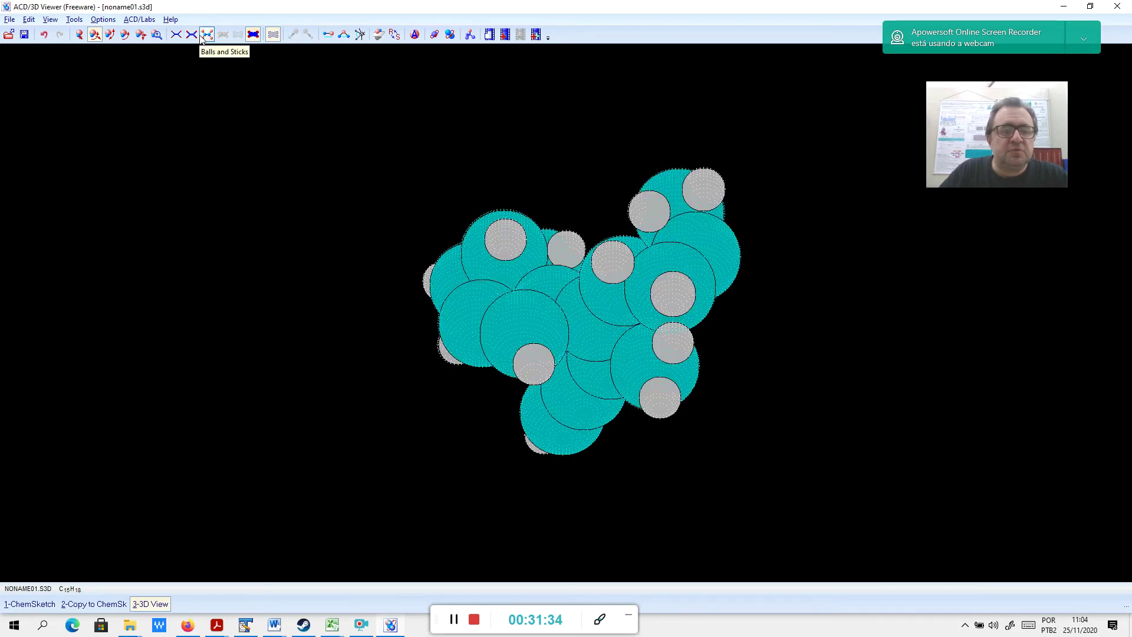
{"action": "left_click", "coordinate": [269, 37]}
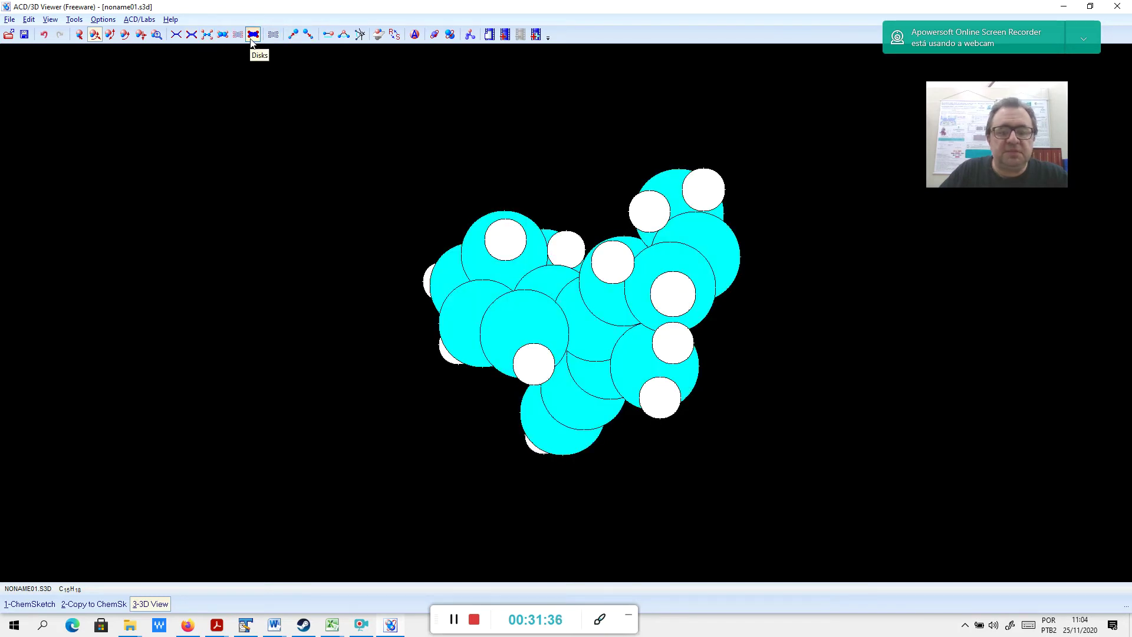
{"action": "left_click", "coordinate": [222, 36]}
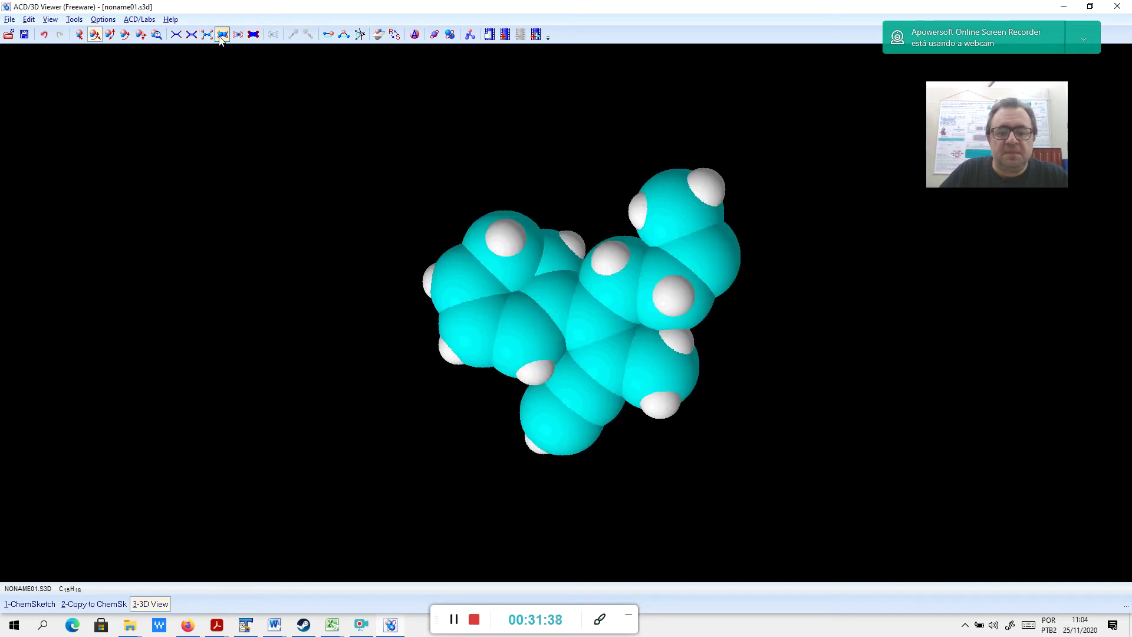
{"action": "mouse_move", "coordinate": [501, 325]}
{"action": "left_mouse_down"}
{"action": "mouse_move", "coordinate": [650, 424]}
{"action": "mouse_move", "coordinate": [511, 277]}
{"action": "mouse_move", "coordinate": [541, 370]}
{"action": "mouse_move", "coordinate": [524, 278]}
{"action": "mouse_move", "coordinate": [635, 224]}
{"action": "left_mouse_up"}
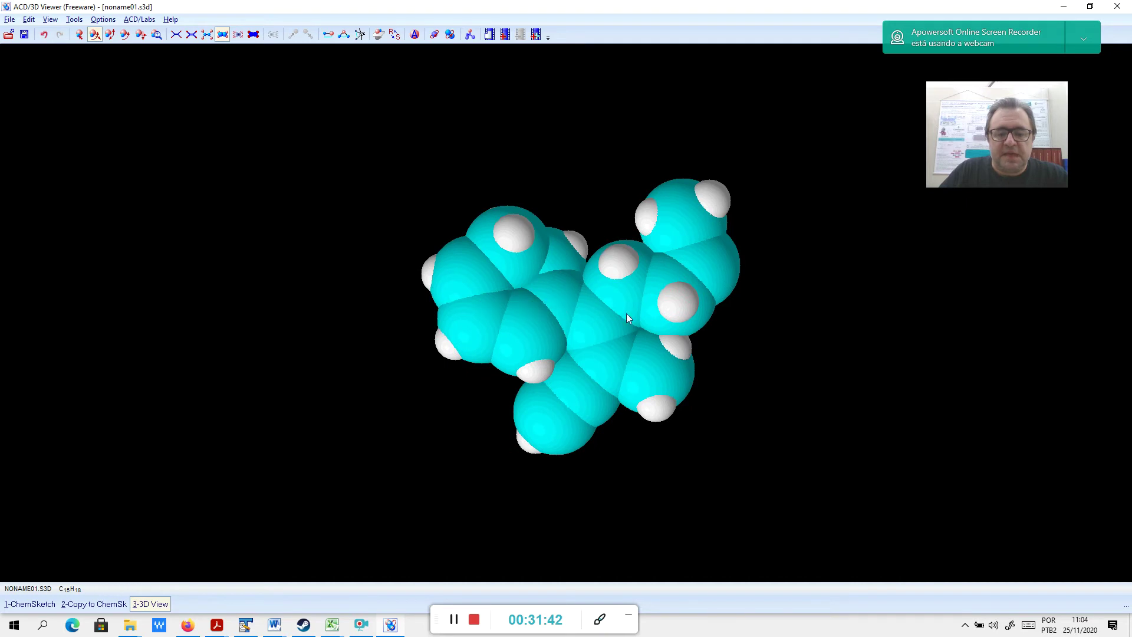
{"action": "left_click_drag", "start_coordinate": [558, 403], "coordinate": [539, 221]}
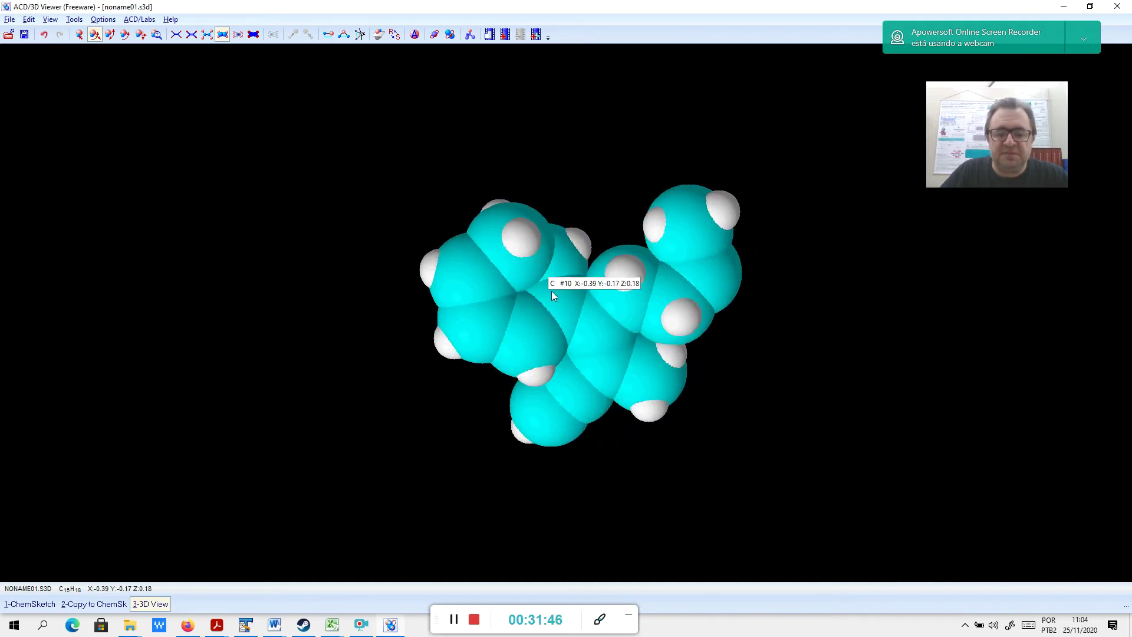
{"action": "left_click_drag", "start_coordinate": [553, 295], "coordinate": [570, 295]}
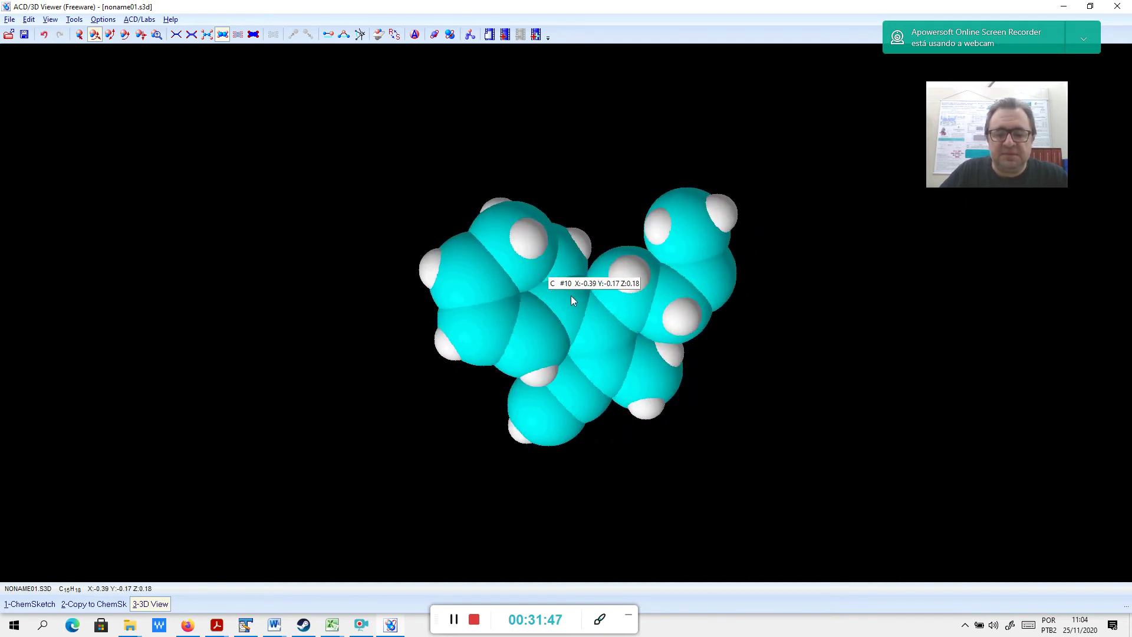
Return the molecule to sticks, overlay the dotted surface again, and inspect it from several angles
{"action": "left_click", "coordinate": [194, 37]}
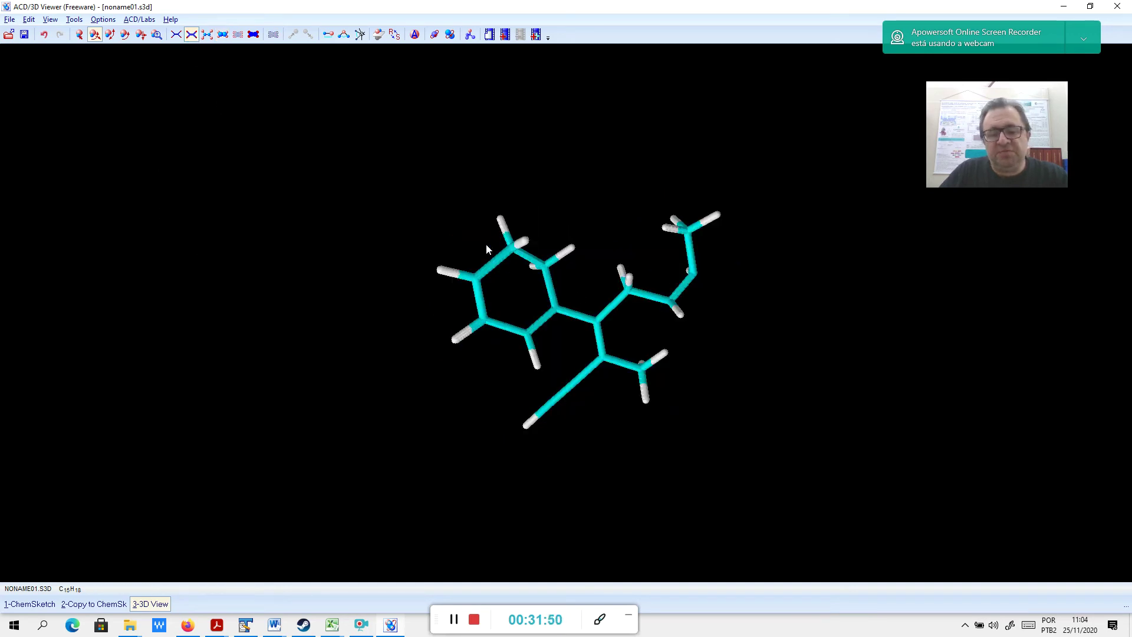
{"action": "left_click_drag", "start_coordinate": [532, 273], "coordinate": [490, 297]}
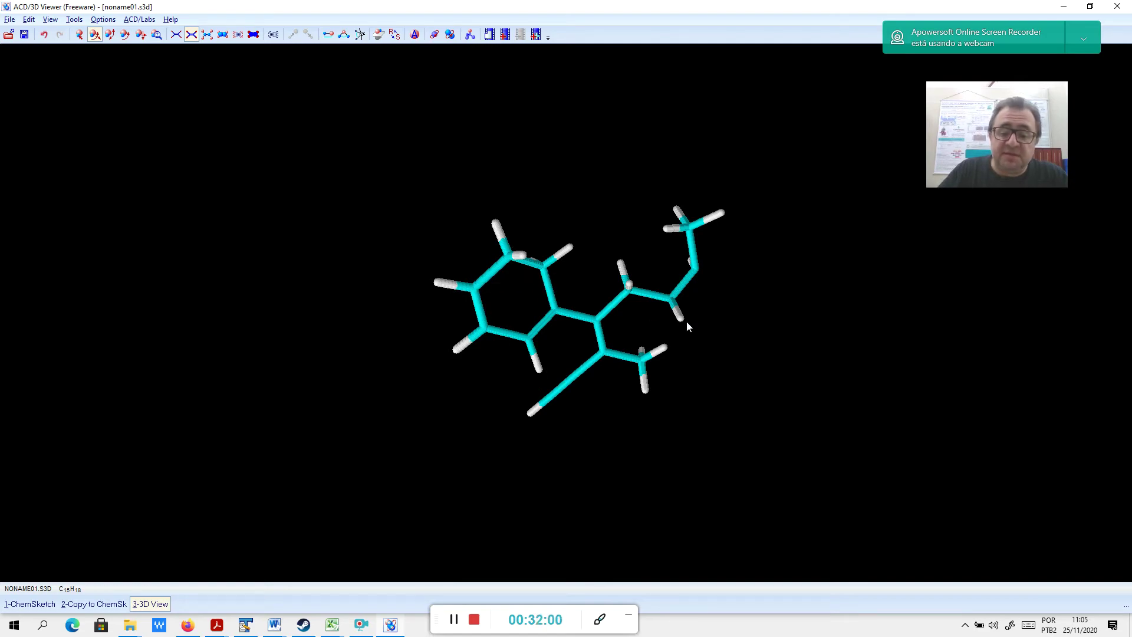
{"action": "left_click", "coordinate": [273, 34]}
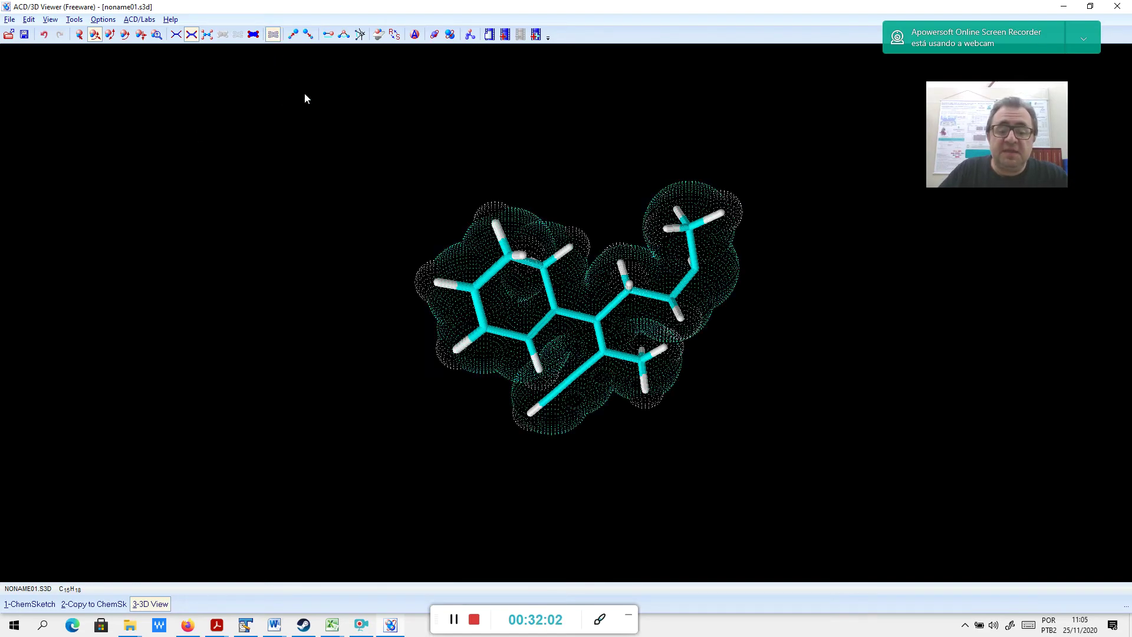
{"action": "left_click_drag", "start_coordinate": [450, 193], "coordinate": [485, 247]}
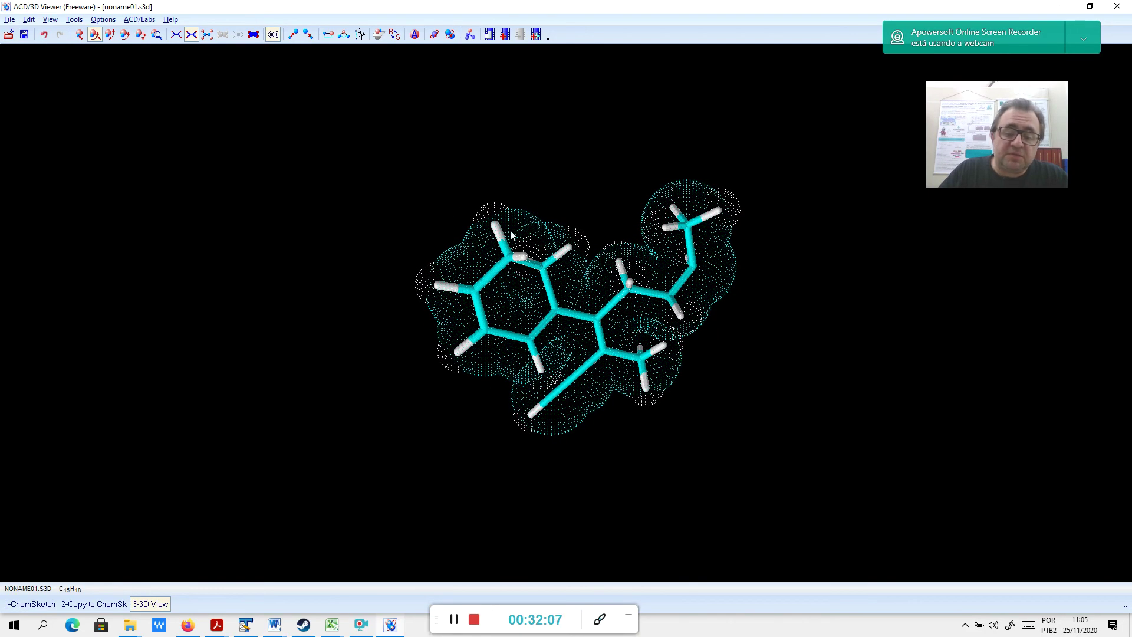
{"action": "left_click_drag", "start_coordinate": [524, 284], "coordinate": [513, 264]}
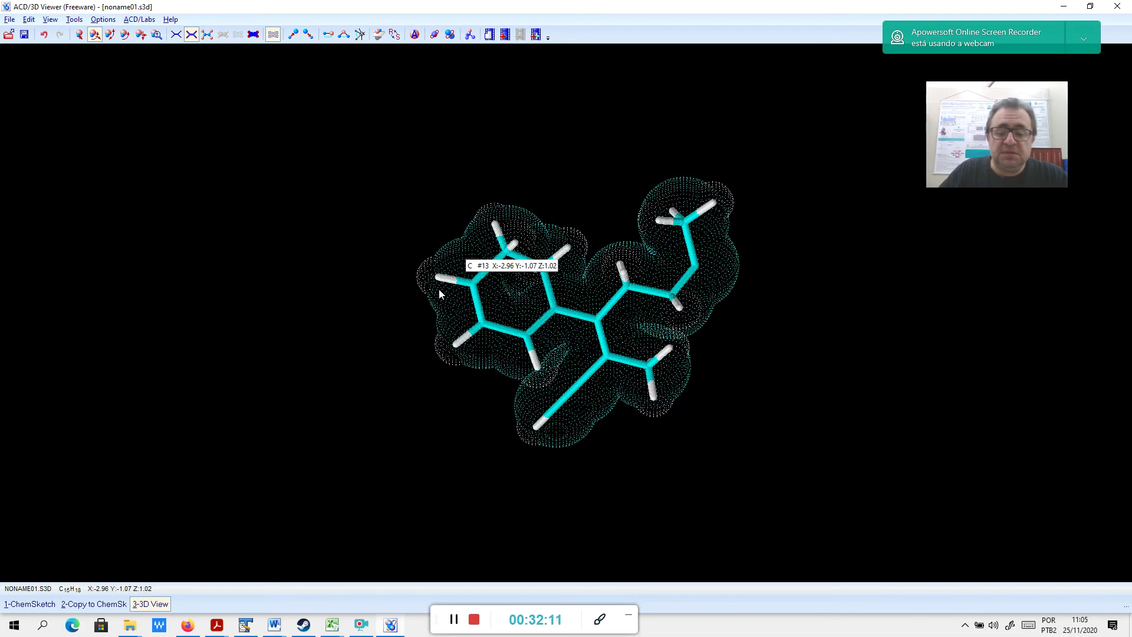
{"action": "left_click_drag", "start_coordinate": [775, 387], "coordinate": [685, 358]}
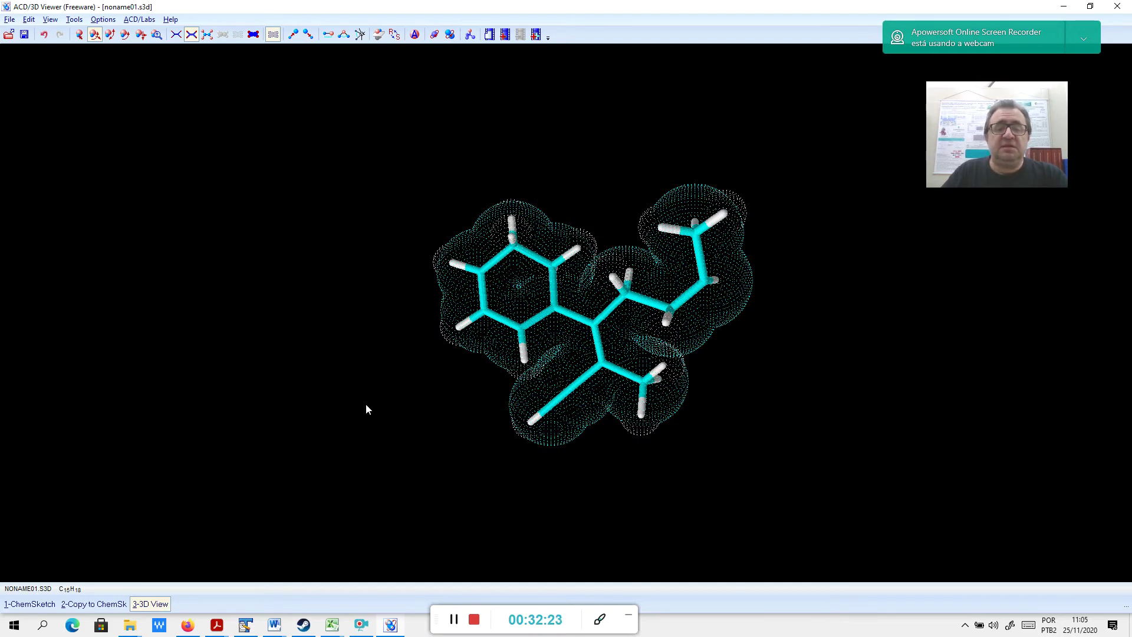
Run the automatic rotation that also changes display styles, switch the molecule to sticks, and stop the rotation
{"action": "left_click", "coordinate": [450, 34]}
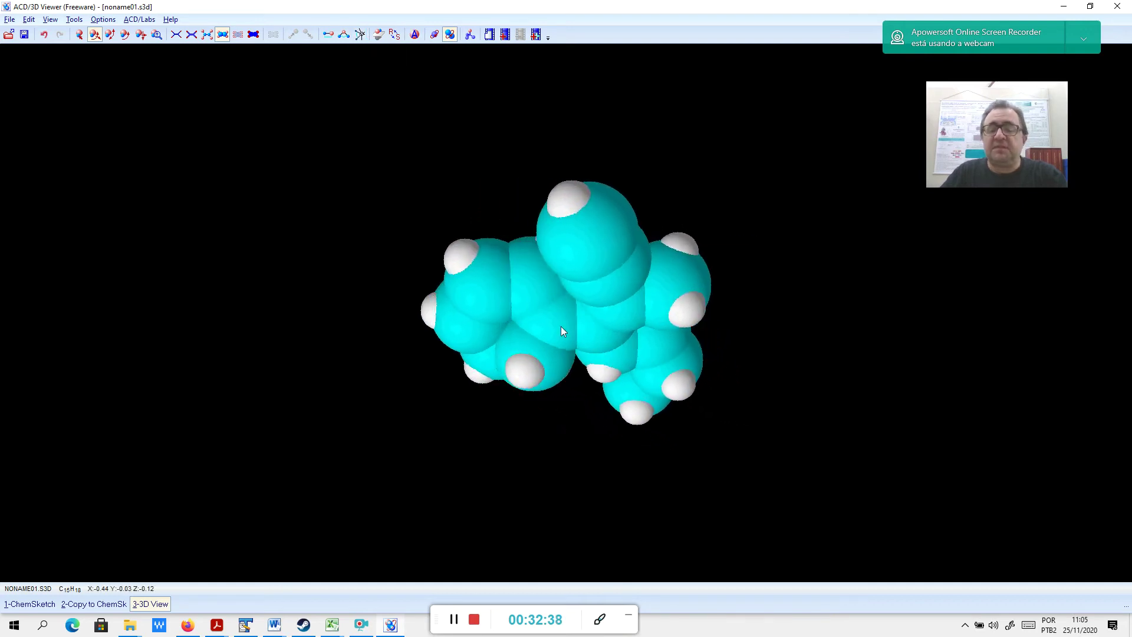
{"action": "left_click_drag", "start_coordinate": [561, 326], "coordinate": [678, 375]}
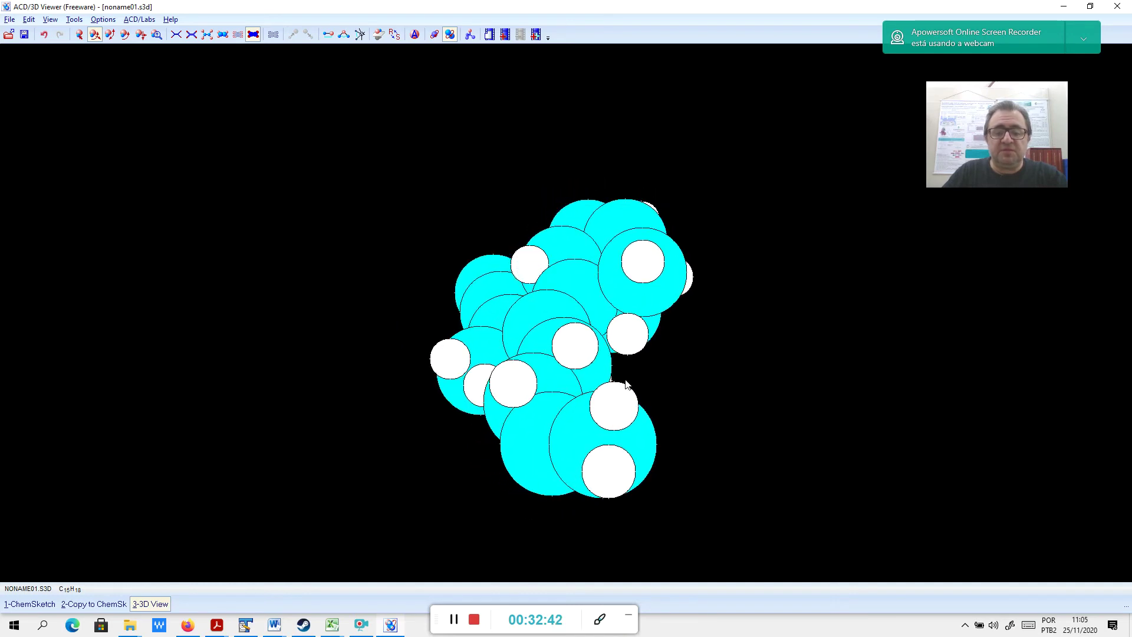
{"action": "left_click", "coordinate": [223, 34]}
{"action": "left_click", "coordinate": [191, 35]}
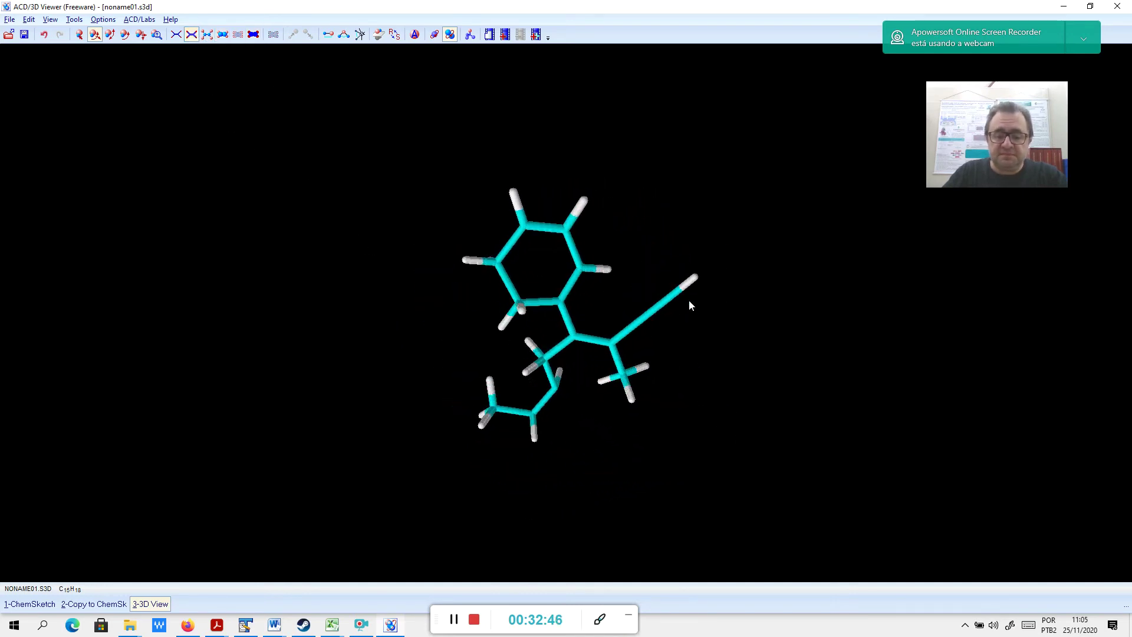
{"action": "left_click", "coordinate": [450, 34]}
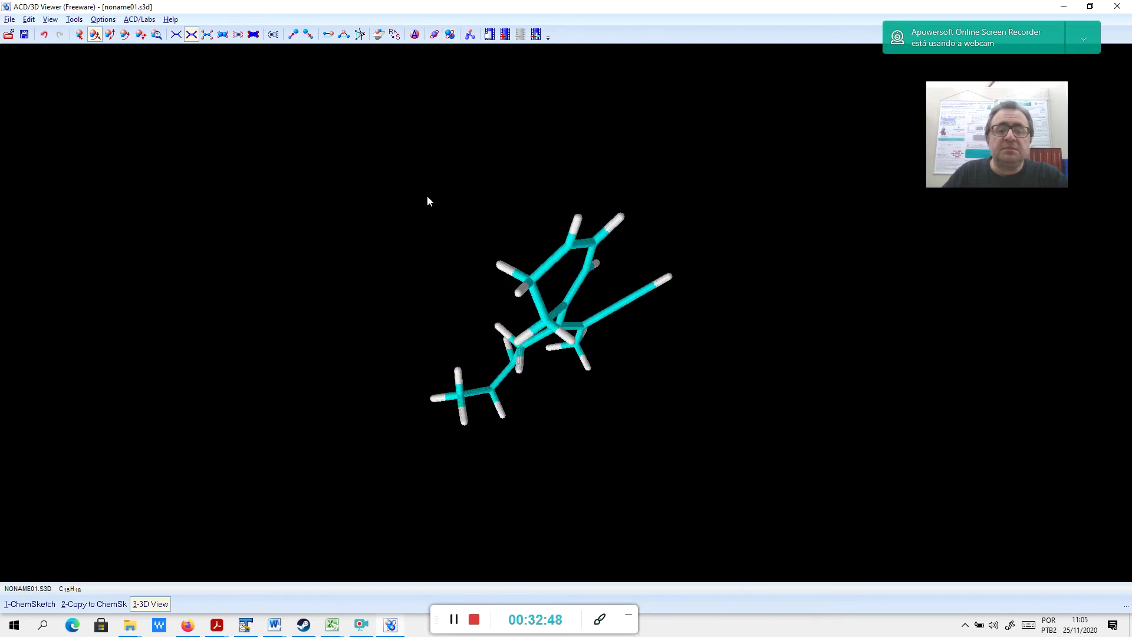
Run and stop the plain automatic rotation, reorient the molecule by hand, and display it as balls and sticks
{"action": "left_click", "coordinate": [434, 35]}
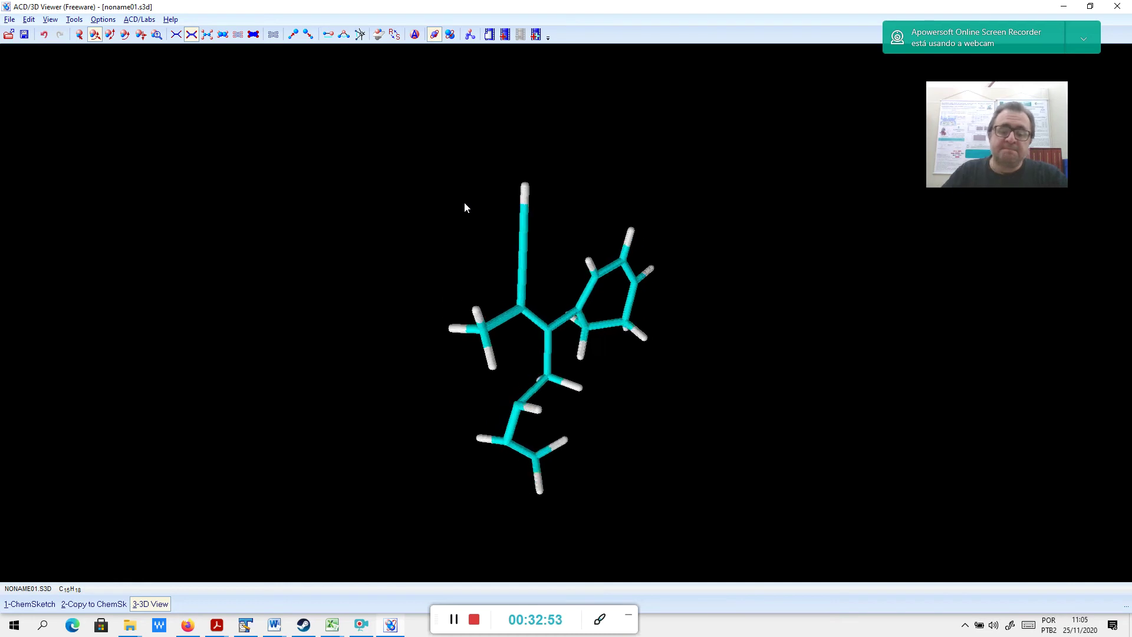
{"action": "left_click", "coordinate": [435, 34]}
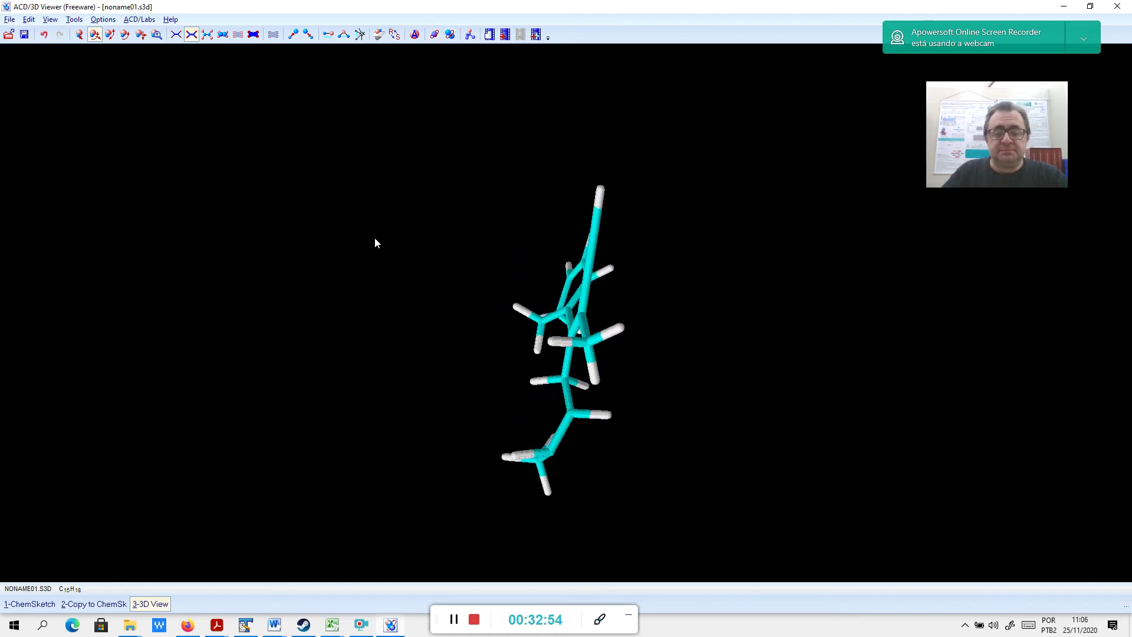
{"action": "left_click_drag", "start_coordinate": [572, 369], "coordinate": [175, 123]}
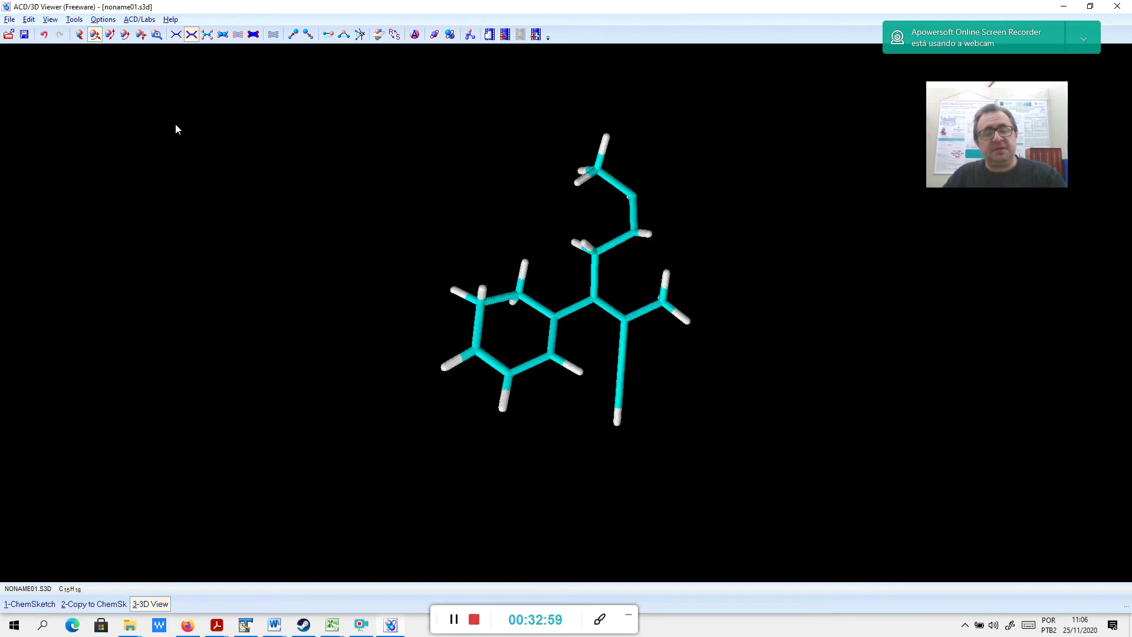
{"action": "left_click", "coordinate": [207, 35]}
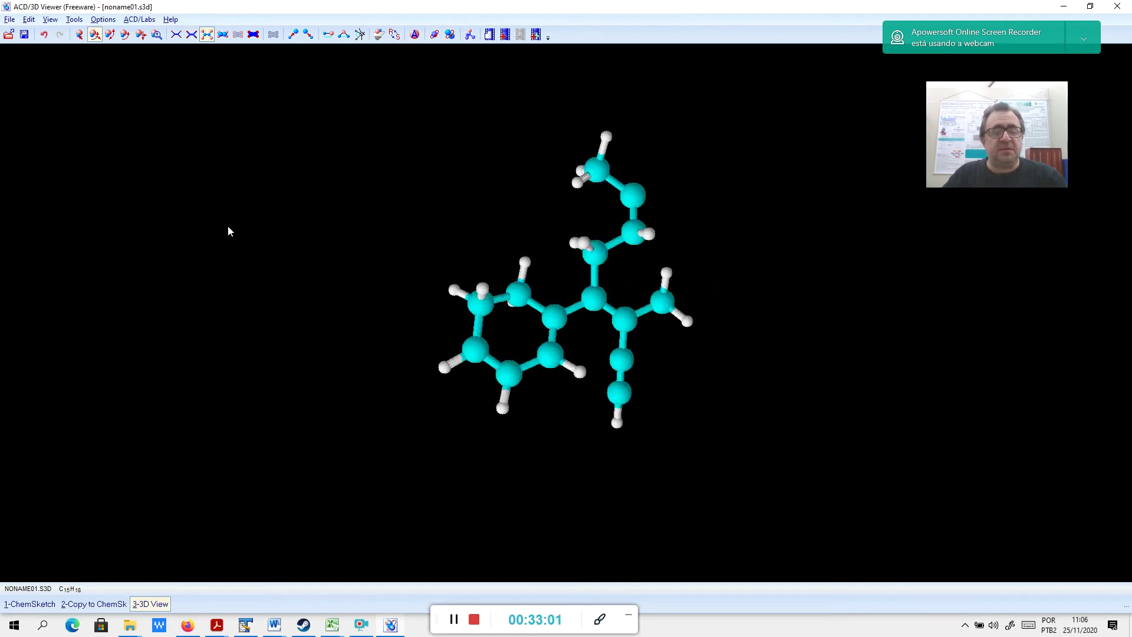
{"action": "left_click_drag", "start_coordinate": [384, 250], "coordinate": [399, 205]}
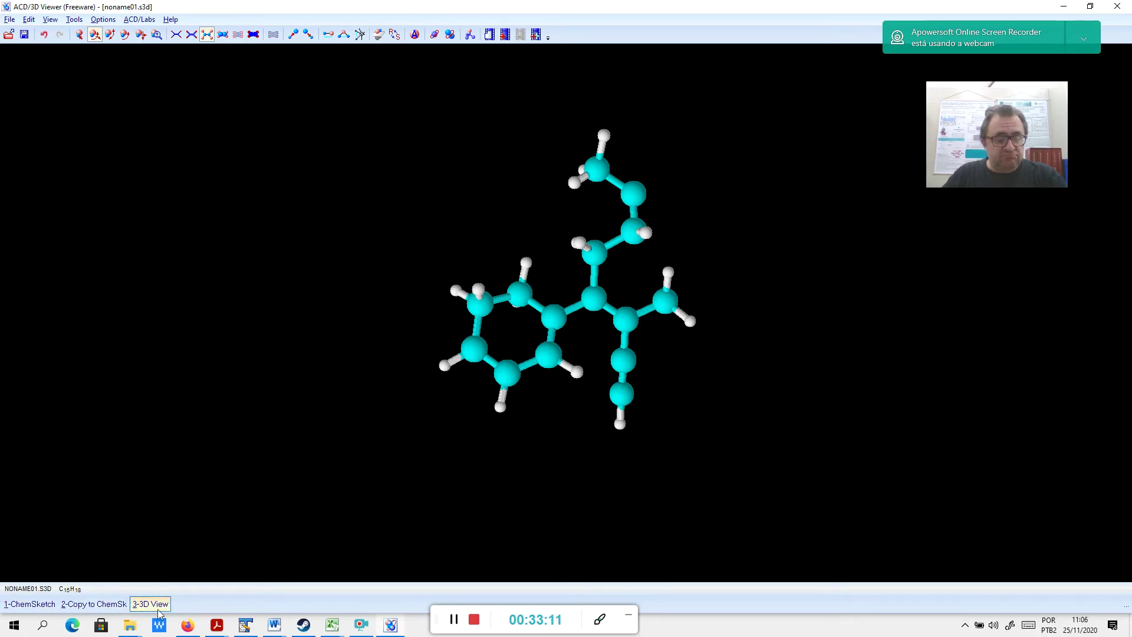
Return to the ChemSketch window, select the whole molecule and delete it from the page
{"action": "left_click", "coordinate": [32, 604]}
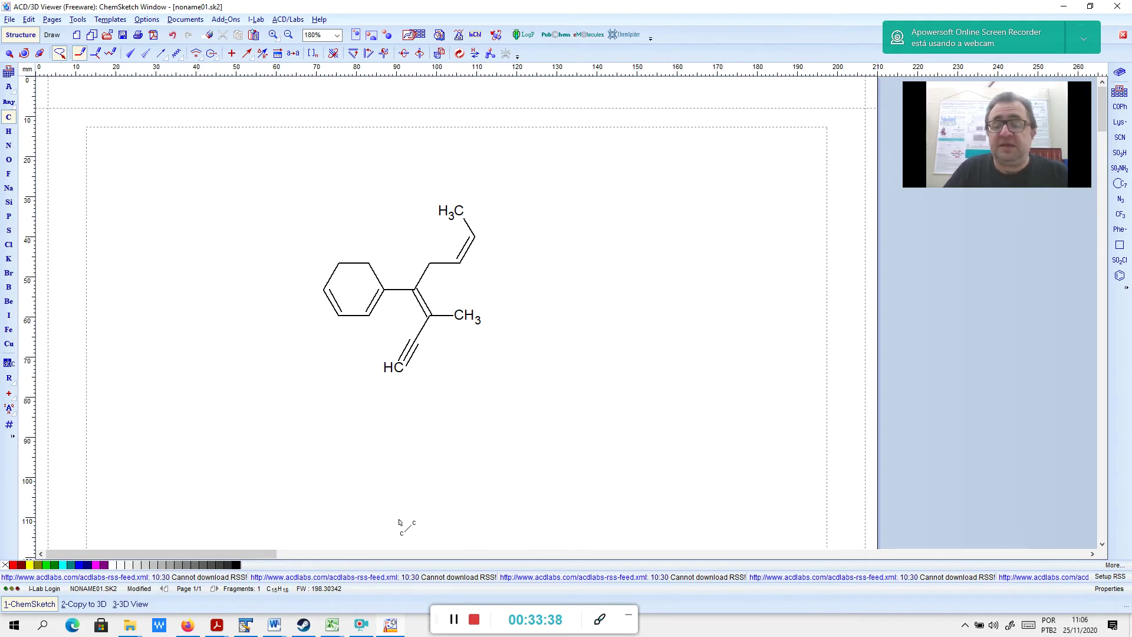
{"action": "left_click", "coordinate": [10, 53]}
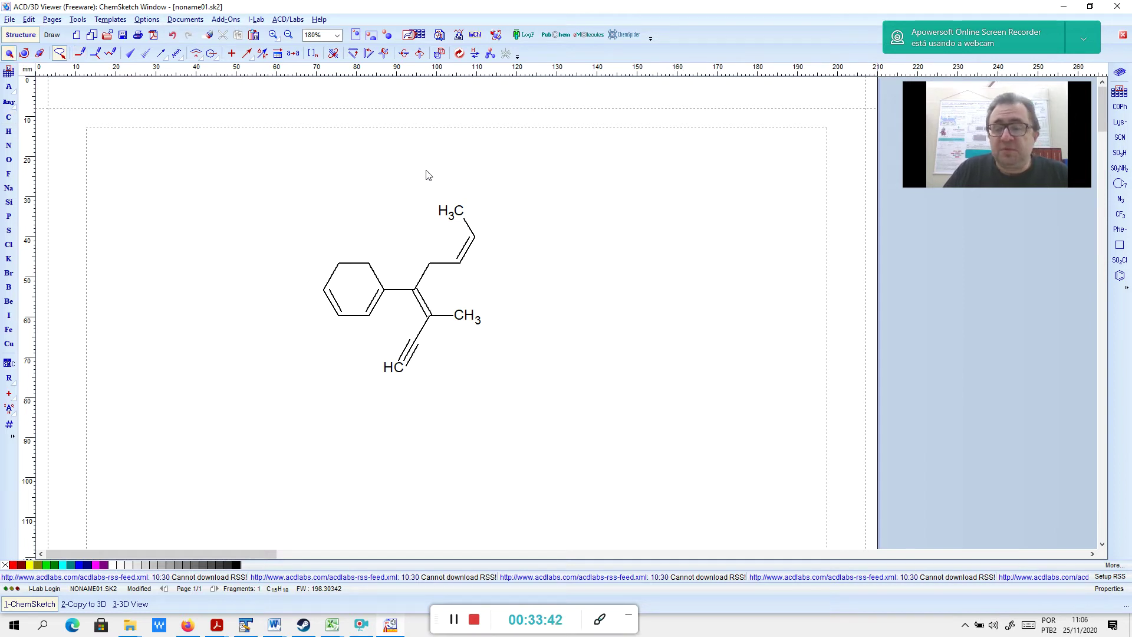
{"action": "mouse_move", "coordinate": [428, 175]}
{"action": "left_mouse_down"}
{"action": "mouse_move", "coordinate": [296, 392]}
{"action": "mouse_move", "coordinate": [603, 211]}
{"action": "left_mouse_up"}
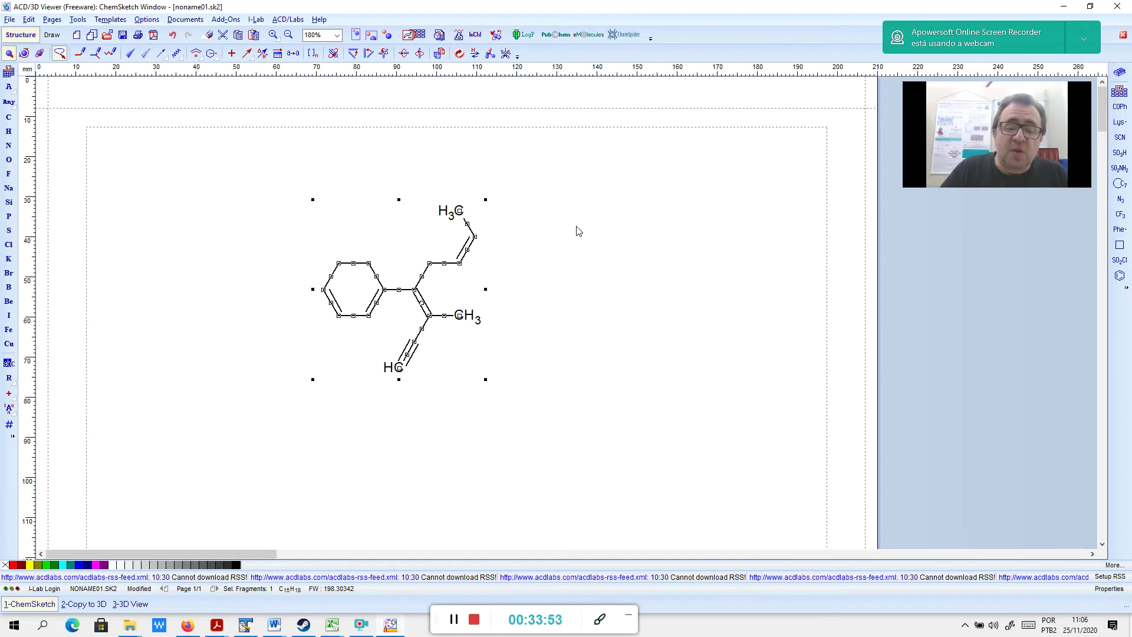
{"action": "left_click", "coordinate": [605, 269]}
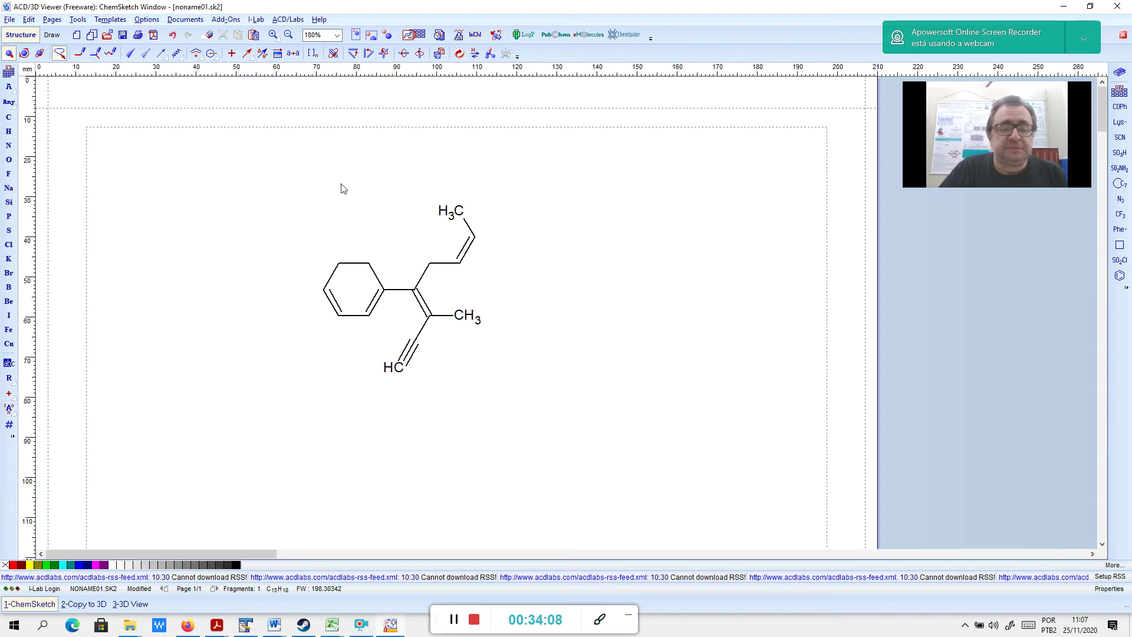
{"action": "mouse_move", "coordinate": [405, 183]}
{"action": "left_mouse_down"}
{"action": "mouse_move", "coordinate": [316, 392]}
{"action": "mouse_move", "coordinate": [657, 184]}
{"action": "left_mouse_up"}
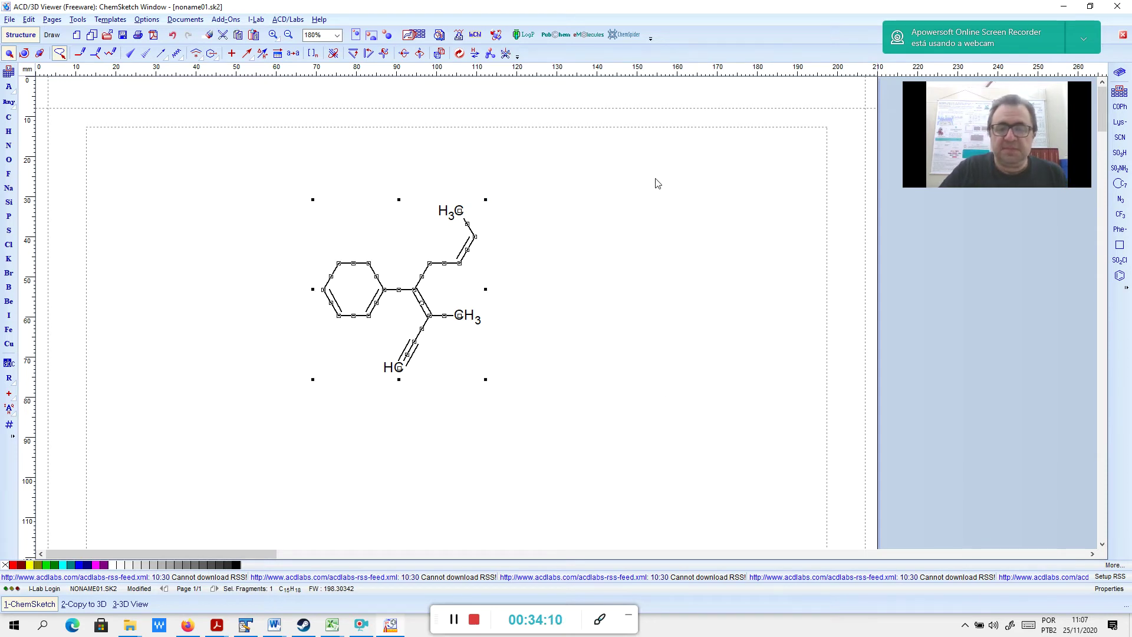
{"action": "key", "text": "Delete"}
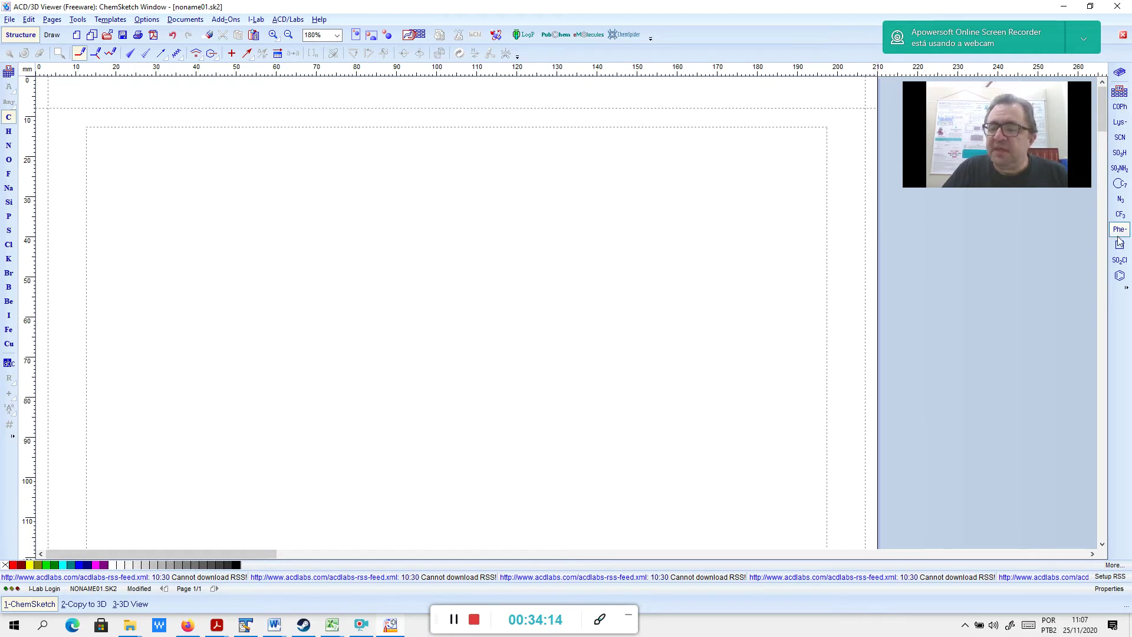
Build a row of five linearly fused benzene rings with a phenyl ring attached beneath the second one
{"action": "left_click", "coordinate": [1120, 275]}
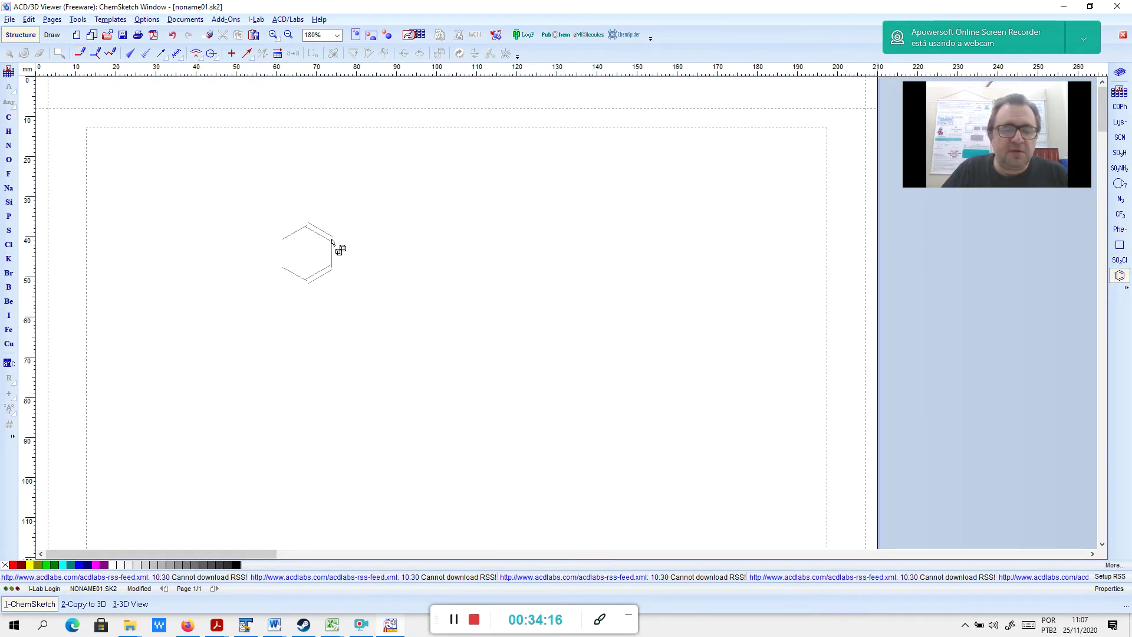
{"action": "left_click", "coordinate": [329, 241]}
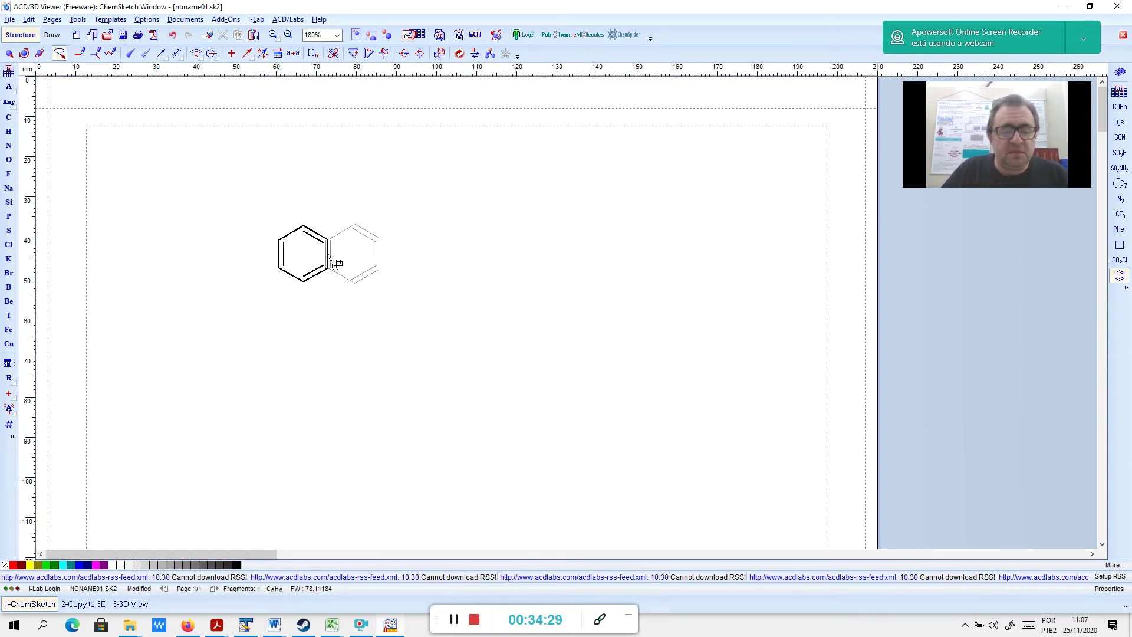
{"action": "left_click", "coordinate": [333, 263]}
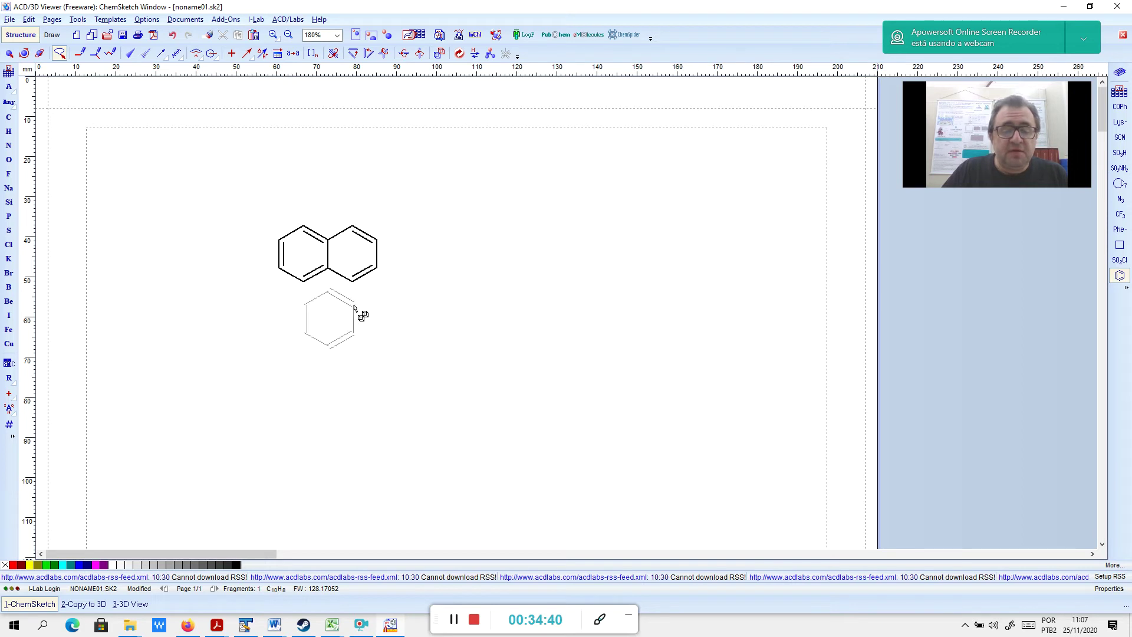
{"action": "left_click", "coordinate": [352, 286]}
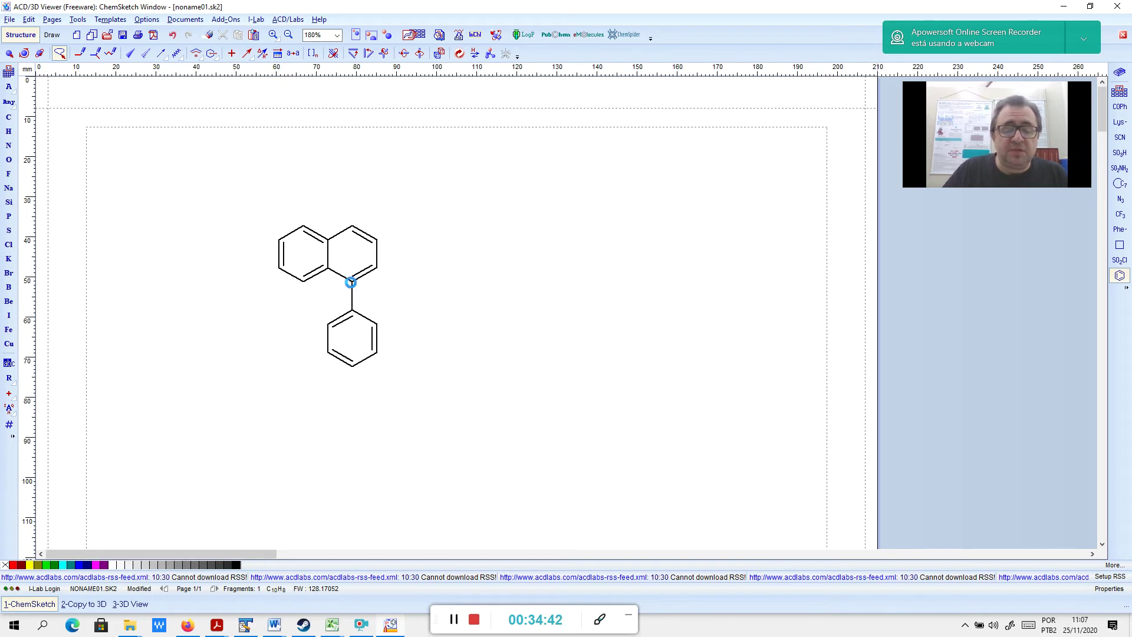
{"action": "left_click", "coordinate": [383, 260]}
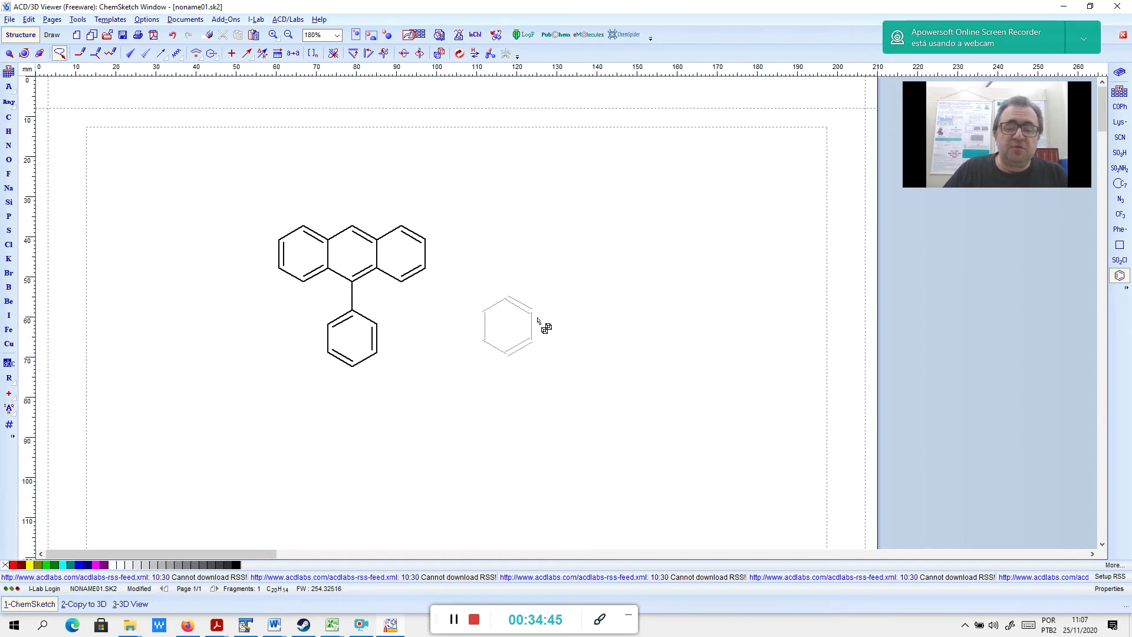
{"action": "left_click", "coordinate": [436, 257]}
{"action": "left_click", "coordinate": [482, 258]}
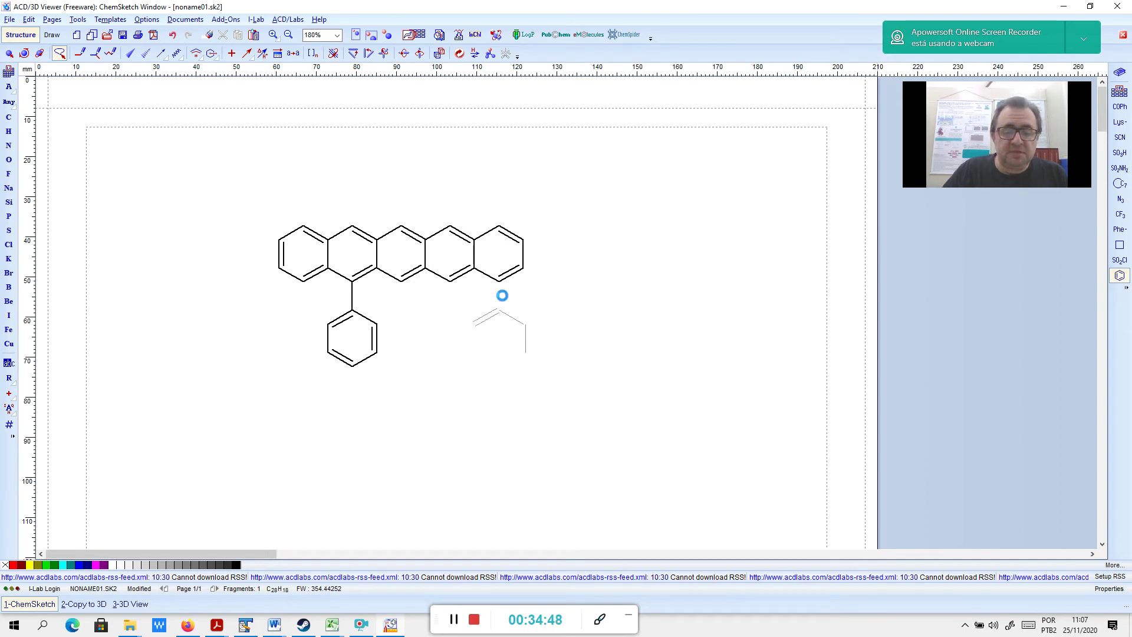
Extend the phenyl substituent with a chain of three more benzene rings, each joined by a single bond
{"action": "left_click", "coordinate": [381, 360]}
{"action": "left_click", "coordinate": [452, 394]}
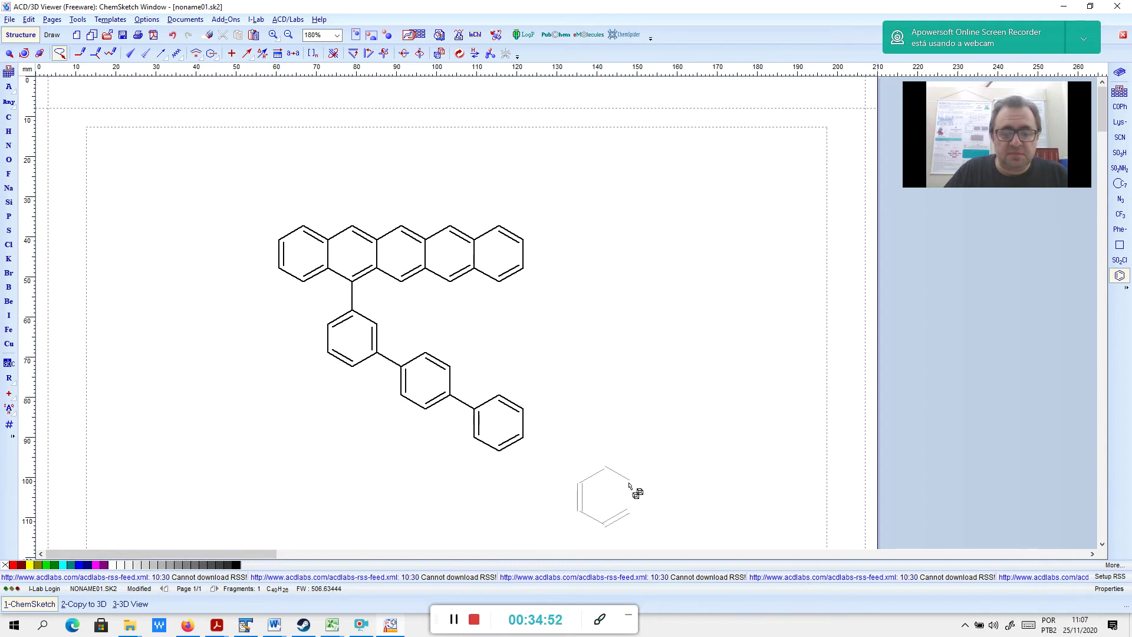
{"action": "left_click", "coordinate": [523, 408]}
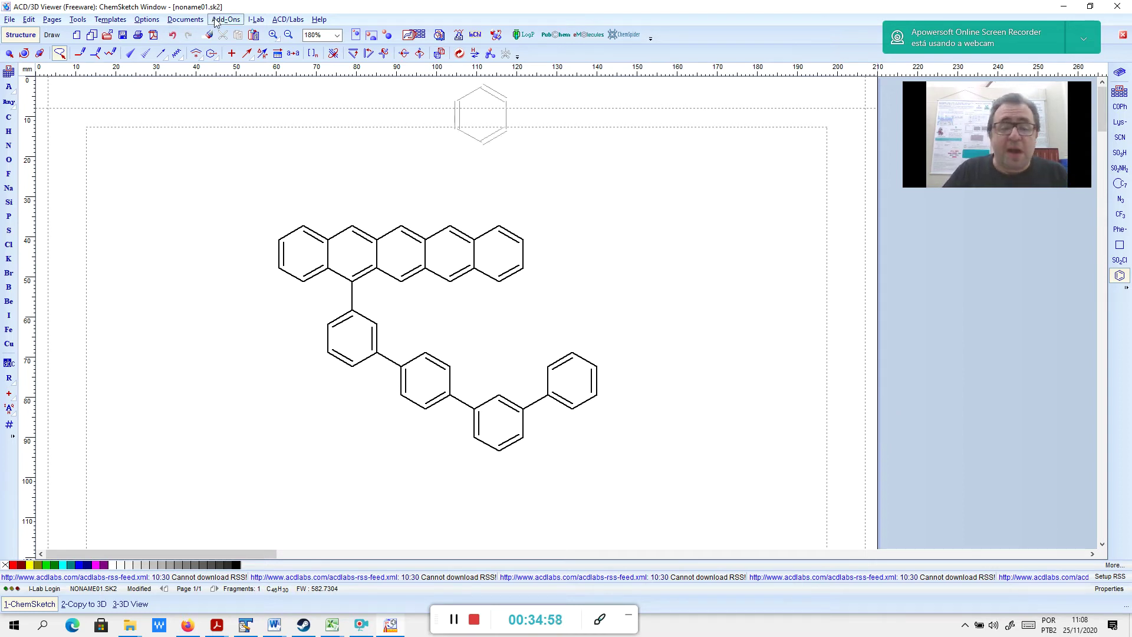
Replace one carbon with nitrogen in each of the first three fused rings and in the first and last rings of the phenyl chain
{"action": "left_click", "coordinate": [9, 160]}
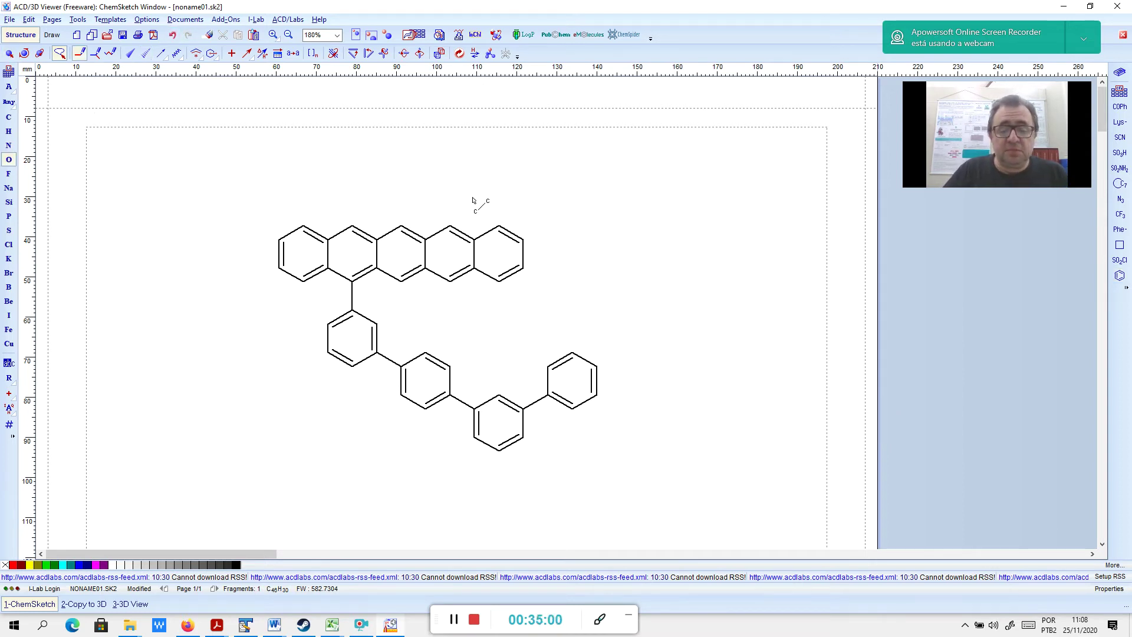
{"action": "left_click", "coordinate": [8, 145]}
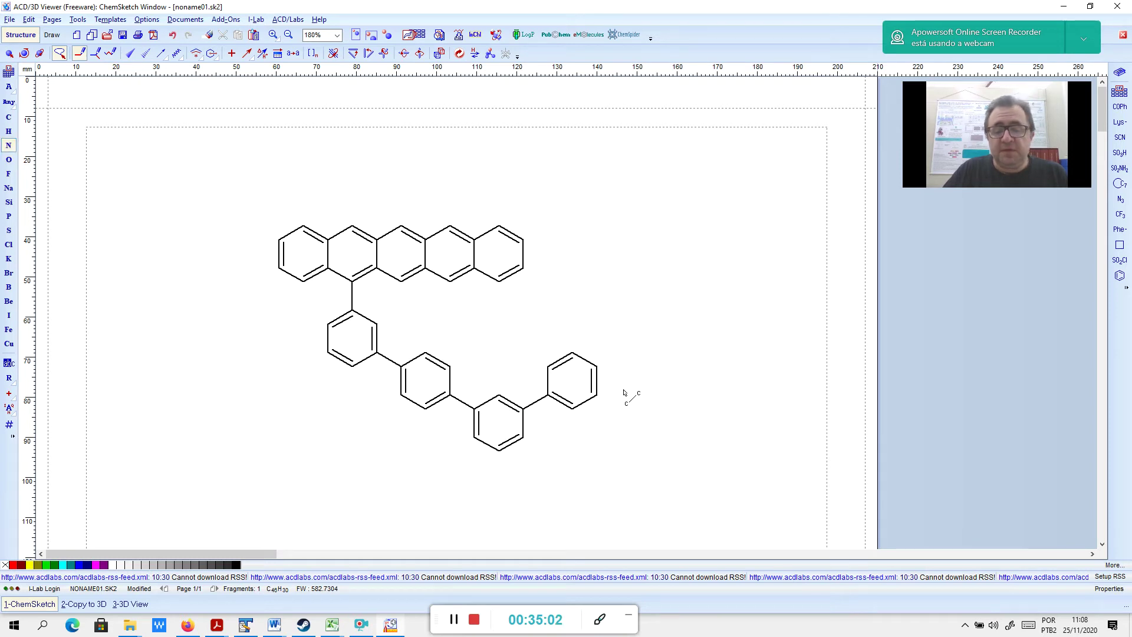
{"action": "left_click", "coordinate": [598, 393]}
{"action": "left_click", "coordinate": [301, 286]}
{"action": "left_click", "coordinate": [352, 225]}
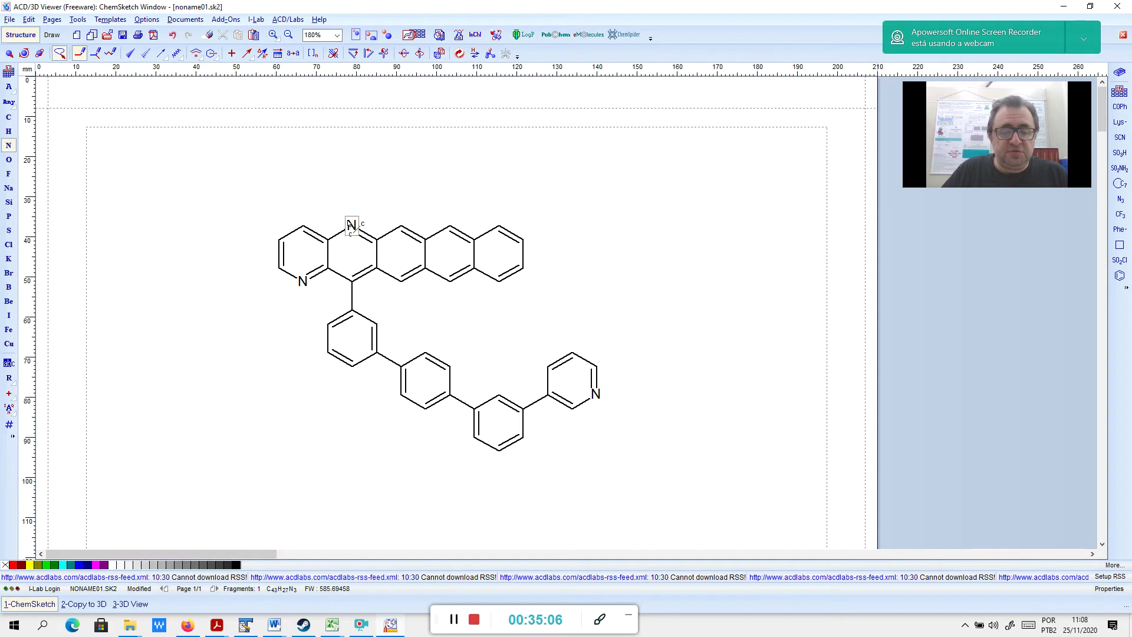
{"action": "left_click", "coordinate": [400, 230]}
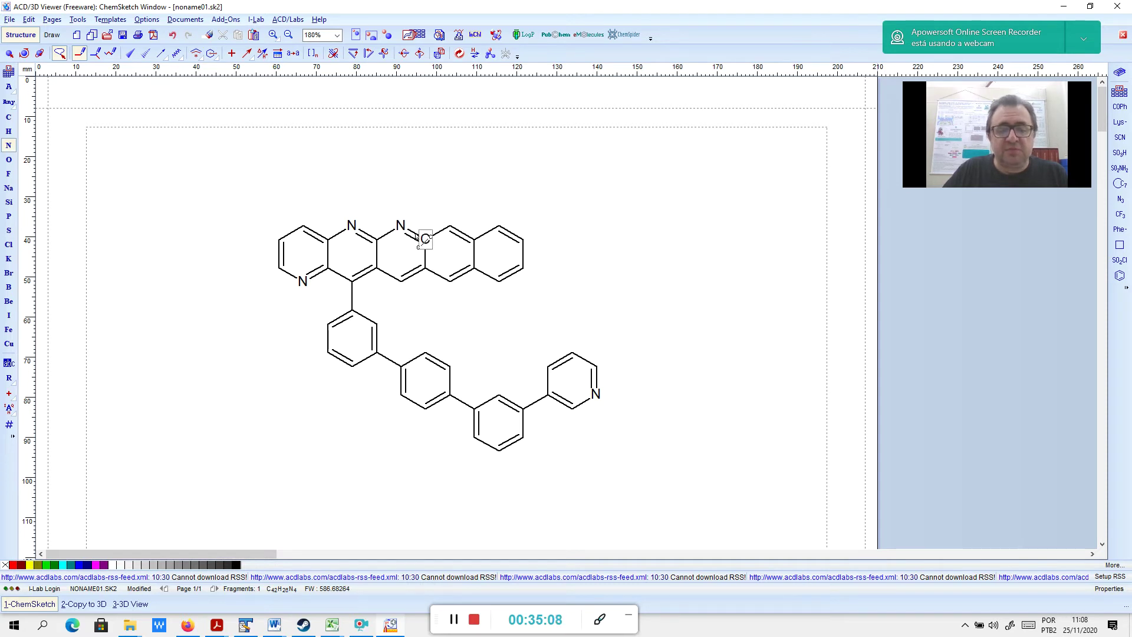
{"action": "left_click", "coordinate": [342, 371]}
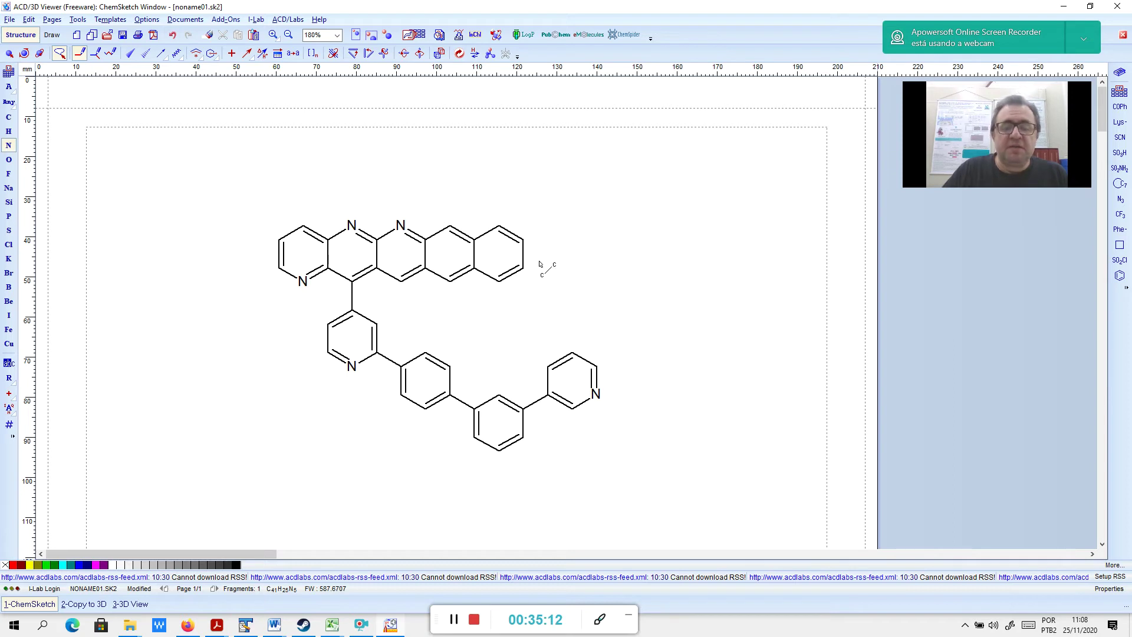
Attach a methyl group to the rightmost fused ring's outer upper carbon and turn it into a hydroxyl
{"action": "left_click", "coordinate": [8, 117]}
{"action": "left_click", "coordinate": [512, 240]}
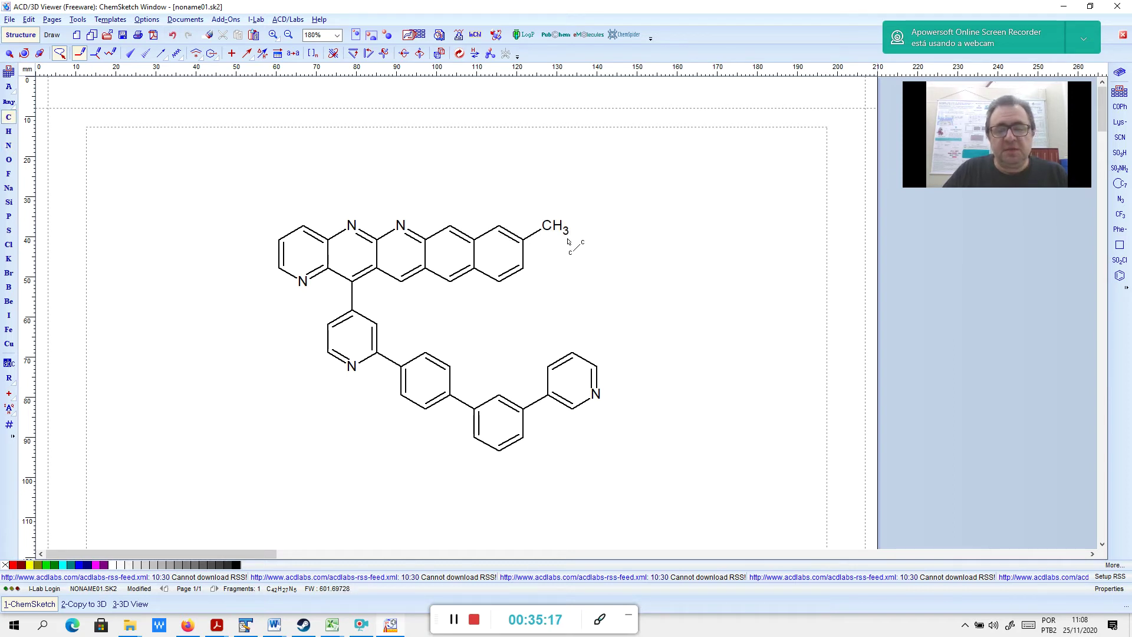
{"action": "left_click", "coordinate": [9, 159]}
{"action": "left_click", "coordinate": [555, 238]}
Change the hydroxyl on the rightmost fused ring back to carbon and branch it into an isopropyl group
{"action": "left_click", "coordinate": [8, 117]}
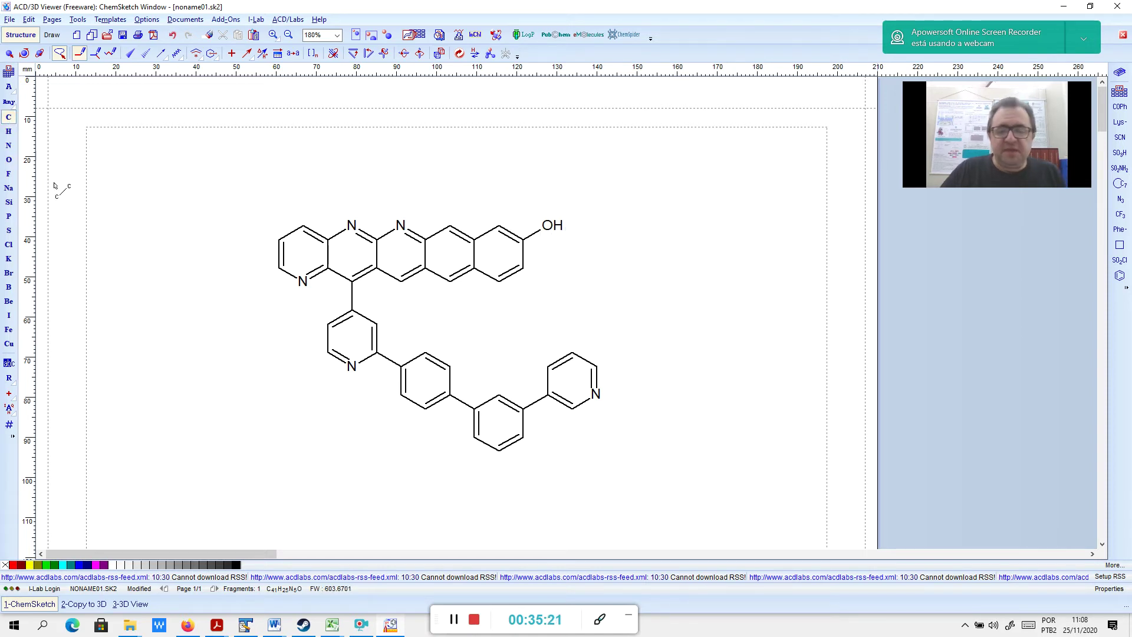
{"action": "left_click", "coordinate": [549, 234]}
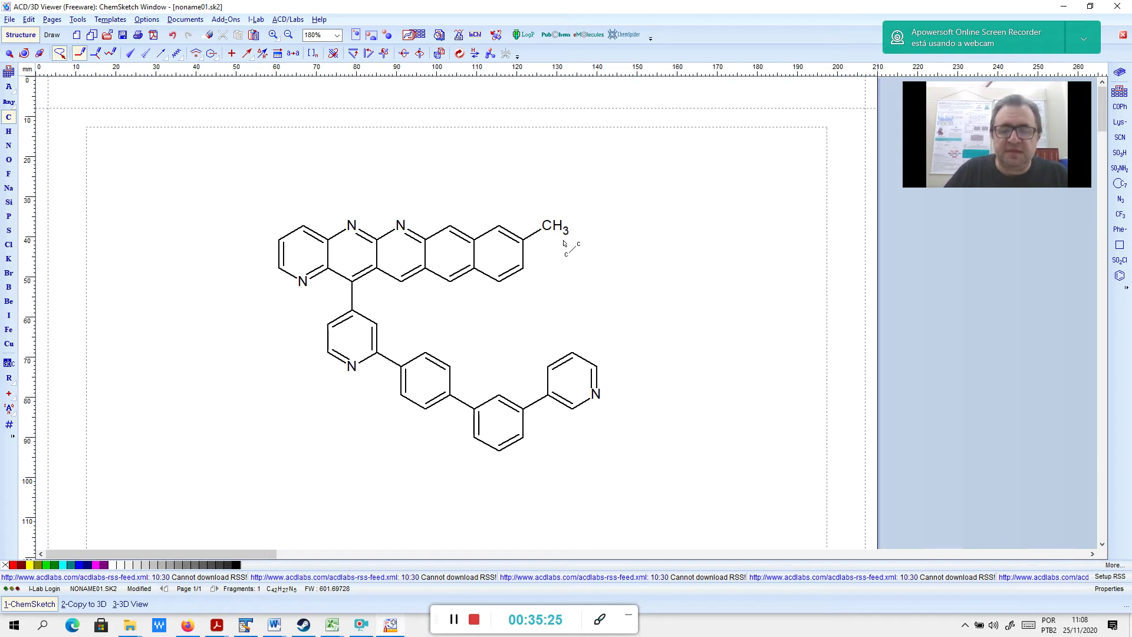
{"action": "left_click", "coordinate": [556, 228]}
{"action": "left_click", "coordinate": [548, 226]}
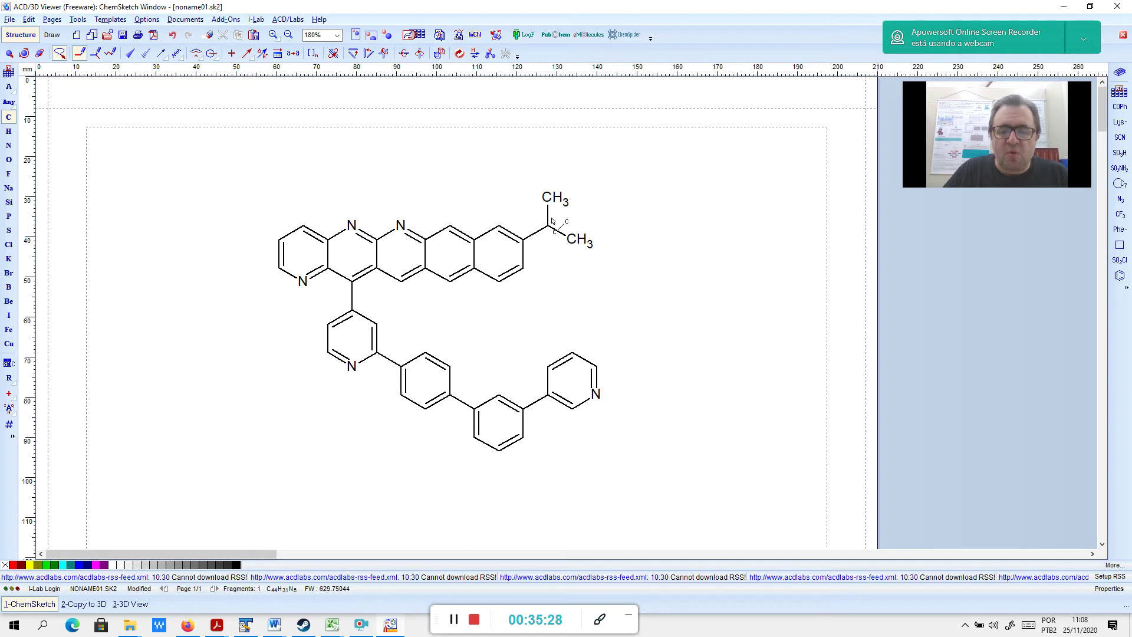
Add a hydroxyl group to the leftmost fused ring and replace the isopropyl's central carbon with nitrogen
{"action": "left_click", "coordinate": [278, 243]}
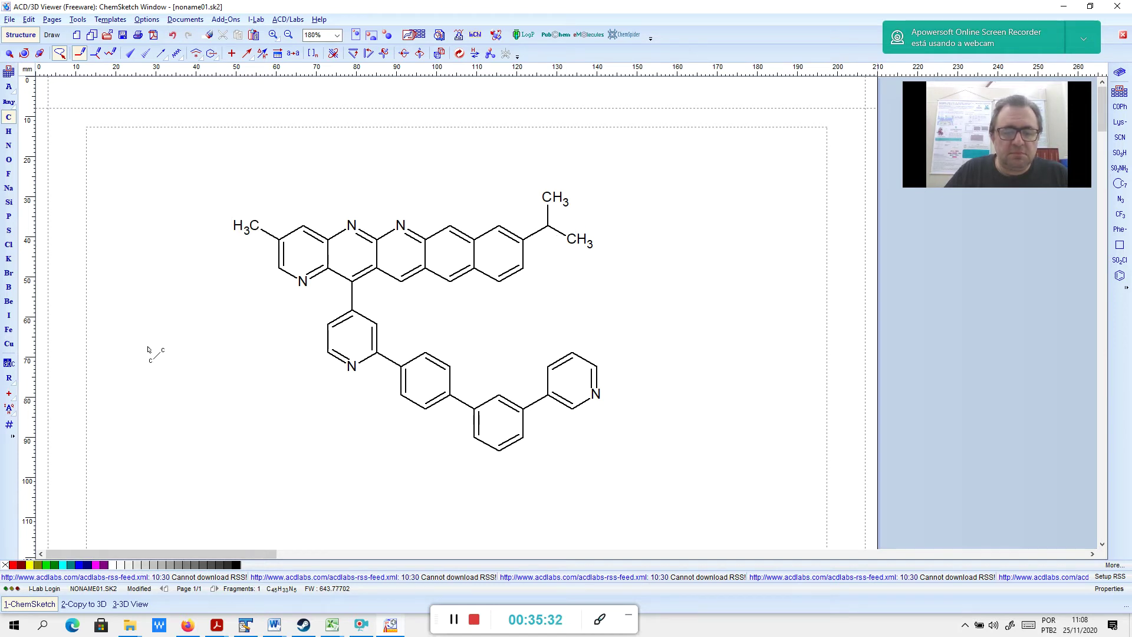
{"action": "left_click", "coordinate": [8, 160]}
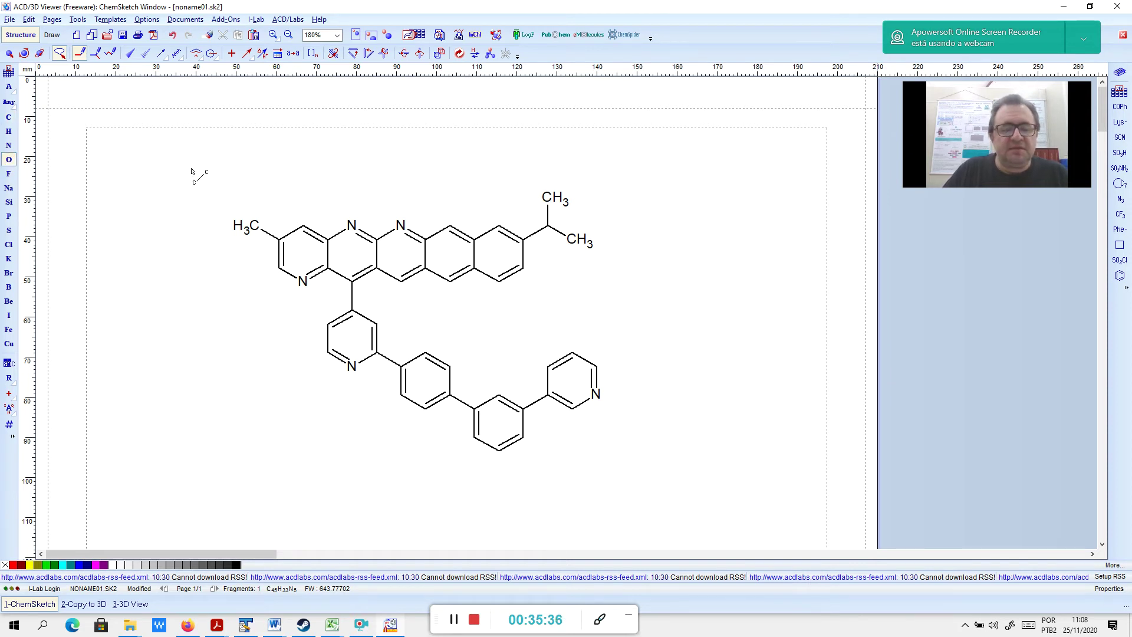
{"action": "left_click", "coordinate": [247, 226]}
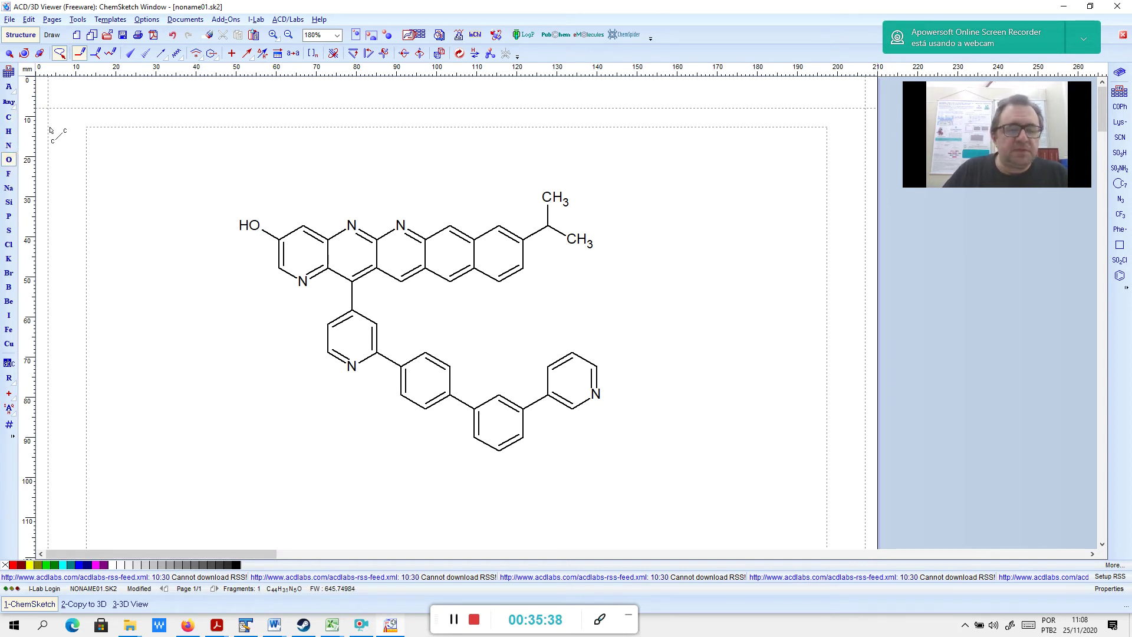
{"action": "left_click", "coordinate": [8, 146]}
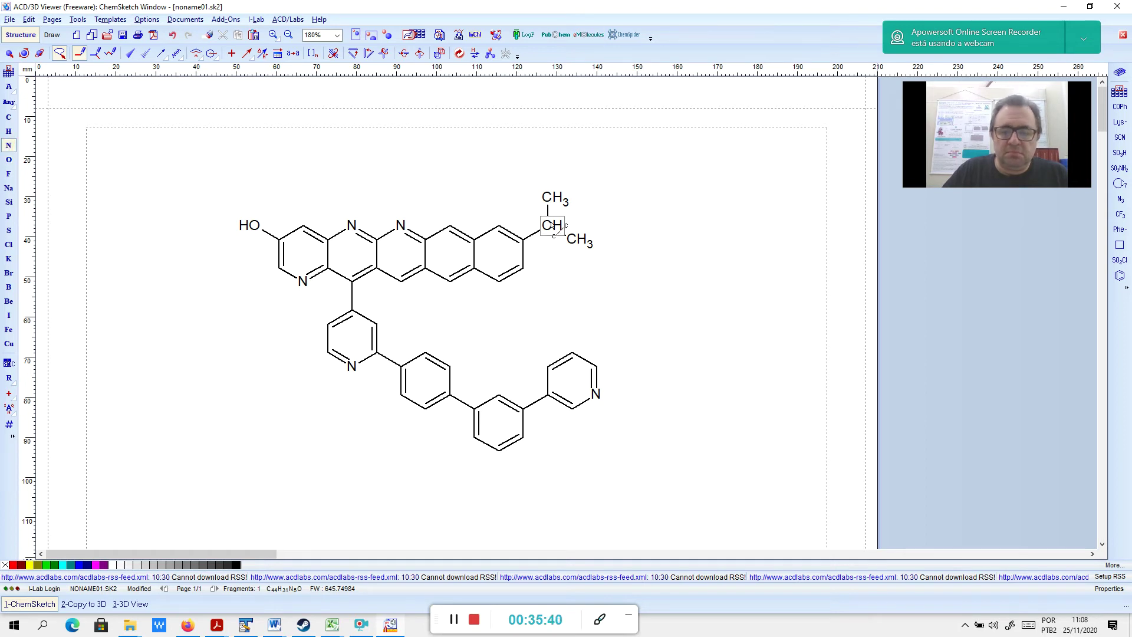
{"action": "left_click", "coordinate": [548, 225]}
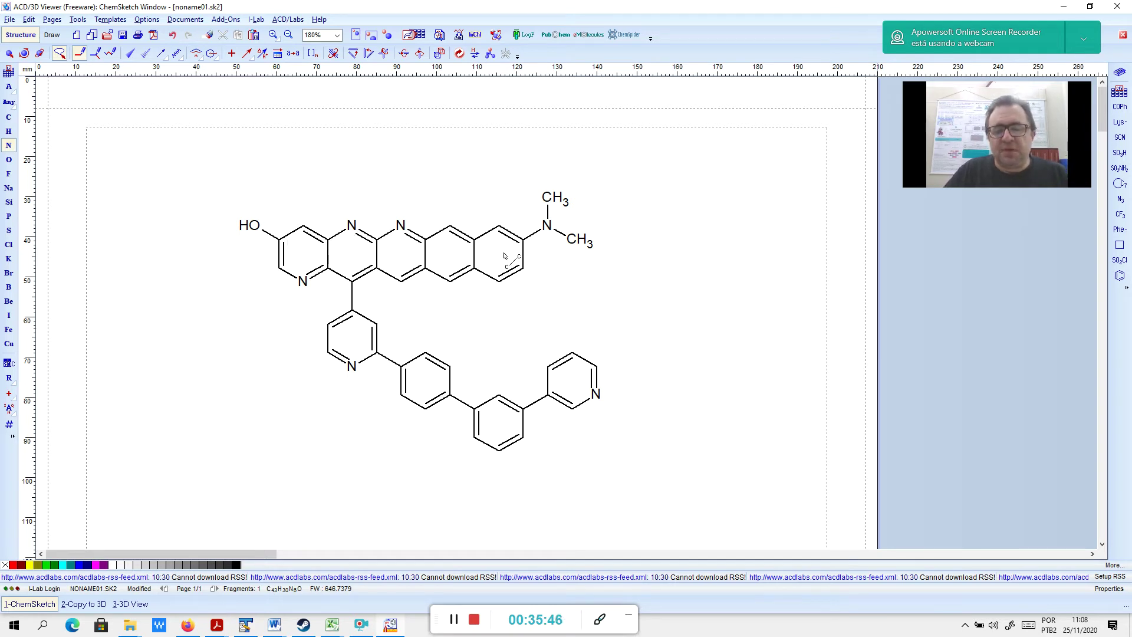
Delete the four bonds shared by the fused rings and bond the resulting macrocycle's lower chain to the second ring of the phenyl chain
{"action": "left_click", "coordinate": [209, 34]}
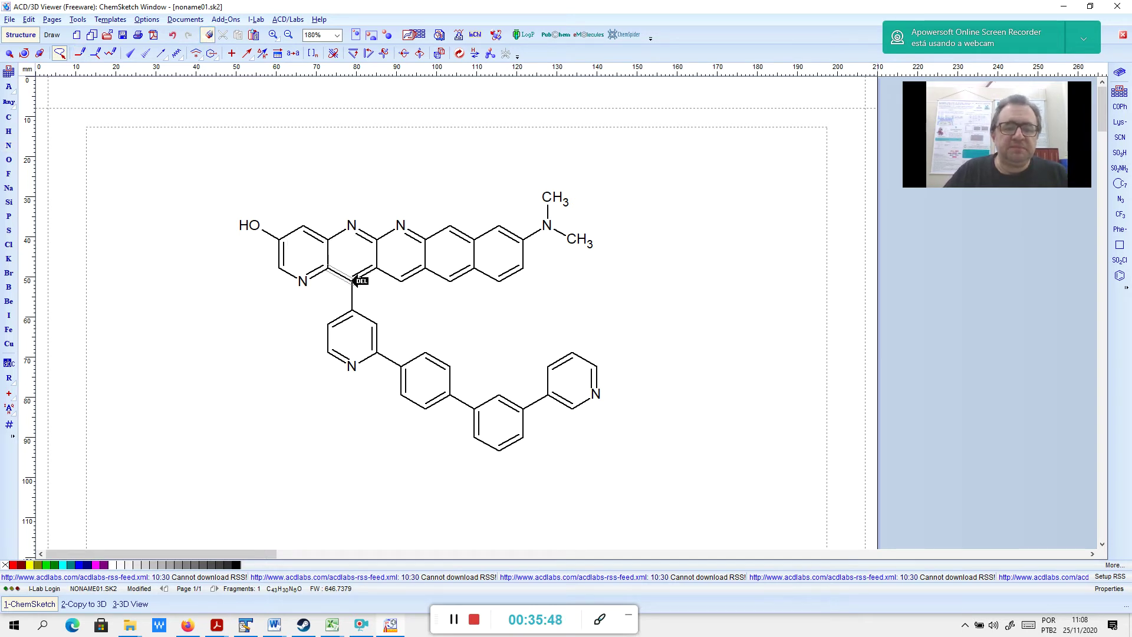
{"action": "left_click", "coordinate": [327, 254]}
{"action": "left_click", "coordinate": [375, 251]}
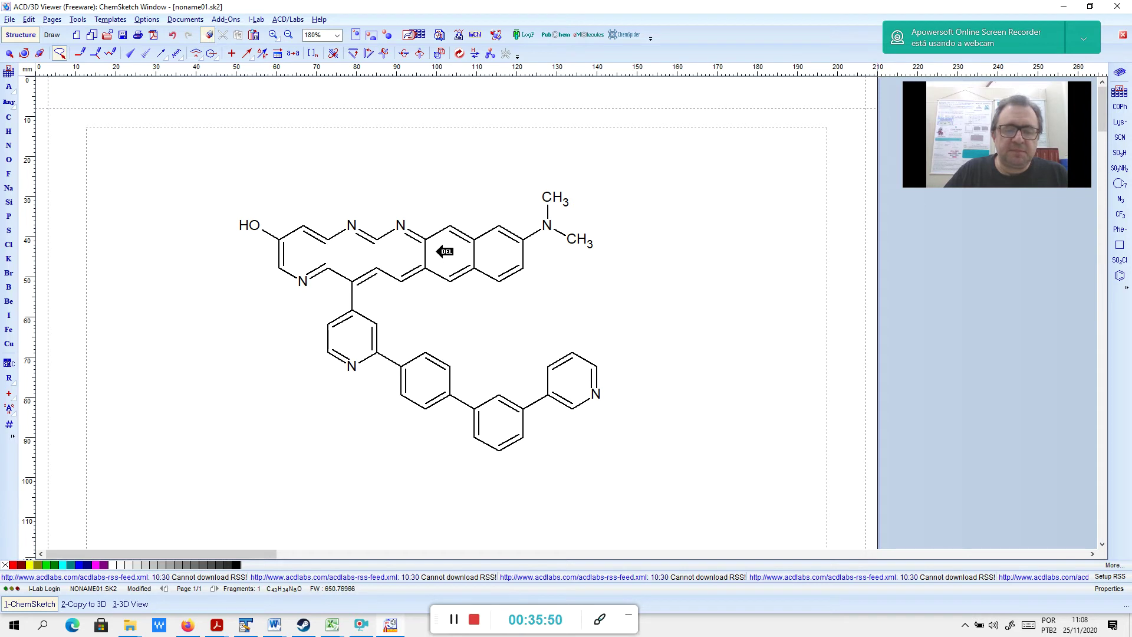
{"action": "left_click", "coordinate": [425, 251]}
{"action": "left_click", "coordinate": [473, 251]}
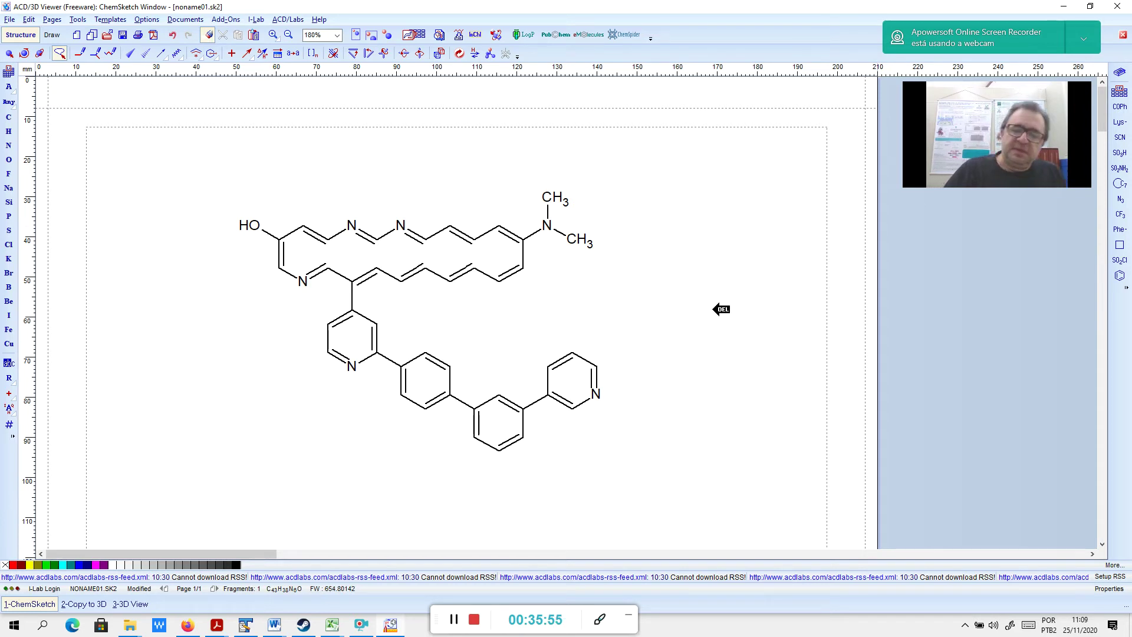
{"action": "left_click", "coordinate": [8, 117]}
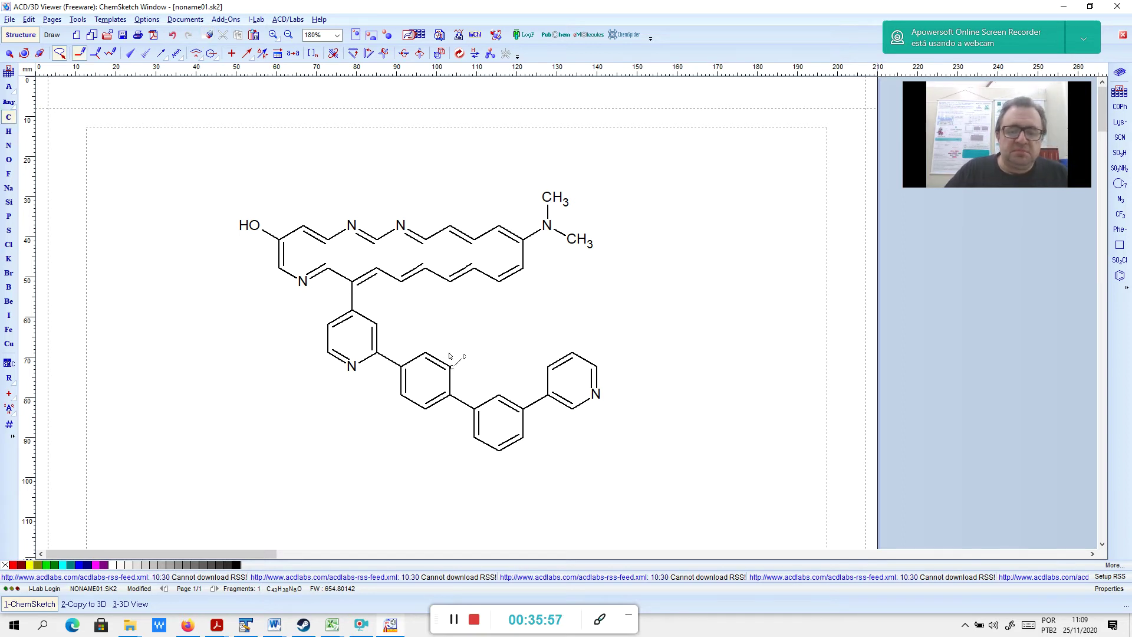
{"action": "left_click_drag", "start_coordinate": [450, 285], "coordinate": [426, 354]}
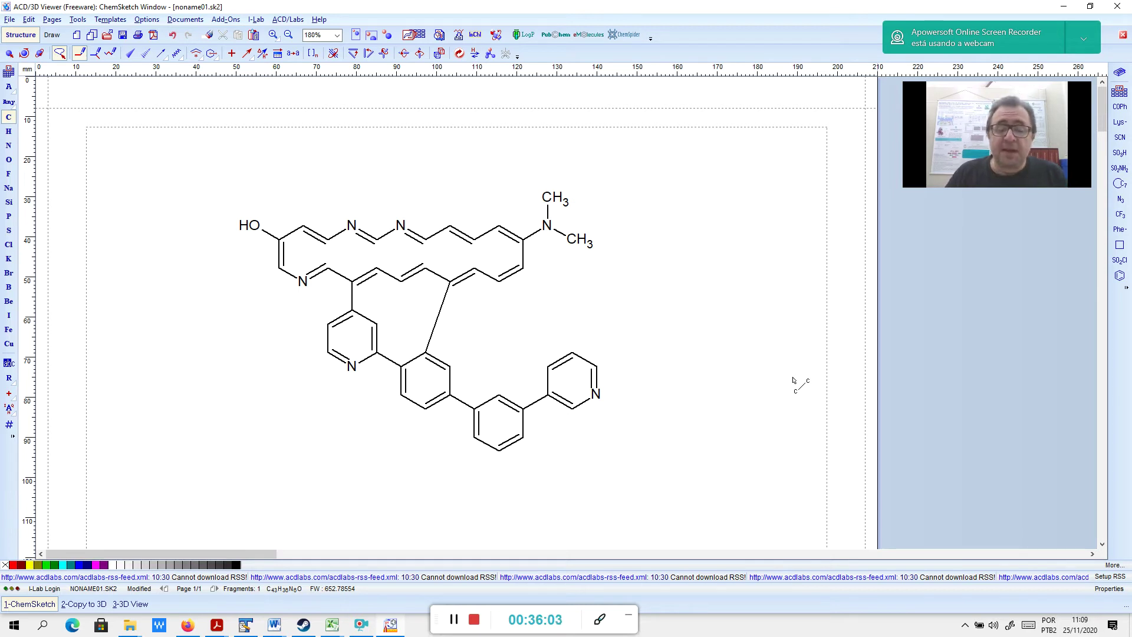
Clean the macrocyclic structure twice and undo both cleanings
{"action": "left_click", "coordinate": [77, 19]}
{"action": "left_click", "coordinate": [94, 49]}
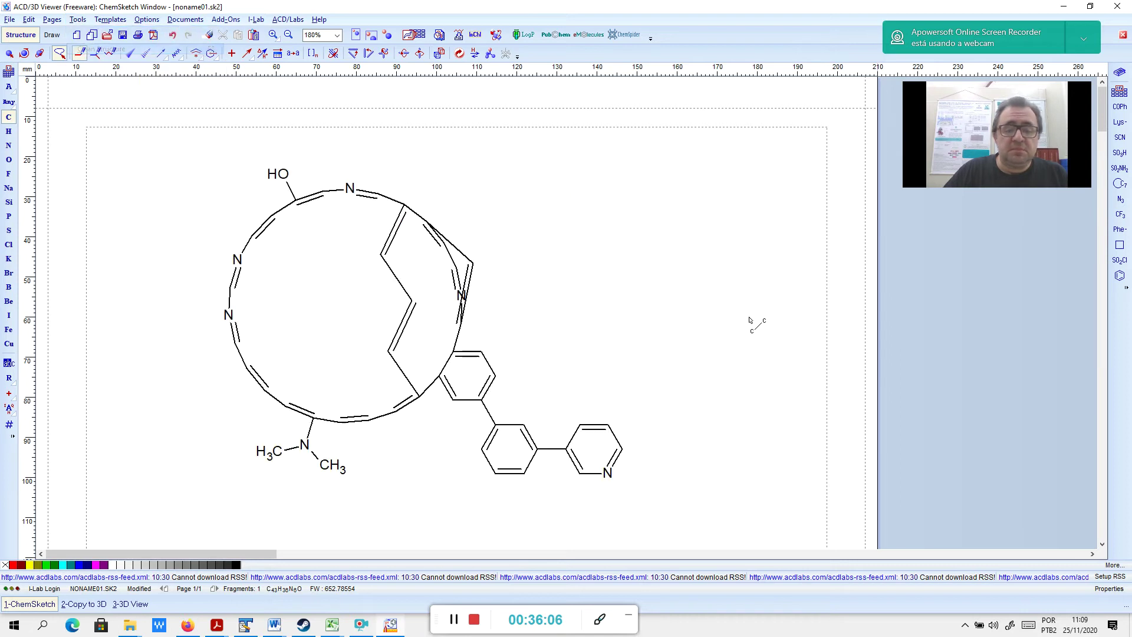
{"action": "left_click", "coordinate": [77, 19]}
{"action": "left_click", "coordinate": [95, 49]}
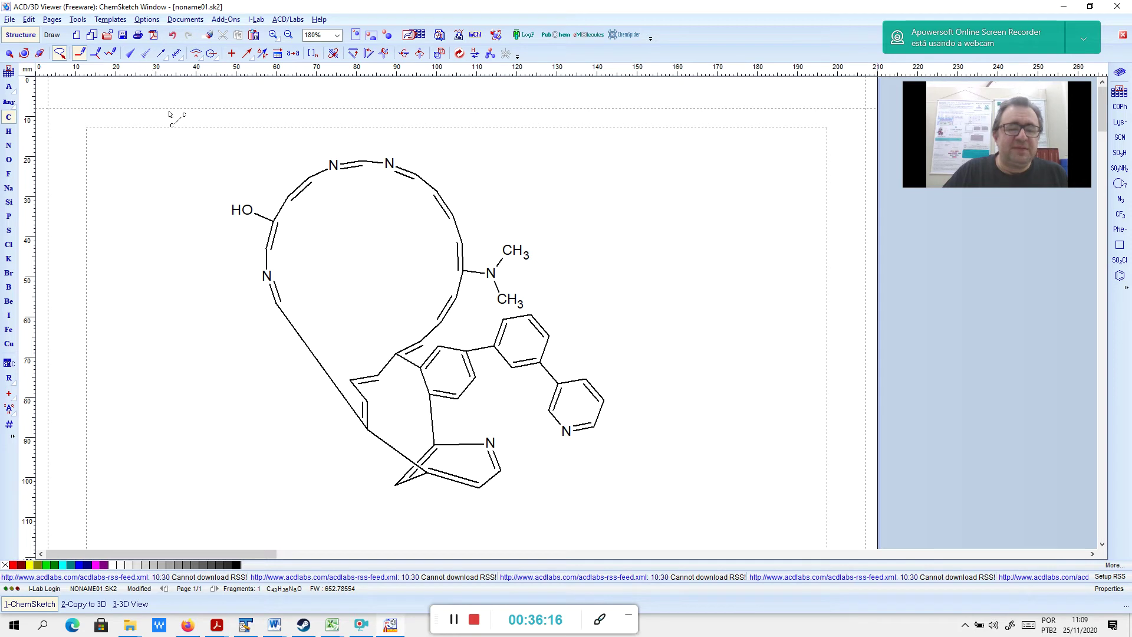
{"action": "left_click", "coordinate": [173, 36]}
{"action": "left_click", "coordinate": [173, 35]}
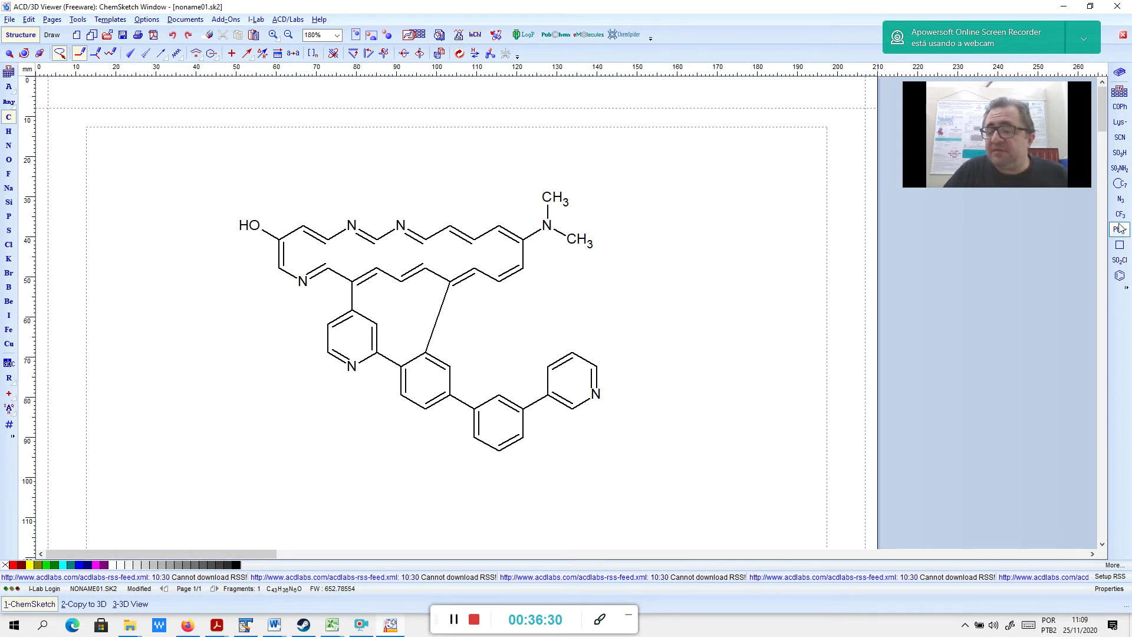
Select the whole molecule, move it to the page's upper-left corner and deselect it
{"action": "left_click", "coordinate": [9, 53]}
{"action": "mouse_move", "coordinate": [246, 171]}
{"action": "left_mouse_down"}
{"action": "mouse_move", "coordinate": [707, 495]}
{"action": "mouse_move", "coordinate": [672, 186]}
{"action": "left_mouse_up"}
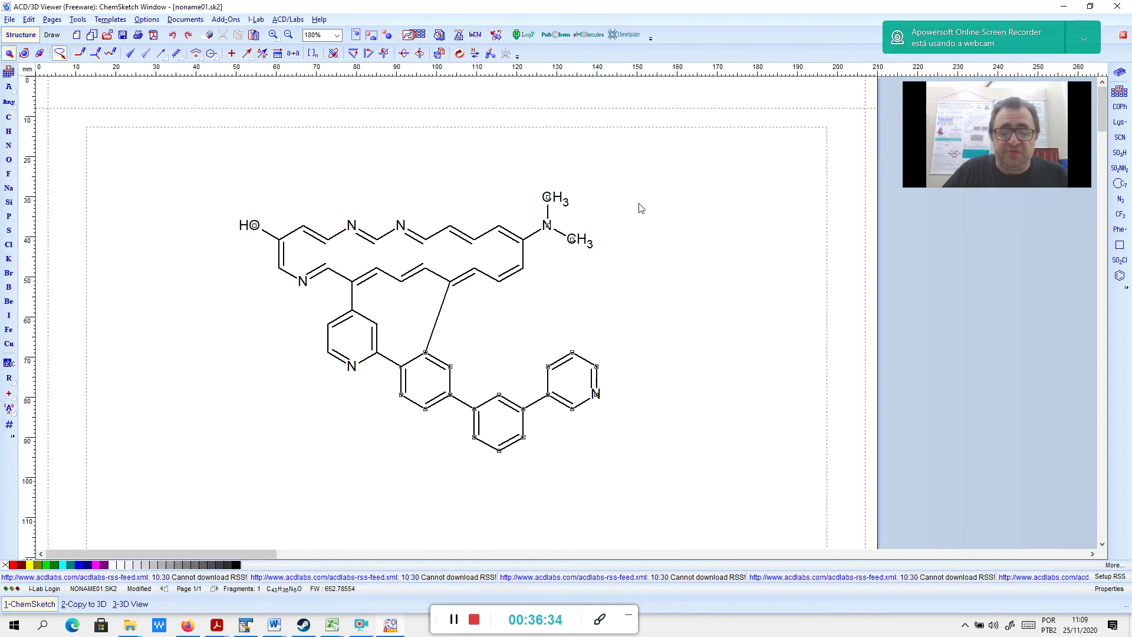
{"action": "left_click_drag", "start_coordinate": [528, 267], "coordinate": [376, 219]}
{"action": "left_click", "coordinate": [696, 229]}
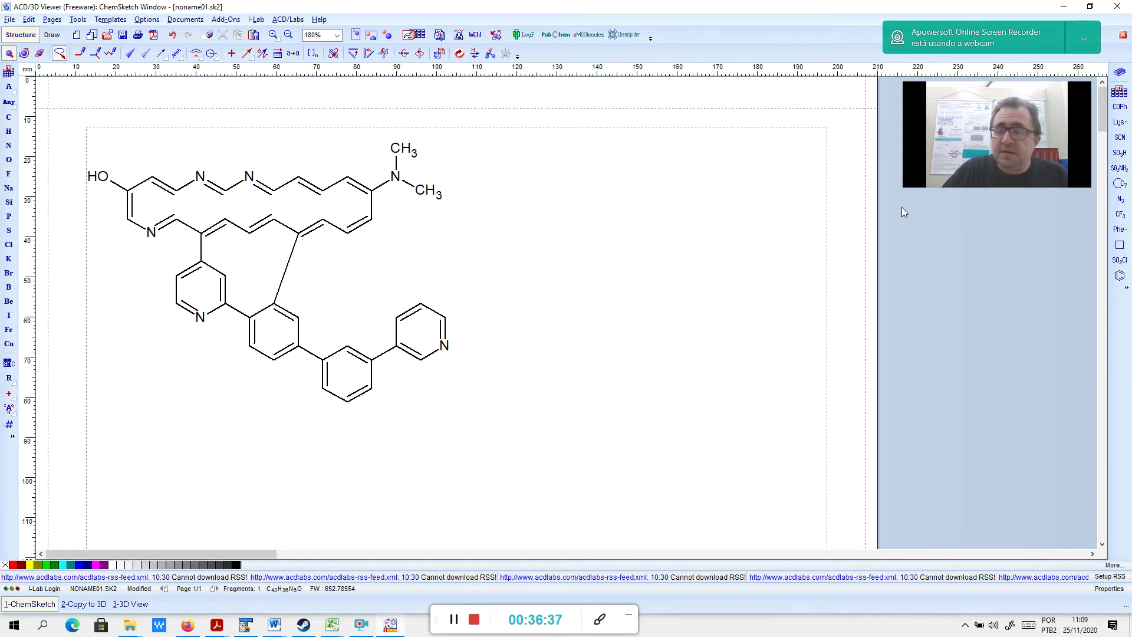
Pick the BOC protecting group from the Table of Radicals and attach it to the lower methyl of the dimethylamino group
{"action": "left_click", "coordinate": [1115, 95]}
{"action": "left_click_drag", "start_coordinate": [481, 210], "coordinate": [609, 126]}
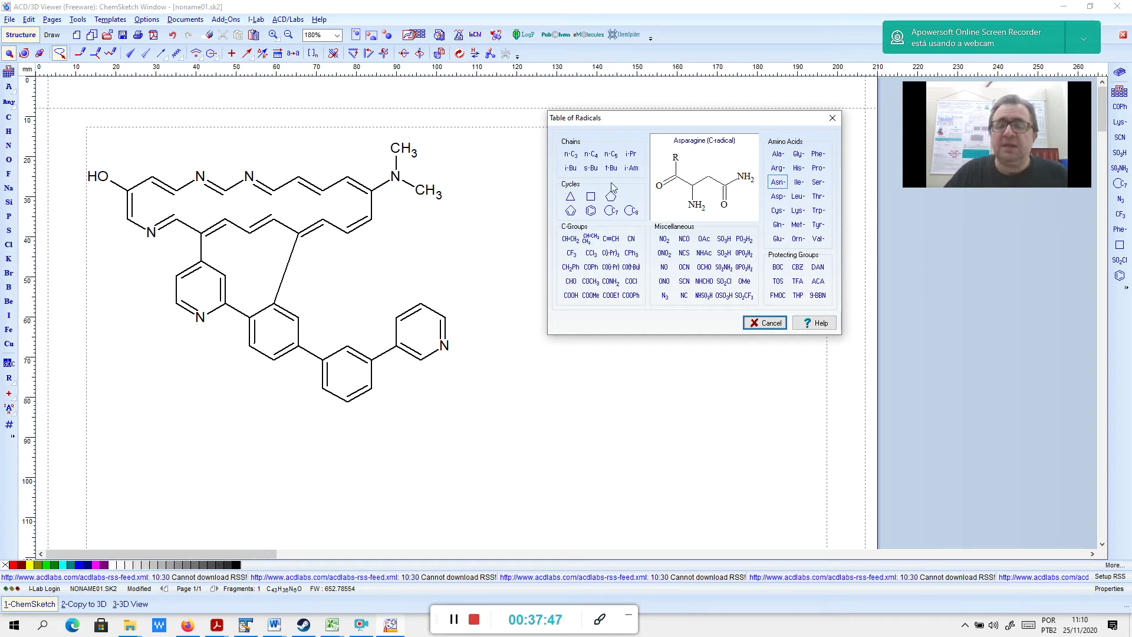
{"action": "left_click", "coordinate": [778, 267]}
{"action": "left_click", "coordinate": [437, 196]}
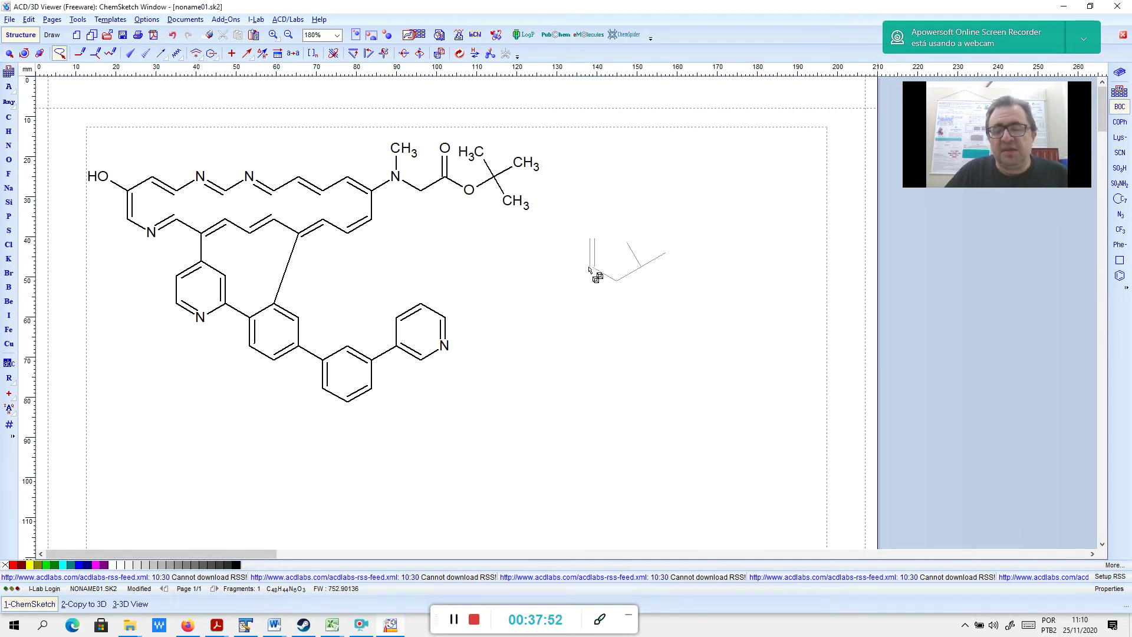
Pick the Tyr amino acid from the Table of Radicals and attach it to the lower phenyl ring, beside the pyridyl-bearing carbon
{"action": "left_click", "coordinate": [1119, 91]}
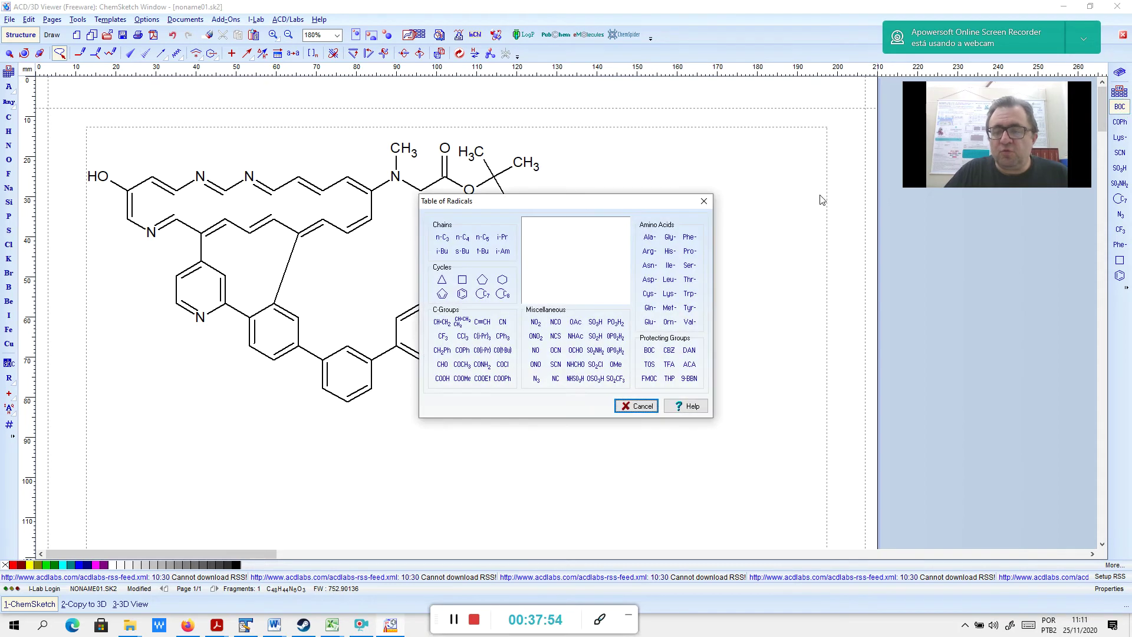
{"action": "left_click", "coordinate": [688, 308]}
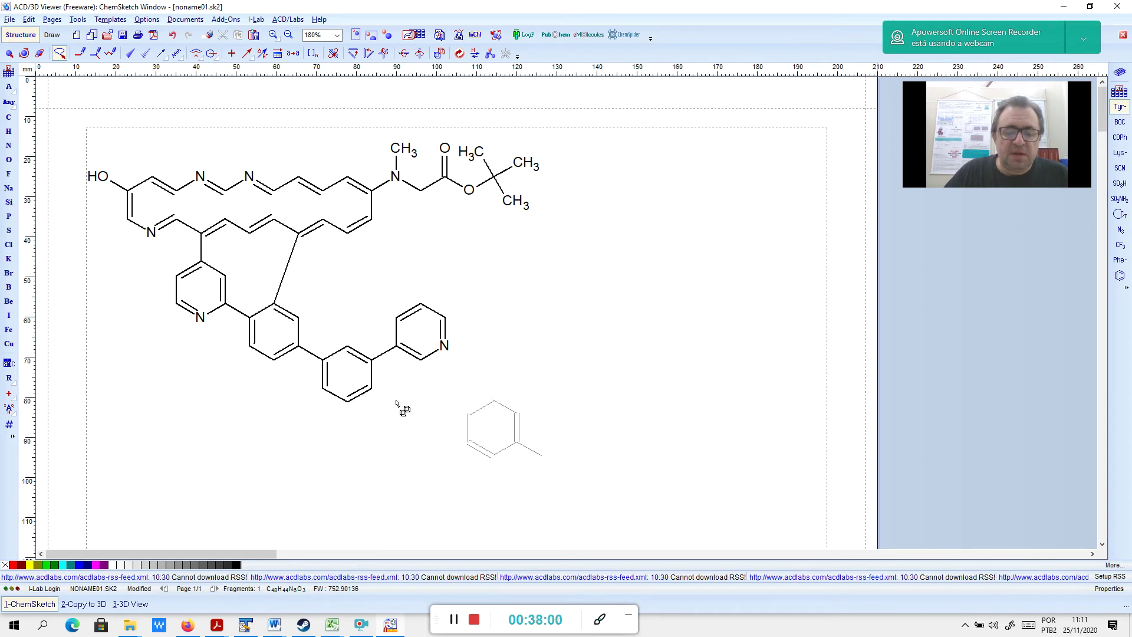
{"action": "left_click", "coordinate": [376, 394]}
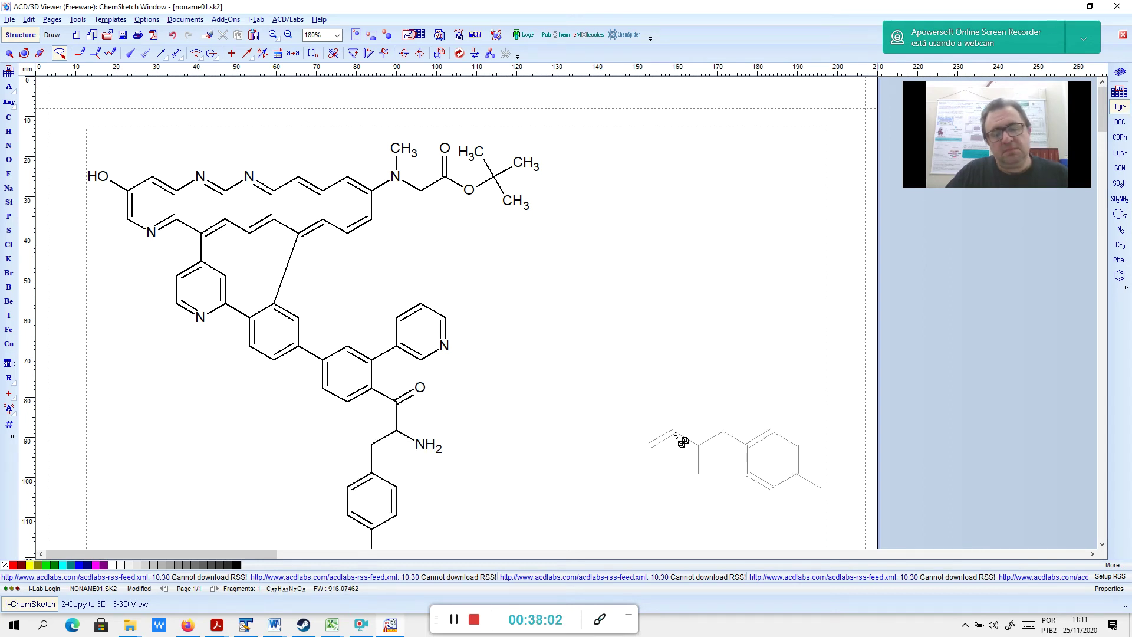
{"action": "scroll", "coordinate": [679, 439], "scroll_direction": "down", "scroll_amount": 2}
{"action": "scroll", "coordinate": [676, 434], "scroll_direction": "up", "scroll_amount": 1}
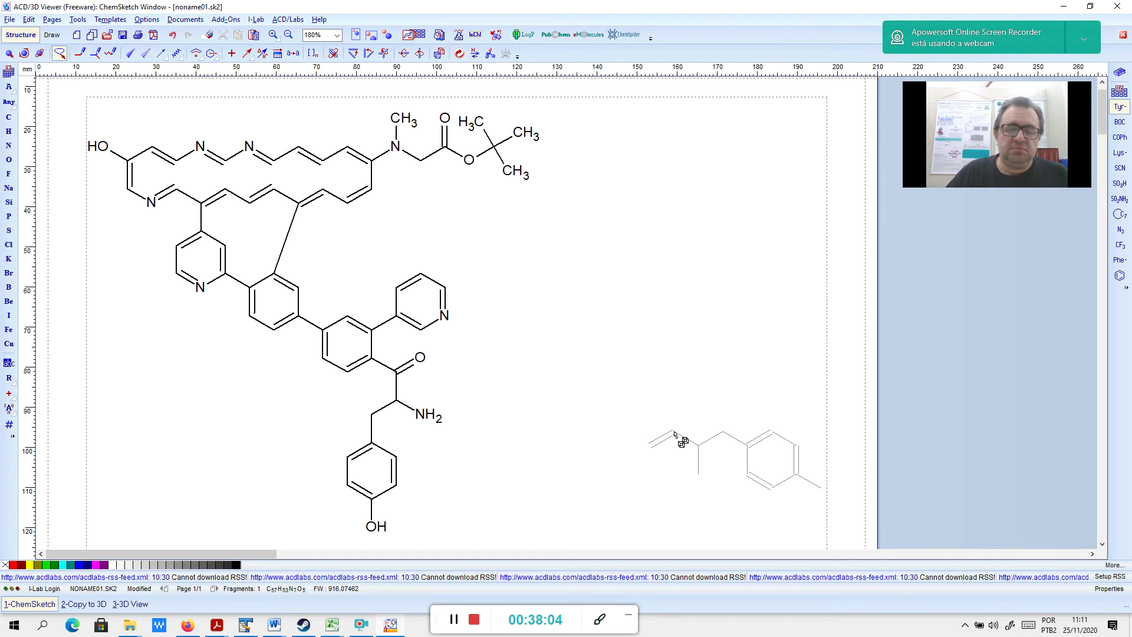
Attach a seven-membered C7 ring radical to the free lower-left carbon of the central phenyl ring and fuse a second one onto it
{"action": "left_click", "coordinate": [1119, 214]}
{"action": "left_click", "coordinate": [249, 318]}
{"action": "left_click", "coordinate": [223, 368]}
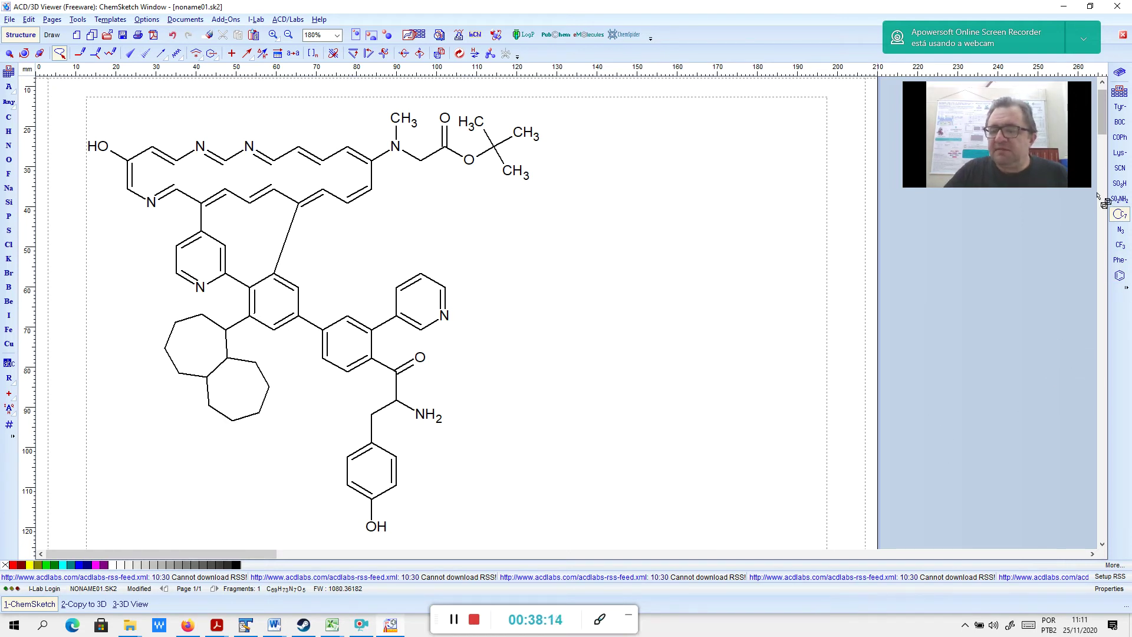
Attach the CO(t-Bu) radical to the pyridine carbon beside the nitrogen and extend it into a chain of four such groups
{"action": "left_click", "coordinate": [1119, 91]}
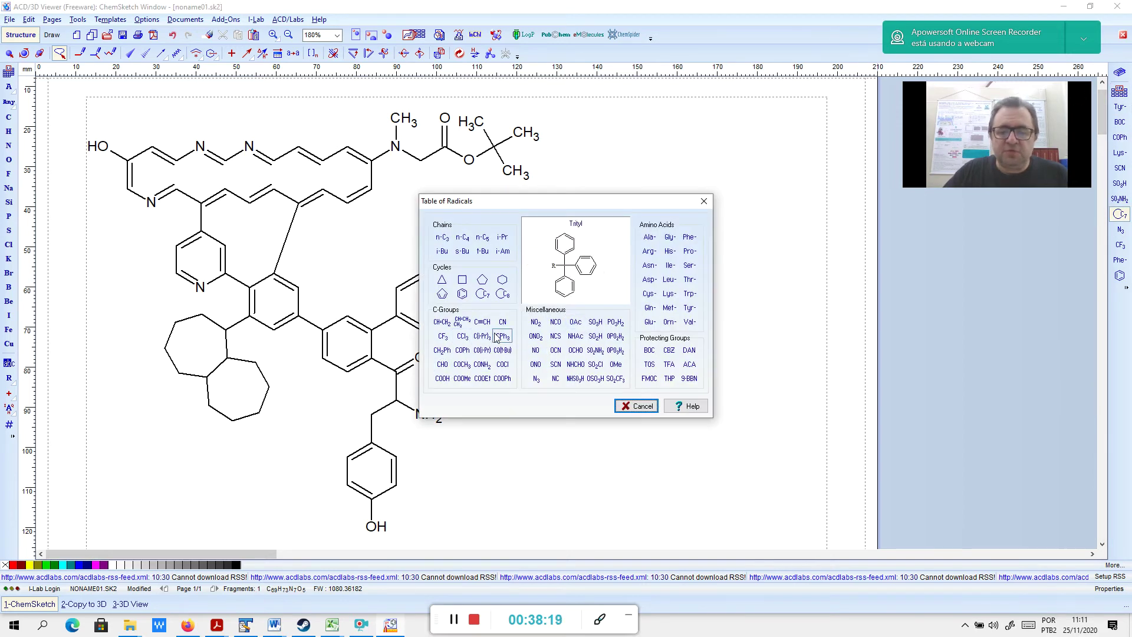
{"action": "left_click", "coordinate": [502, 350]}
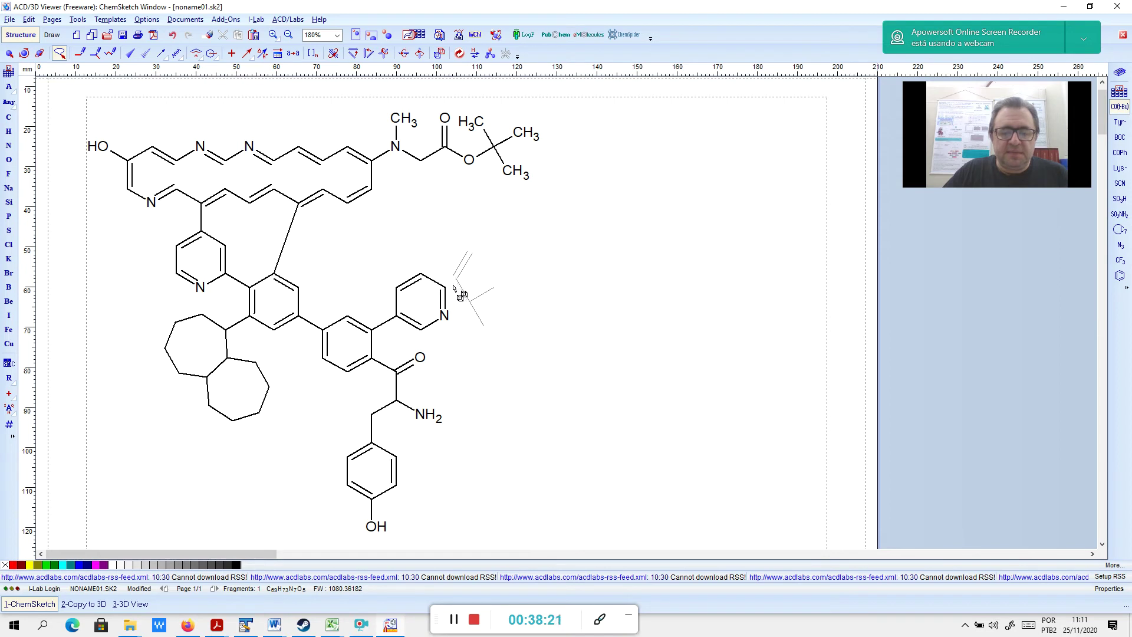
{"action": "left_click", "coordinate": [447, 288]}
{"action": "left_click", "coordinate": [519, 301]}
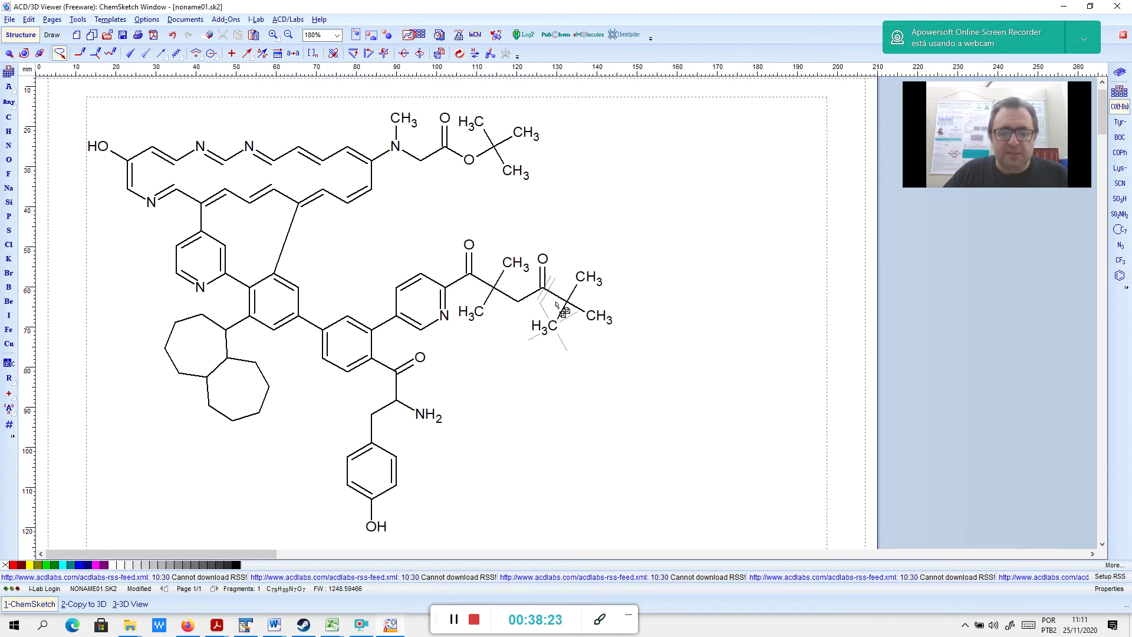
{"action": "left_click", "coordinate": [591, 314]}
{"action": "left_click", "coordinate": [665, 329]}
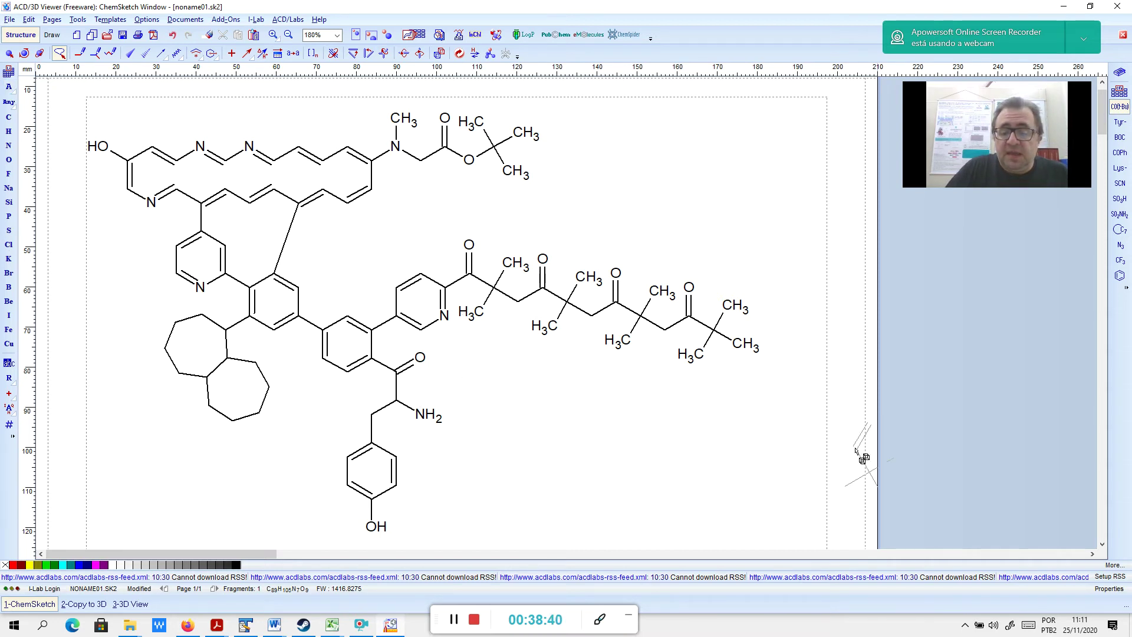
Replace two methyls on the last carbon of the CO(t-Bu) chain, the lower-left one with nitrogen and the lower-right one with oxygen
{"action": "left_click", "coordinate": [8, 145]}
{"action": "left_click", "coordinate": [79, 53]}
{"action": "left_click", "coordinate": [691, 354]}
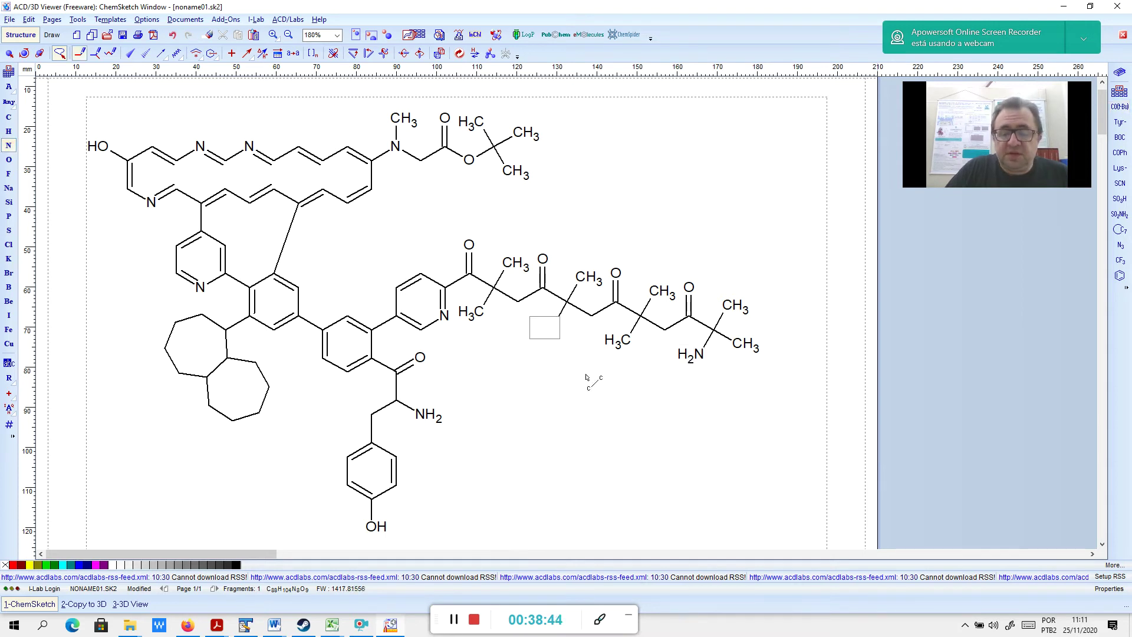
{"action": "left_click", "coordinate": [8, 159]}
{"action": "left_click", "coordinate": [744, 343]}
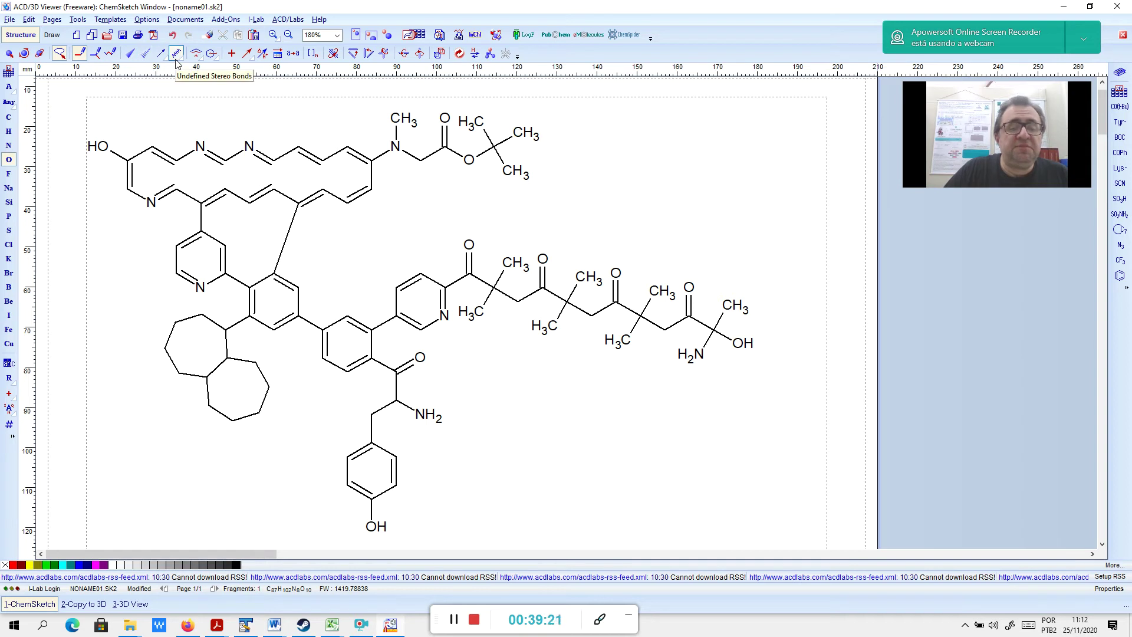
Convert the bond to the methyl on the chain's last carbon into an up stereo bond, cycling through its orientations and styles
{"action": "left_click", "coordinate": [130, 55]}
{"action": "left_click", "coordinate": [724, 335]}
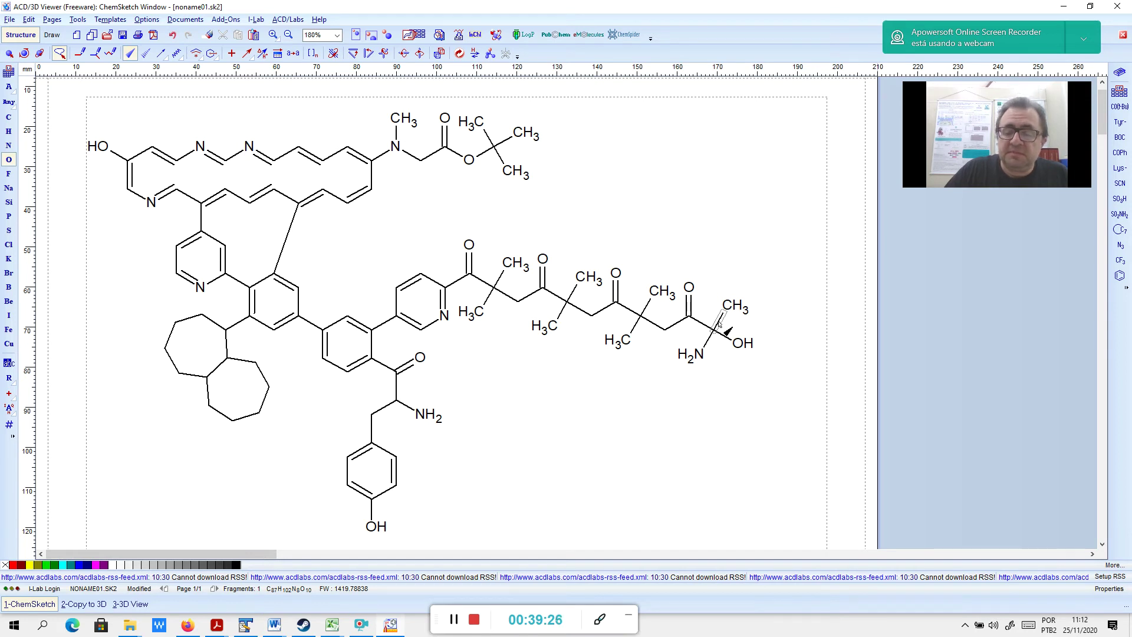
{"action": "left_click", "coordinate": [720, 321]}
{"action": "left_click", "coordinate": [724, 324]}
{"action": "left_click", "coordinate": [723, 324]}
{"action": "left_click", "coordinate": [721, 323]}
{"action": "left_click", "coordinate": [721, 323]}
{"action": "left_click", "coordinate": [721, 323]}
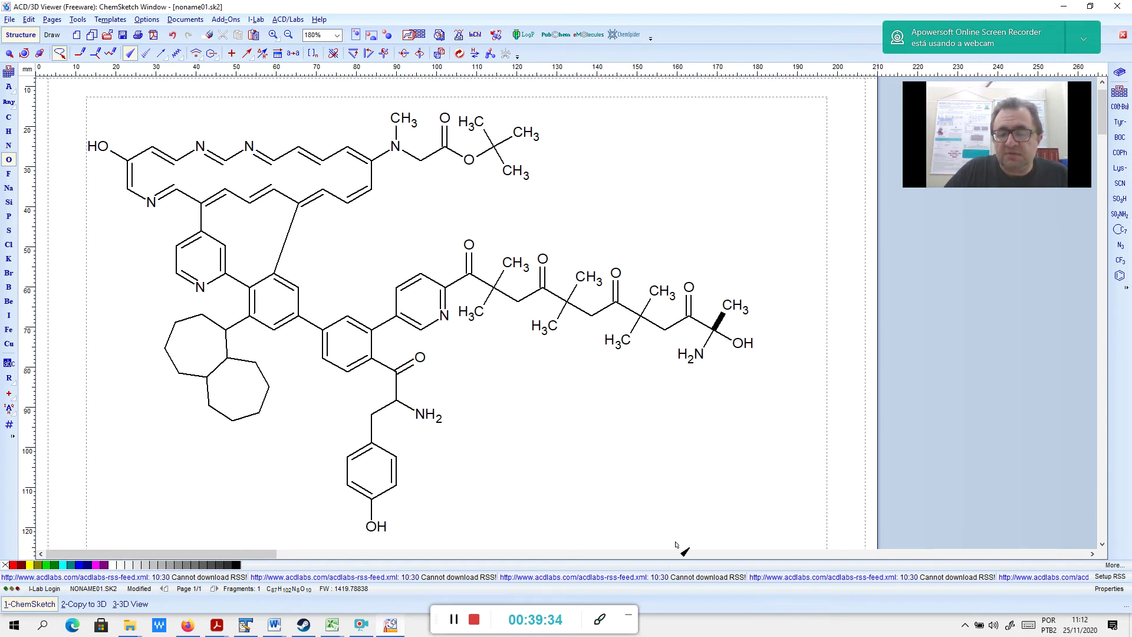
{"action": "left_click", "coordinate": [718, 325]}
{"action": "left_click", "coordinate": [717, 328]}
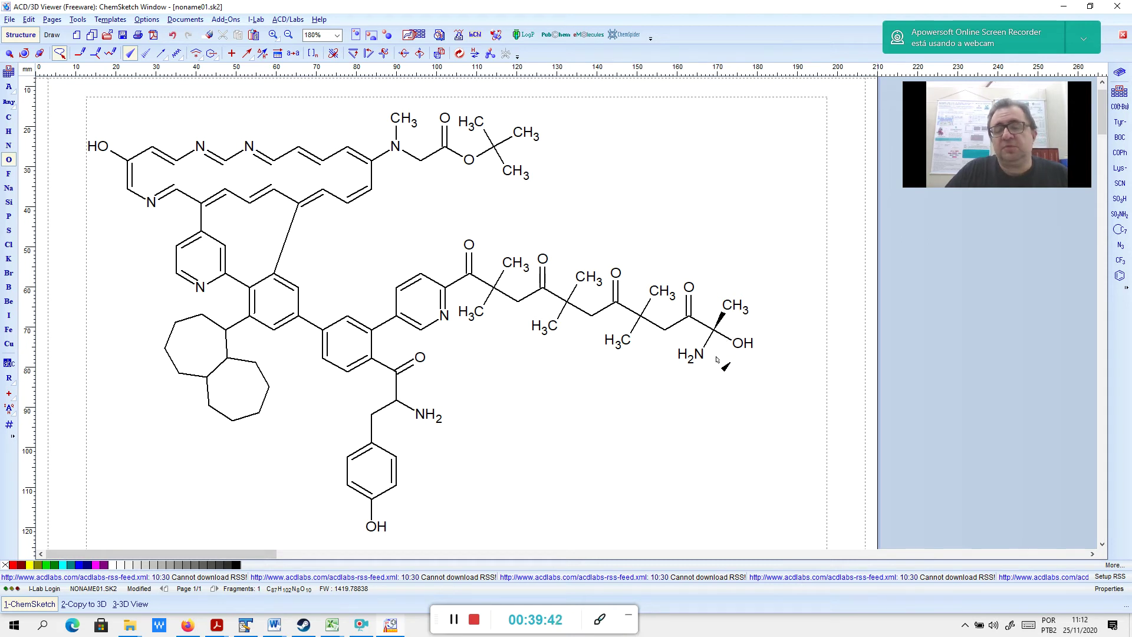
{"action": "left_click", "coordinate": [720, 325]}
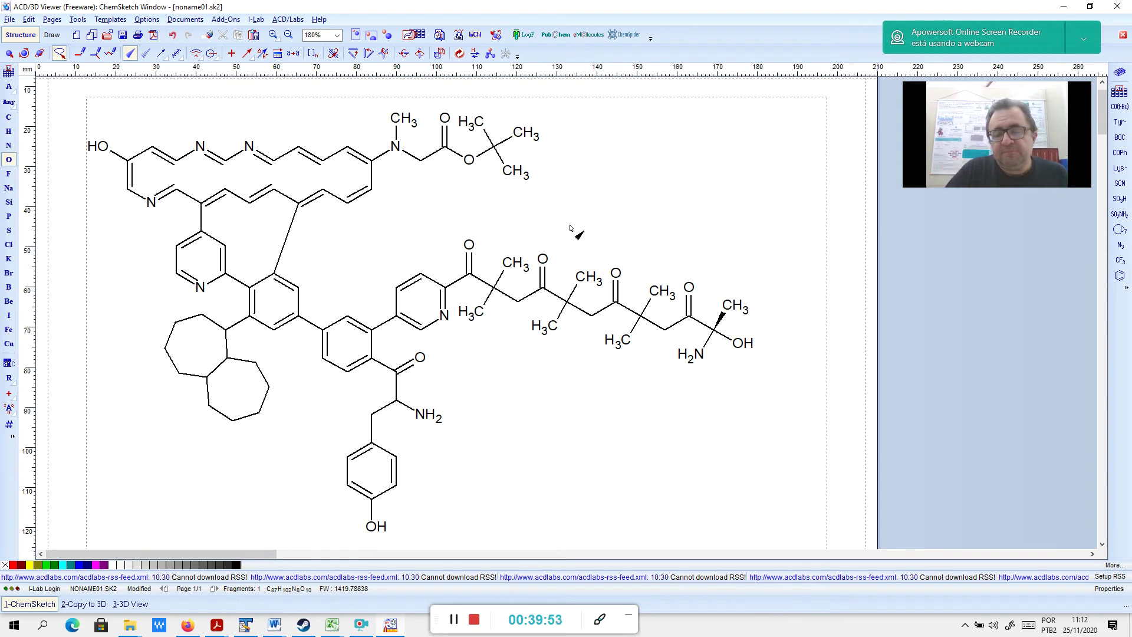
Convert the terminal methyl's bond to a down stereo bond and replace that with an undefined stereo bond
{"action": "left_click", "coordinate": [146, 53]}
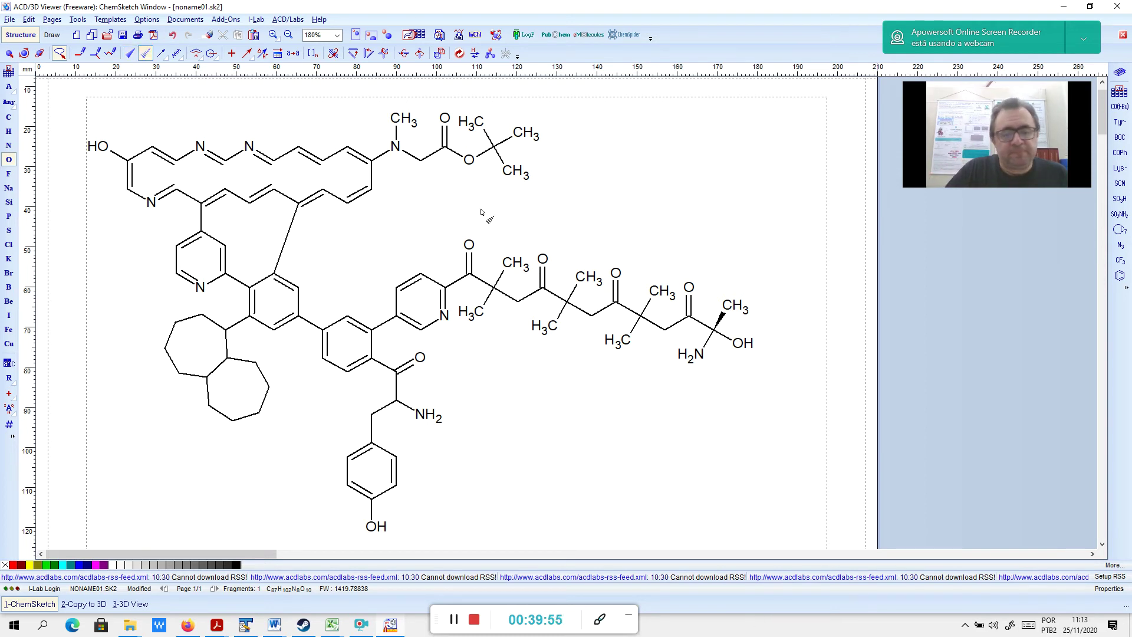
{"action": "left_click", "coordinate": [719, 324]}
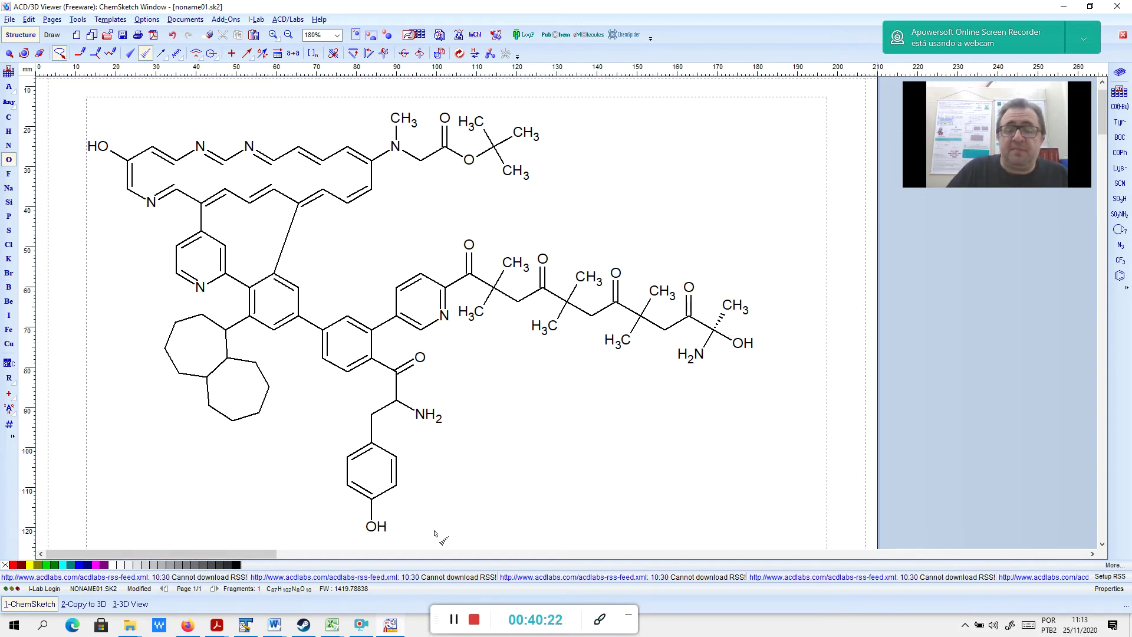
{"action": "left_click", "coordinate": [176, 53]}
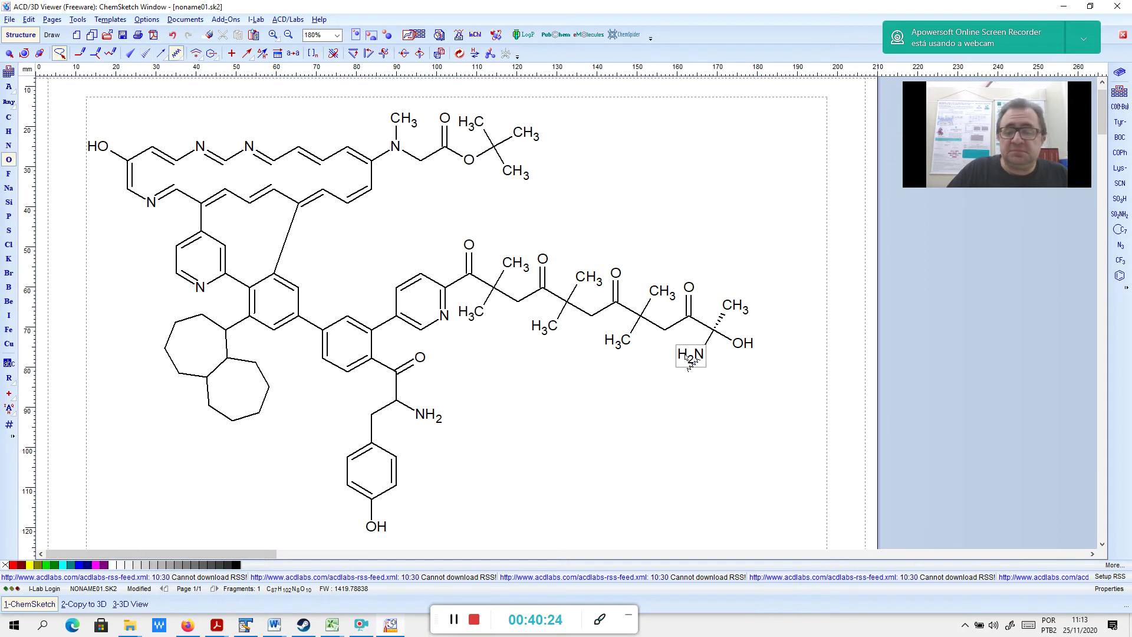
{"action": "left_click", "coordinate": [719, 321]}
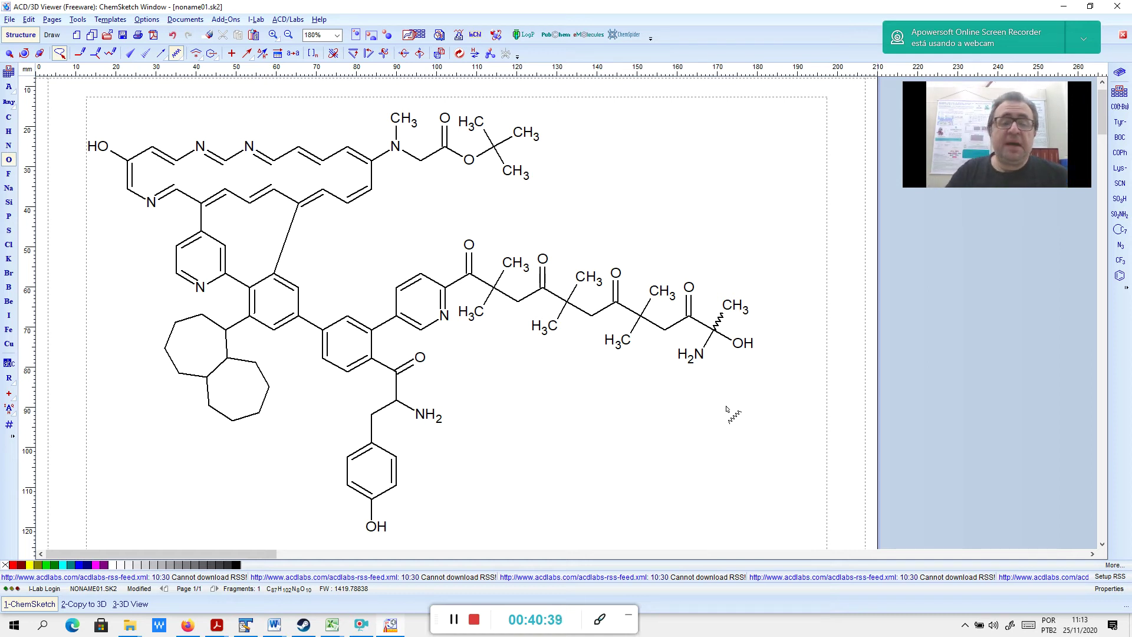
{"action": "left_click", "coordinate": [176, 54]}
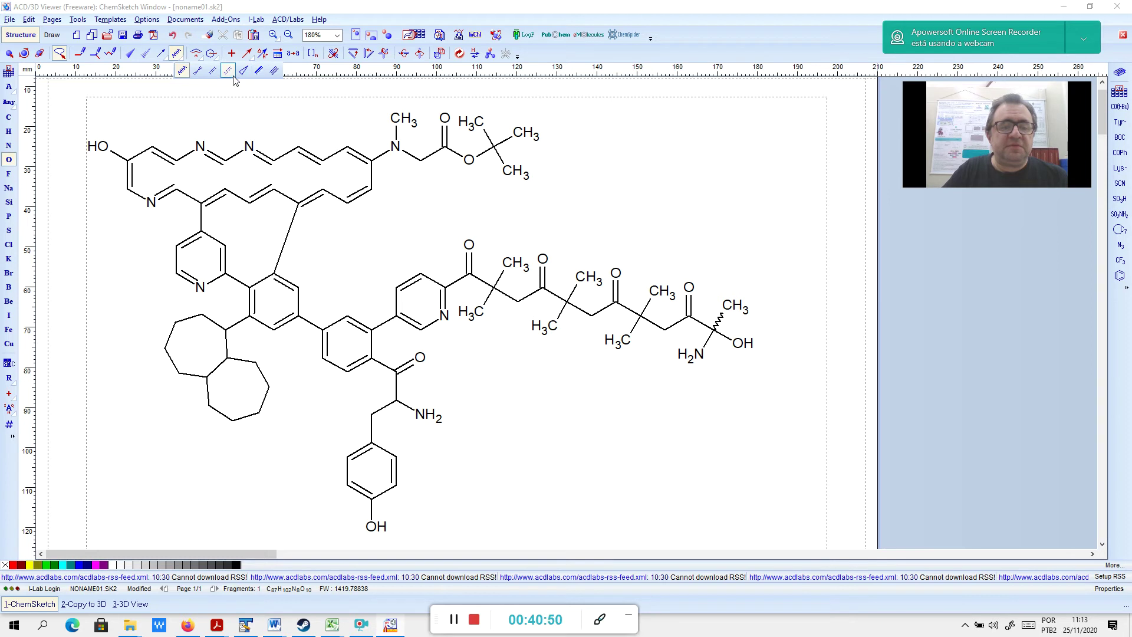
{"action": "left_click", "coordinate": [182, 72]}
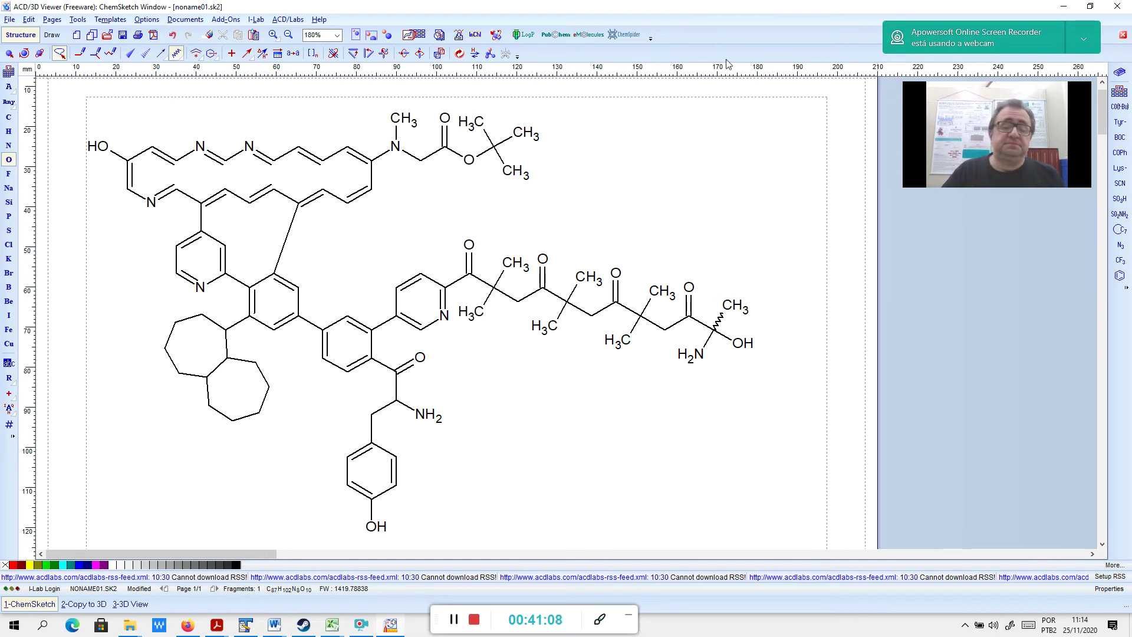
Select the entire molecule and delete it from the page
{"action": "left_click", "coordinate": [9, 53]}
{"action": "mouse_move", "coordinate": [503, 99]}
{"action": "left_mouse_down"}
{"action": "mouse_move", "coordinate": [222, 101]}
{"action": "mouse_move", "coordinate": [85, 301]}
{"action": "left_mouse_up"}
{"action": "mouse_move", "coordinate": [101, 344]}
{"action": "left_mouse_down"}
{"action": "mouse_move", "coordinate": [398, 537]}
{"action": "mouse_move", "coordinate": [783, 314]}
{"action": "mouse_move", "coordinate": [794, 291]}
{"action": "left_mouse_up"}
{"action": "key", "text": "Delete"}
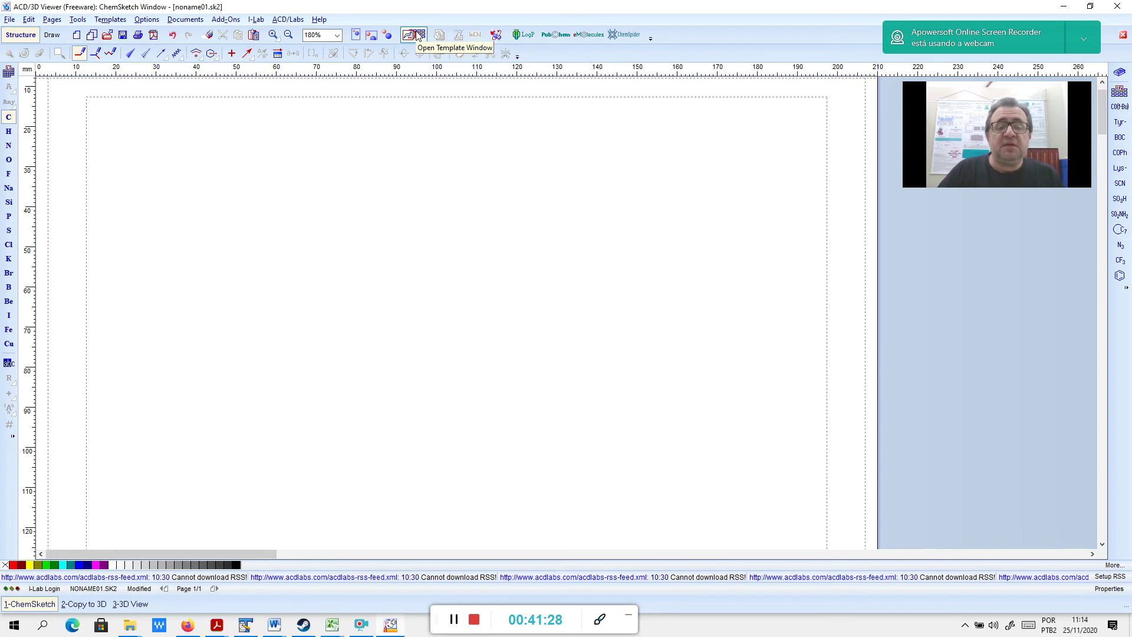
Browse the structure templates for carbohydrates, alkaloids, N-rings, O- and S-rings and vitamins, and place Vitamin B5 (pantothenic acid) on the page
{"action": "left_click", "coordinate": [417, 36]}
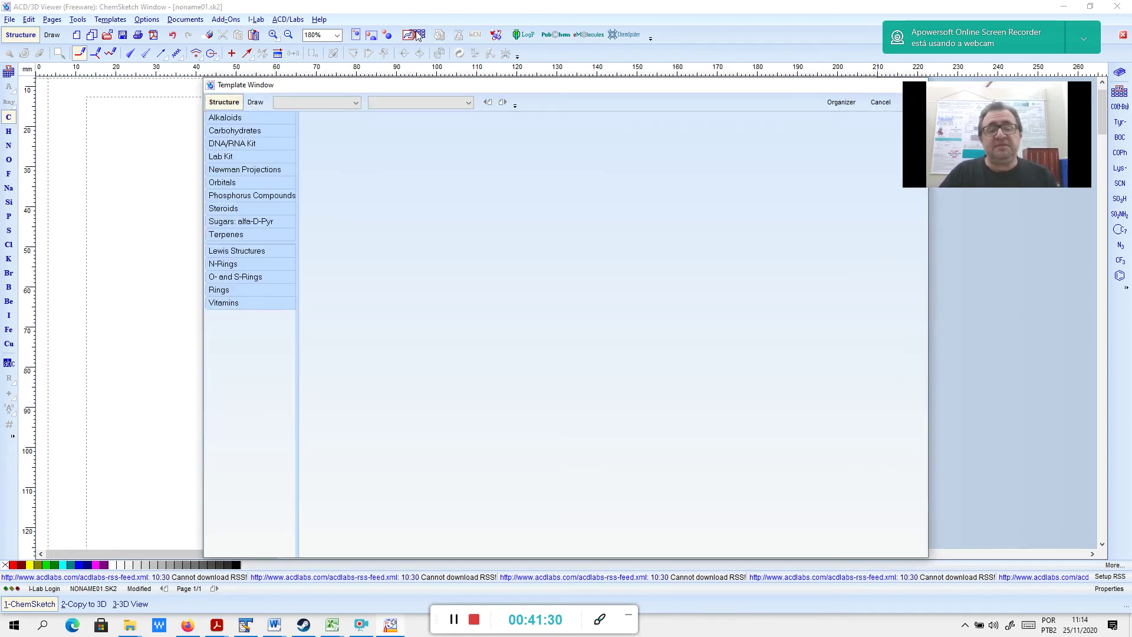
{"action": "left_click", "coordinate": [269, 130]}
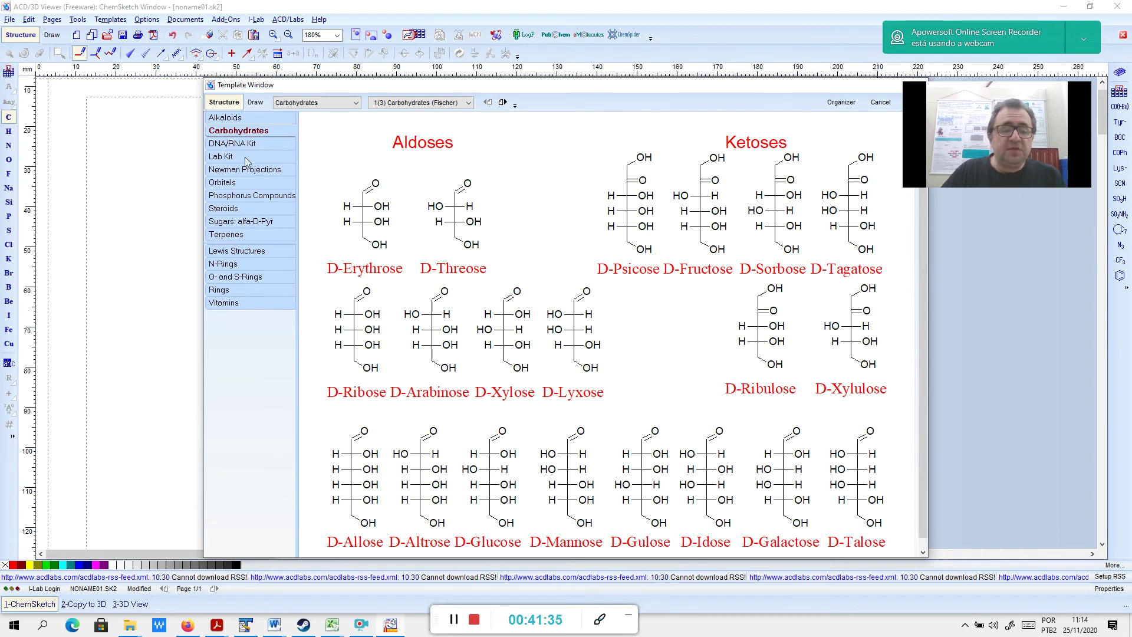
{"action": "left_click", "coordinate": [234, 120]}
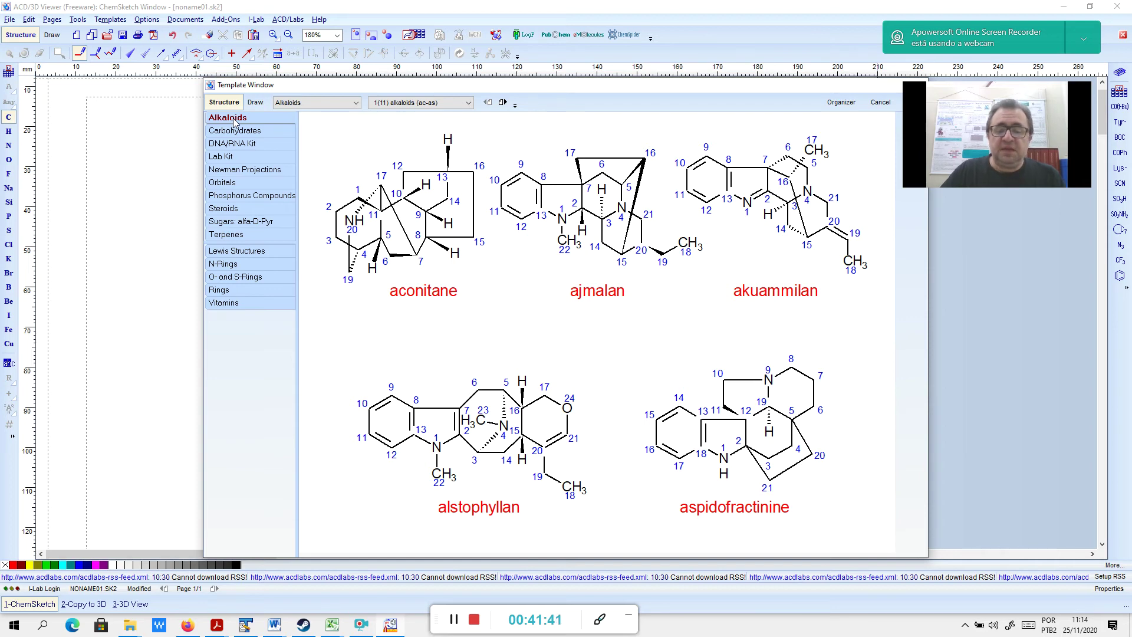
{"action": "left_click", "coordinate": [230, 265]}
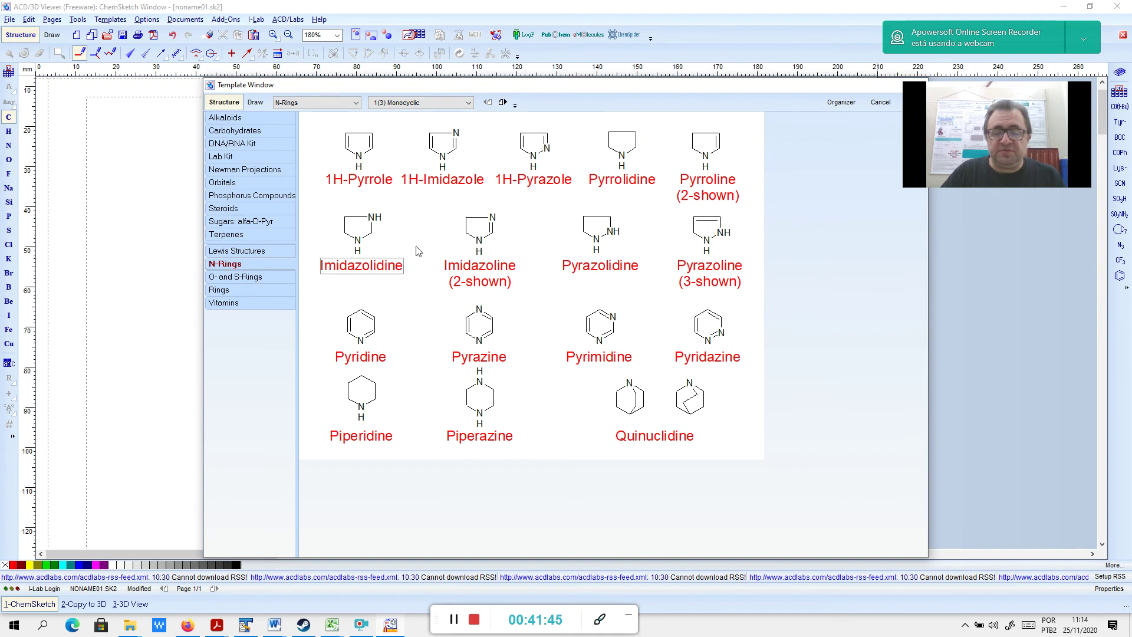
{"action": "left_click", "coordinate": [250, 279]}
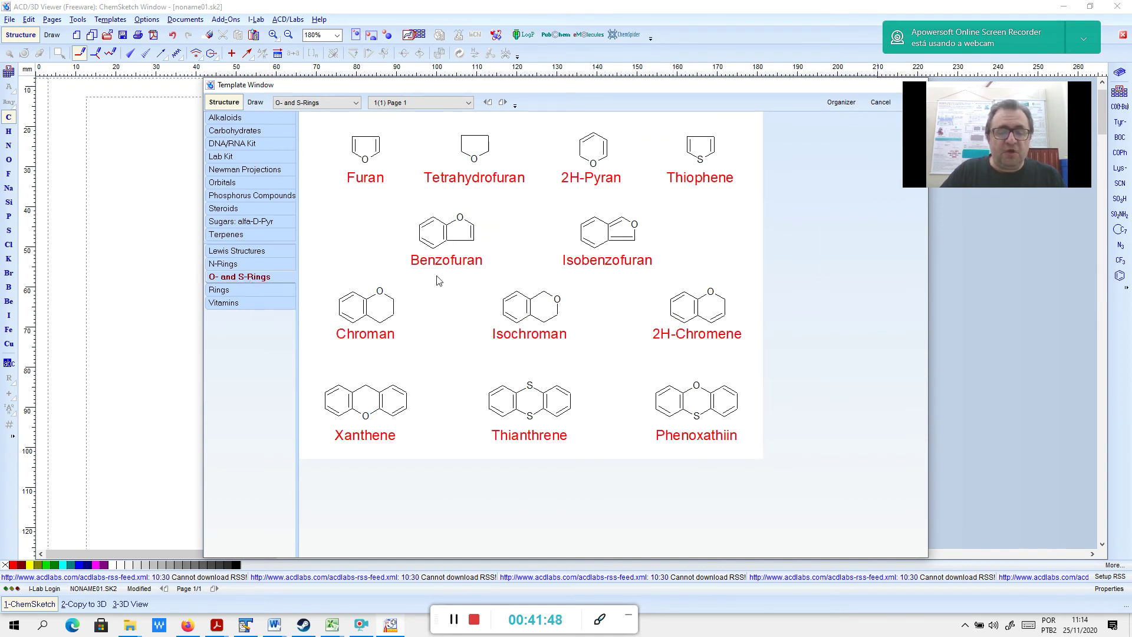
{"action": "left_click", "coordinate": [224, 303]}
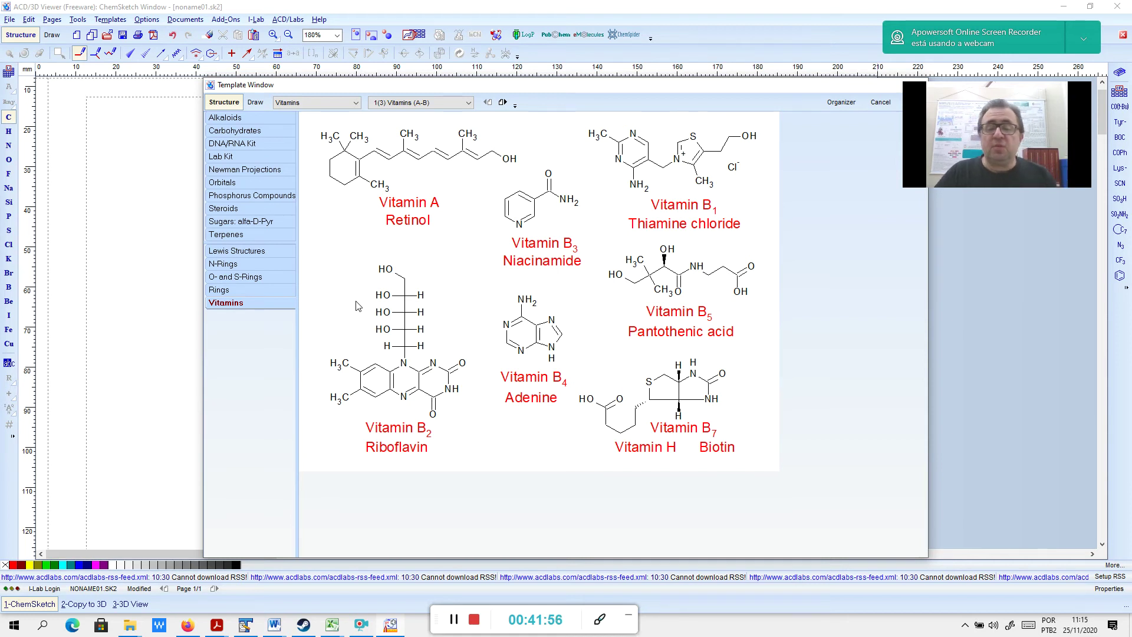
{"action": "left_click", "coordinate": [717, 274]}
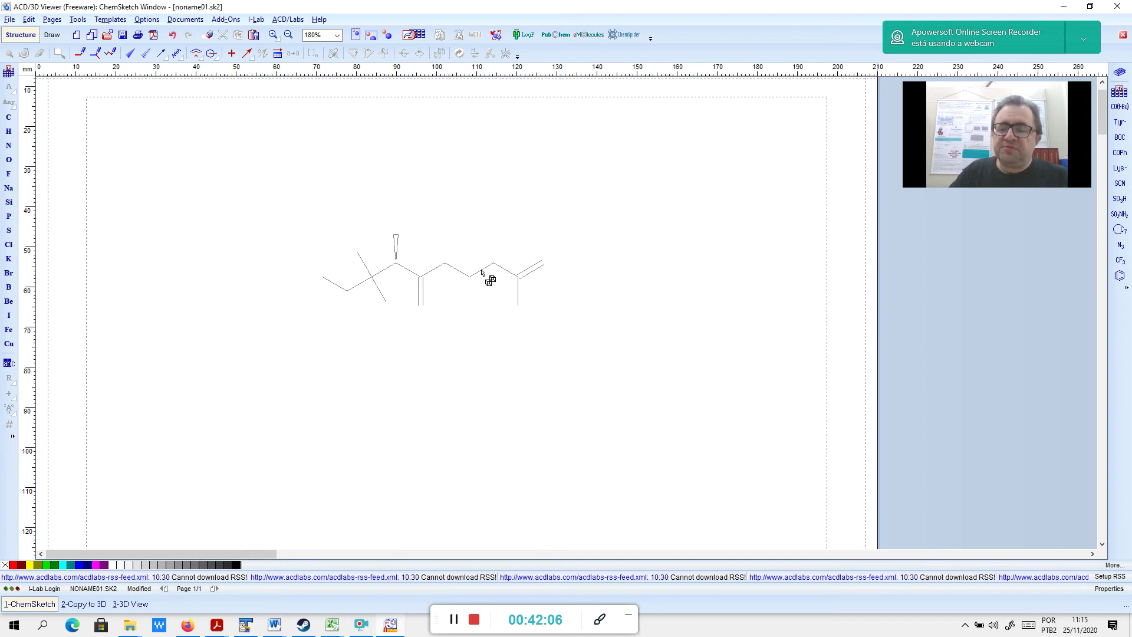
{"action": "left_click", "coordinate": [482, 272]}
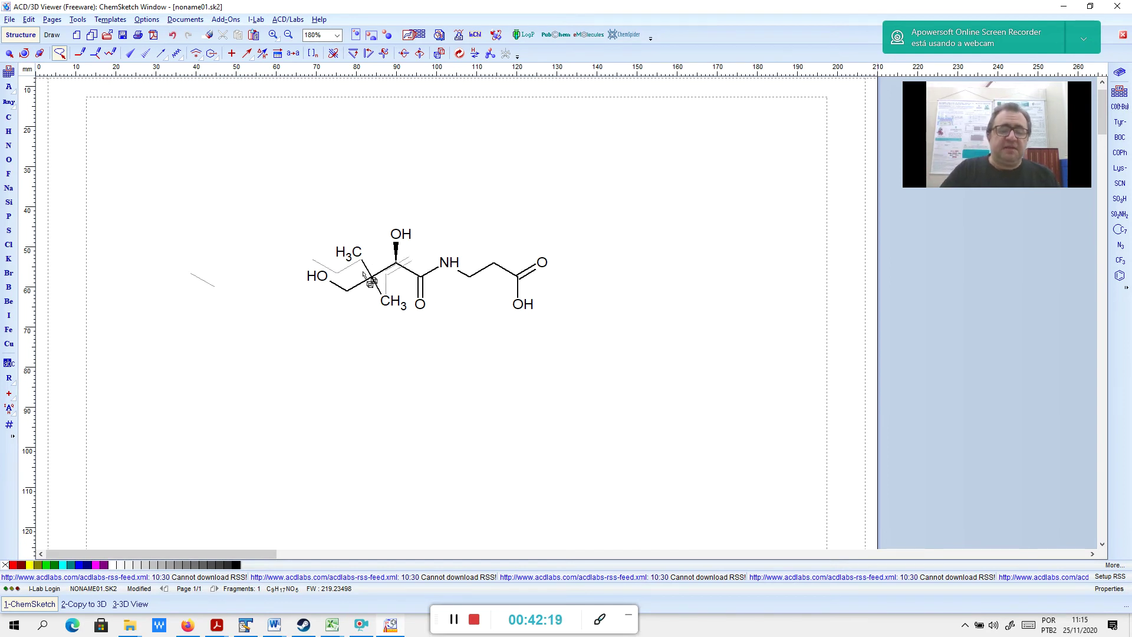
Replace the acid's double-bonded oxygen in the vitamin B5 structure with carbon and the adjacent chain CH2 with nitrogen
{"action": "left_click", "coordinate": [8, 117]}
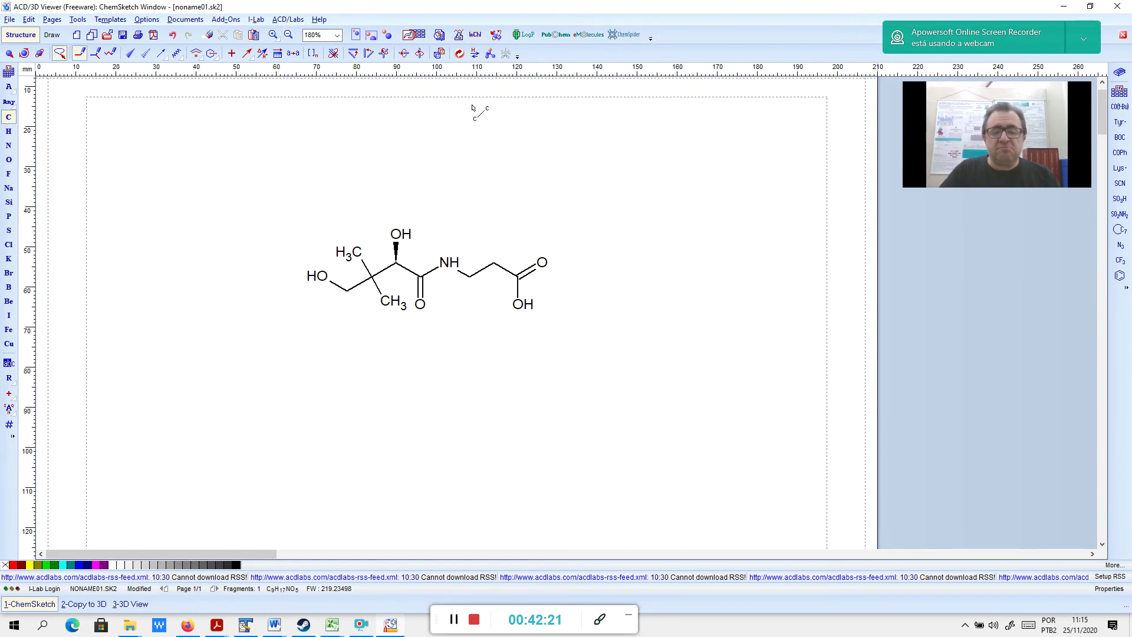
{"action": "left_click", "coordinate": [542, 264]}
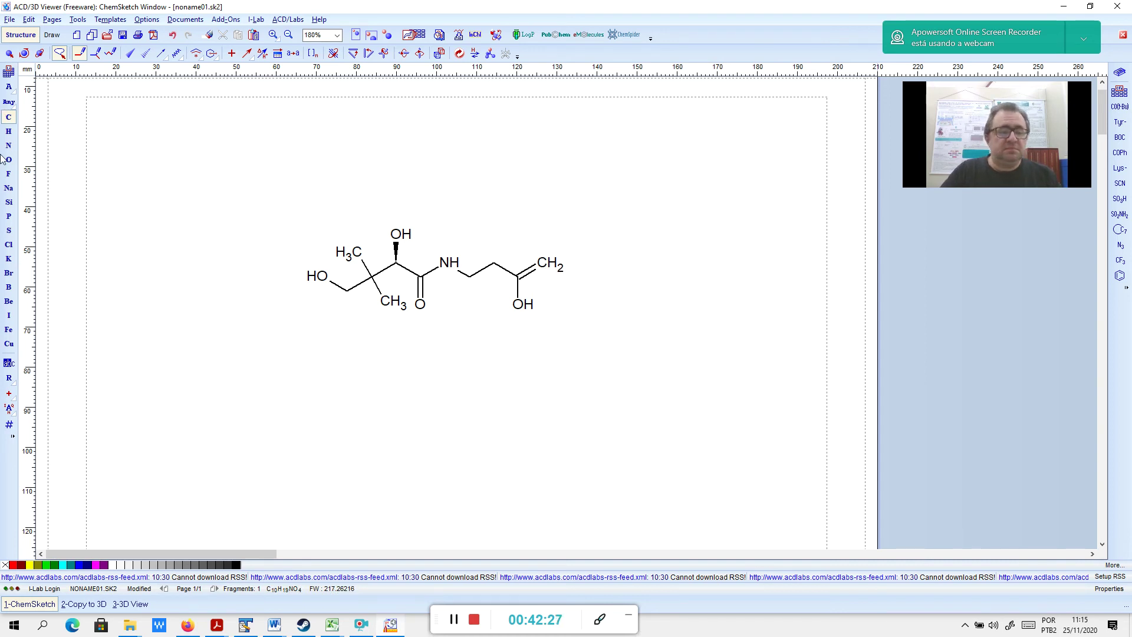
{"action": "left_click", "coordinate": [9, 145]}
{"action": "left_click", "coordinate": [494, 264]}
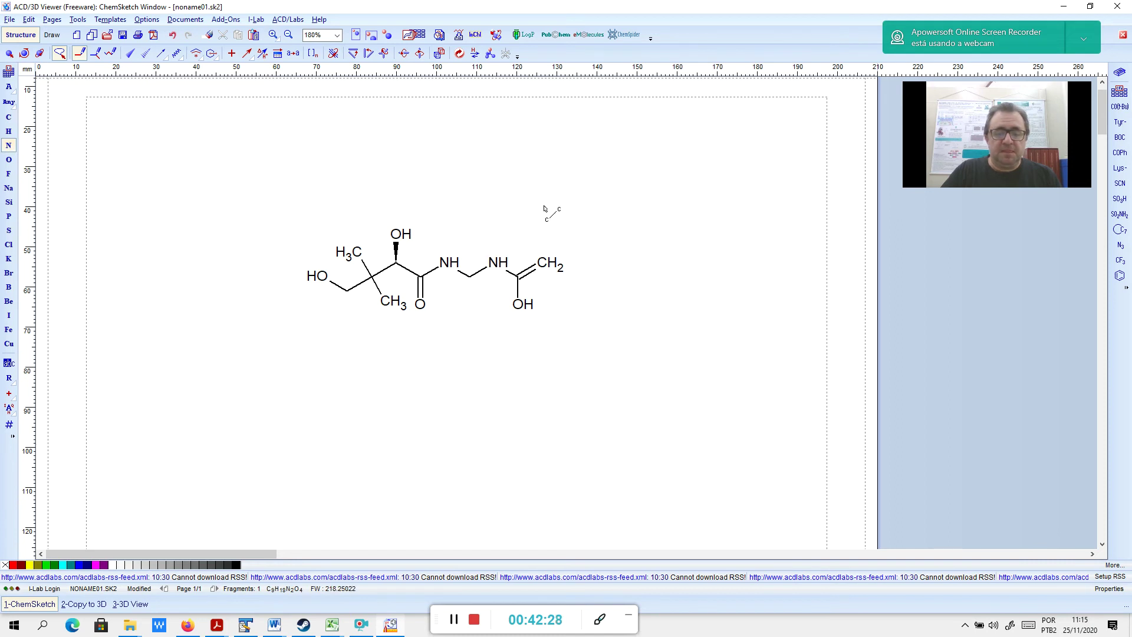
Select the whole modified vitamin structure, move it to the page's upper-left corner and deselect it
{"action": "left_click", "coordinate": [8, 54]}
{"action": "key", "text": "ctrl+a"}
{"action": "left_click_drag", "start_coordinate": [516, 283], "coordinate": [304, 189]}
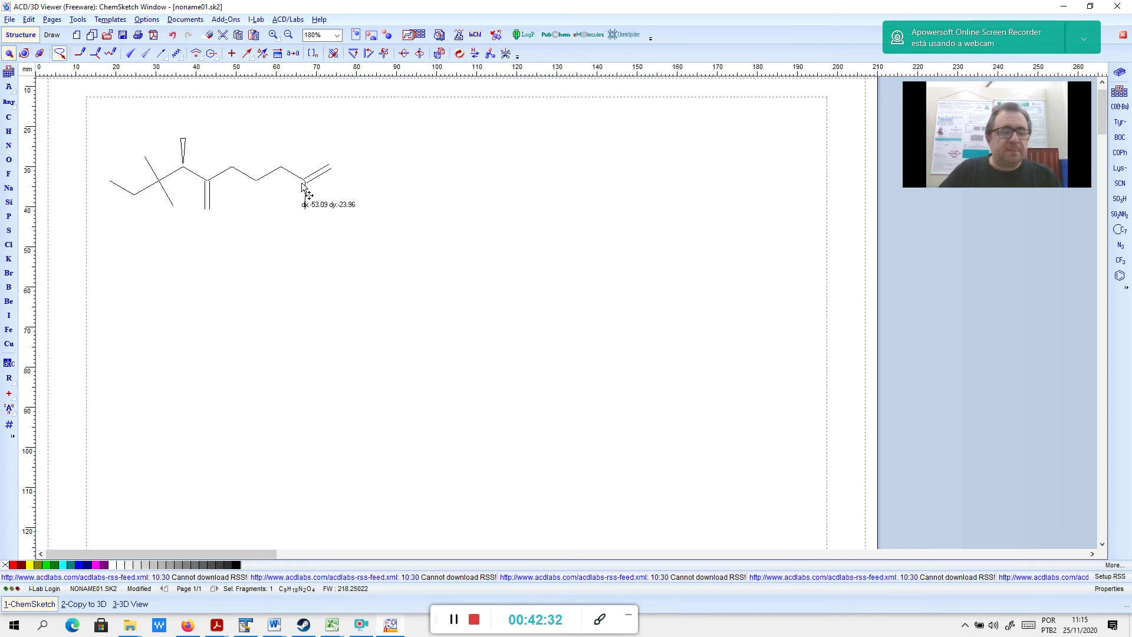
{"action": "left_click", "coordinate": [579, 207]}
Browse the DNA/RNA, phosphorus, terpene and Lewis structure templates, and place a three-neck round-bottom flask from the Lab Kit below the vitamin structure's right side
{"action": "left_click", "coordinate": [425, 36]}
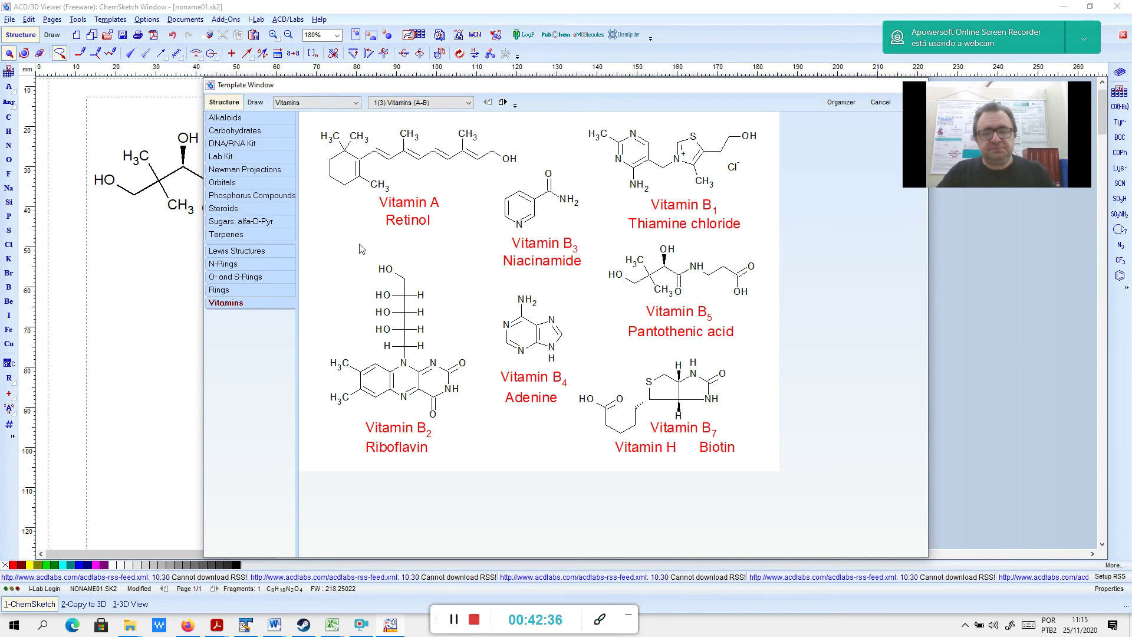
{"action": "left_click", "coordinate": [231, 145]}
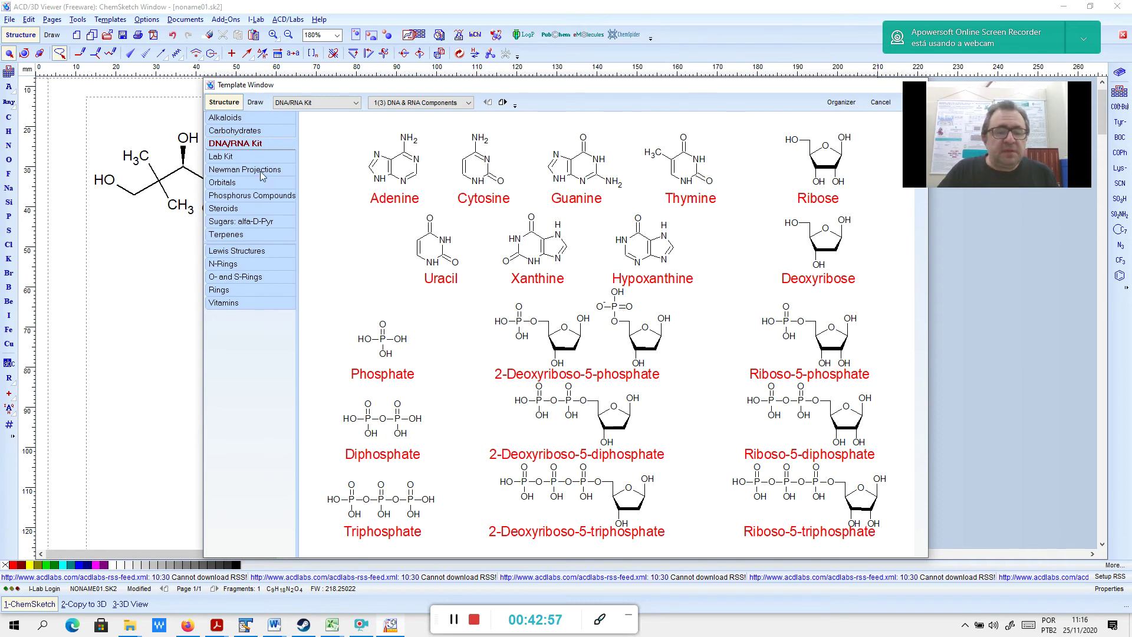
{"action": "left_click", "coordinate": [283, 197]}
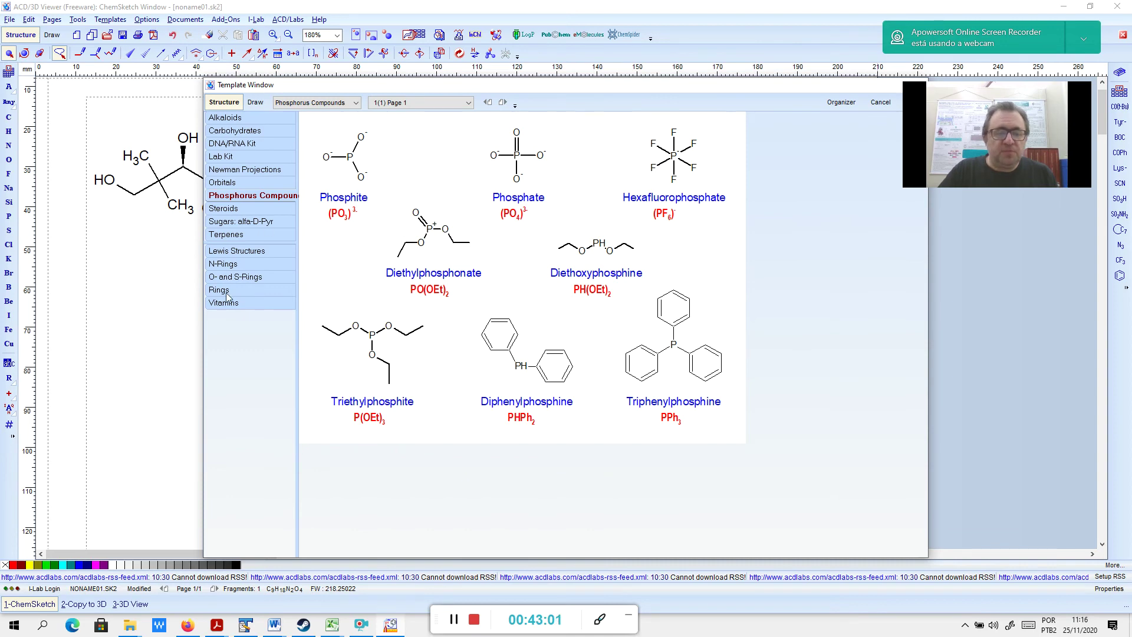
{"action": "left_click", "coordinate": [236, 235]}
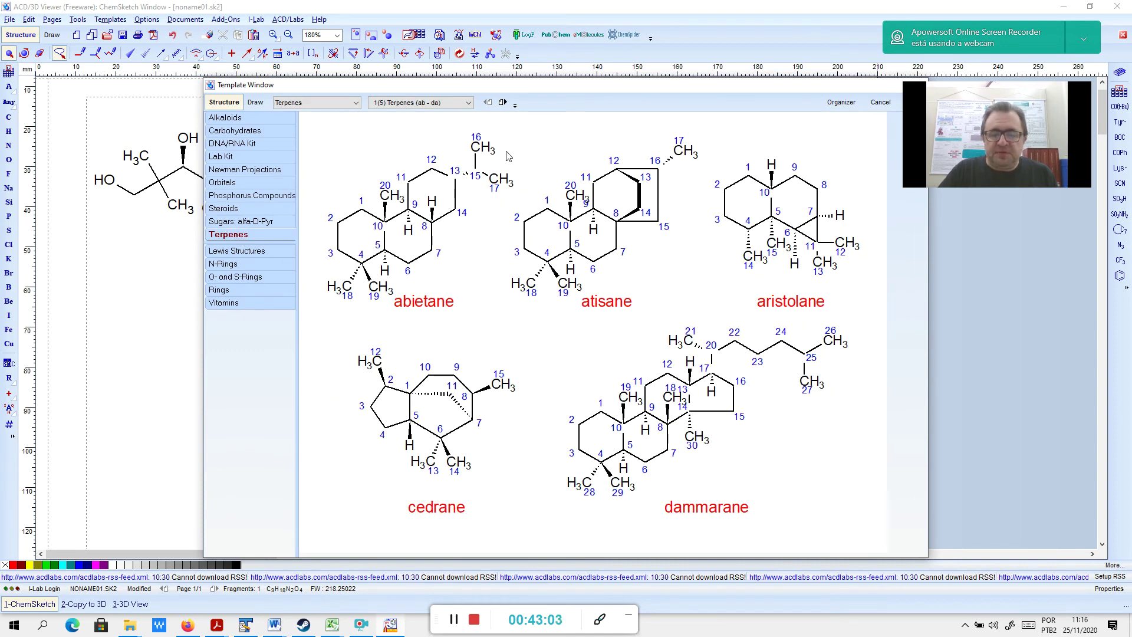
{"action": "left_click", "coordinate": [260, 254]}
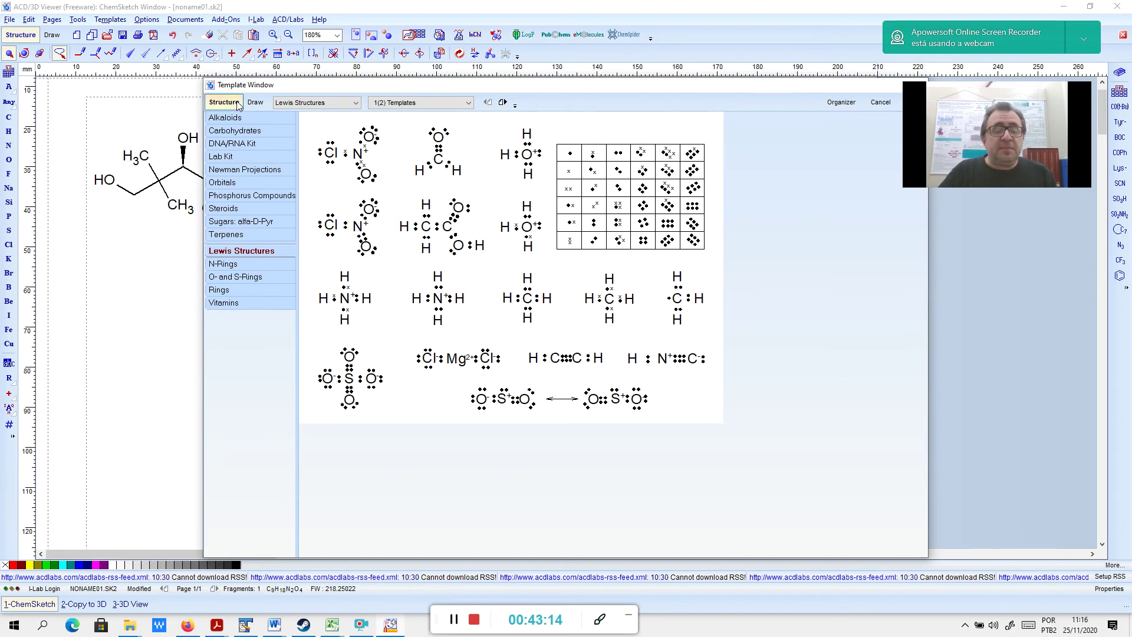
{"action": "left_click", "coordinate": [229, 161]}
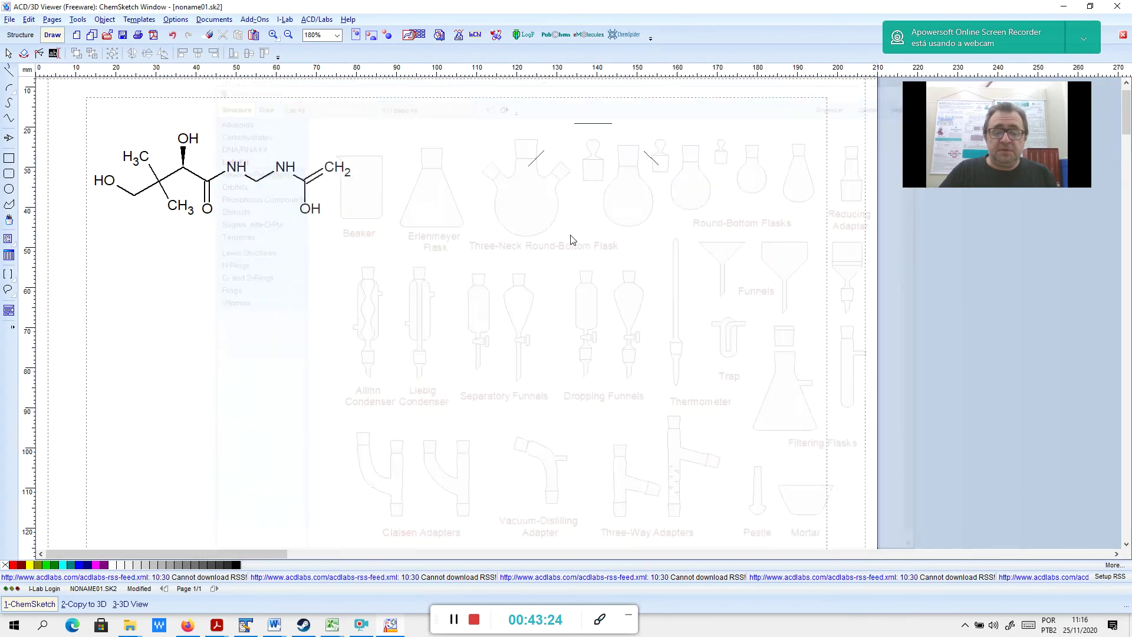
{"action": "left_click", "coordinate": [504, 482]}
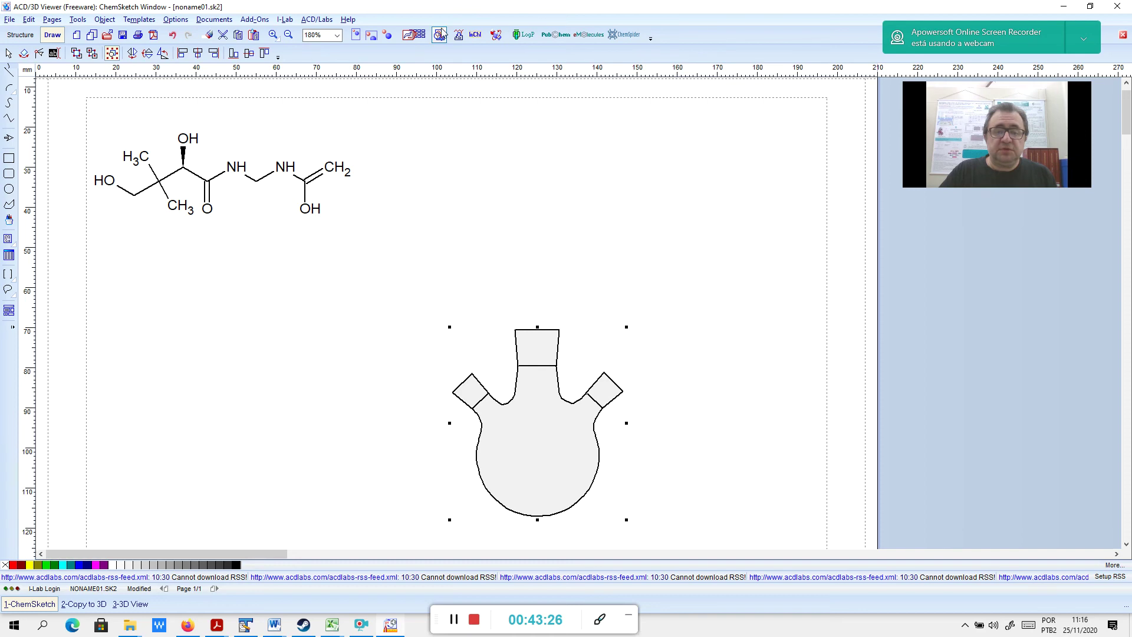
Insert the thermometer from the Lab Kit templates into the central neck of the three-neck flask
{"action": "left_click", "coordinate": [415, 37]}
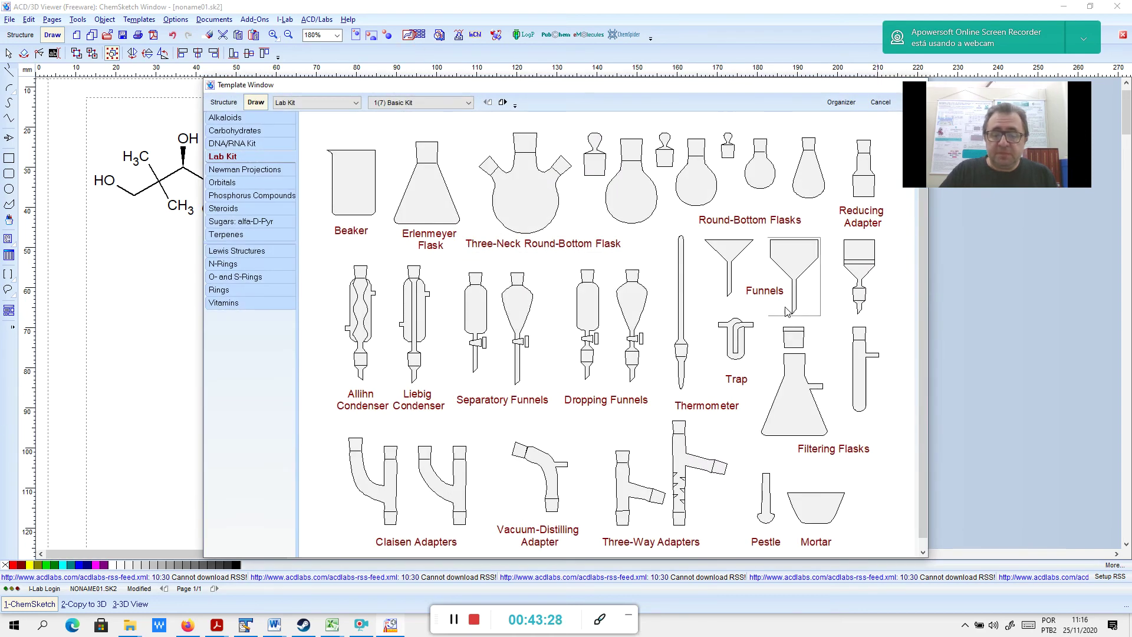
{"action": "left_click", "coordinate": [688, 352]}
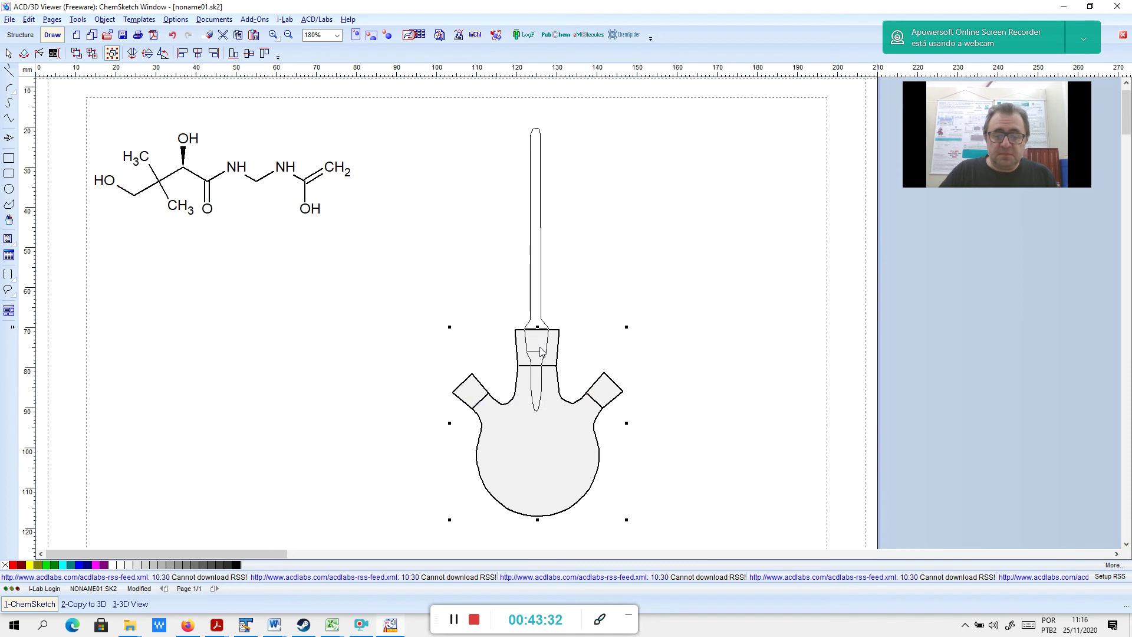
{"action": "left_click", "coordinate": [539, 352]}
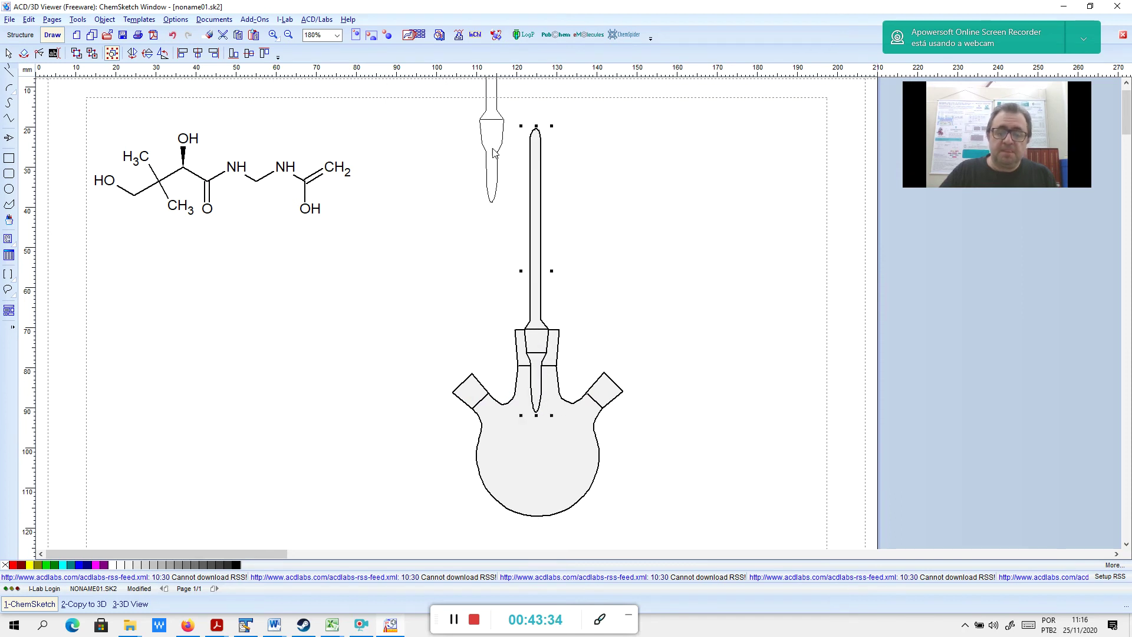
Place the vacuum-distilling adapter from the Lab Kit templates on the page beside the flask's right neck
{"action": "left_click", "coordinate": [418, 35]}
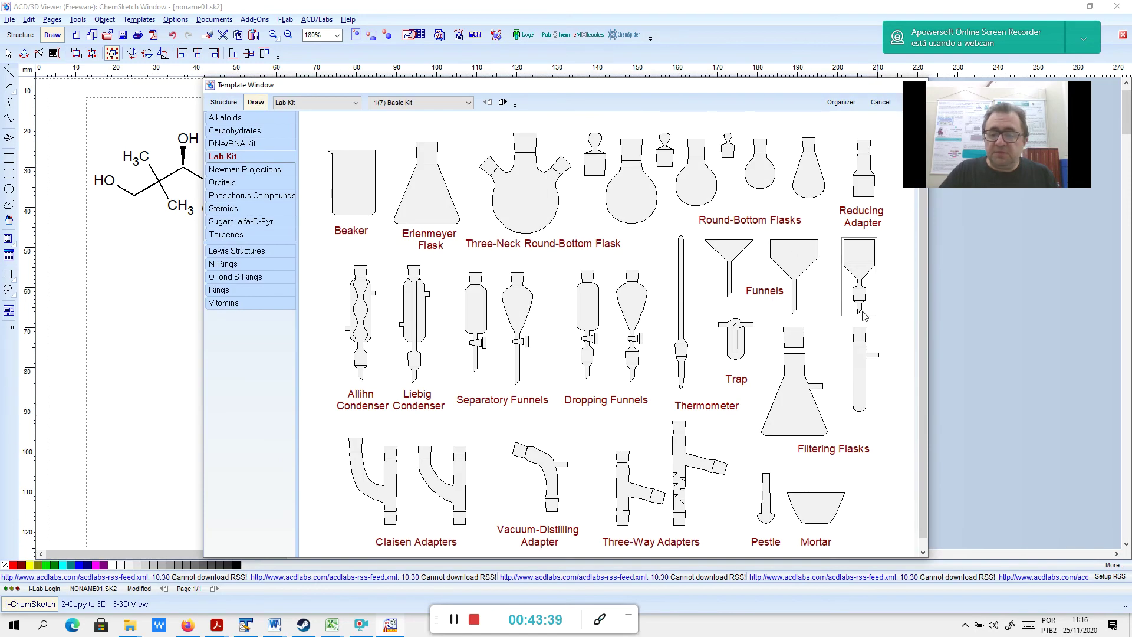
{"action": "left_click", "coordinate": [572, 459]}
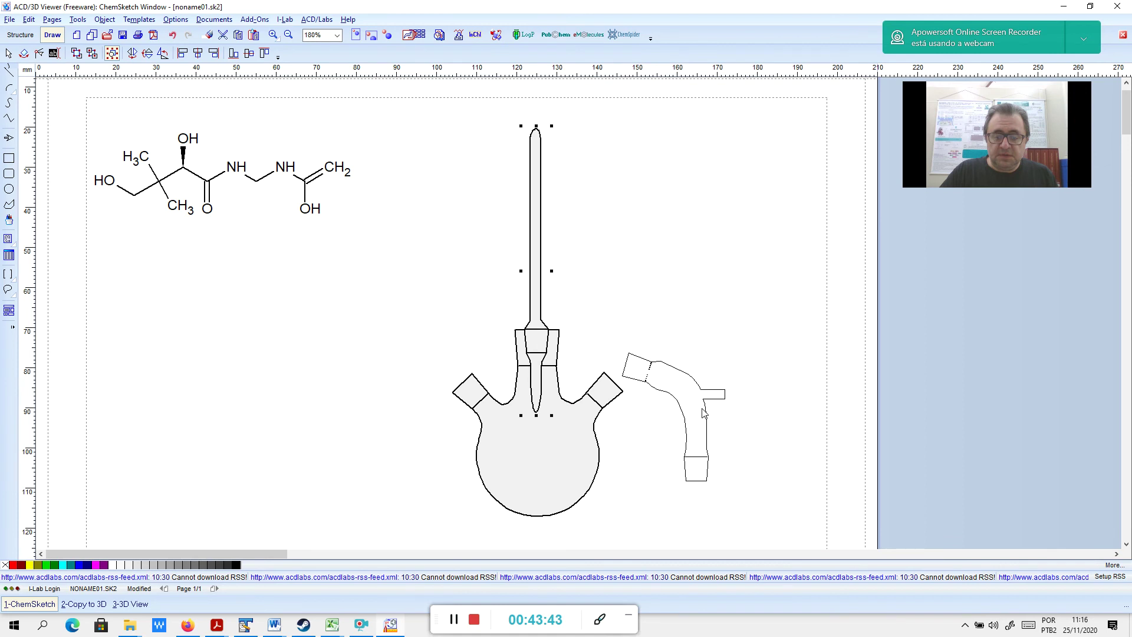
{"action": "left_click", "coordinate": [702, 411]}
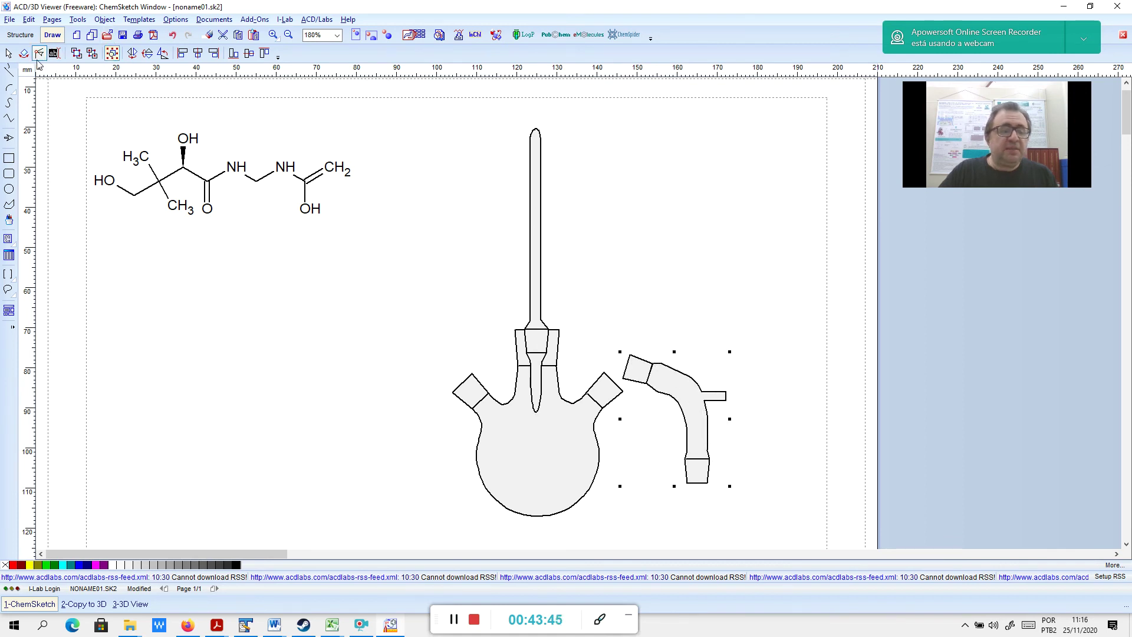
Move the vacuum-distilling adapter slightly away from the flask and rotate it so its lower joint points toward the flask's right neck
{"action": "left_click_drag", "start_coordinate": [696, 394], "coordinate": [713, 374]}
{"action": "left_click", "coordinate": [21, 34]}
{"action": "left_click", "coordinate": [24, 53]}
{"action": "left_click", "coordinate": [724, 358]}
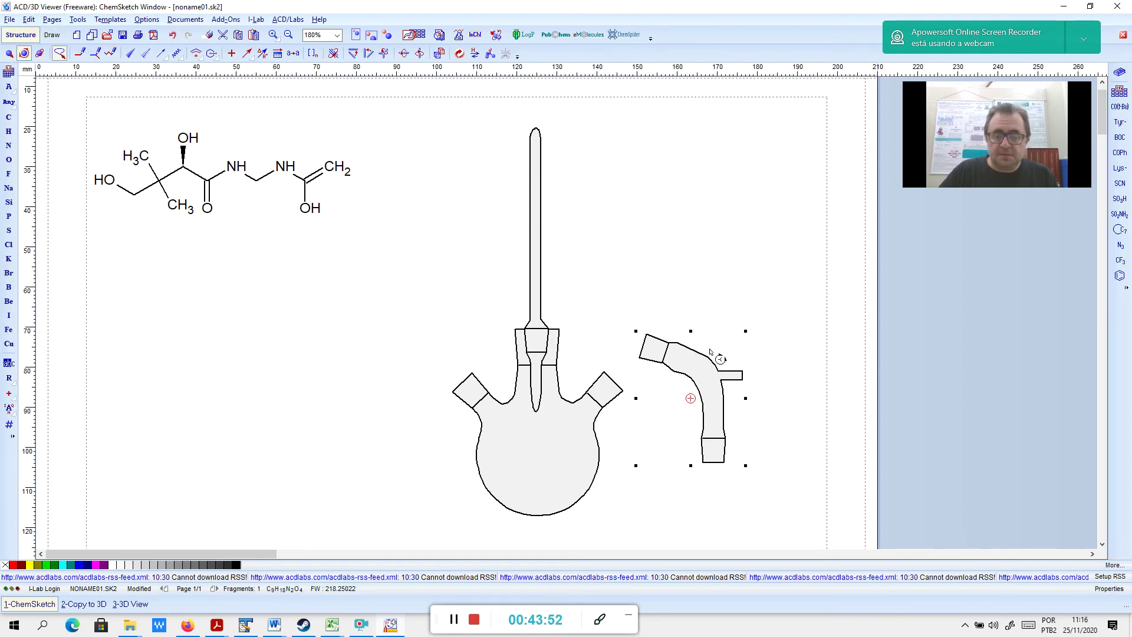
{"action": "left_click_drag", "start_coordinate": [701, 347], "coordinate": [757, 366]}
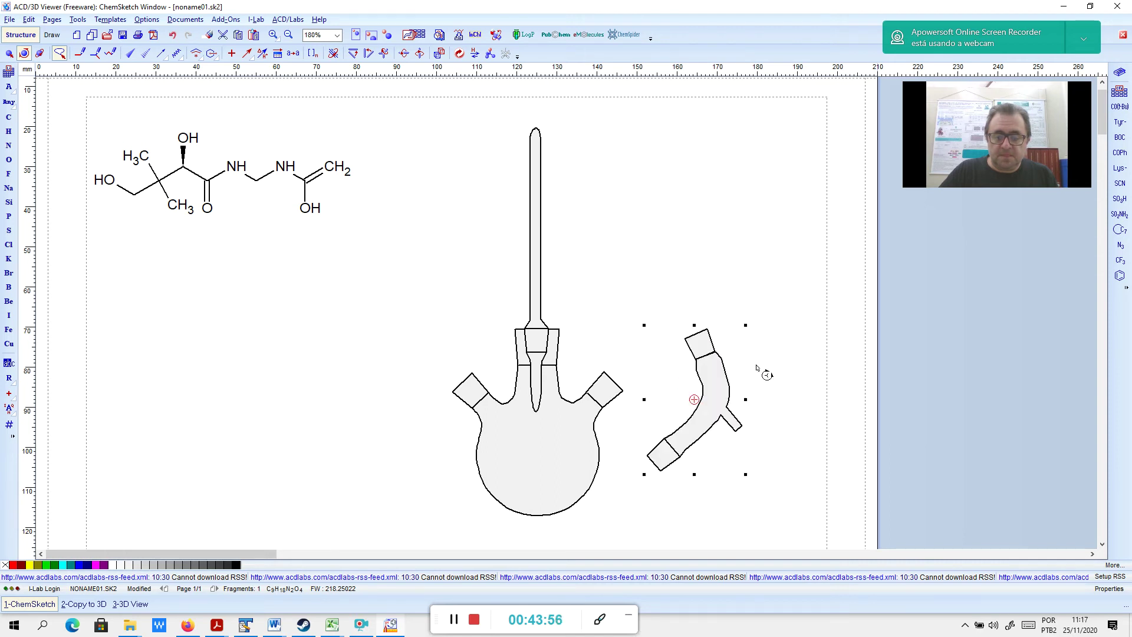
Move the rotated adapter so its lower joint fits onto the flask's right neck, and deselect it
{"action": "left_click", "coordinate": [9, 53]}
{"action": "left_click", "coordinate": [701, 398]}
{"action": "left_click_drag", "start_coordinate": [702, 398], "coordinate": [656, 337]}
{"action": "left_click", "coordinate": [755, 361]}
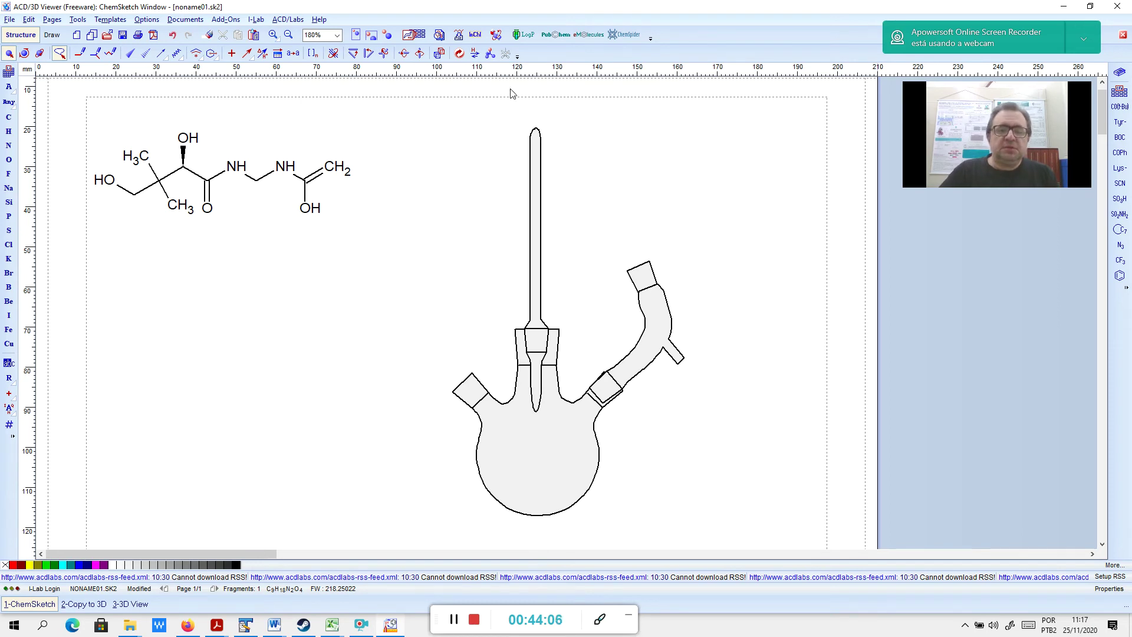
Place the middle stopper from the Lab Kit's round-bottom flask templates above the adapter's upper joint
{"action": "left_click", "coordinate": [415, 34]}
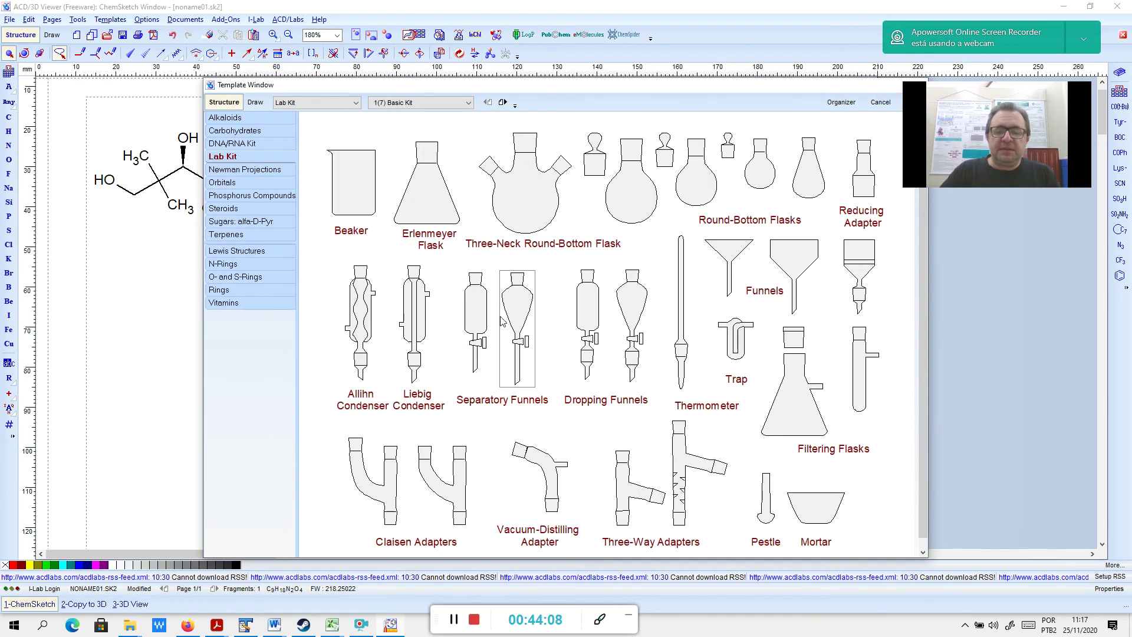
{"action": "left_click", "coordinate": [663, 158]}
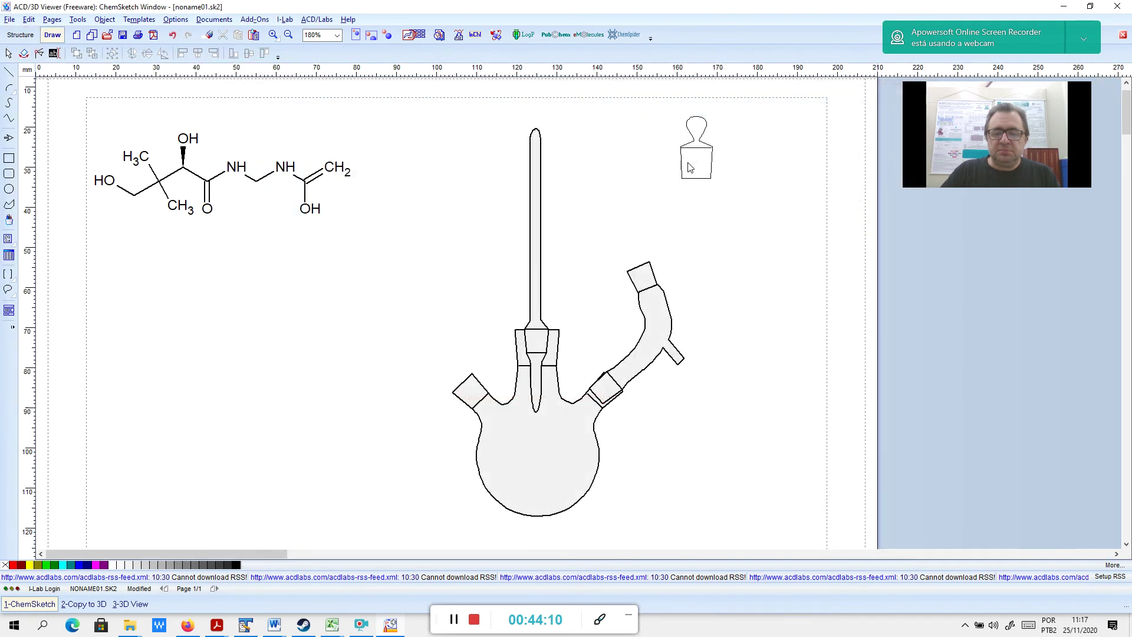
{"action": "left_click", "coordinate": [415, 35]}
{"action": "left_click", "coordinate": [664, 158]}
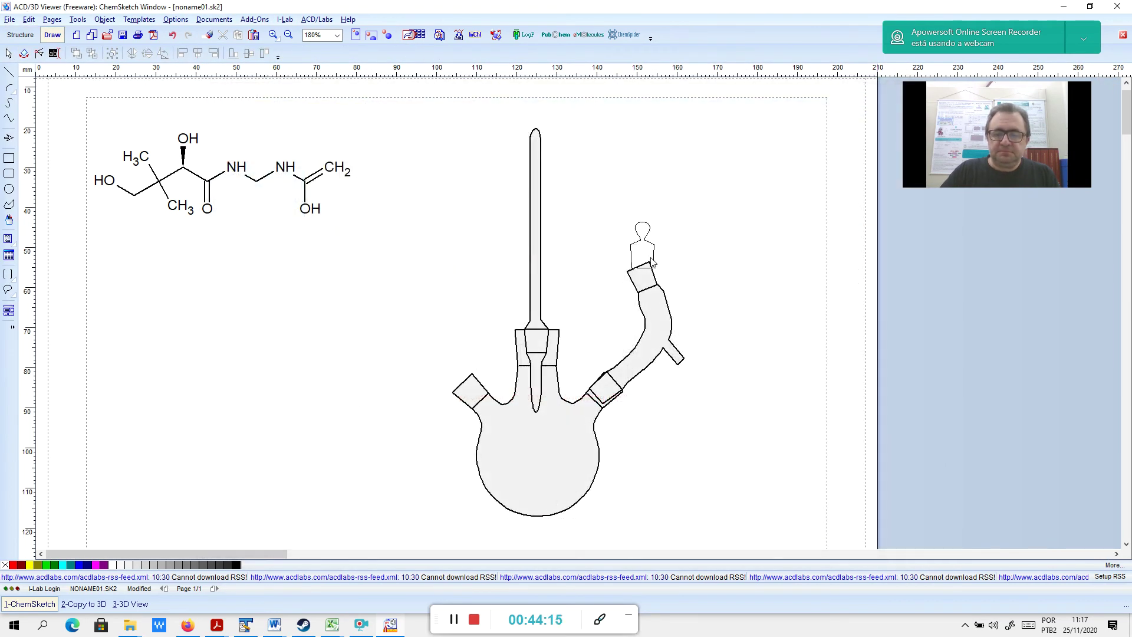
{"action": "left_click", "coordinate": [647, 233]}
Tilt the stopper to match the adapter's angle, seat it in the adapter's upper joint and deselect it
{"action": "left_click", "coordinate": [6, 35]}
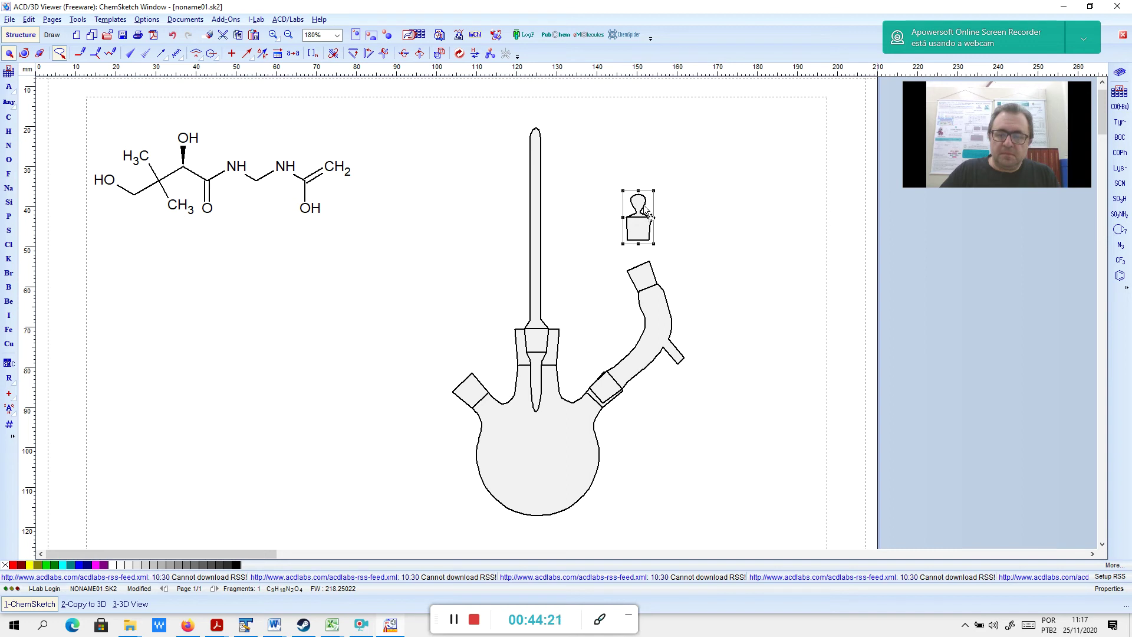
{"action": "left_click", "coordinate": [25, 53]}
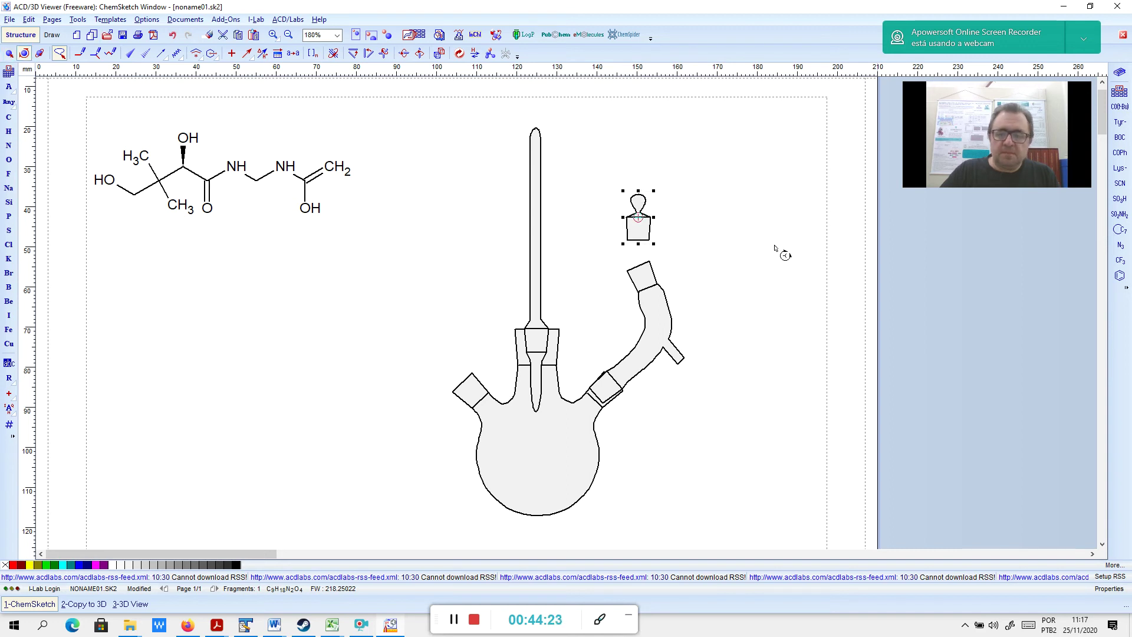
{"action": "left_click_drag", "start_coordinate": [647, 209], "coordinate": [640, 274]}
{"action": "left_click", "coordinate": [8, 53]}
{"action": "left_click", "coordinate": [918, 384]}
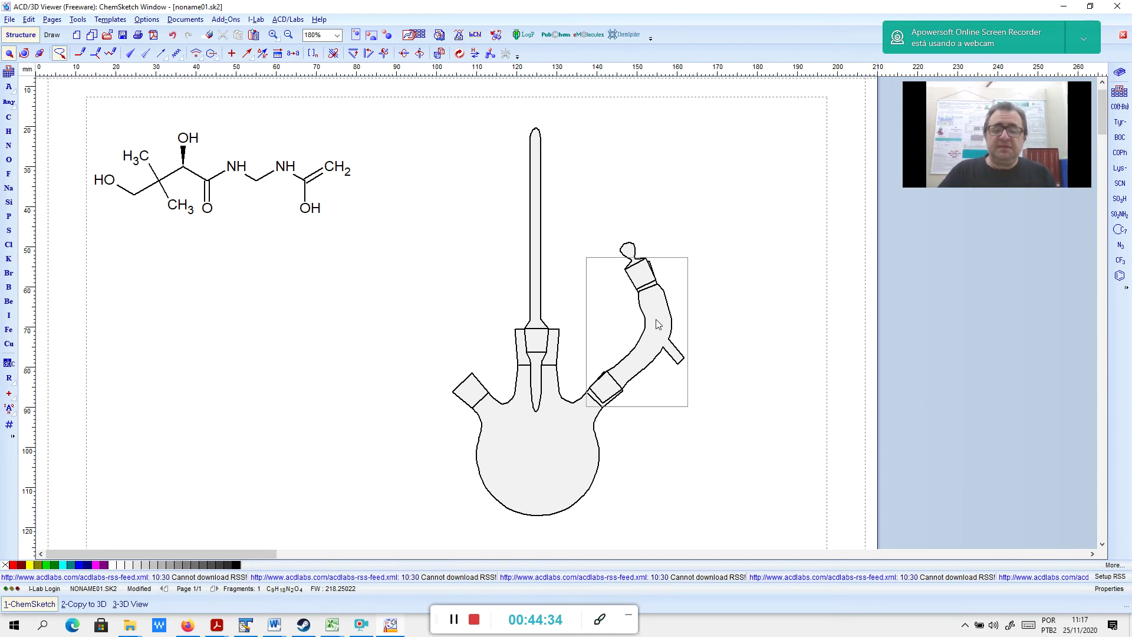
Place two copies of the crossed p-orbital template with one shaded lobe pair over the two OH groups of the vitamin structure
{"action": "left_click", "coordinate": [415, 34]}
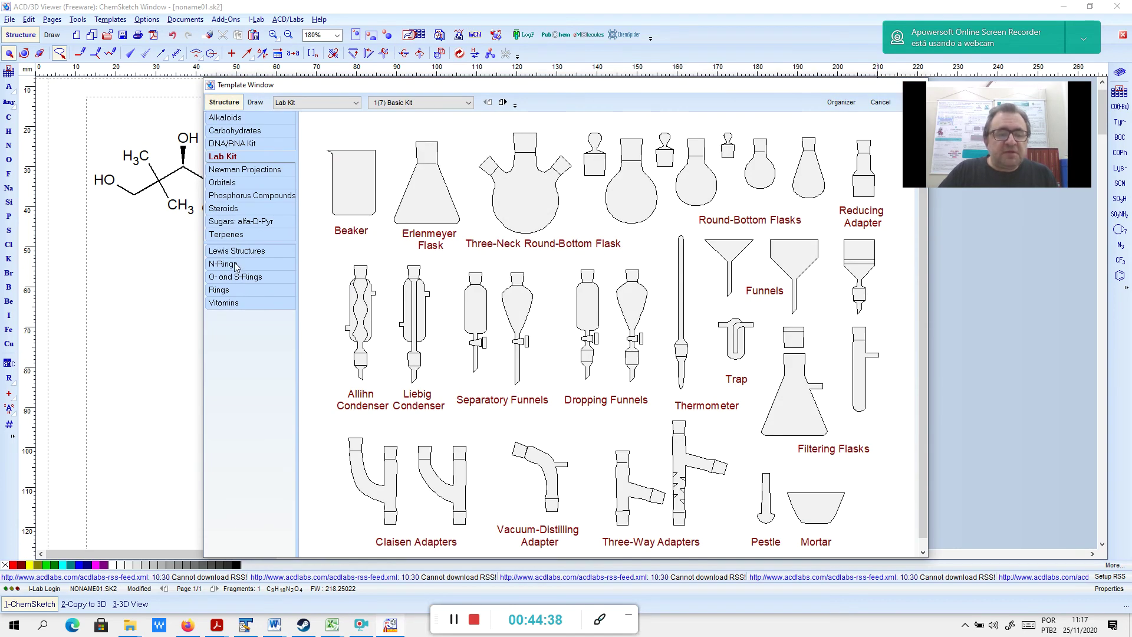
{"action": "left_click", "coordinate": [235, 185]}
{"action": "left_click", "coordinate": [642, 247]}
{"action": "left_click", "coordinate": [305, 226]}
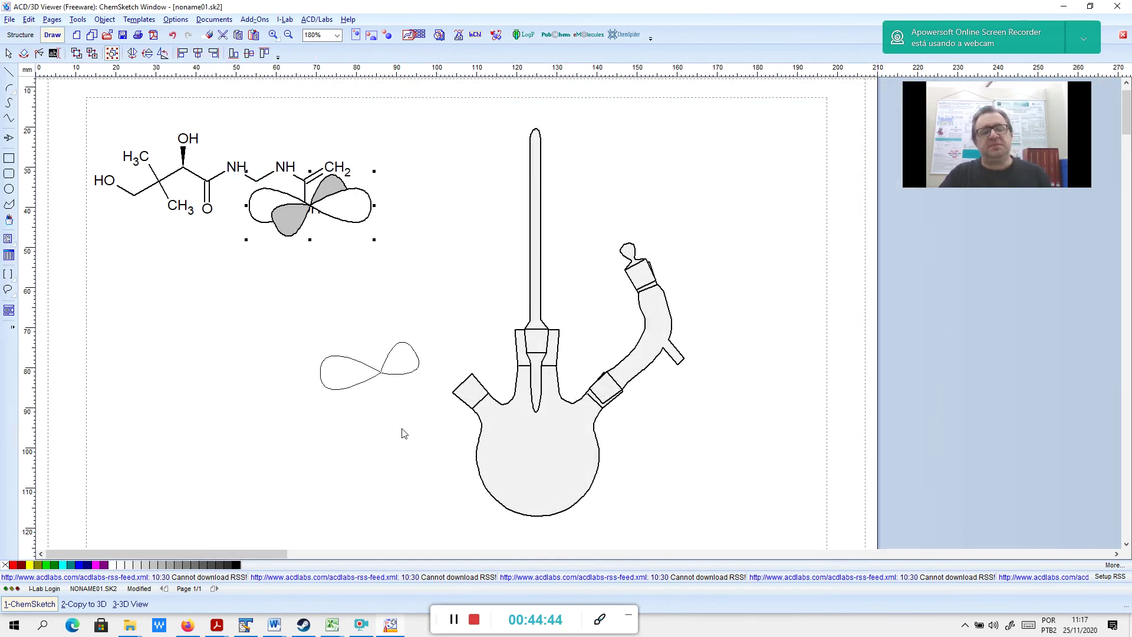
{"action": "left_click", "coordinate": [180, 165]}
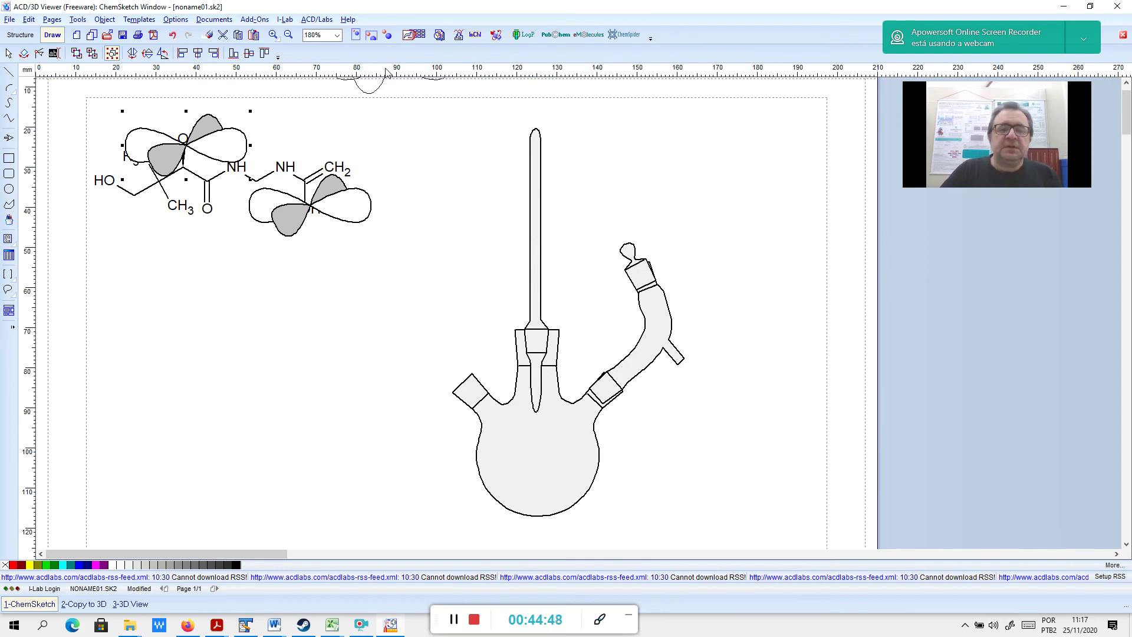
Look at the Lewis structure templates and place the staggered Newman projection with Br and CH3 below the vitamin structure
{"action": "left_click", "coordinate": [414, 34]}
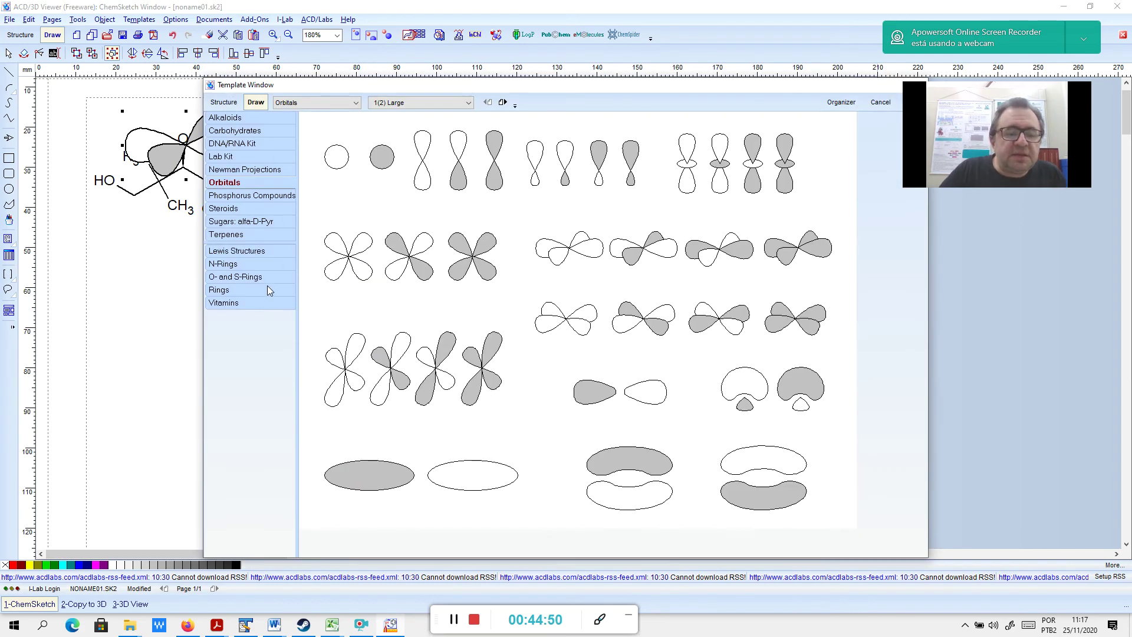
{"action": "left_click", "coordinate": [245, 254]}
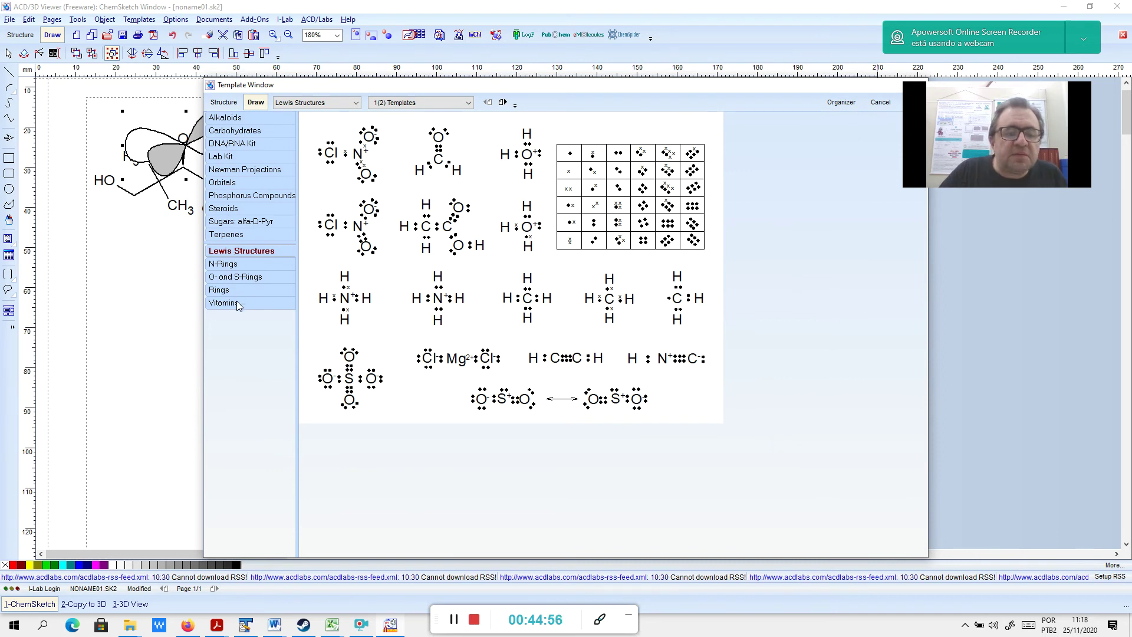
{"action": "left_click", "coordinate": [231, 170]}
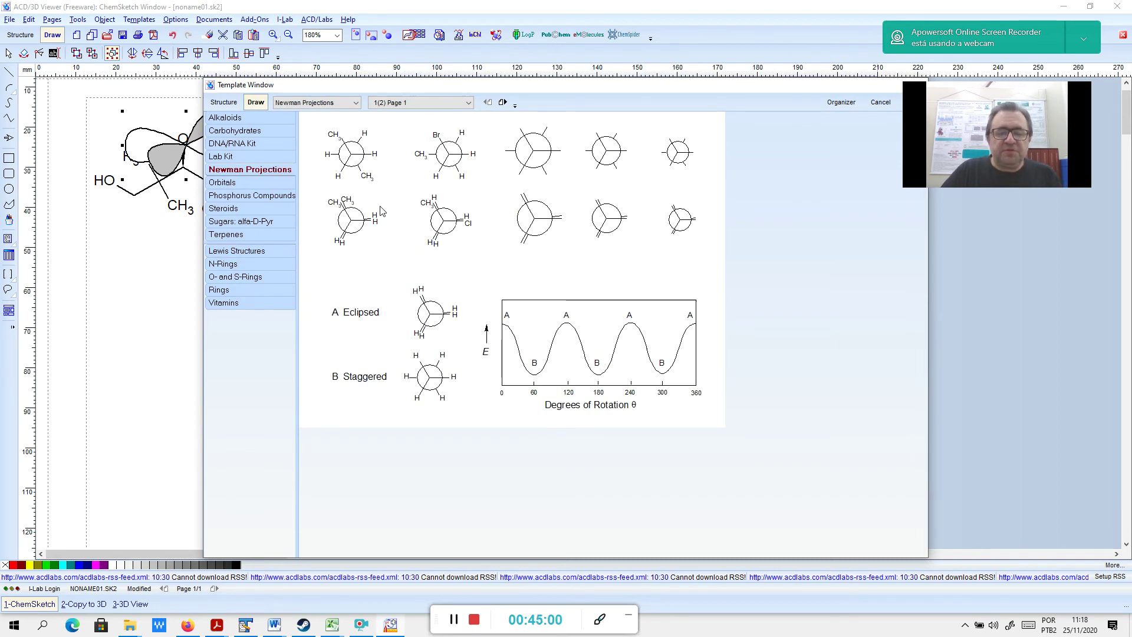
{"action": "left_click", "coordinate": [467, 170]}
{"action": "left_click", "coordinate": [211, 384]}
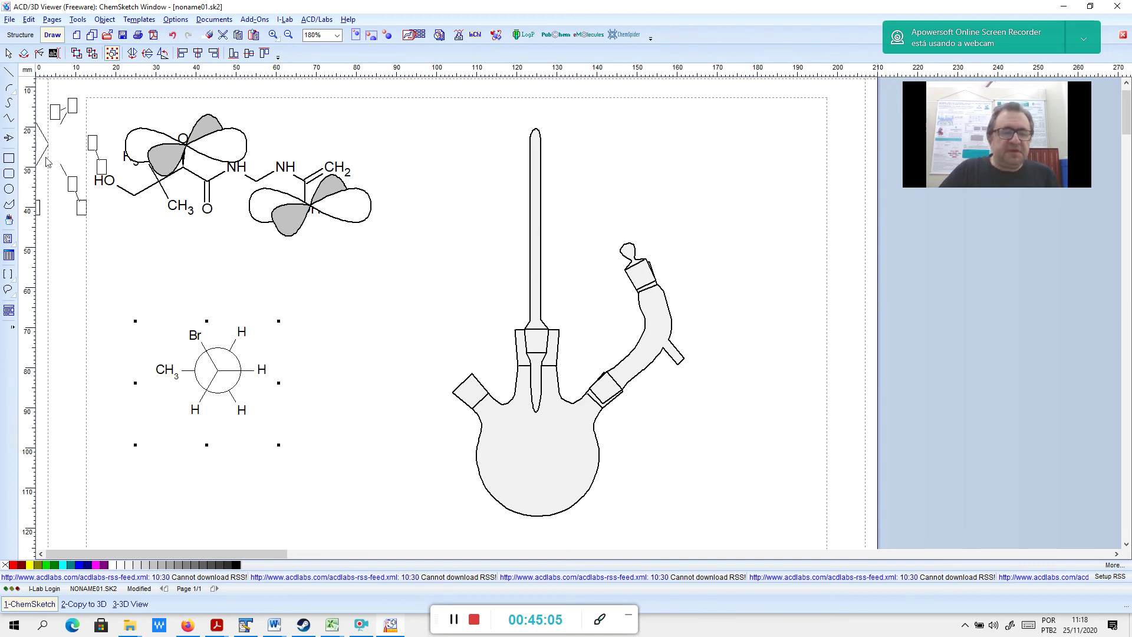
Try to attach a carbon to the upper hydrogen of the Newman projection in Structure mode, and undo it
{"action": "left_click", "coordinate": [20, 35]}
{"action": "left_click", "coordinate": [79, 53]}
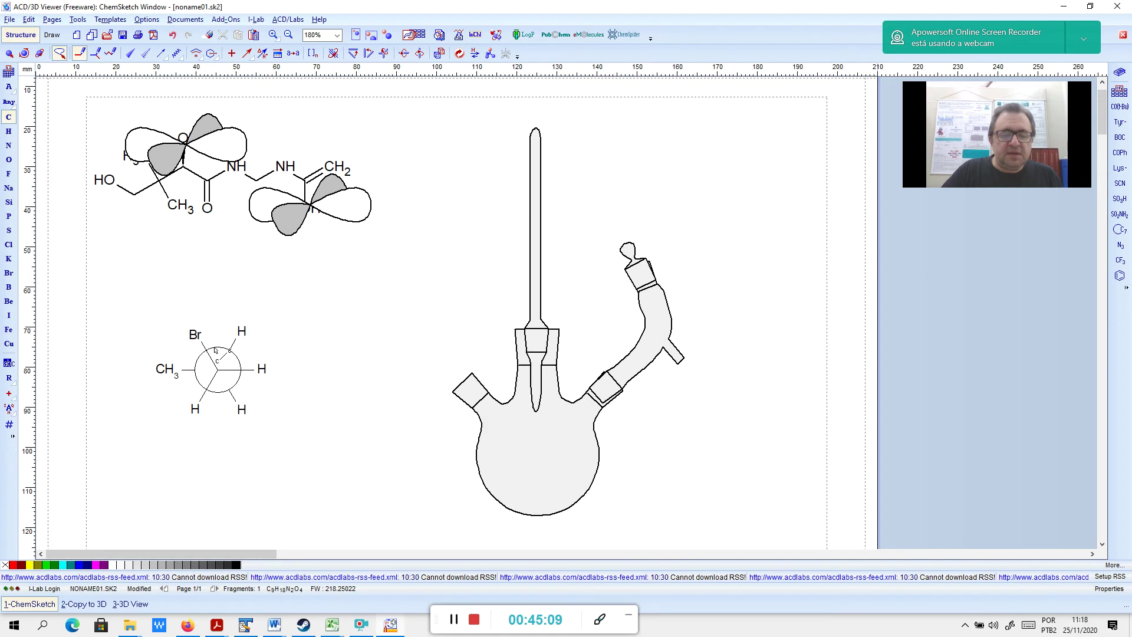
{"action": "left_click", "coordinate": [243, 334]}
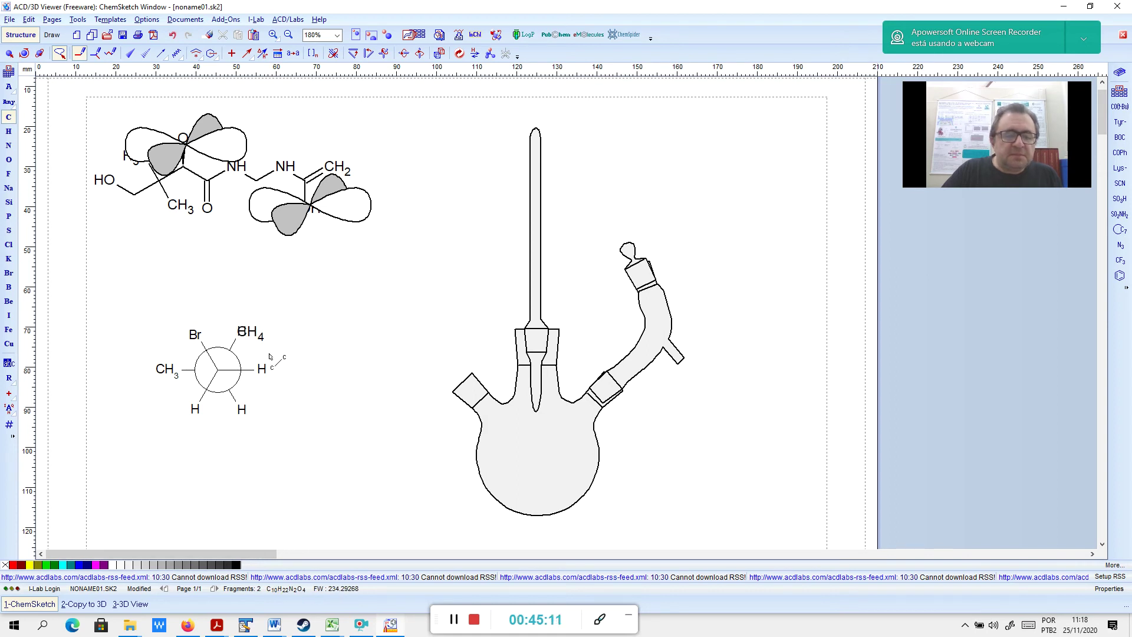
{"action": "key", "text": "ctrl+z"}
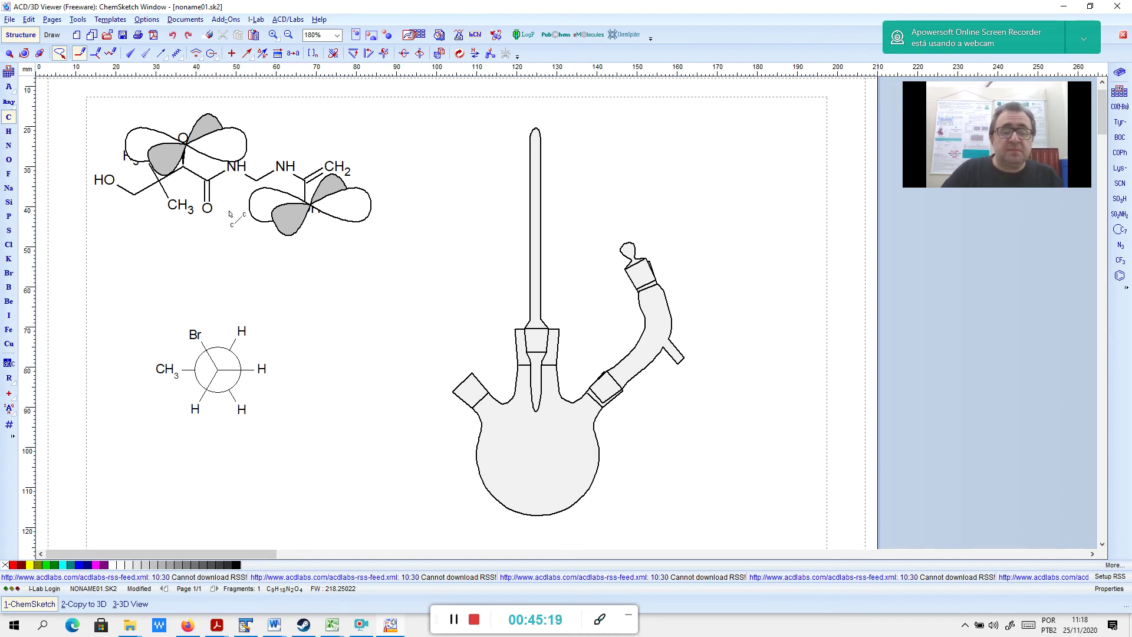
Select the bromine-bearing Newman projection and delete it from the page
{"action": "left_click", "coordinate": [9, 54]}
{"action": "left_click", "coordinate": [269, 353]}
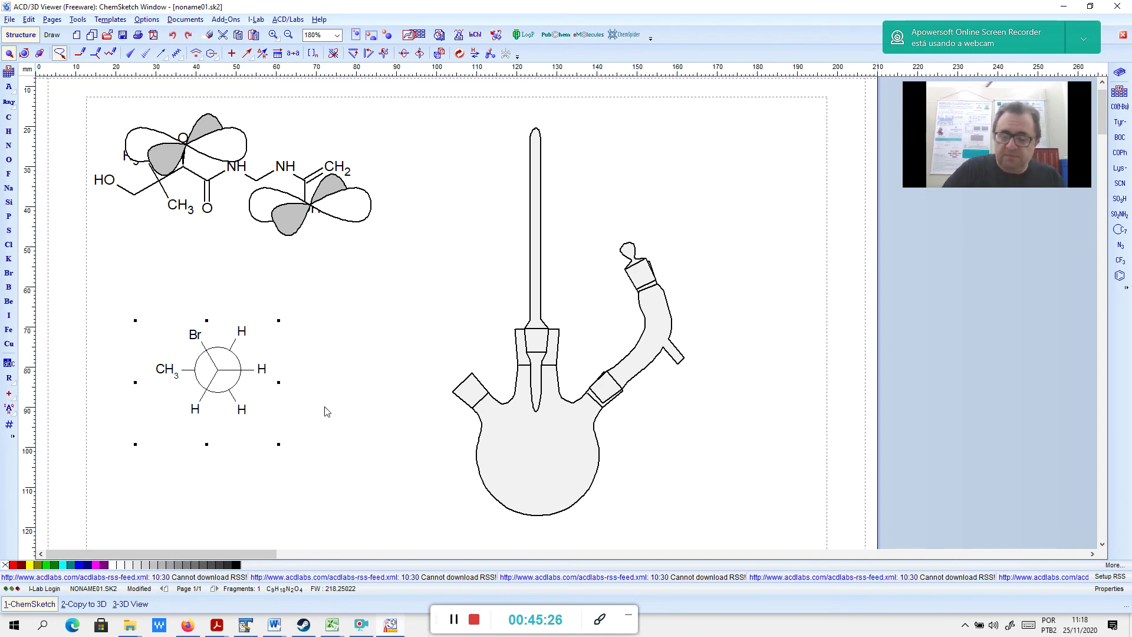
{"action": "key", "text": "Delete"}
Place the energy versus degrees of rotation diagram from the Newman projection templates below the vitamin structure
{"action": "left_click", "coordinate": [414, 35]}
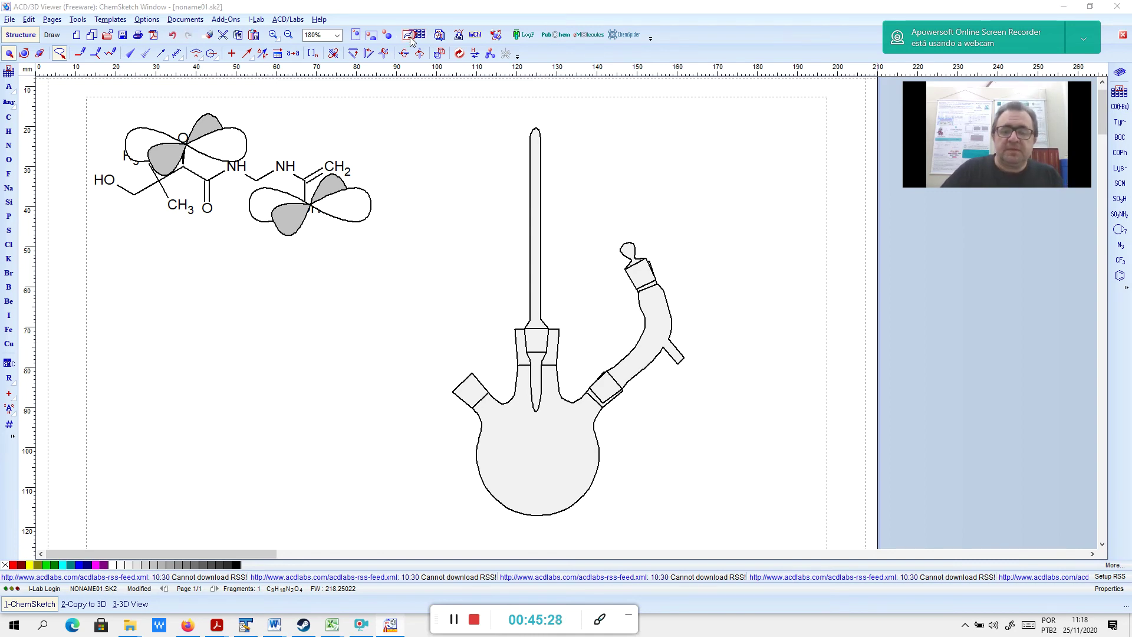
{"action": "left_click", "coordinate": [653, 339]}
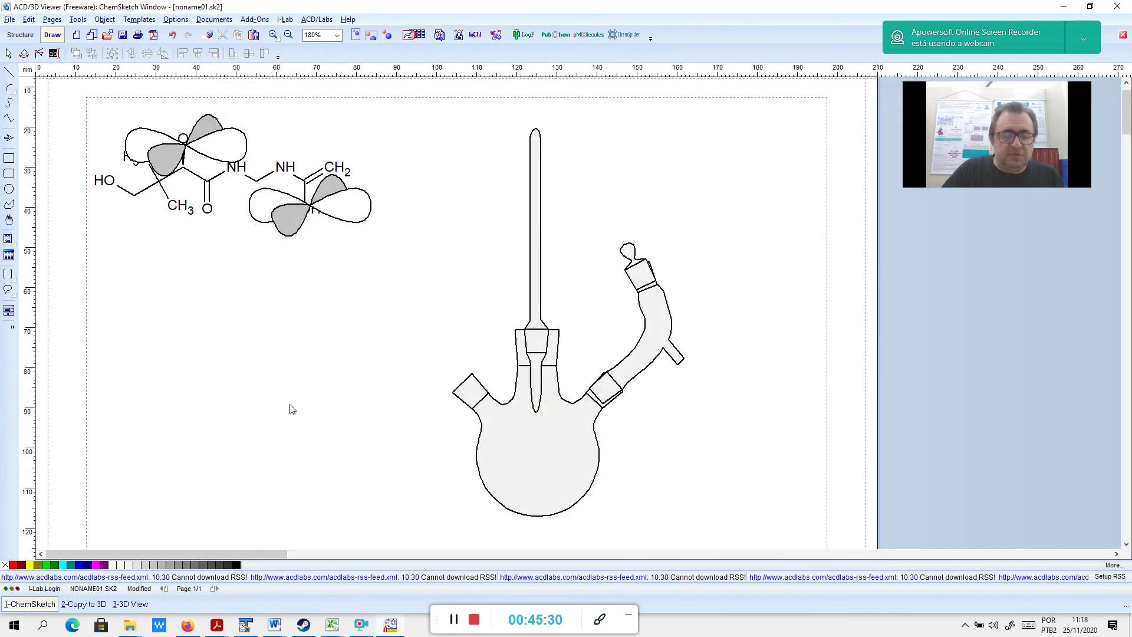
{"action": "left_click", "coordinate": [316, 424]}
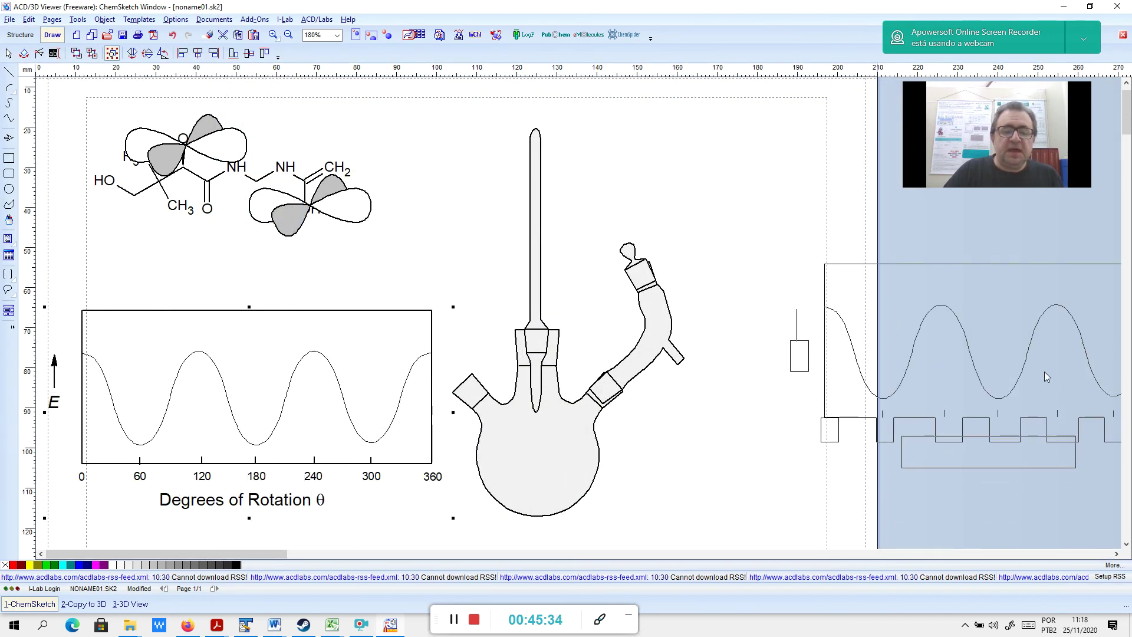
Examine the Lattice templates and close the template window without placing any of them
{"action": "left_click", "coordinate": [414, 34]}
{"action": "left_click", "coordinate": [317, 103]}
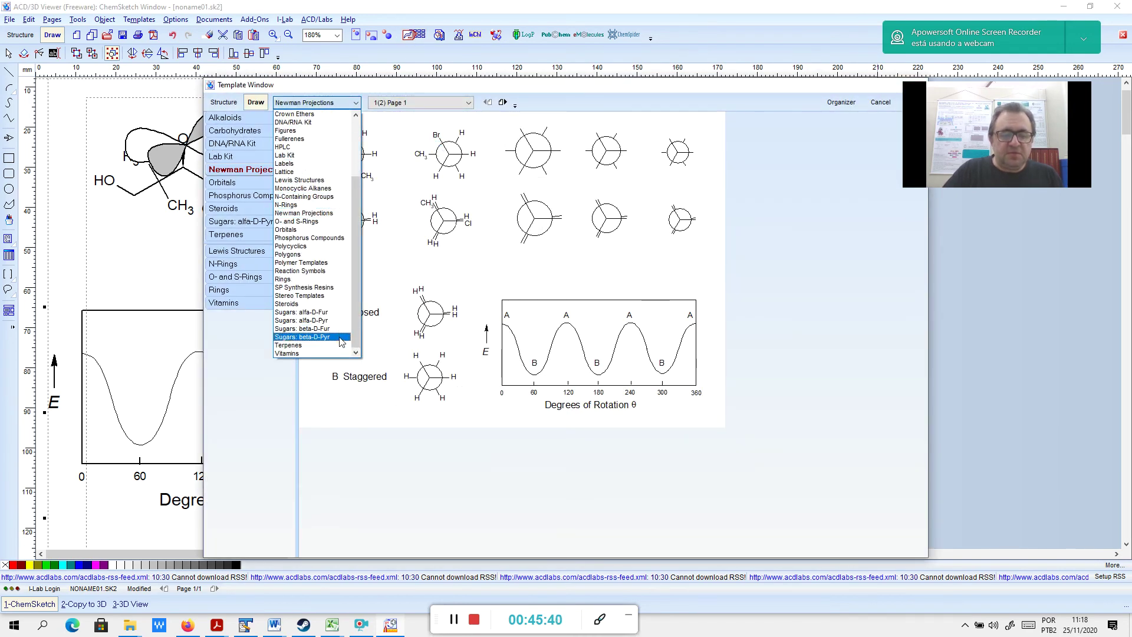
{"action": "left_click", "coordinate": [297, 172]}
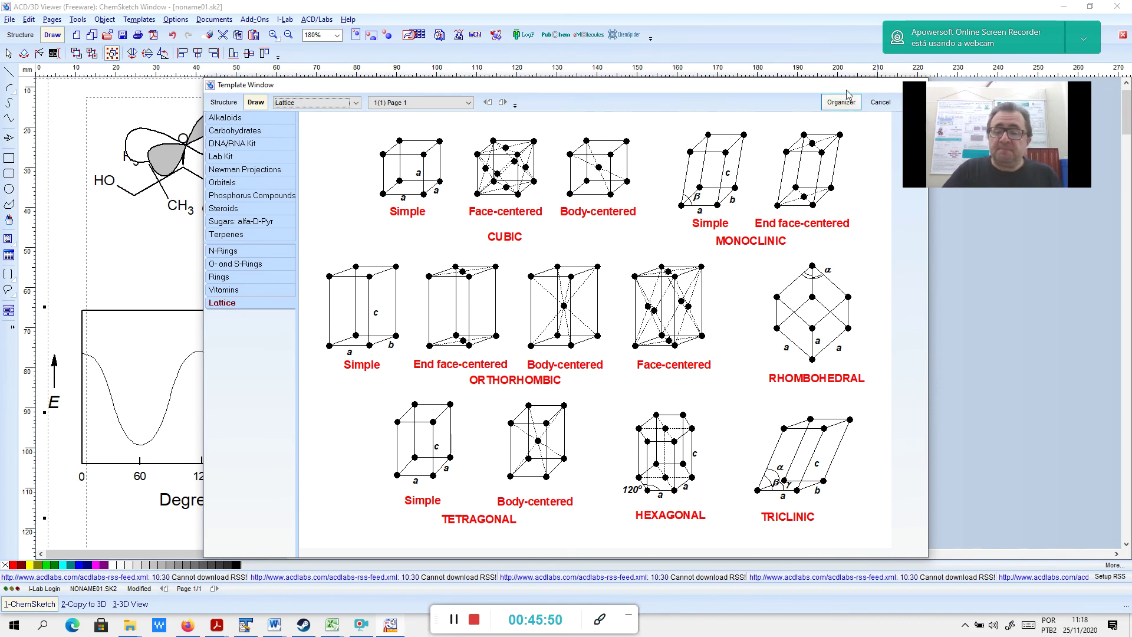
{"action": "left_click_drag", "start_coordinate": [848, 86], "coordinate": [671, 103]}
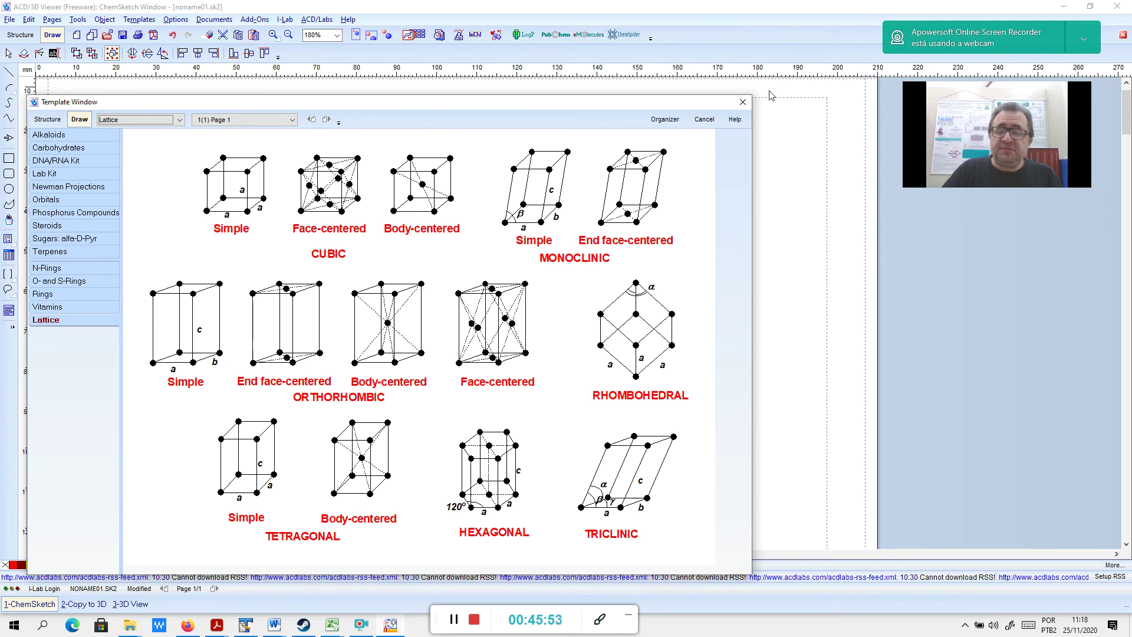
{"action": "left_click", "coordinate": [743, 102]}
Delete the rotation energy diagram, both p-orbital templates and all the glassware, keeping only the vitamin structure
{"action": "left_click", "coordinate": [208, 35]}
{"action": "left_click", "coordinate": [412, 329]}
{"action": "left_click", "coordinate": [368, 232]}
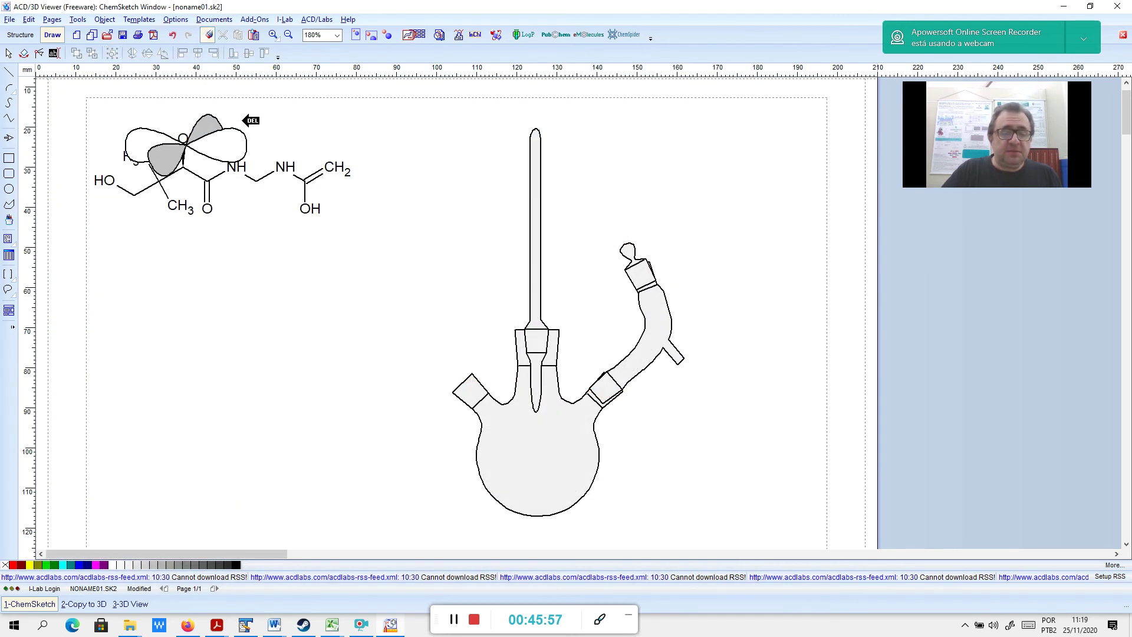
{"action": "left_click", "coordinate": [245, 121]}
{"action": "left_click", "coordinate": [541, 233]}
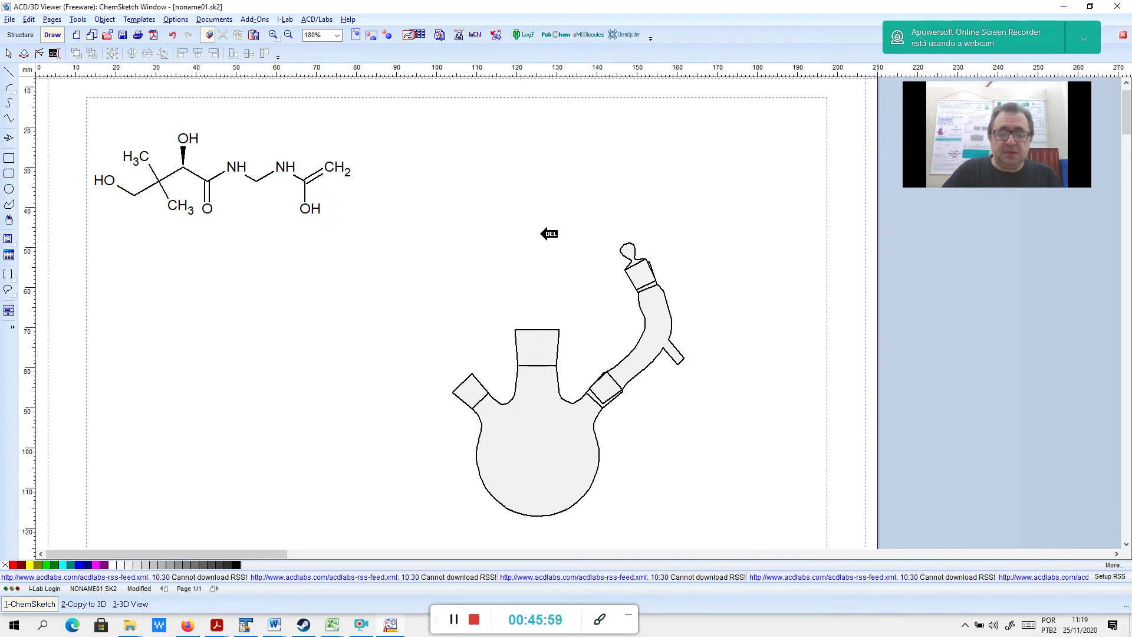
{"action": "left_click", "coordinate": [607, 389]}
{"action": "left_click", "coordinate": [667, 347]}
{"action": "left_click", "coordinate": [655, 267]}
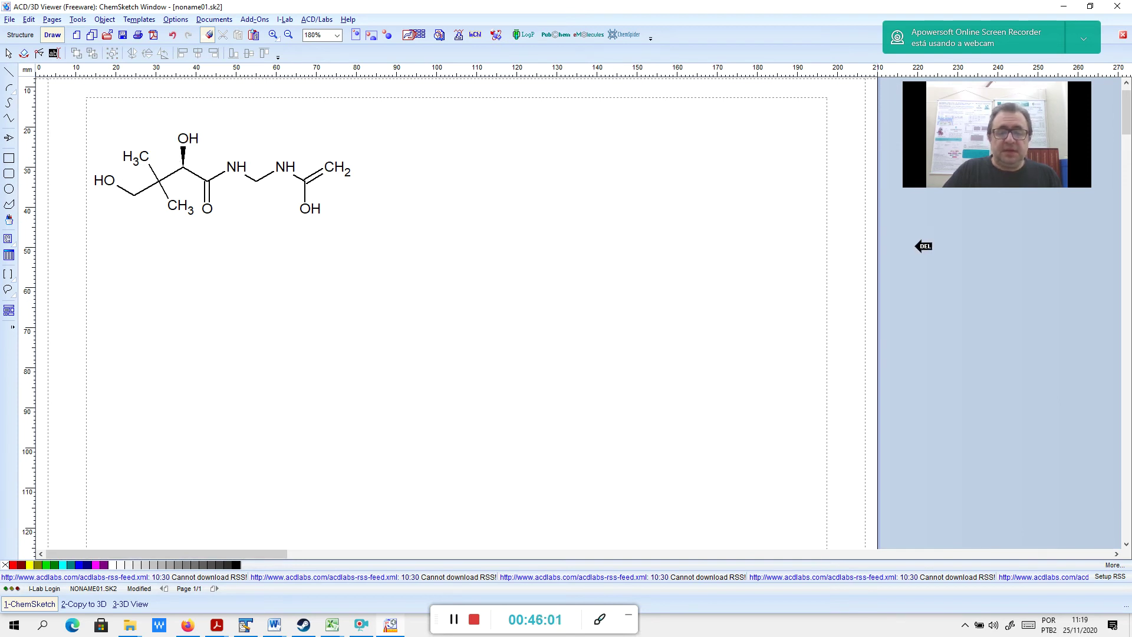
In Structure mode, move the whole vitamin structure toward the middle of the page
{"action": "left_click", "coordinate": [20, 35]}
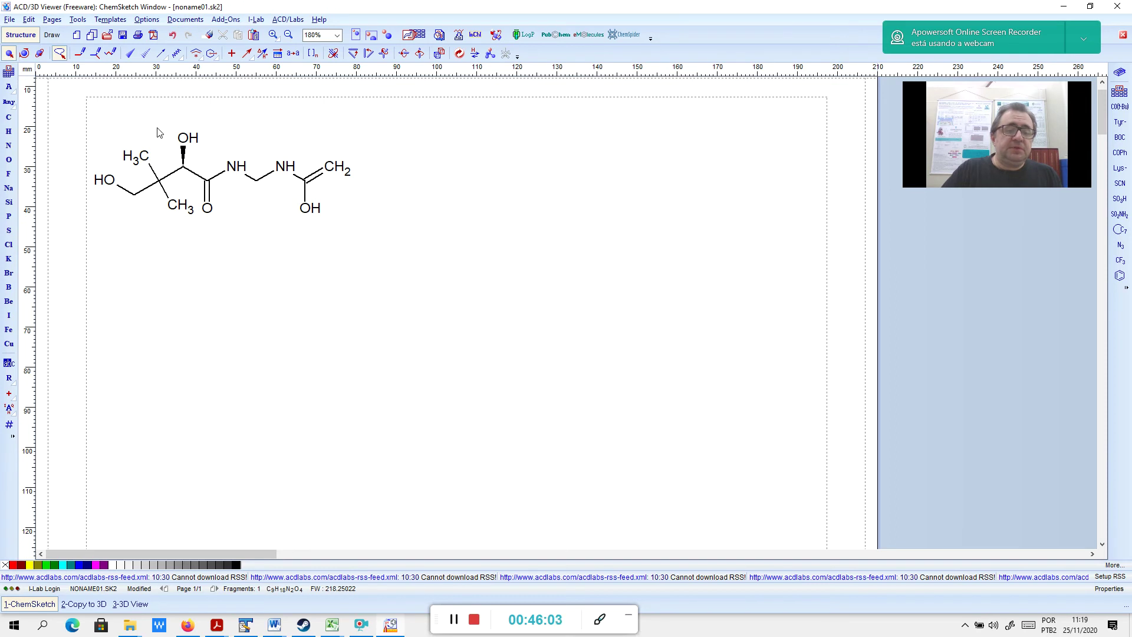
{"action": "mouse_move", "coordinate": [283, 123]}
{"action": "left_mouse_down"}
{"action": "mouse_move", "coordinate": [188, 126]}
{"action": "mouse_move", "coordinate": [189, 283]}
{"action": "mouse_move", "coordinate": [263, 188]}
{"action": "mouse_move", "coordinate": [430, 288]}
{"action": "left_mouse_up"}
{"action": "left_click", "coordinate": [675, 374]}
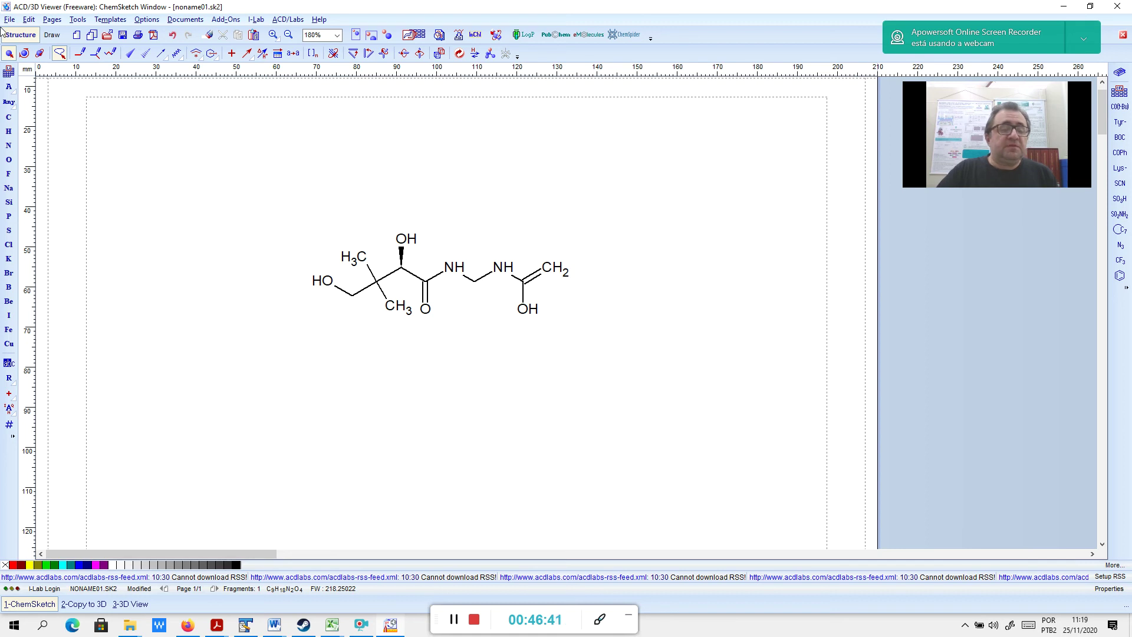
{"action": "left_click", "coordinate": [74, 21]}
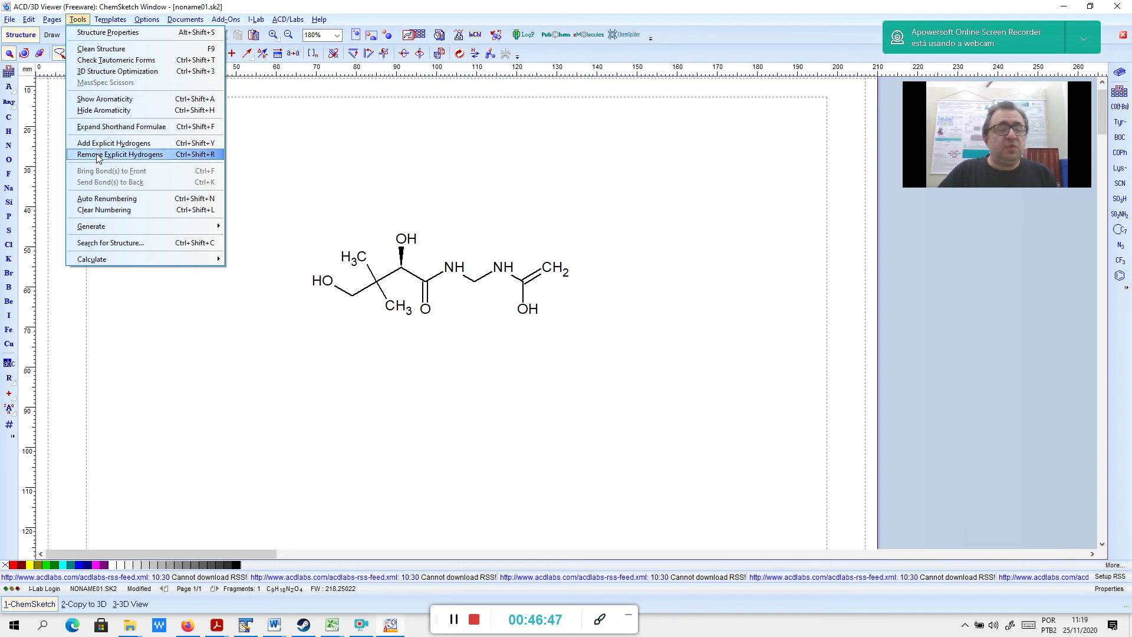
{"action": "mouse_move", "coordinate": [102, 229]}
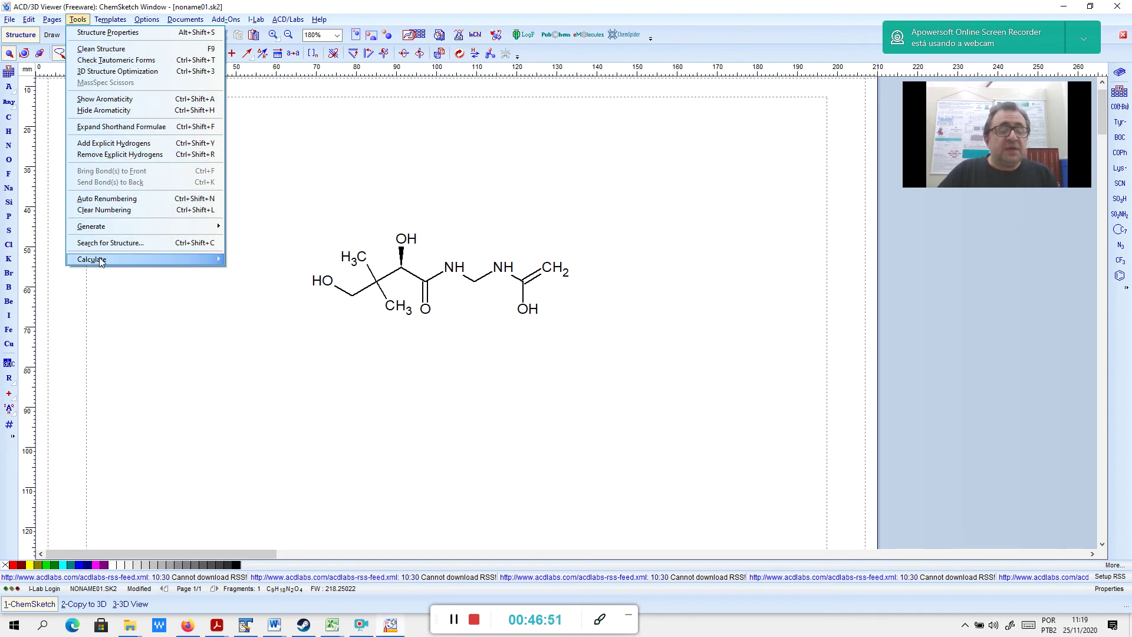
{"action": "mouse_move", "coordinate": [101, 262]}
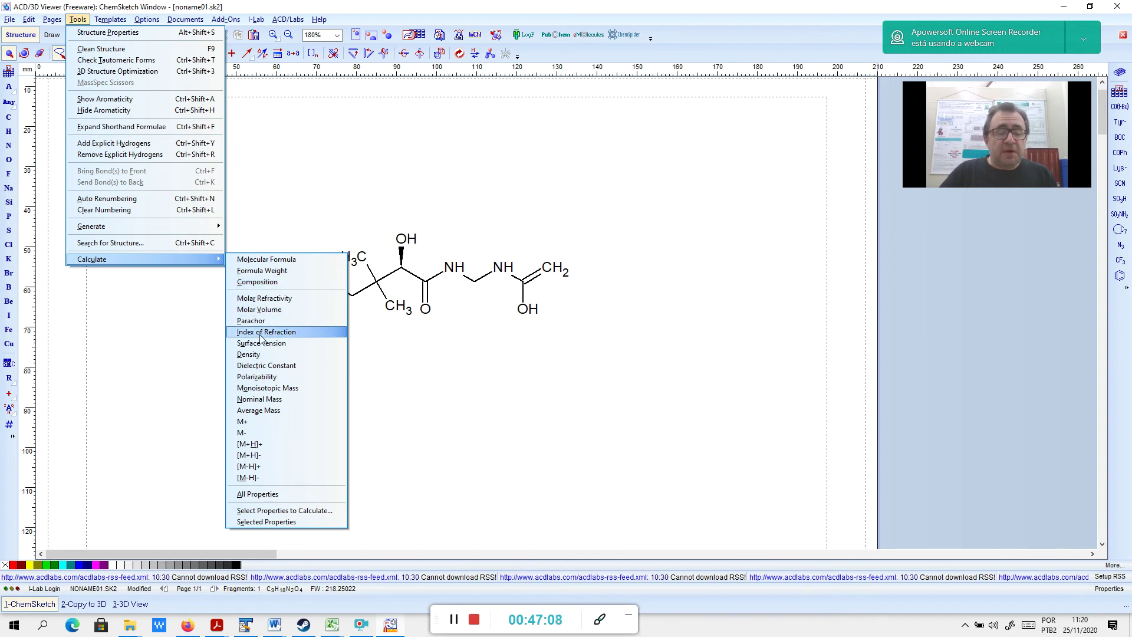
{"action": "left_click", "coordinate": [633, 15]}
Calculate the molecular formula of the whole vitamin structure, copy it to the page and position it beside the structure
{"action": "key", "text": "ctrl+a"}
{"action": "left_click", "coordinate": [77, 20]}
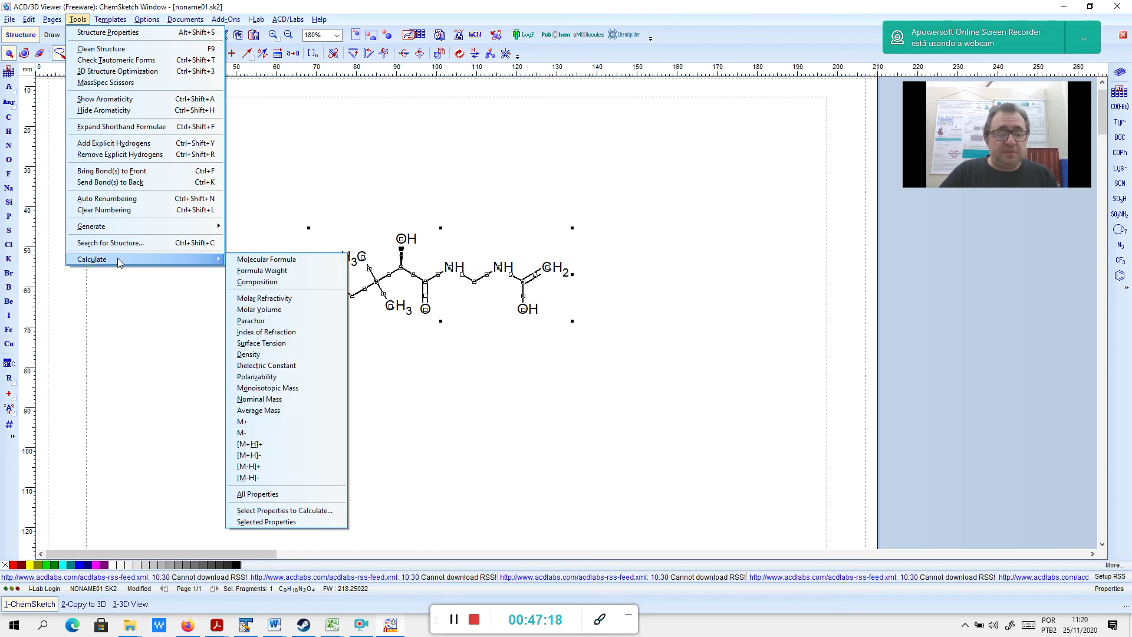
{"action": "left_click", "coordinate": [267, 262]}
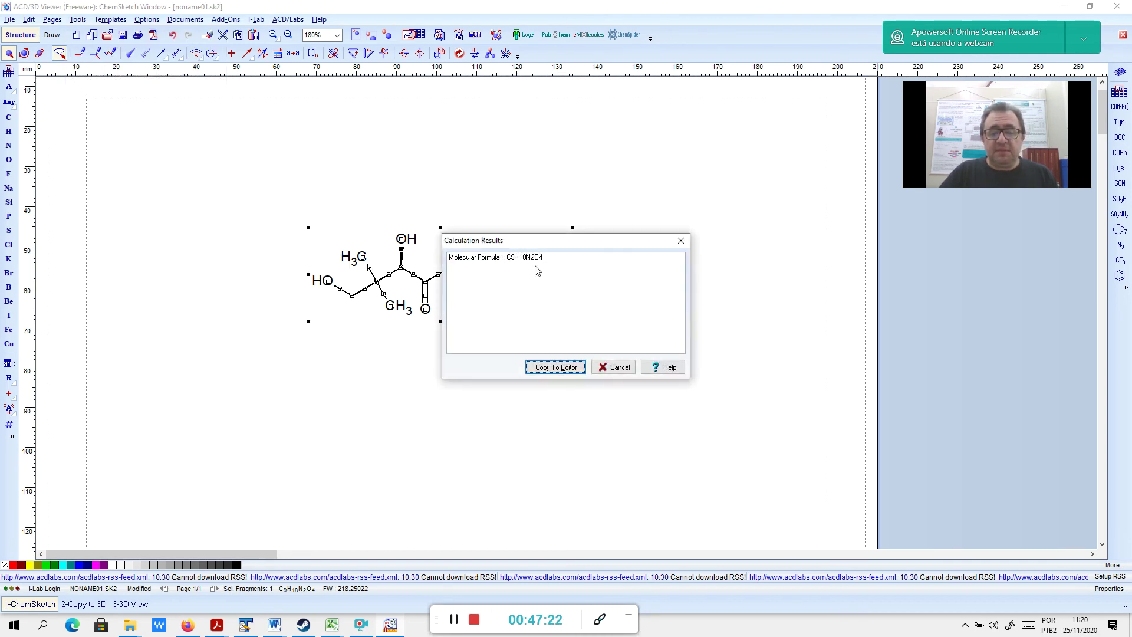
{"action": "left_click", "coordinate": [556, 367]}
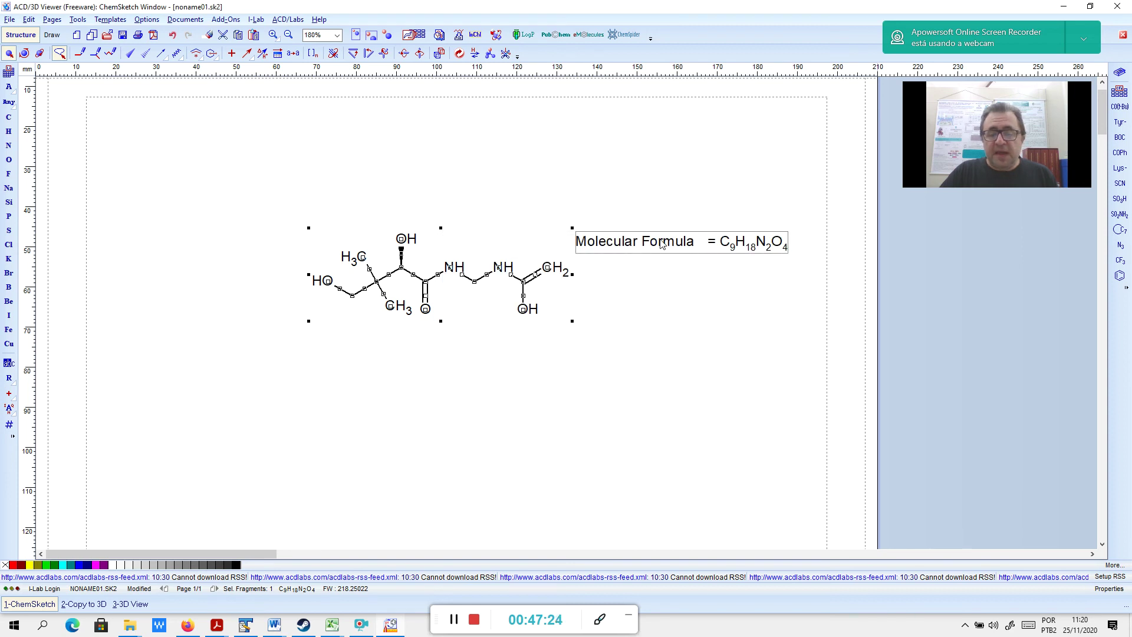
{"action": "left_click_drag", "start_coordinate": [663, 244], "coordinate": [677, 246]}
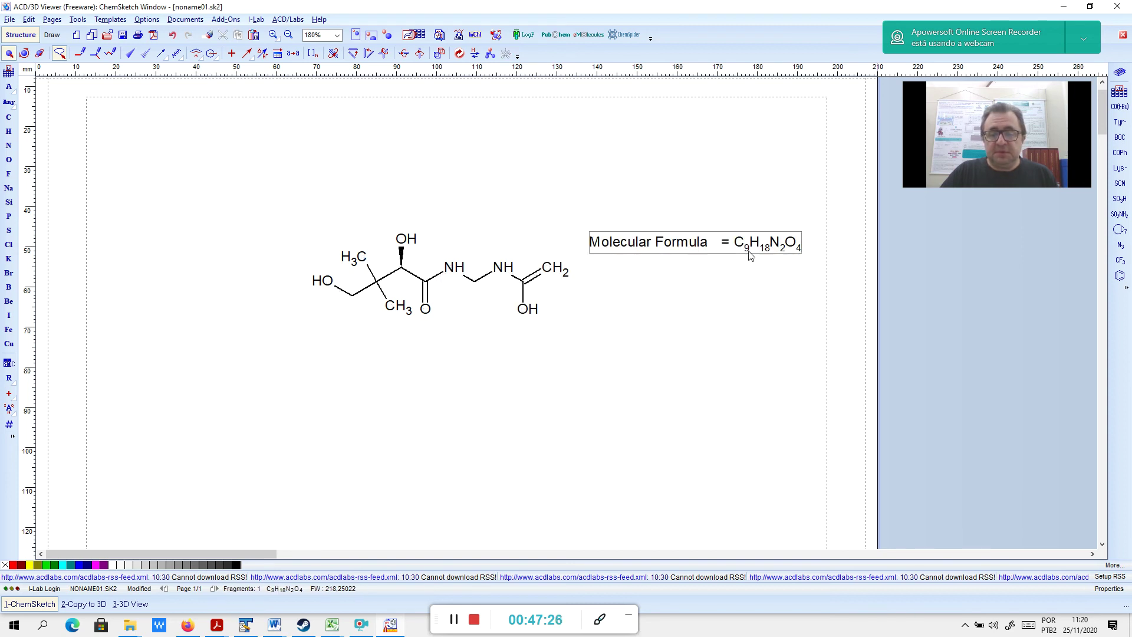
{"action": "left_click", "coordinate": [78, 20]}
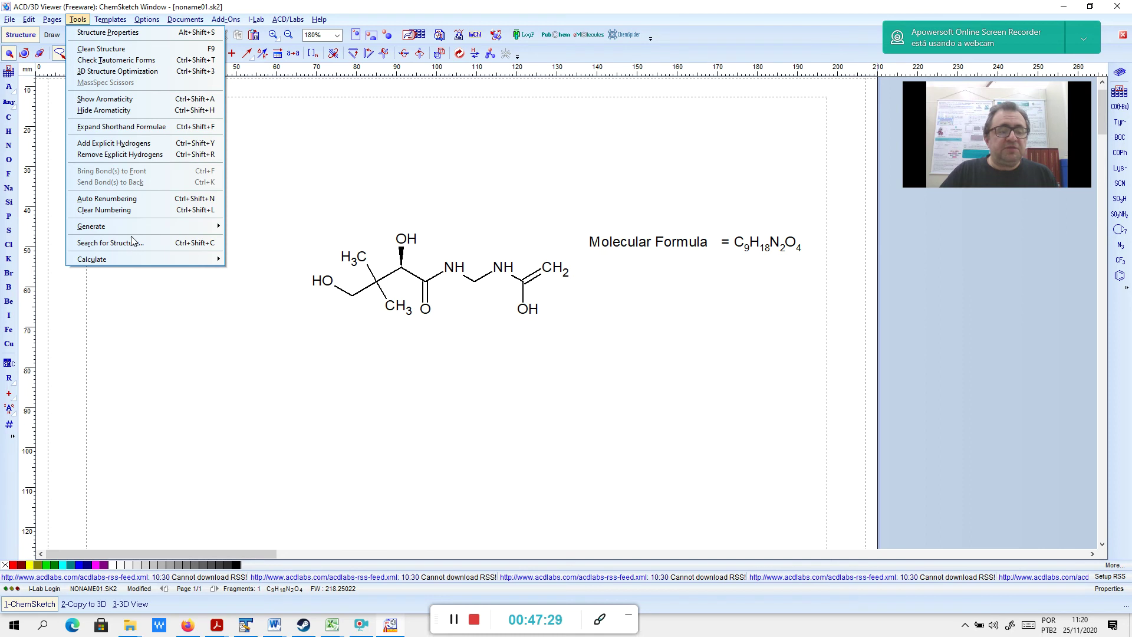
{"action": "mouse_move", "coordinate": [132, 230]}
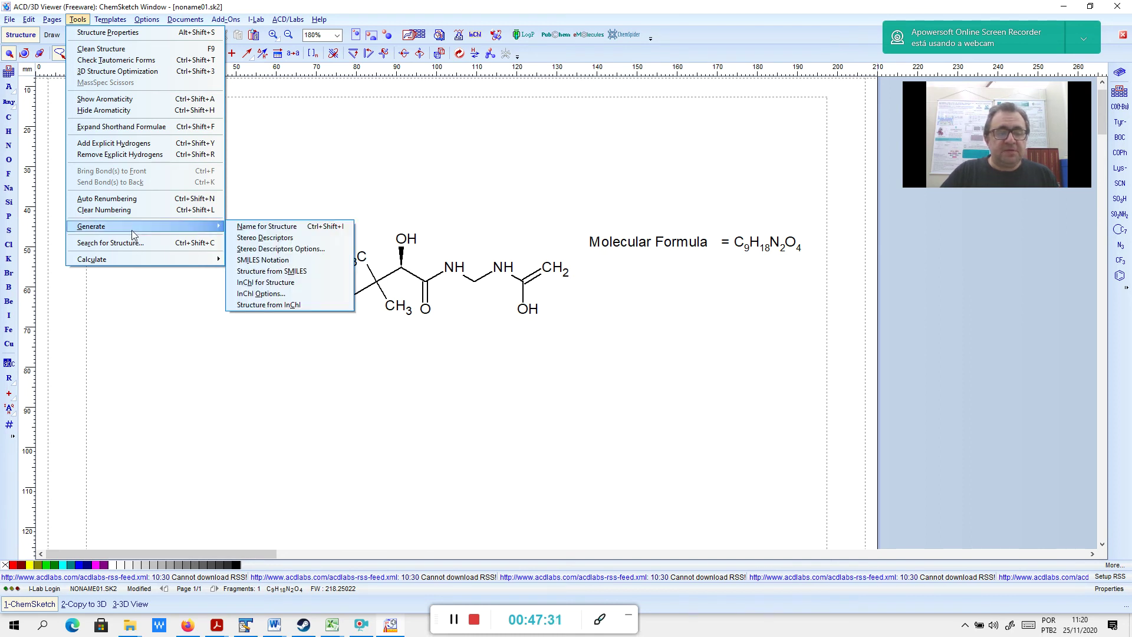
{"action": "left_click", "coordinate": [407, 198]}
{"action": "left_click", "coordinate": [402, 199]}
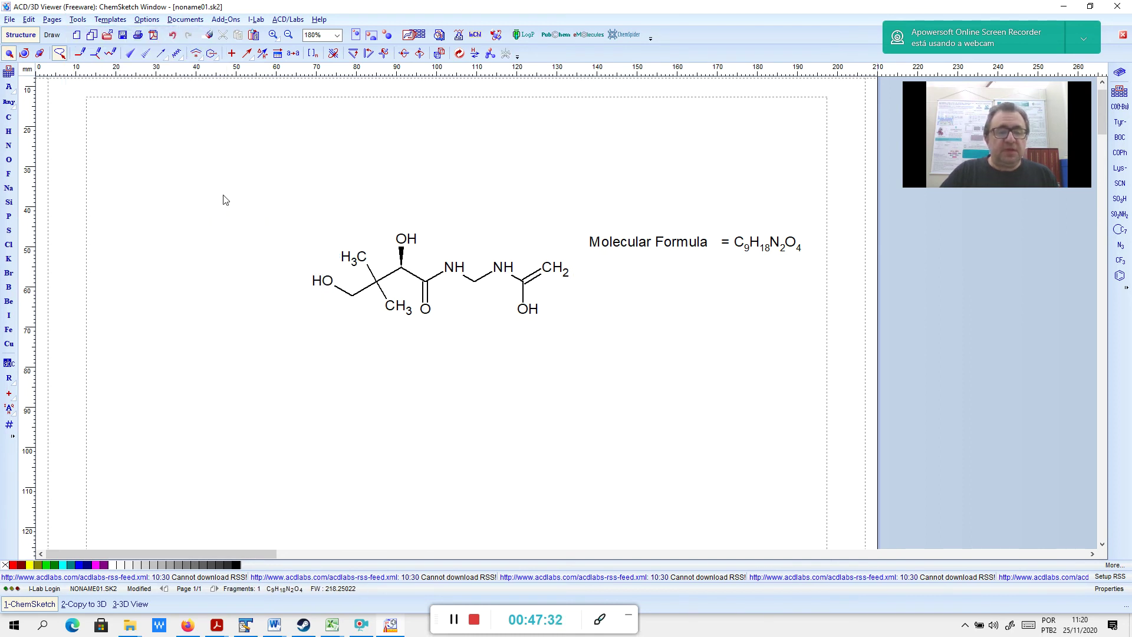
Calculate the molar volume of the vitamin structure and copy the result to the page
{"action": "left_click", "coordinate": [406, 216]}
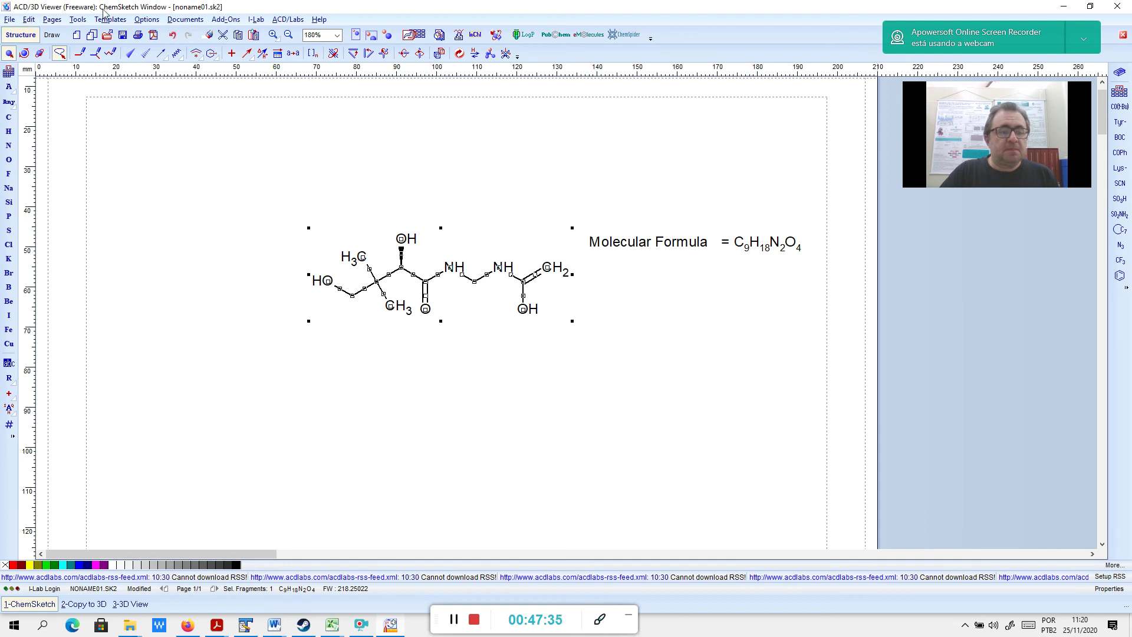
{"action": "left_click", "coordinate": [77, 19]}
{"action": "mouse_move", "coordinate": [119, 228]}
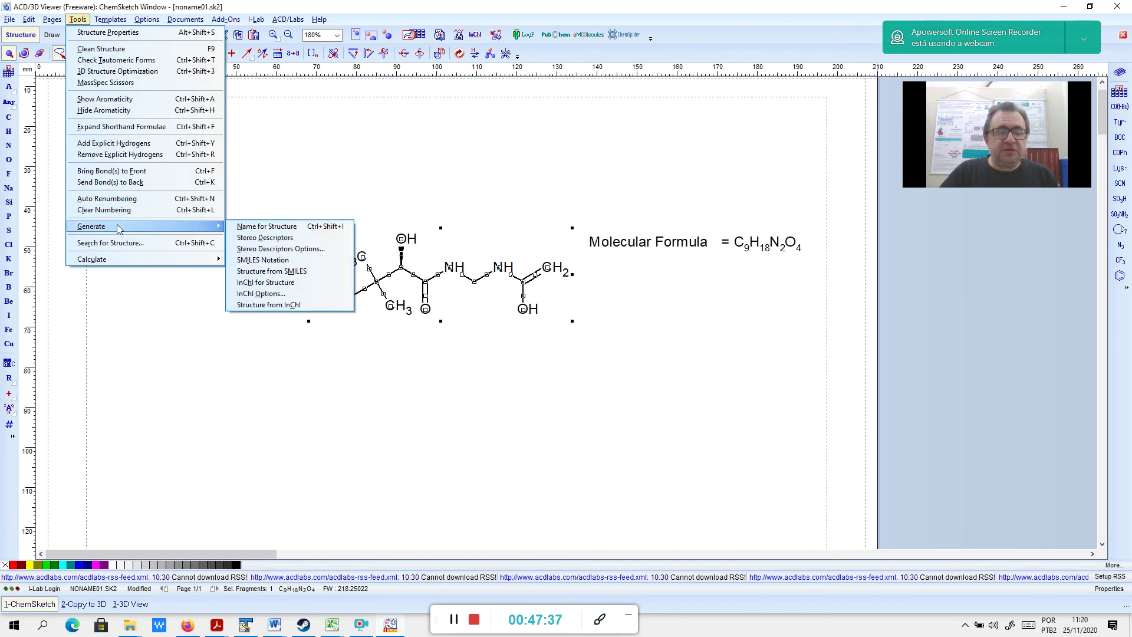
{"action": "mouse_move", "coordinate": [164, 257]}
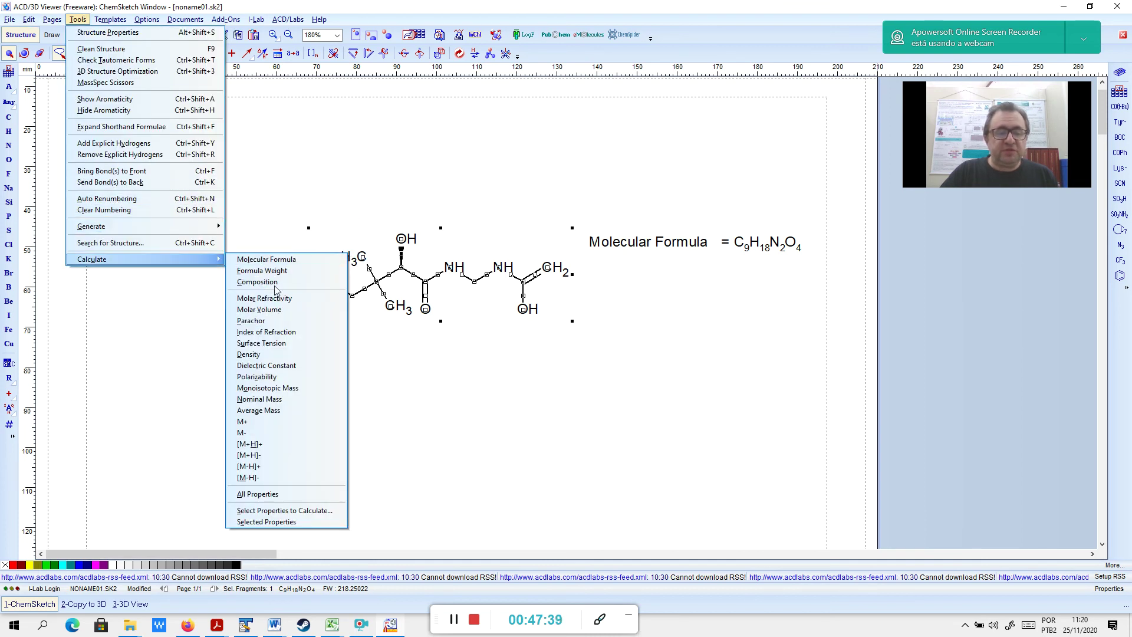
{"action": "left_click", "coordinate": [276, 310]}
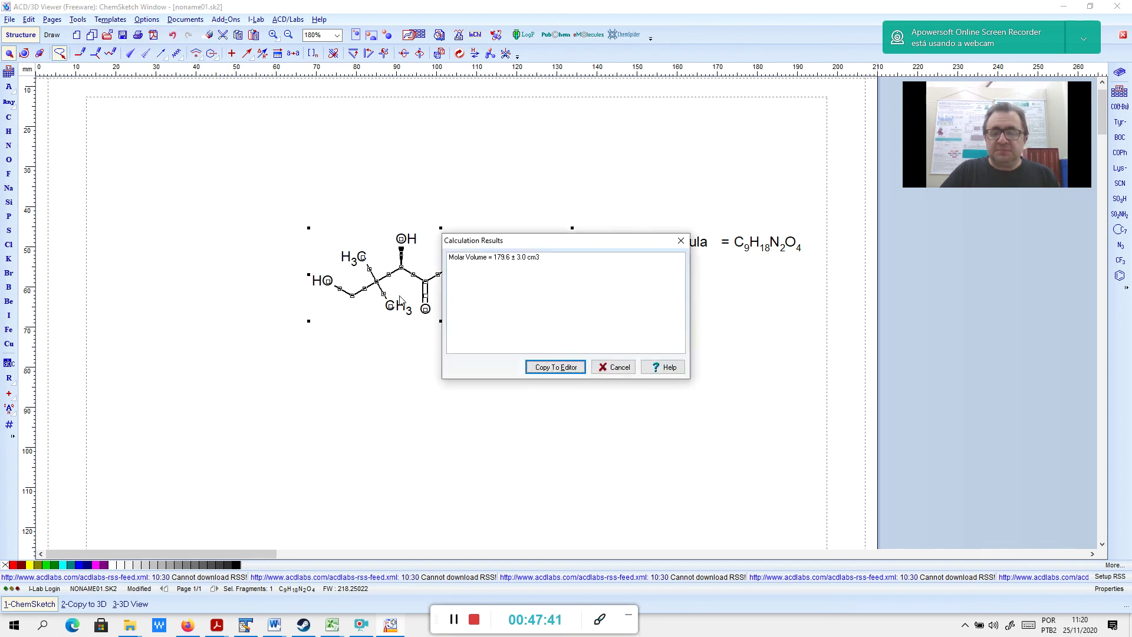
{"action": "left_click", "coordinate": [555, 367]}
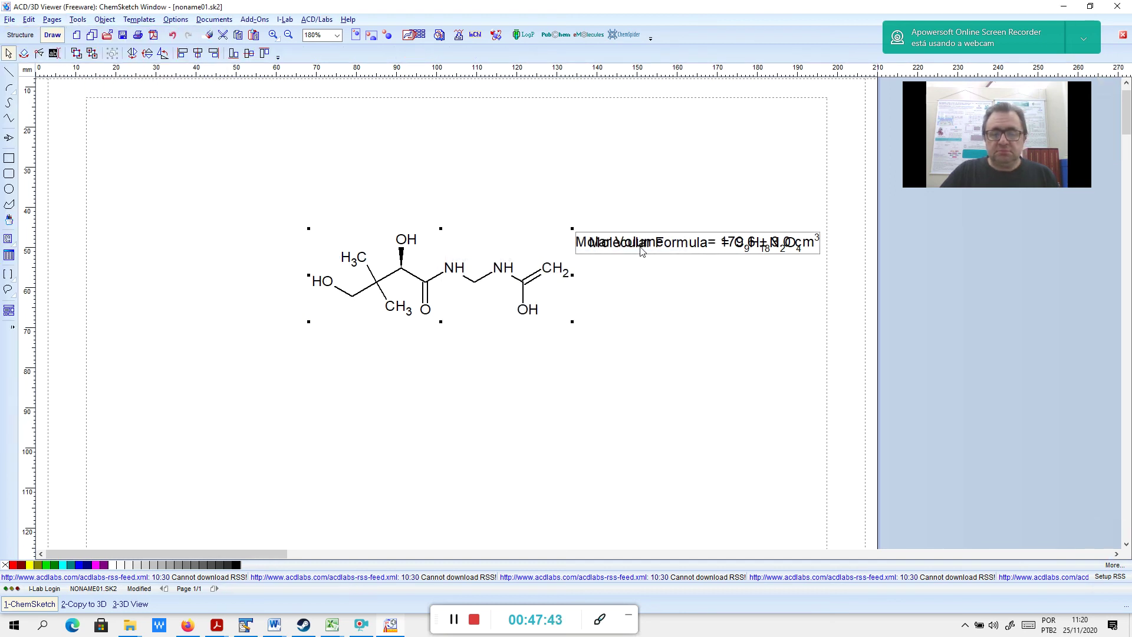
Move the molar volume text directly under the molecular formula line and align it with that line
{"action": "left_click_drag", "start_coordinate": [641, 272], "coordinate": [642, 272]}
{"action": "left_click", "coordinate": [723, 249]}
{"action": "key", "text": "Down"}
{"action": "key", "text": "Down"}
{"action": "key", "text": "Down"}
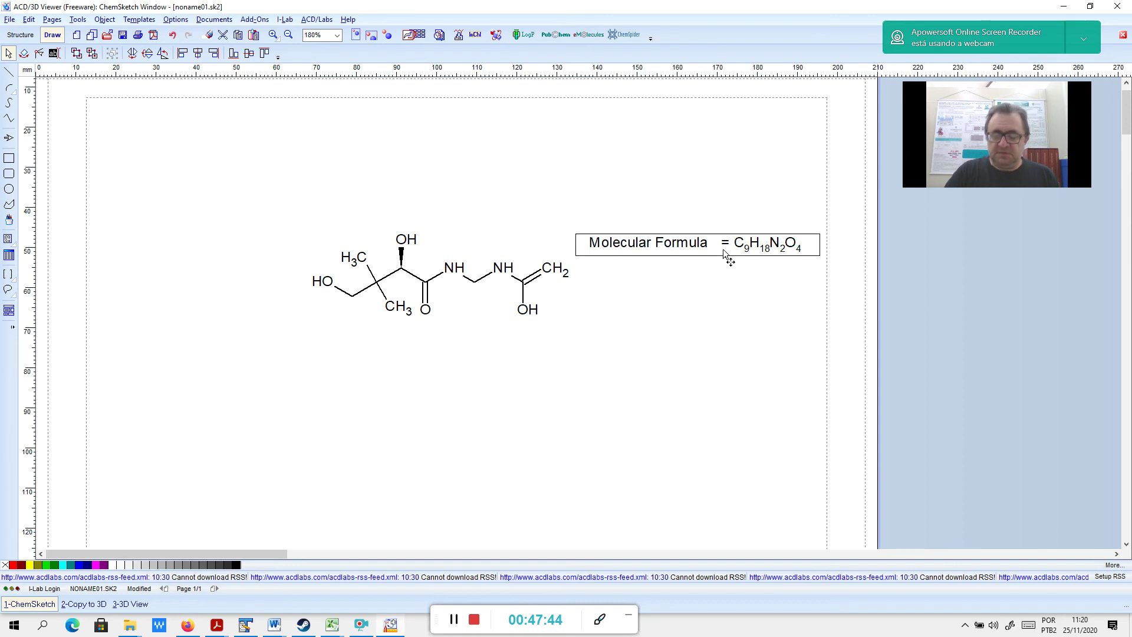
{"action": "key", "text": "Down"}
{"action": "key", "text": "Down"}
{"action": "key", "text": "Down"}
{"action": "key", "text": "Right"}
{"action": "key", "text": "Right"}
{"action": "key", "text": "Right"}
{"action": "key", "text": "Right"}
{"action": "key", "text": "Right"}
{"action": "key", "text": "Down"}
{"action": "left_click", "coordinate": [729, 414]}
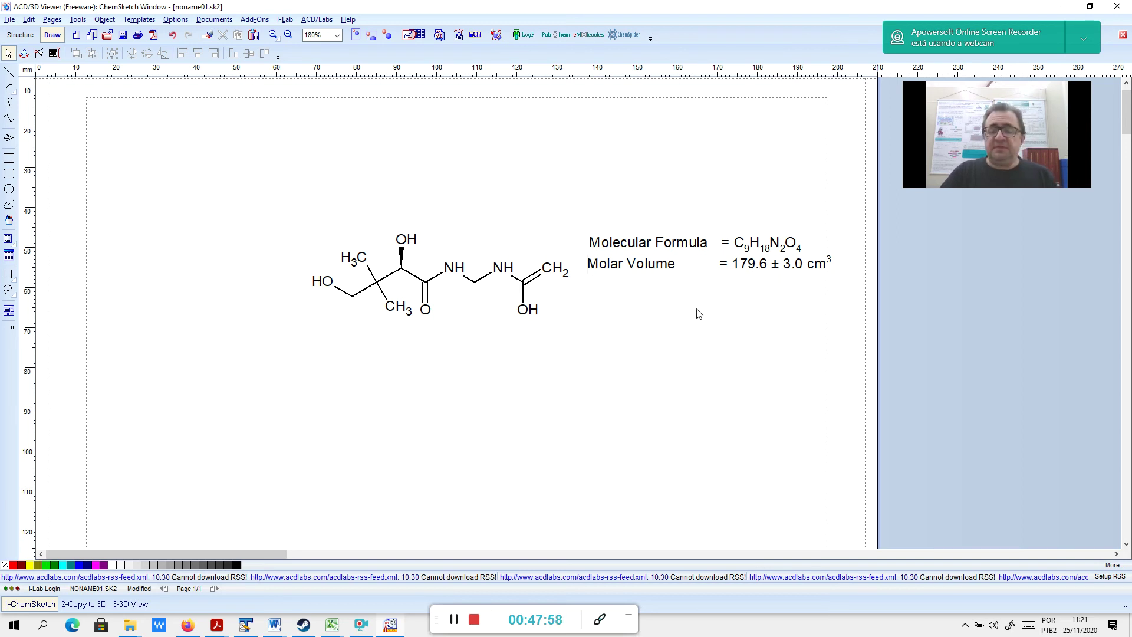
Calculate the molar refractivity of the selected vitamin structure and copy the result to the page
{"action": "left_click", "coordinate": [20, 34]}
{"action": "left_click", "coordinate": [52, 20]}
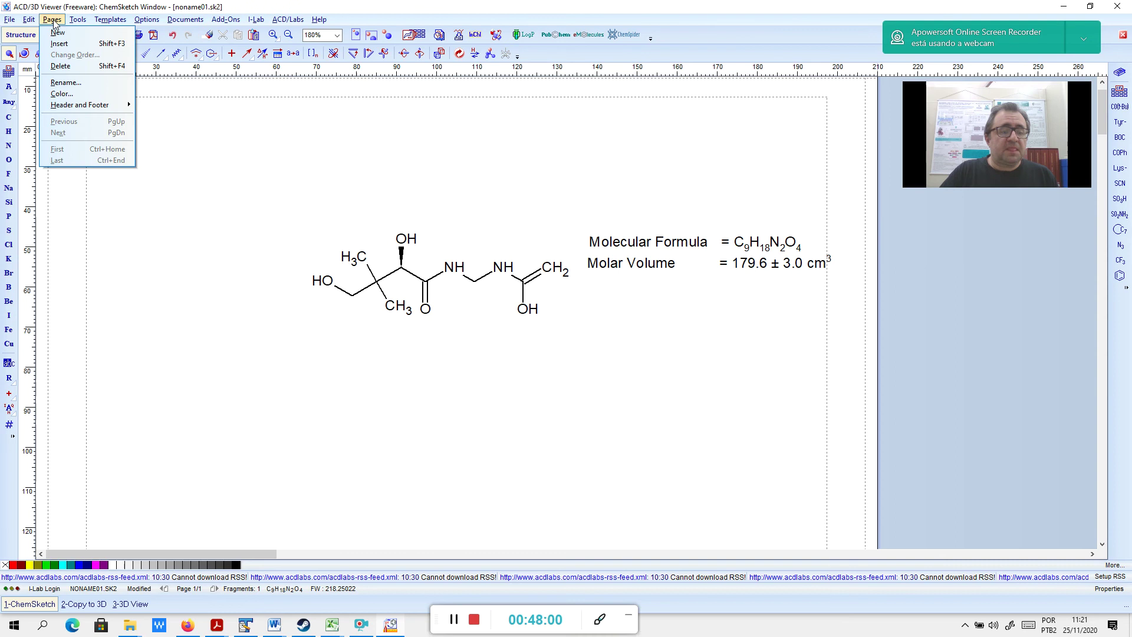
{"action": "left_click", "coordinate": [77, 20]}
{"action": "mouse_move", "coordinate": [121, 228]}
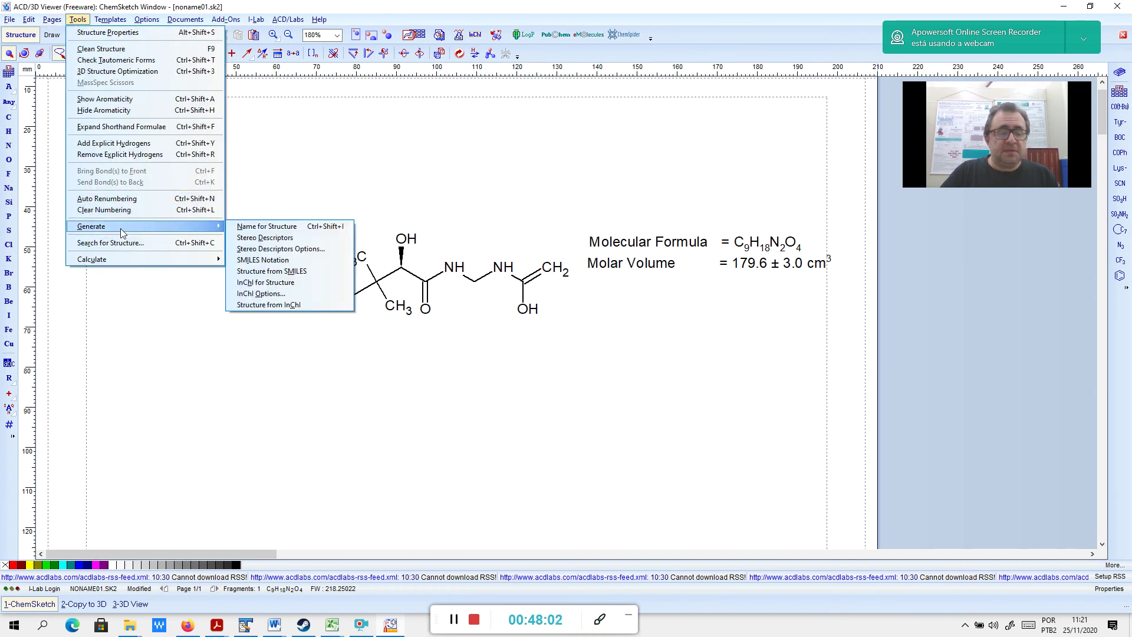
{"action": "left_click", "coordinate": [267, 226]}
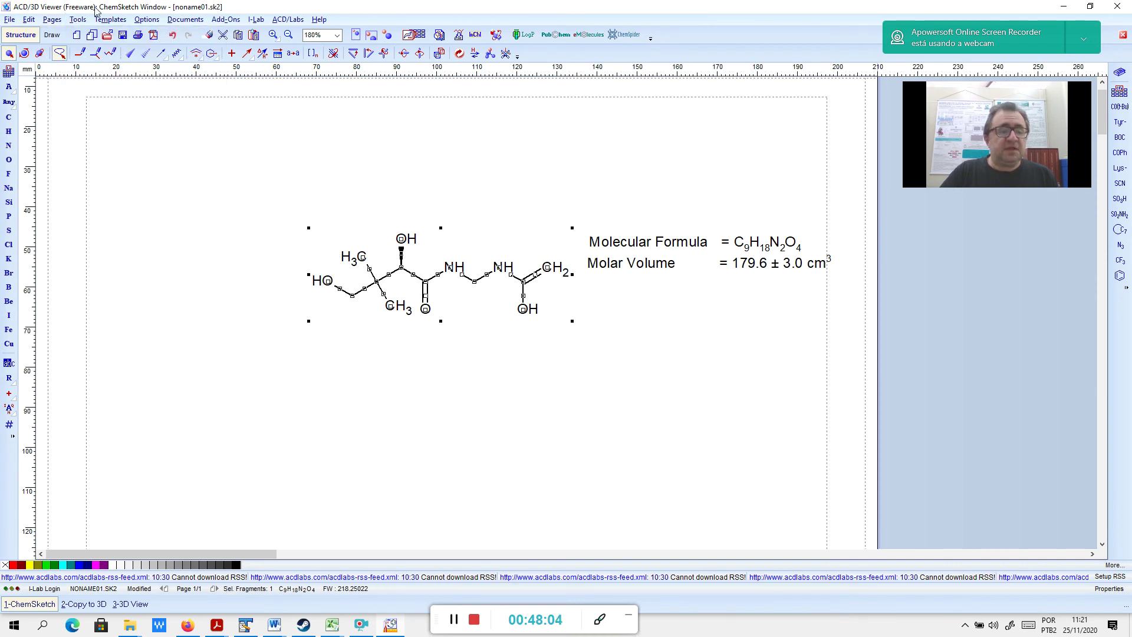
{"action": "left_click", "coordinate": [77, 19]}
{"action": "mouse_move", "coordinate": [114, 262]}
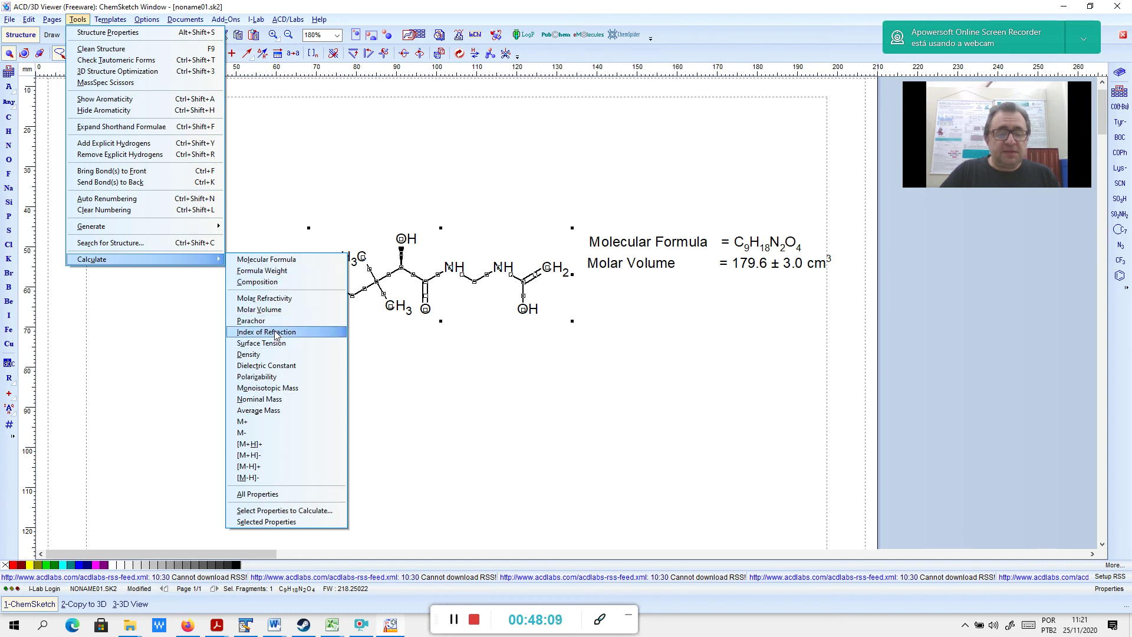
{"action": "left_click", "coordinate": [280, 298]}
{"action": "left_click", "coordinate": [569, 373]}
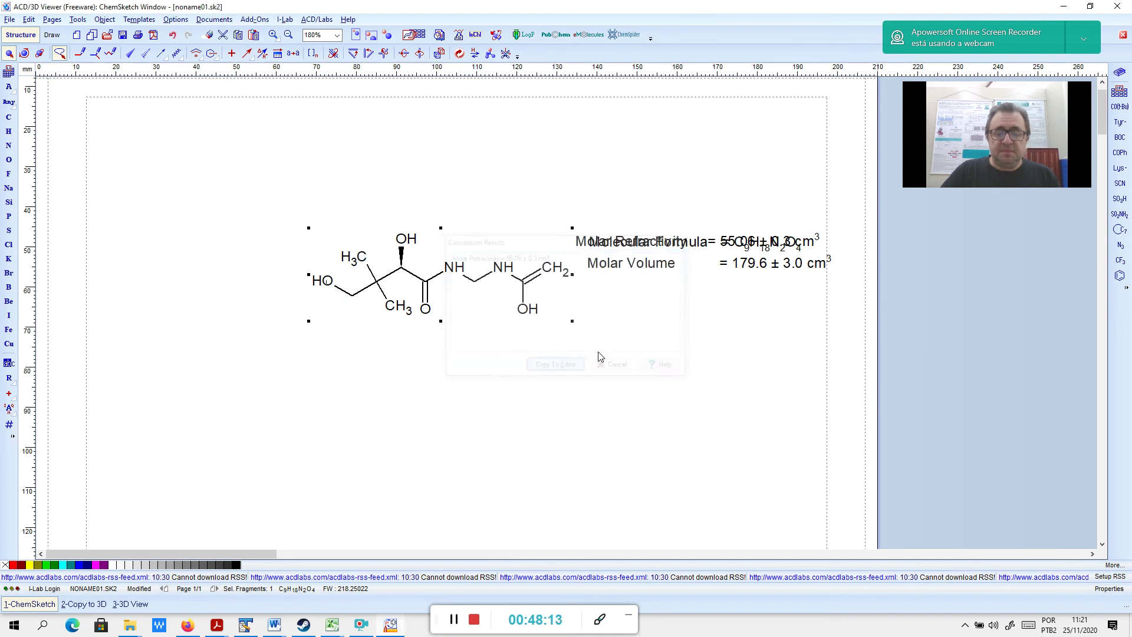
Move the molar refractivity text below the molar volume line and align it with the lines above
{"action": "left_click", "coordinate": [647, 253]}
{"action": "key", "text": "Down"}
{"action": "key", "text": "Down"}
{"action": "key", "text": "Down"}
{"action": "key", "text": "Down"}
{"action": "key", "text": "Down"}
{"action": "key", "text": "Down"}
{"action": "key", "text": "Down"}
{"action": "key", "text": "Down"}
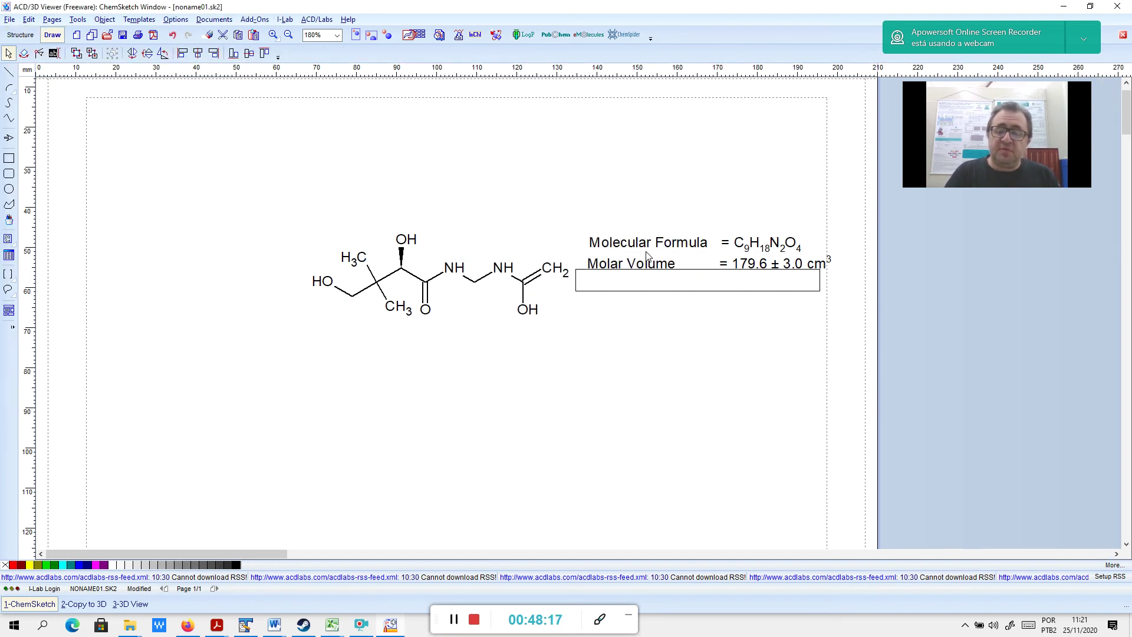
{"action": "key", "text": "Right"}
{"action": "key", "text": "Right"}
{"action": "key", "text": "Right"}
{"action": "key", "text": "Right"}
{"action": "key", "text": "Right"}
{"action": "key", "text": "Right"}
{"action": "key", "text": "Right"}
{"action": "key", "text": "Right"}
{"action": "key", "text": "Up"}
{"action": "key", "text": "Up"}
{"action": "key", "text": "Up"}
{"action": "key", "text": "Up"}
{"action": "key", "text": "Up"}
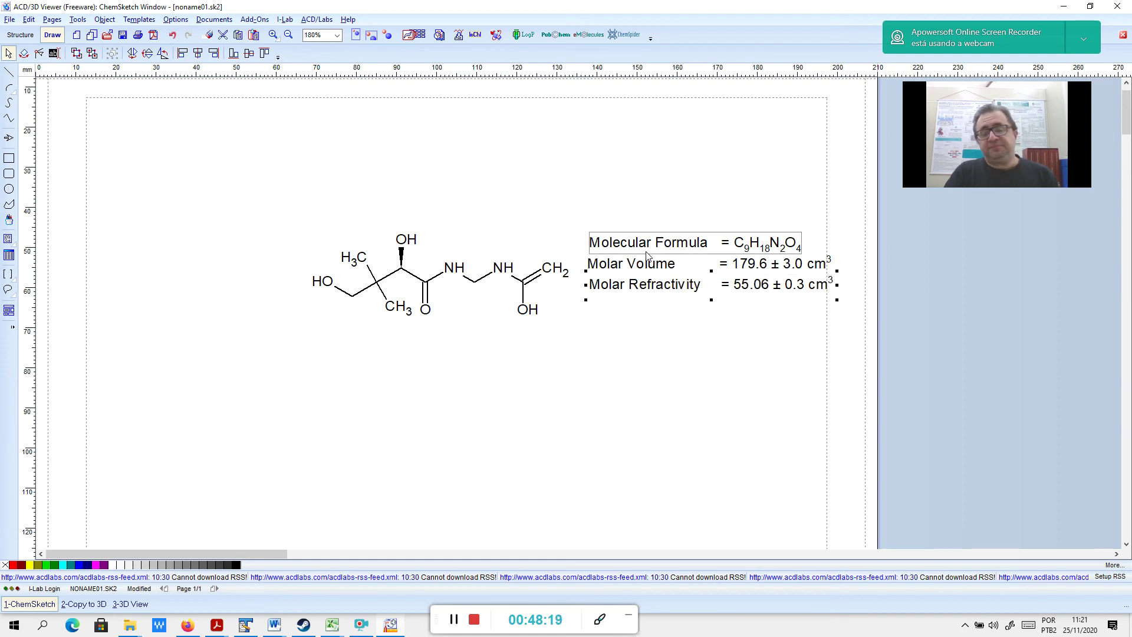
Nudge the molar refractivity text slightly so it lines up with the molar volume line above it
{"action": "key", "text": "Right"}
{"action": "key", "text": "Right"}
{"action": "key", "text": "Down"}
{"action": "key", "text": "Down"}
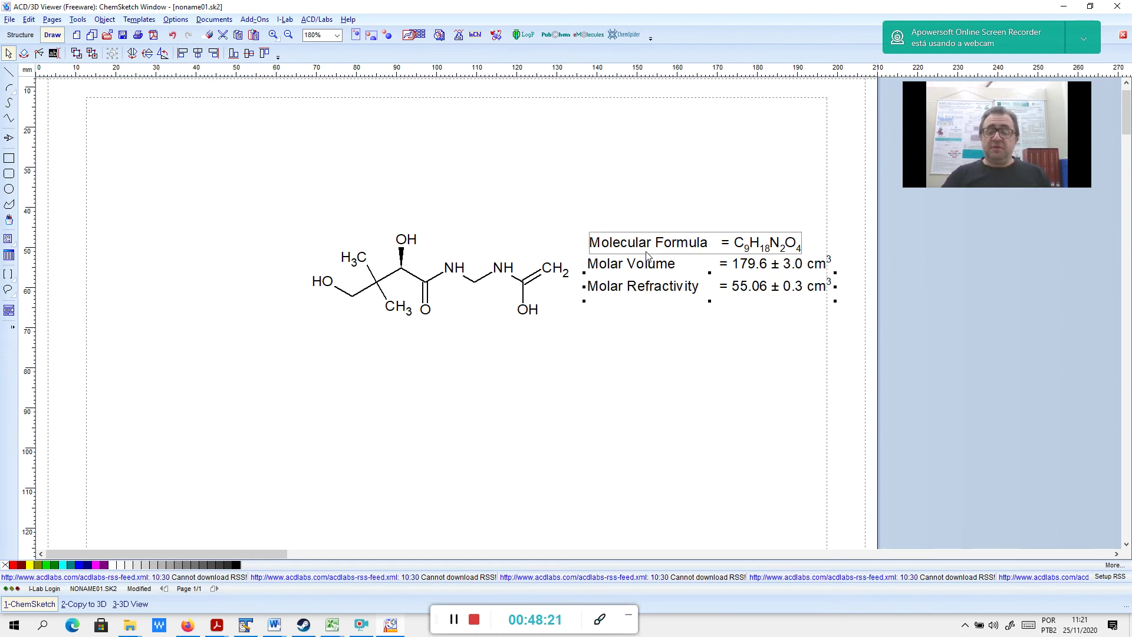
{"action": "left_click", "coordinate": [630, 348]}
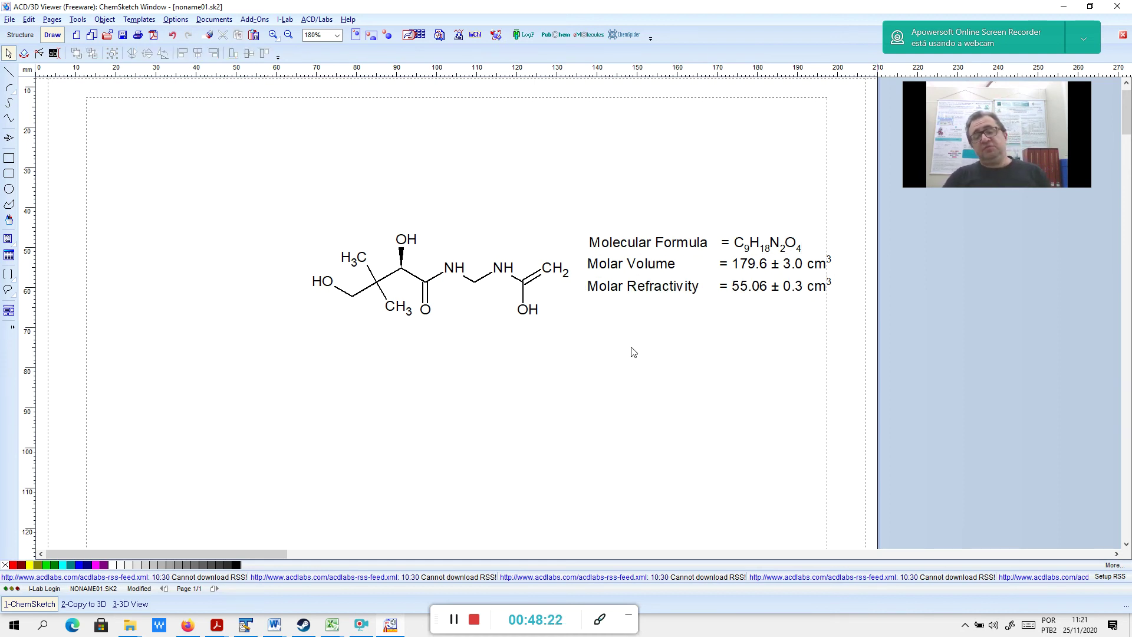
Shift the molecular formula text slightly to the left, closer to the structure
{"action": "left_click", "coordinate": [642, 245]}
{"action": "key", "text": "Left"}
{"action": "key", "text": "Left"}
{"action": "key", "text": "Left"}
{"action": "key", "text": "Left"}
{"action": "key", "text": "Left"}
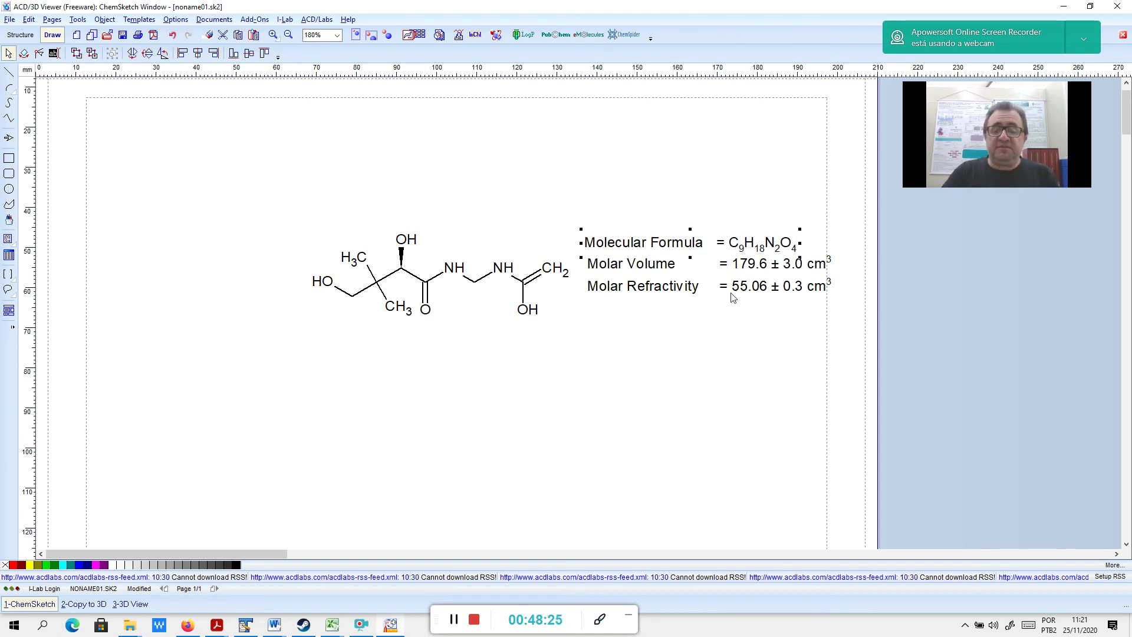
Shift the molar volume and molar refractivity texts left to align them with the molecular formula line
{"action": "left_click", "coordinate": [644, 264]}
{"action": "key", "text": "Left"}
{"action": "key", "text": "Left"}
{"action": "left_click", "coordinate": [656, 289]}
{"action": "key", "text": "Left"}
{"action": "key", "text": "Left"}
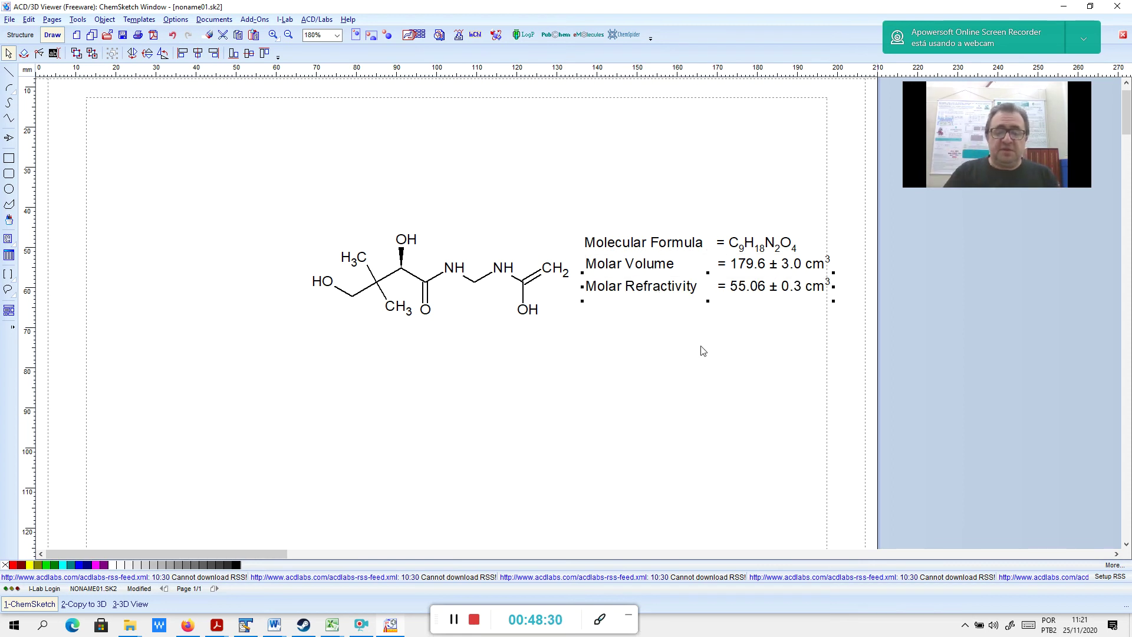
{"action": "left_click", "coordinate": [907, 353]}
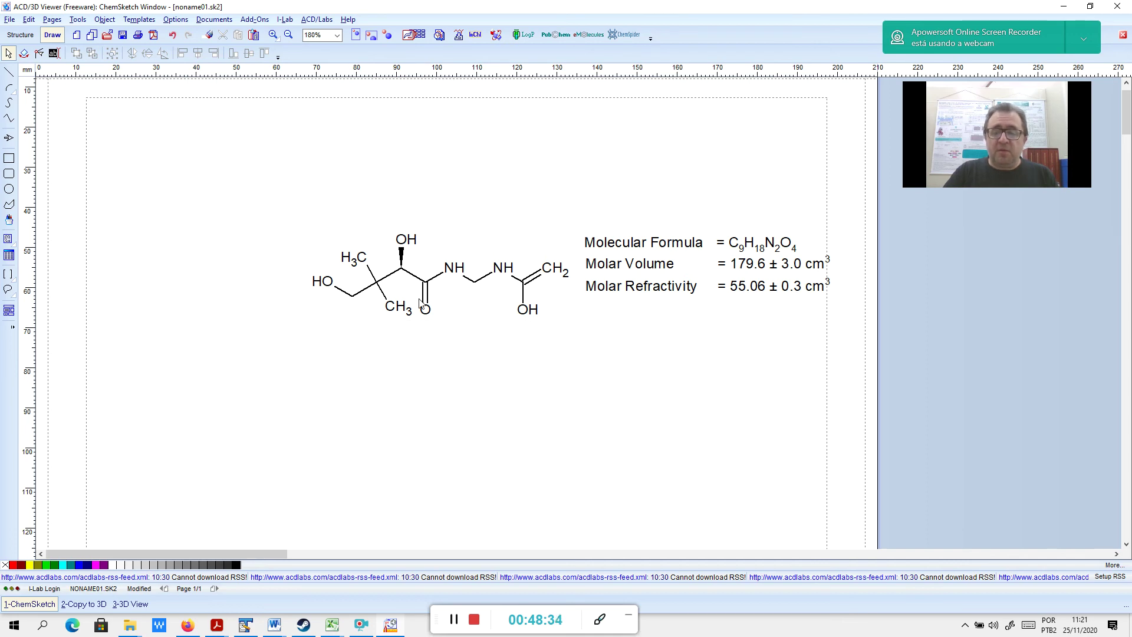
Look up the general data for oxygen in the periodic table of elements from Structure mode, and close the table
{"action": "left_click", "coordinate": [21, 35]}
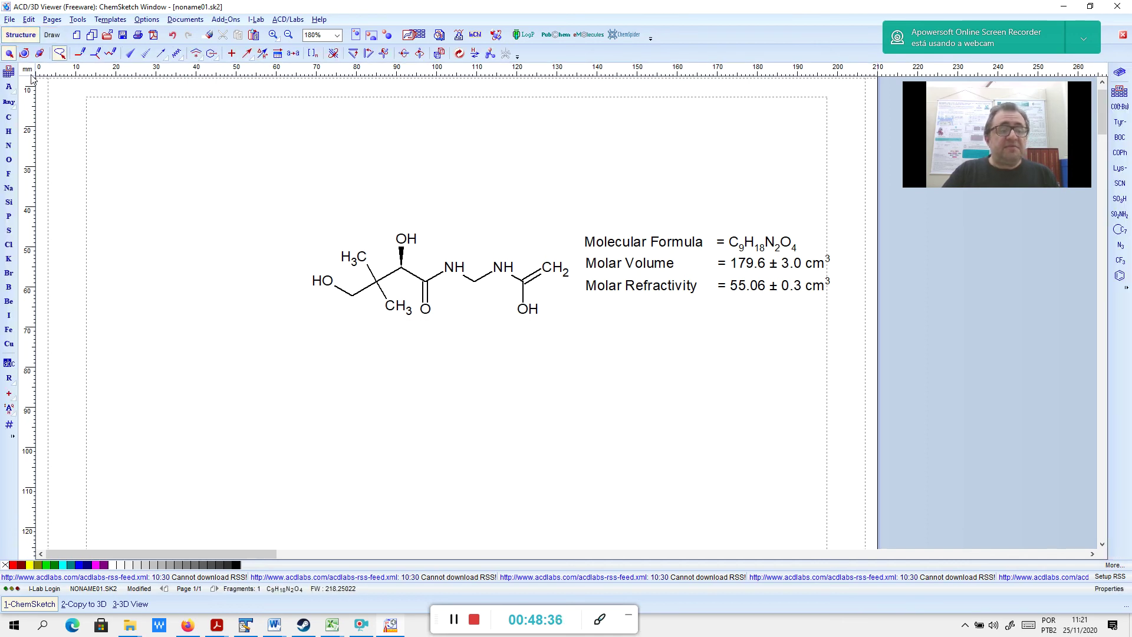
{"action": "left_click", "coordinate": [10, 72]}
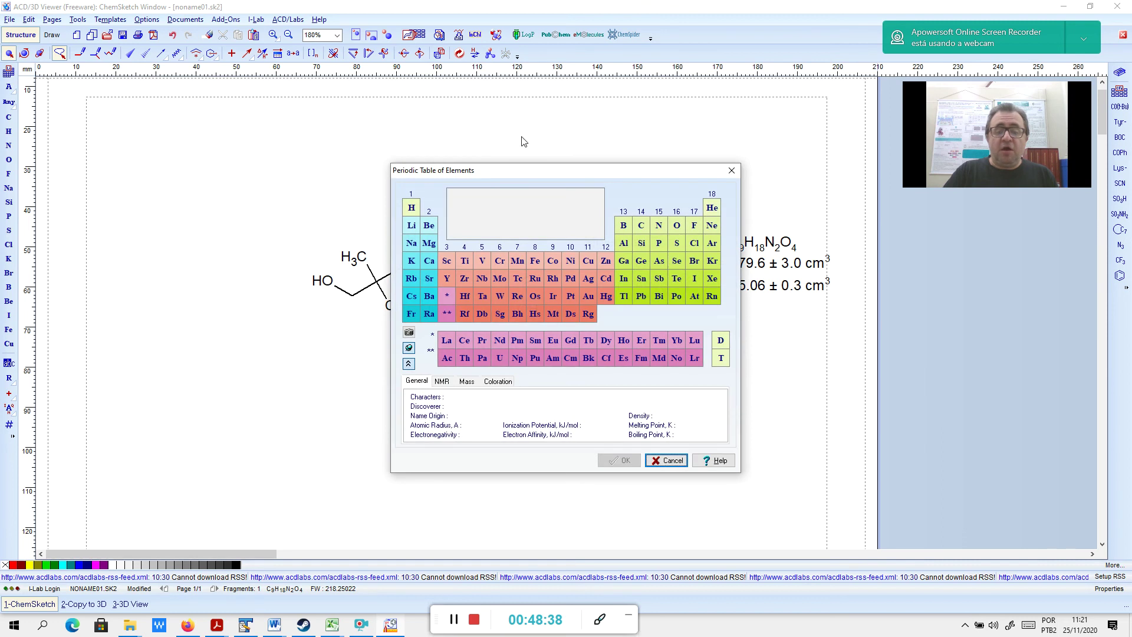
{"action": "left_click_drag", "start_coordinate": [555, 181], "coordinate": [212, 117]}
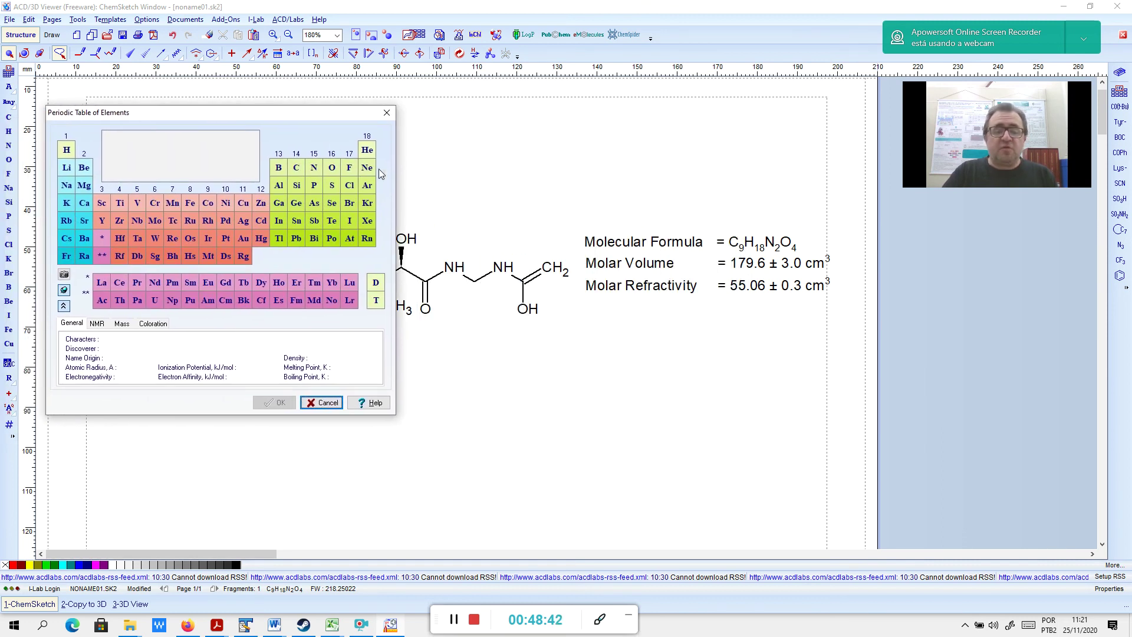
{"action": "left_click", "coordinate": [334, 171]}
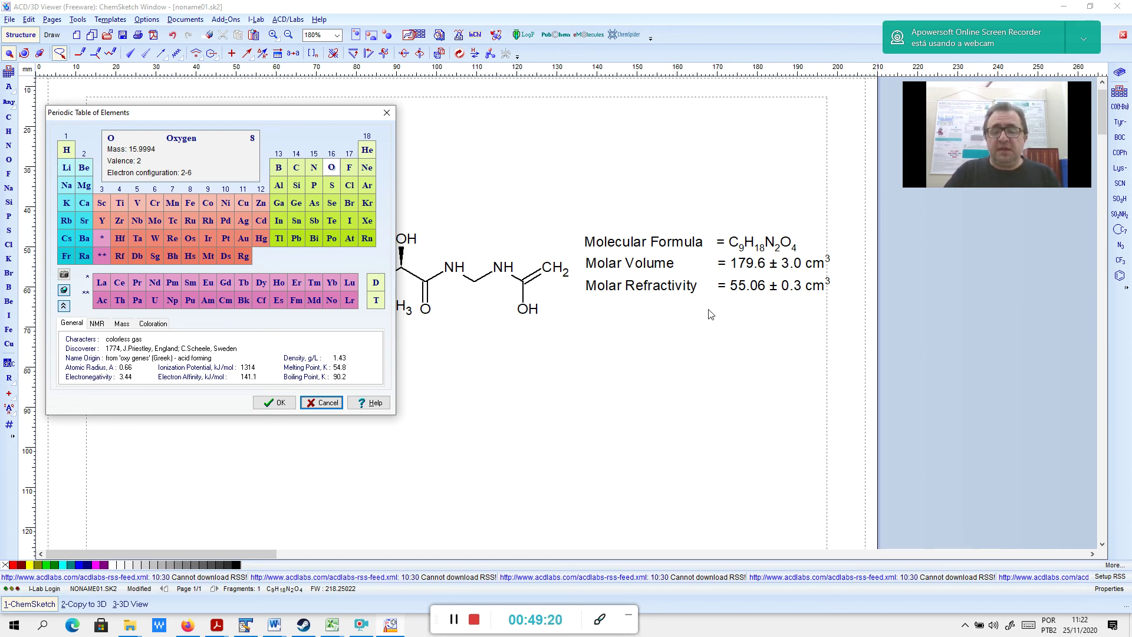
{"action": "left_click", "coordinate": [392, 113]}
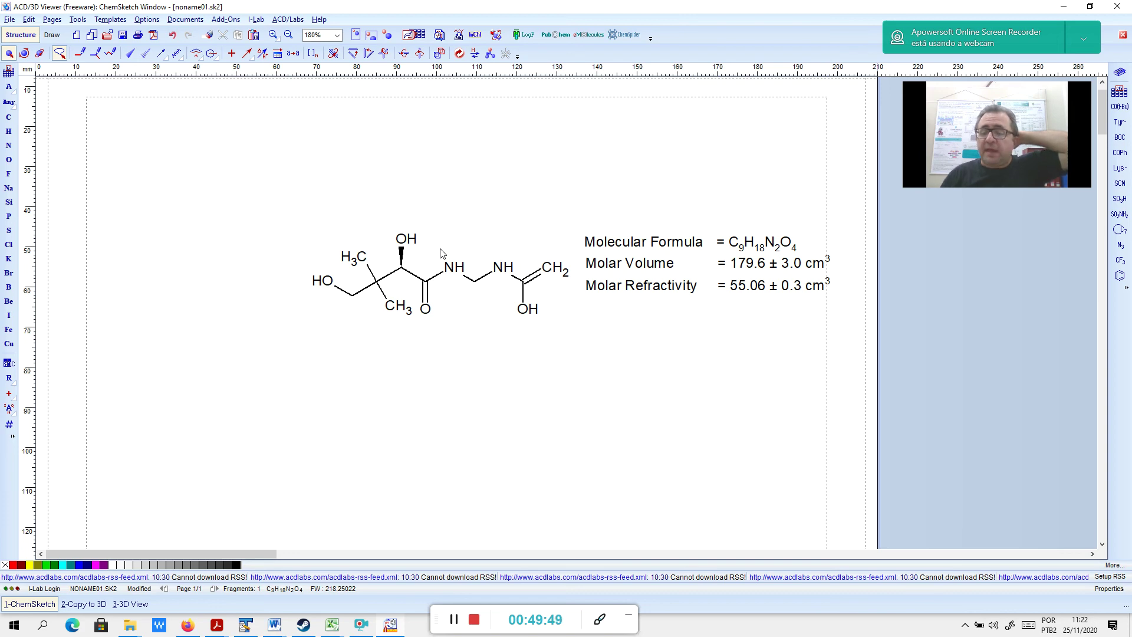
{"action": "left_click", "coordinate": [8, 71]}
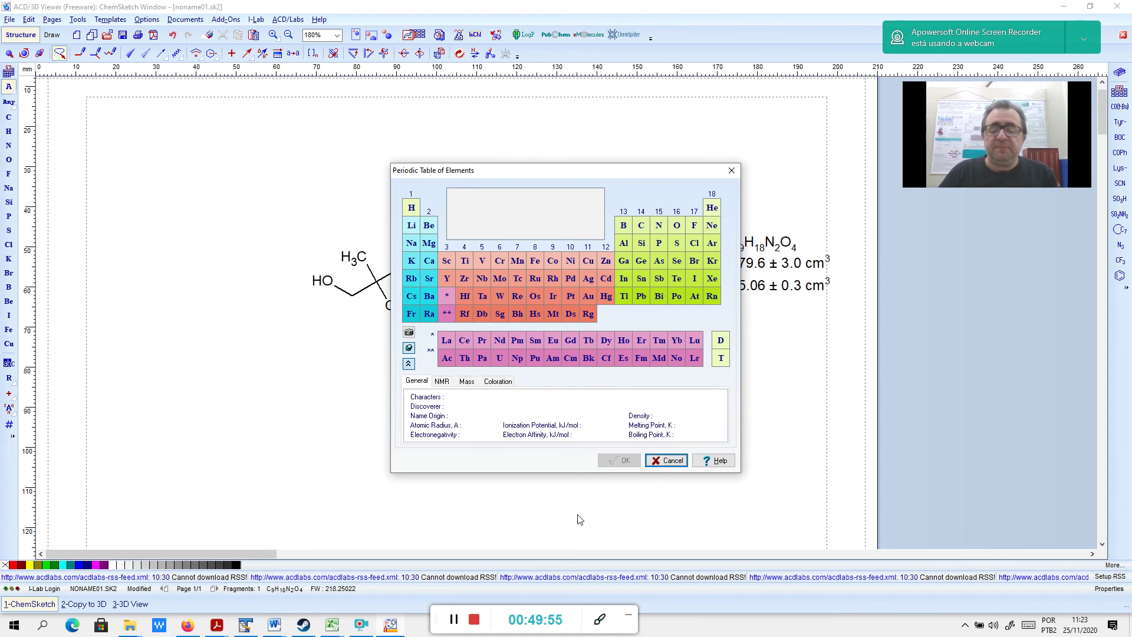
{"action": "left_click", "coordinate": [731, 170]}
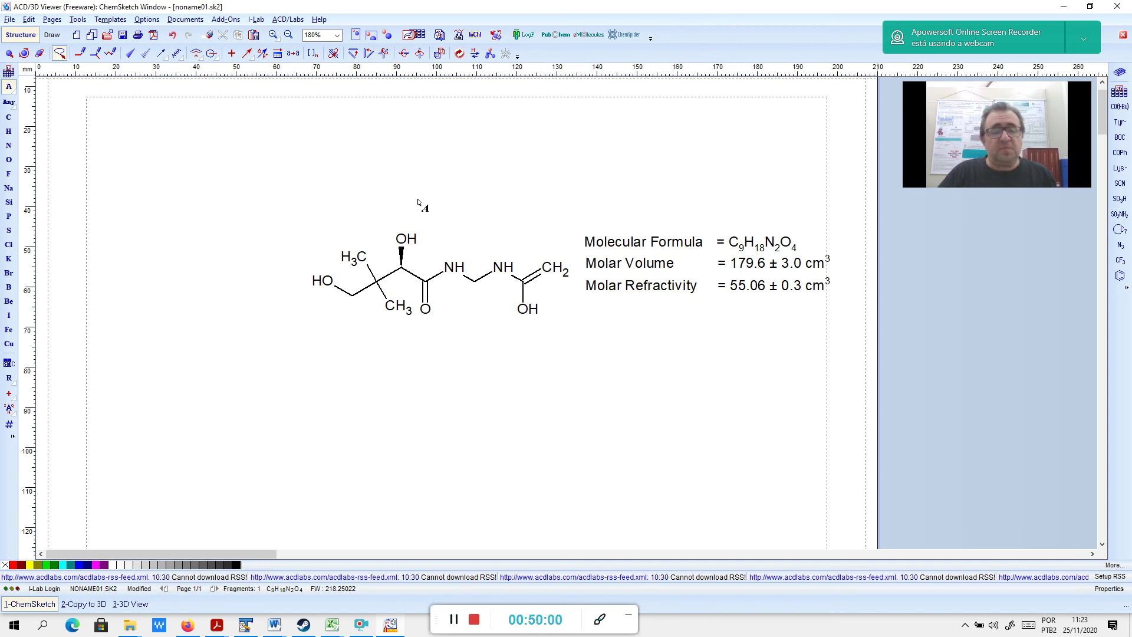
Move the whole vitamin structure left and slightly upward, away from the property texts
{"action": "left_click_drag", "start_coordinate": [9, 52], "coordinate": [9, 86]}
{"action": "mouse_move", "coordinate": [391, 172]}
{"action": "left_mouse_down"}
{"action": "mouse_move", "coordinate": [542, 374]}
{"action": "mouse_move", "coordinate": [570, 258]}
{"action": "left_mouse_up"}
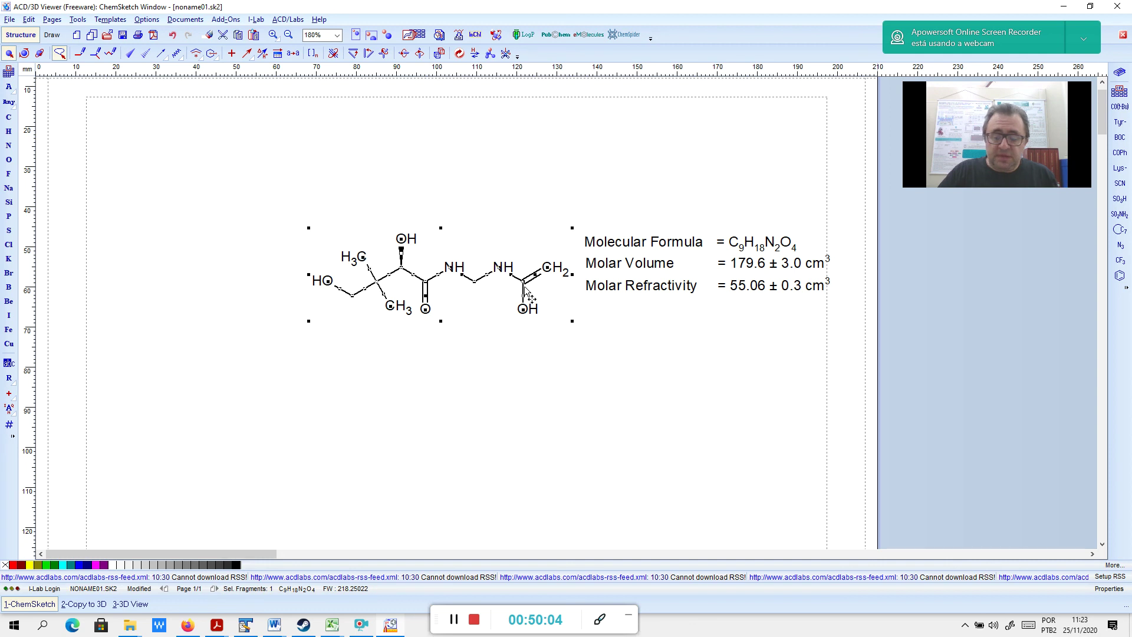
{"action": "left_click_drag", "start_coordinate": [529, 296], "coordinate": [461, 268]}
{"action": "left_click", "coordinate": [578, 398]}
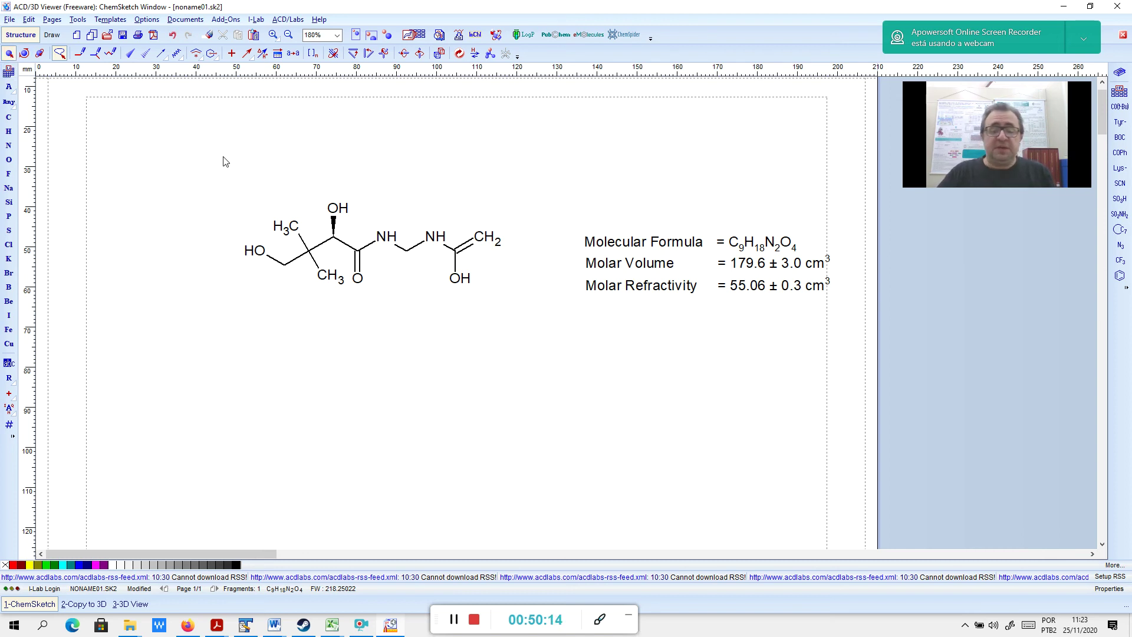
Generate the SMILES notation for the complete vitamin structure
{"action": "mouse_move", "coordinate": [199, 255]}
{"action": "left_mouse_down"}
{"action": "mouse_move", "coordinate": [328, 350]}
{"action": "mouse_move", "coordinate": [460, 306]}
{"action": "mouse_move", "coordinate": [513, 217]}
{"action": "mouse_move", "coordinate": [301, 171]}
{"action": "left_mouse_up"}
{"action": "left_click", "coordinate": [78, 20]}
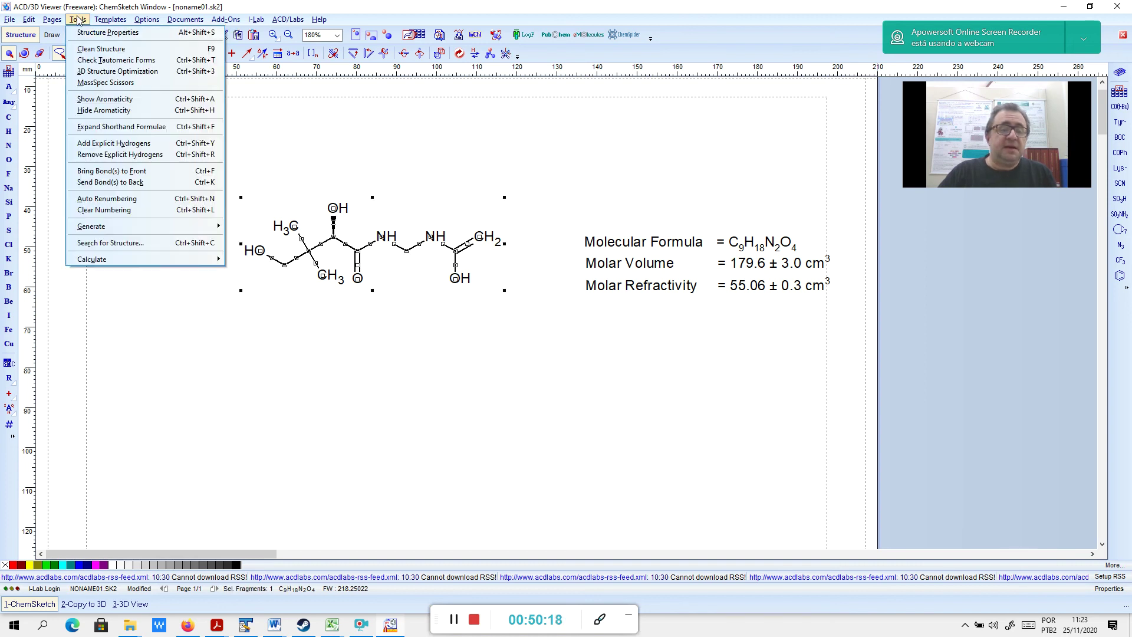
{"action": "mouse_move", "coordinate": [111, 228]}
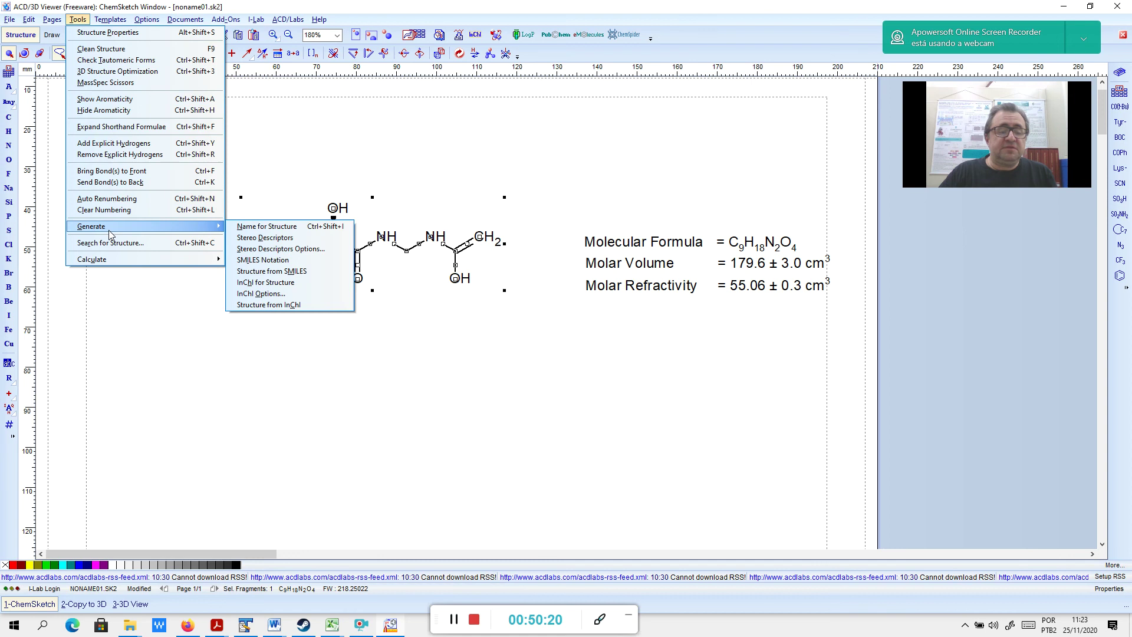
{"action": "left_click", "coordinate": [277, 261]}
{"action": "left_click", "coordinate": [978, 465]}
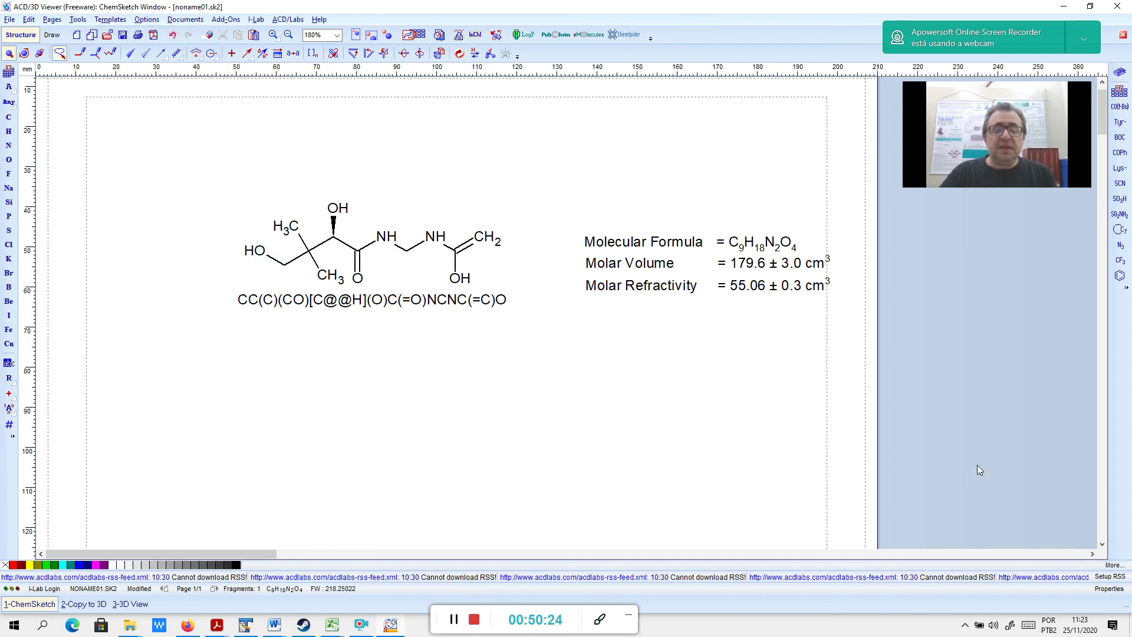
Copy the SMILES text placed beneath the vitamin structure
{"action": "left_click", "coordinate": [359, 301]}
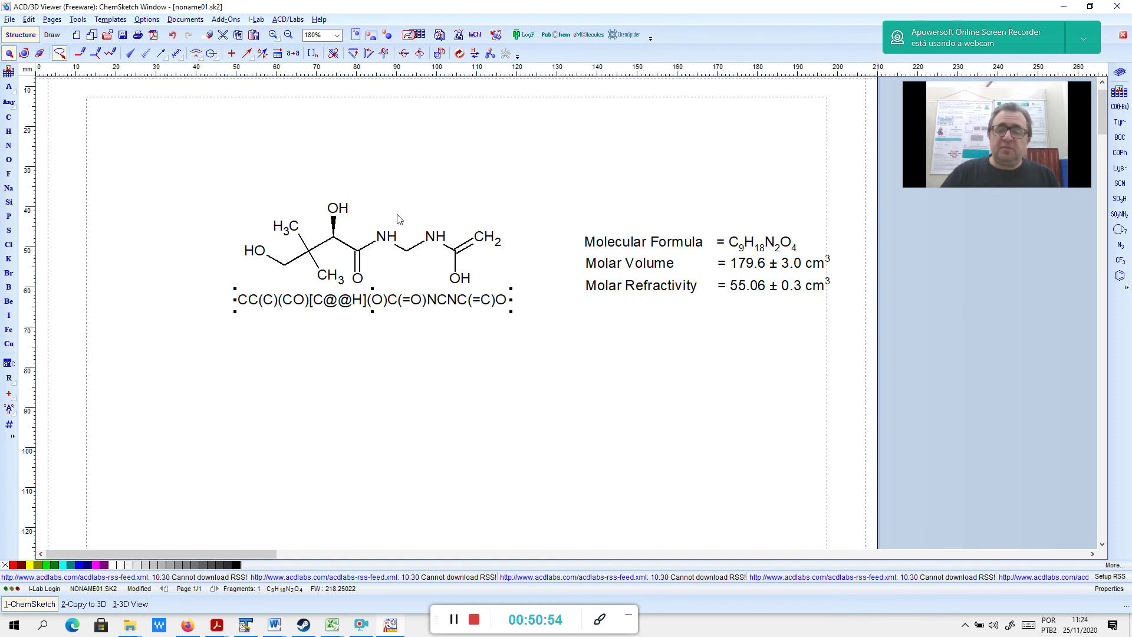
{"action": "left_click", "coordinate": [504, 436]}
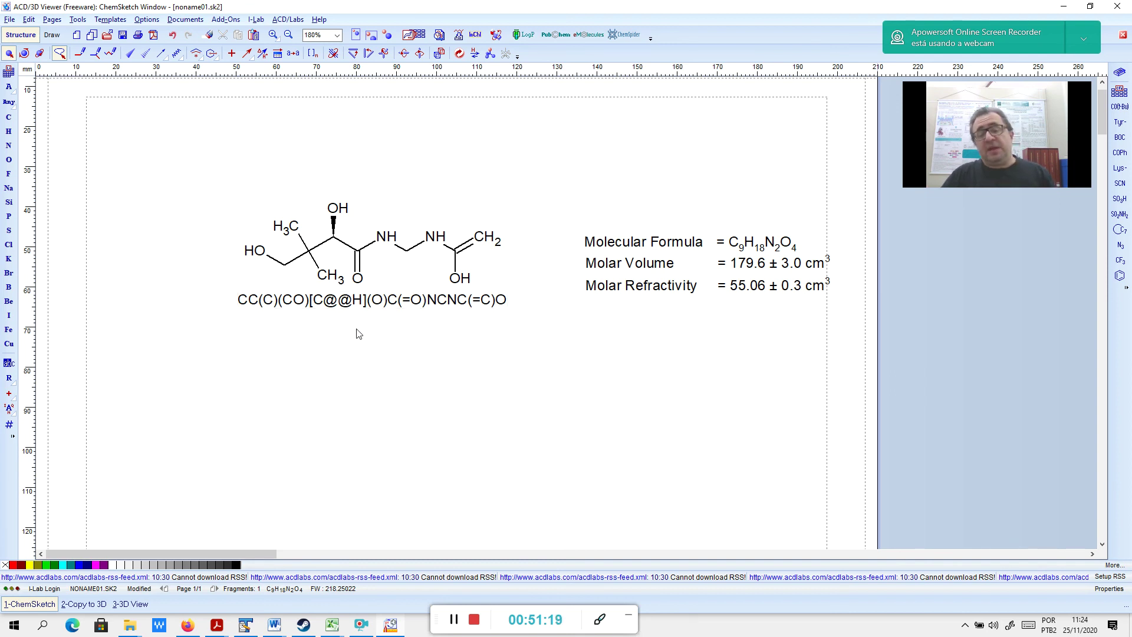
{"action": "left_click", "coordinate": [307, 304]}
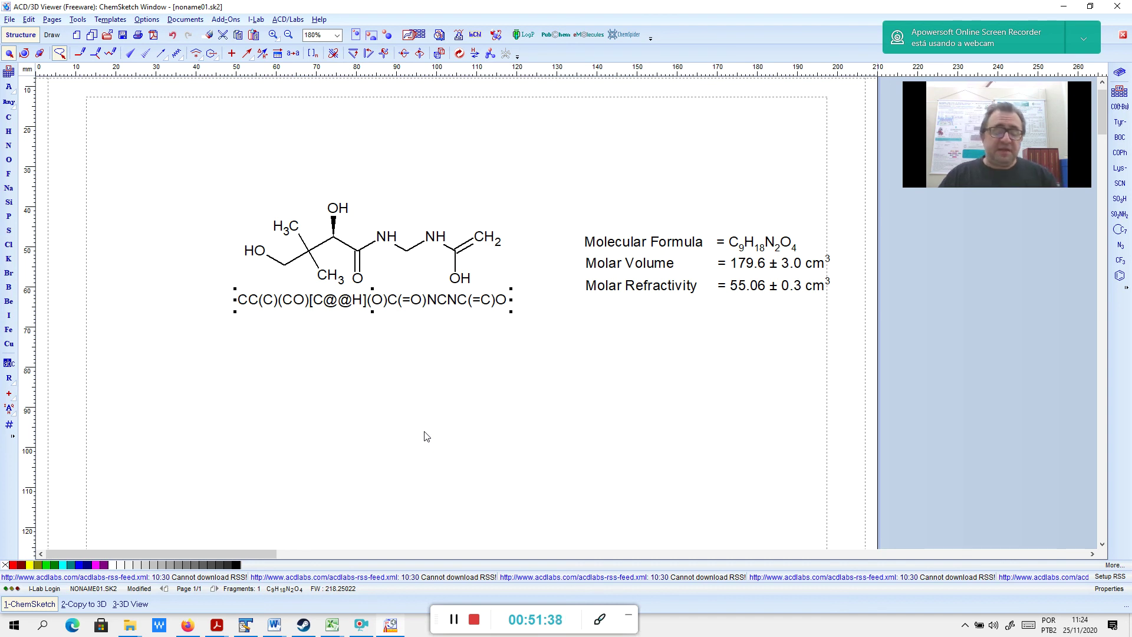
{"action": "left_click", "coordinate": [814, 373]}
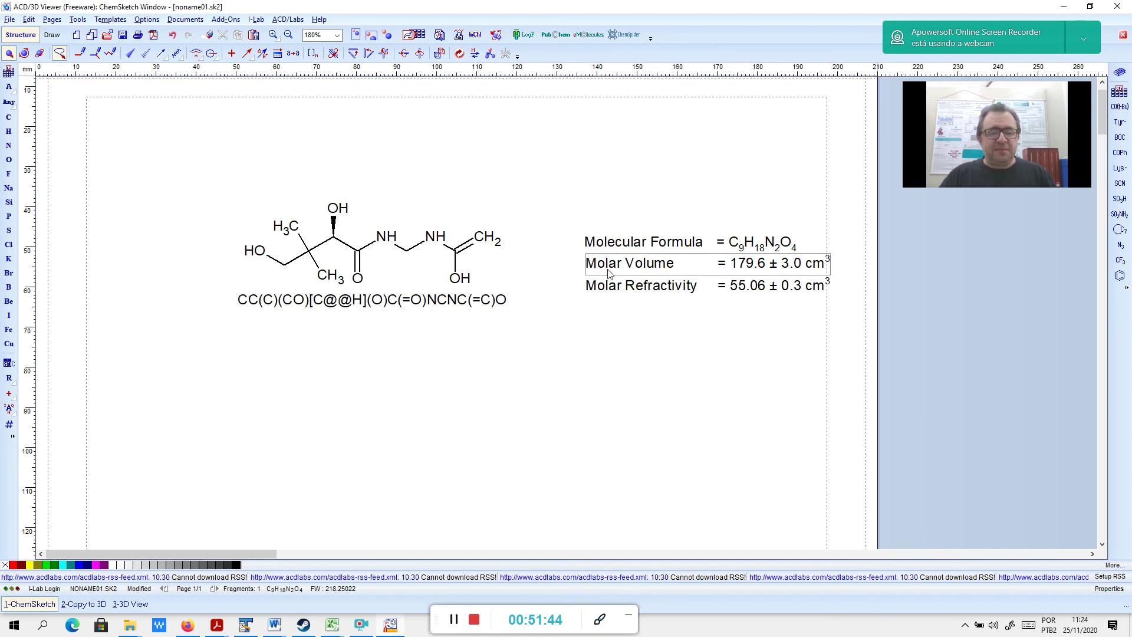
{"action": "left_click", "coordinate": [327, 302]}
{"action": "left_click", "coordinate": [29, 20]}
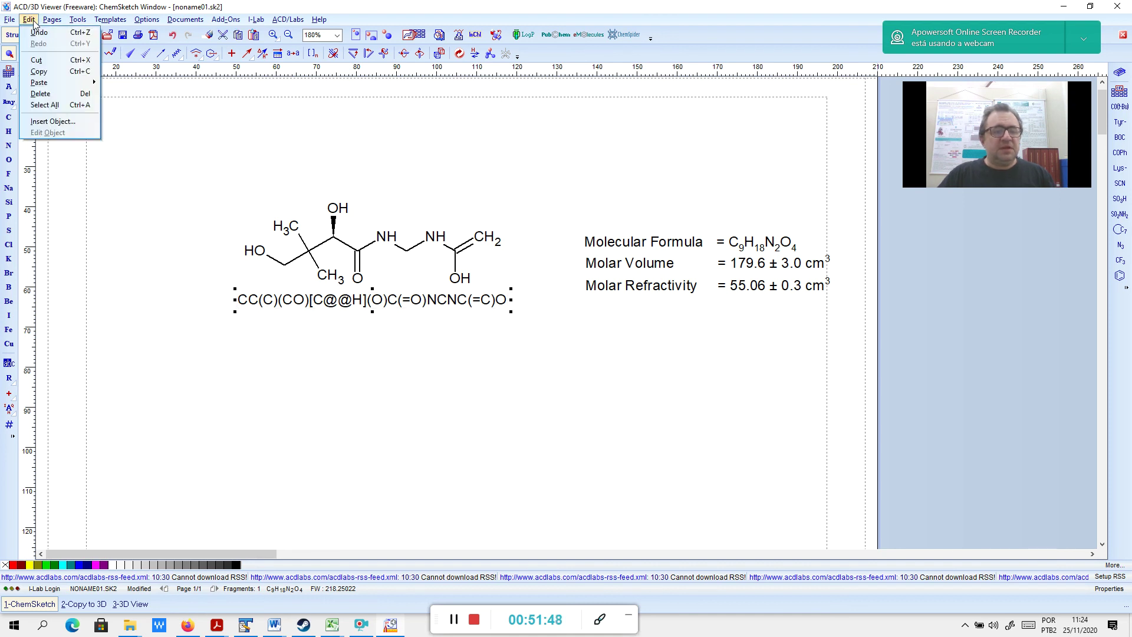
{"action": "left_click", "coordinate": [47, 73]}
{"action": "left_click", "coordinate": [907, 351]}
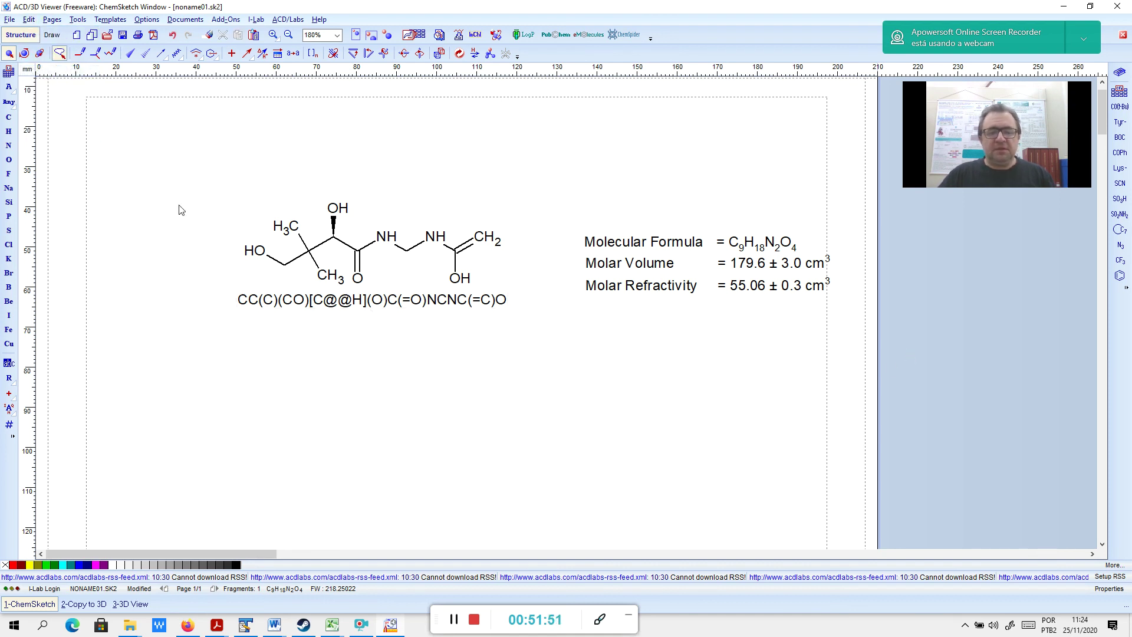
In a new document, generate a structure from the copied SMILES string CC(C)(CO)[C@@H](O)C(=O)NCNC(=C)O
{"action": "left_click", "coordinate": [11, 20]}
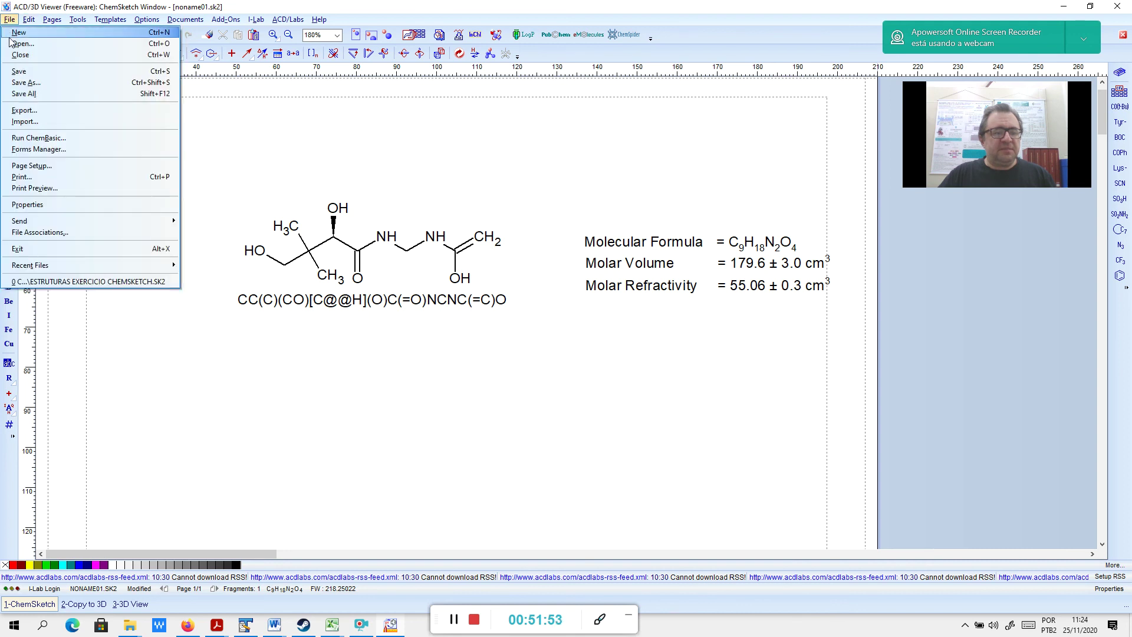
{"action": "left_click", "coordinate": [152, 33]}
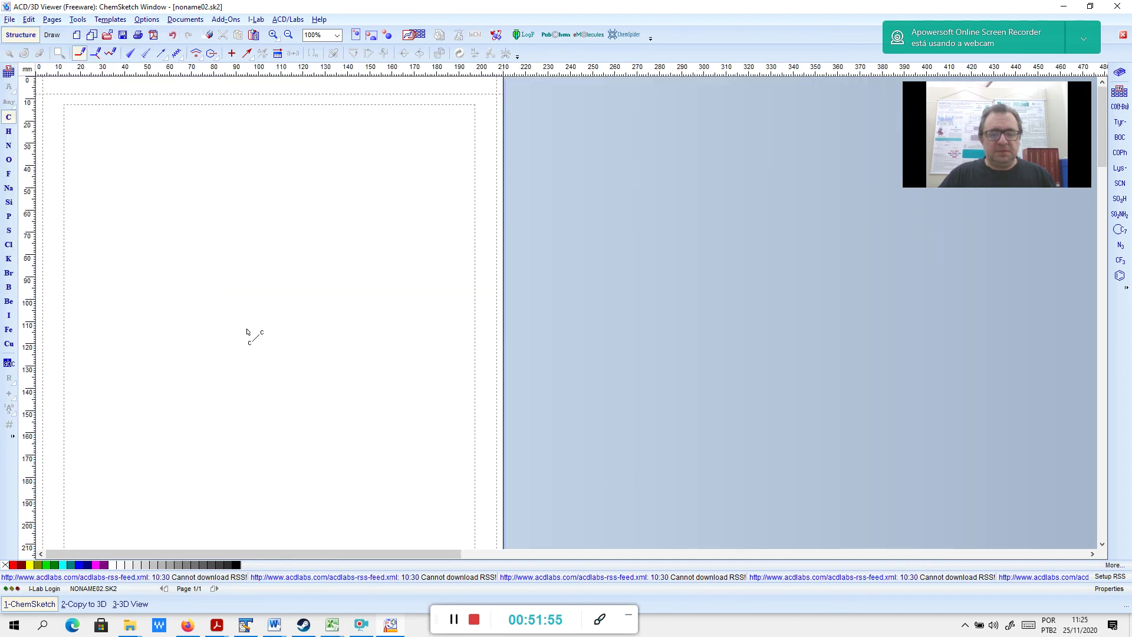
{"action": "left_click", "coordinate": [82, 24]}
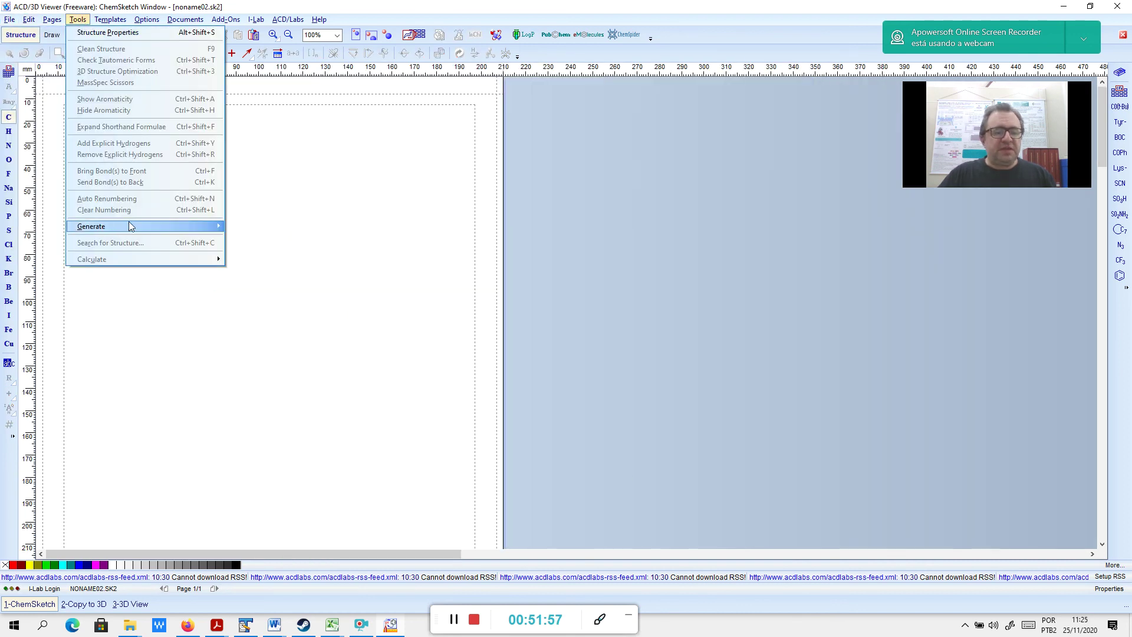
{"action": "mouse_move", "coordinate": [130, 227]}
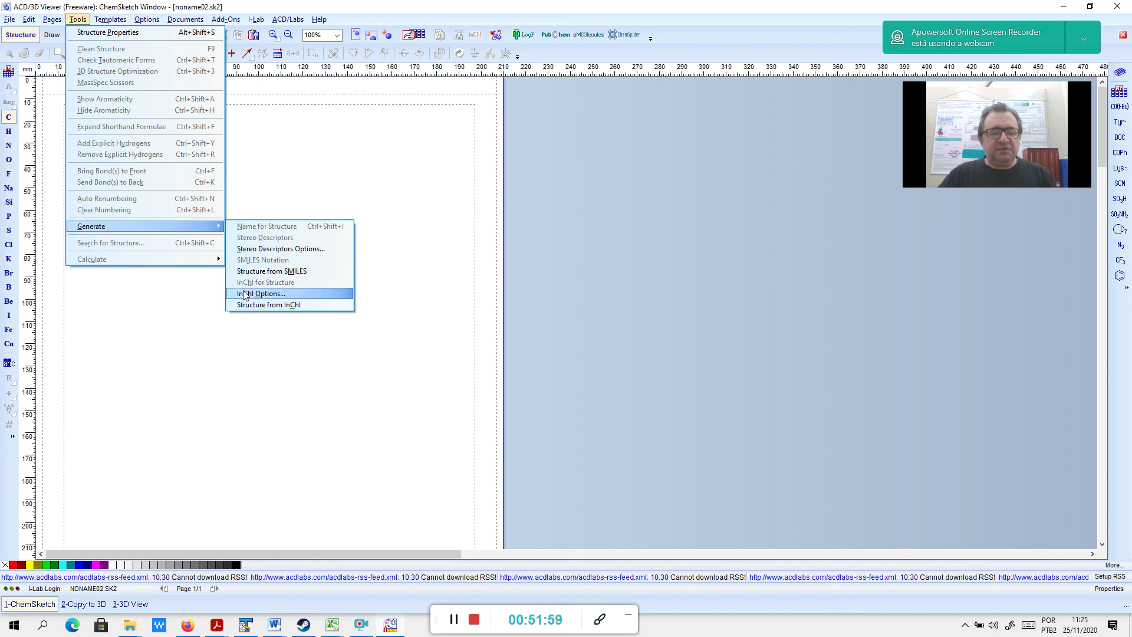
{"action": "left_click", "coordinate": [293, 273]}
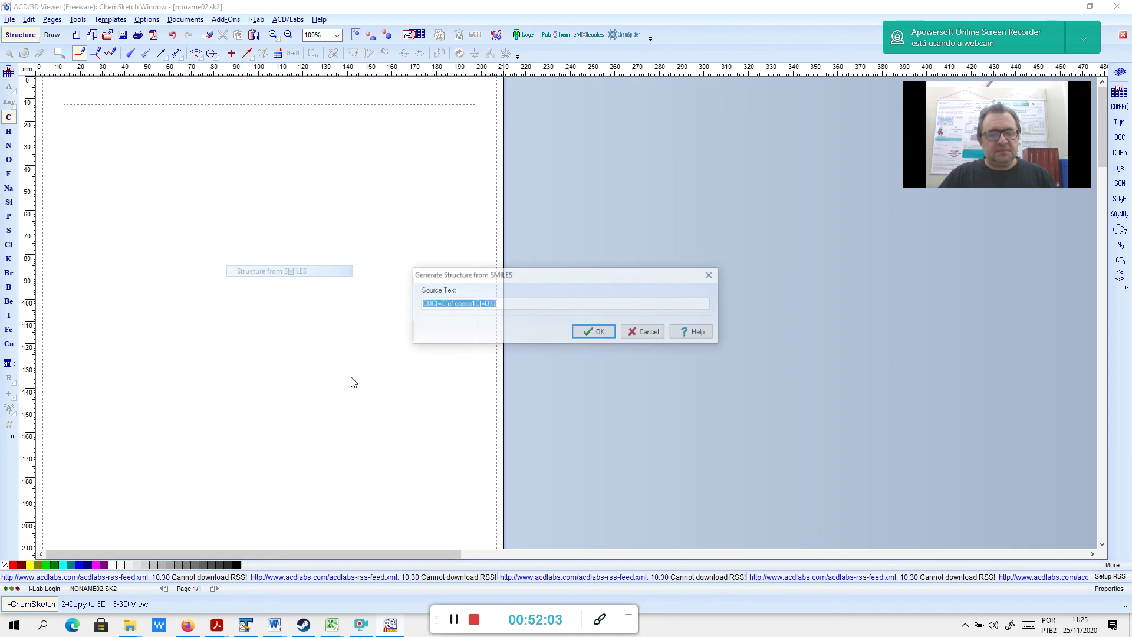
{"action": "key", "text": "ctrl+v"}
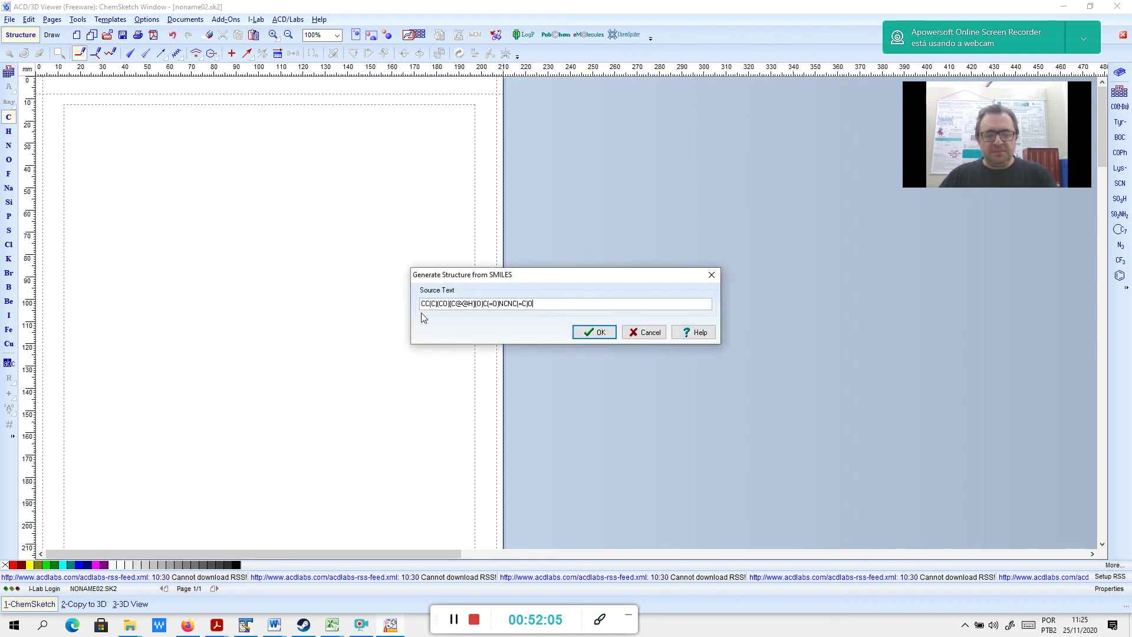
{"action": "left_click", "coordinate": [593, 332]}
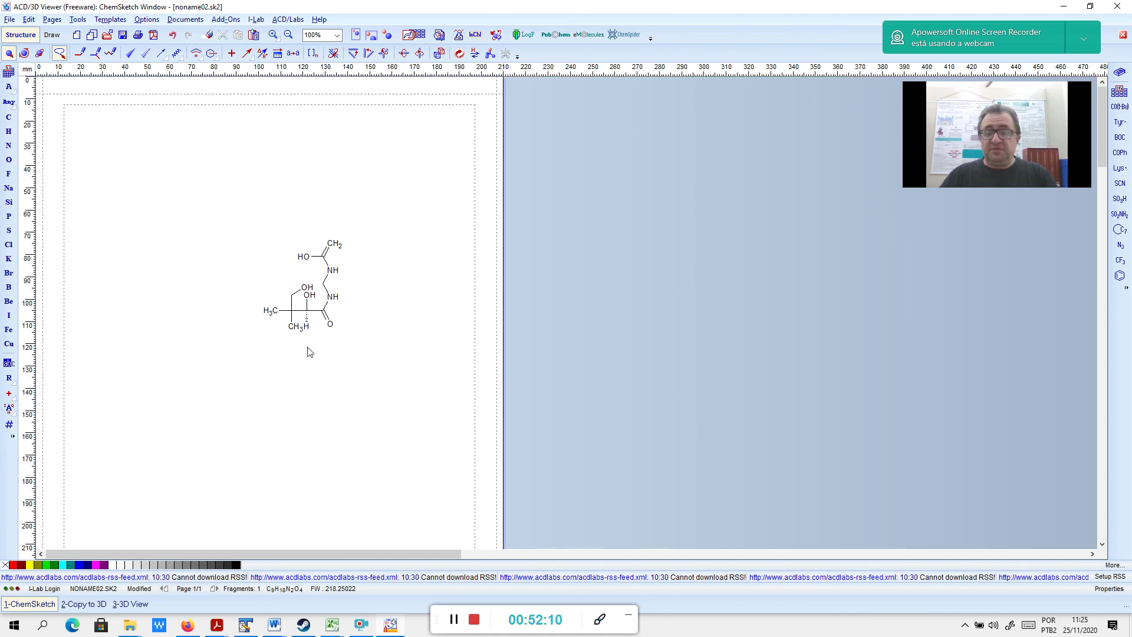
Select the entire structure generated from SMILES and tidy its layout with Clean Structure
{"action": "left_click", "coordinate": [322, 34]}
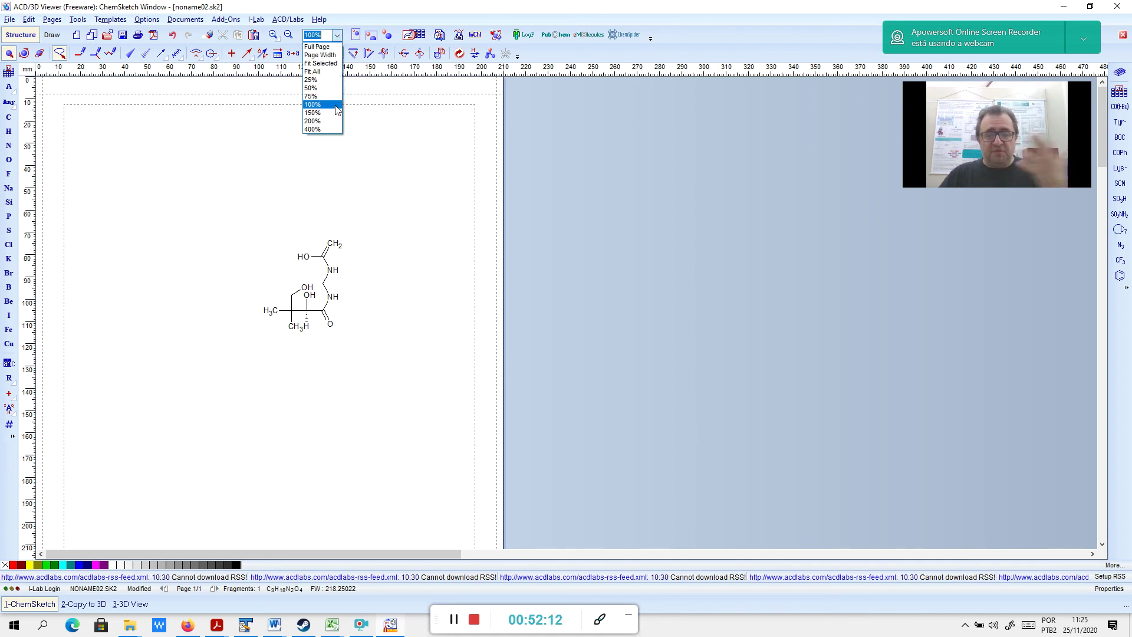
{"action": "left_click", "coordinate": [318, 47]}
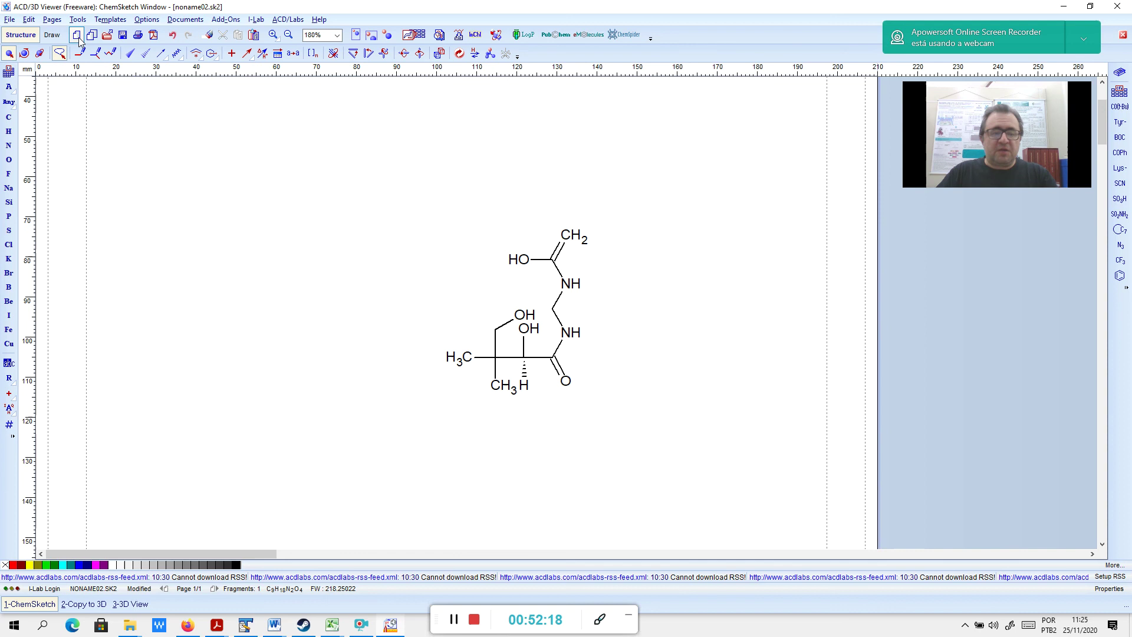
{"action": "mouse_move", "coordinate": [457, 154]}
{"action": "left_mouse_down"}
{"action": "mouse_move", "coordinate": [422, 436]}
{"action": "mouse_move", "coordinate": [799, 201]}
{"action": "left_mouse_up"}
{"action": "left_click", "coordinate": [52, 19]}
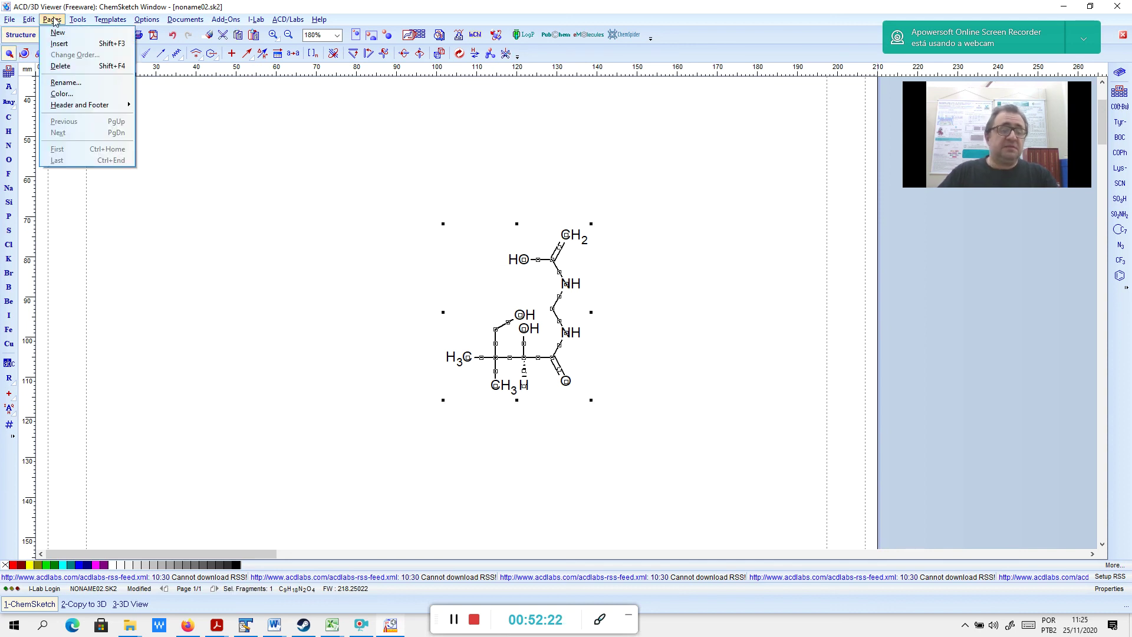
{"action": "mouse_move", "coordinate": [83, 20]}
{"action": "left_click", "coordinate": [87, 49]}
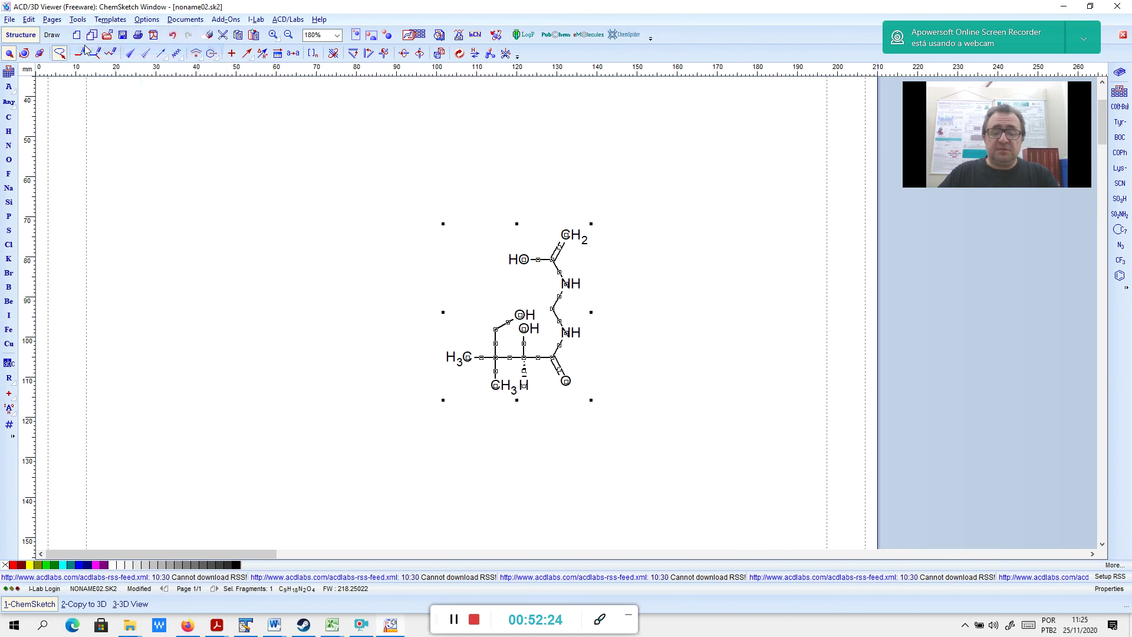
{"action": "left_click", "coordinate": [78, 20]}
{"action": "left_click", "coordinate": [84, 50]}
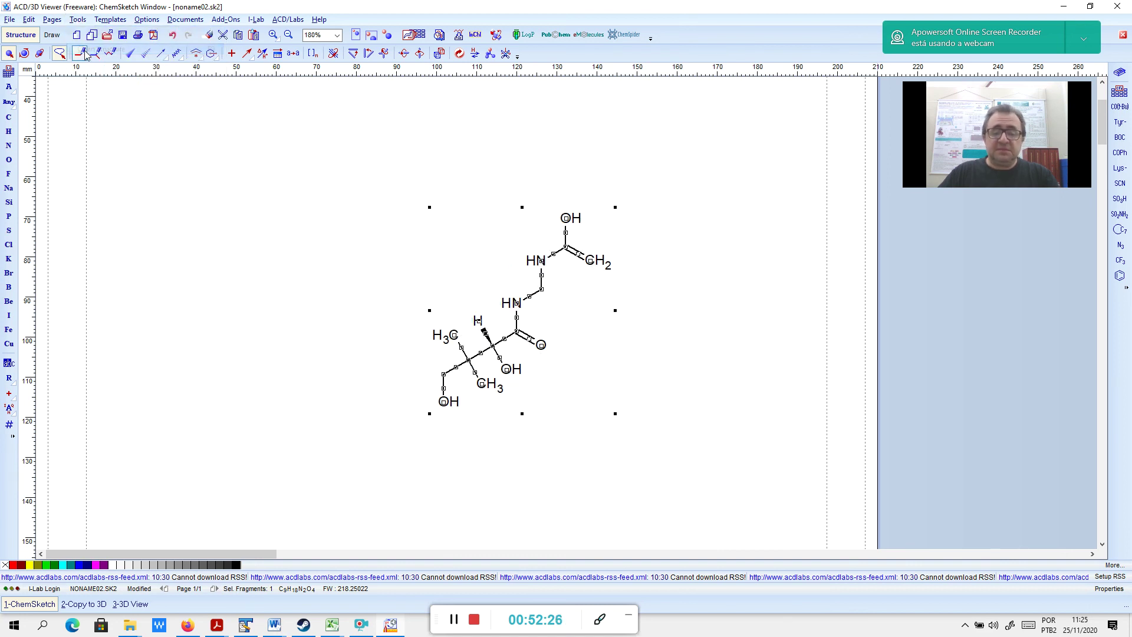
{"action": "left_click", "coordinate": [960, 450]}
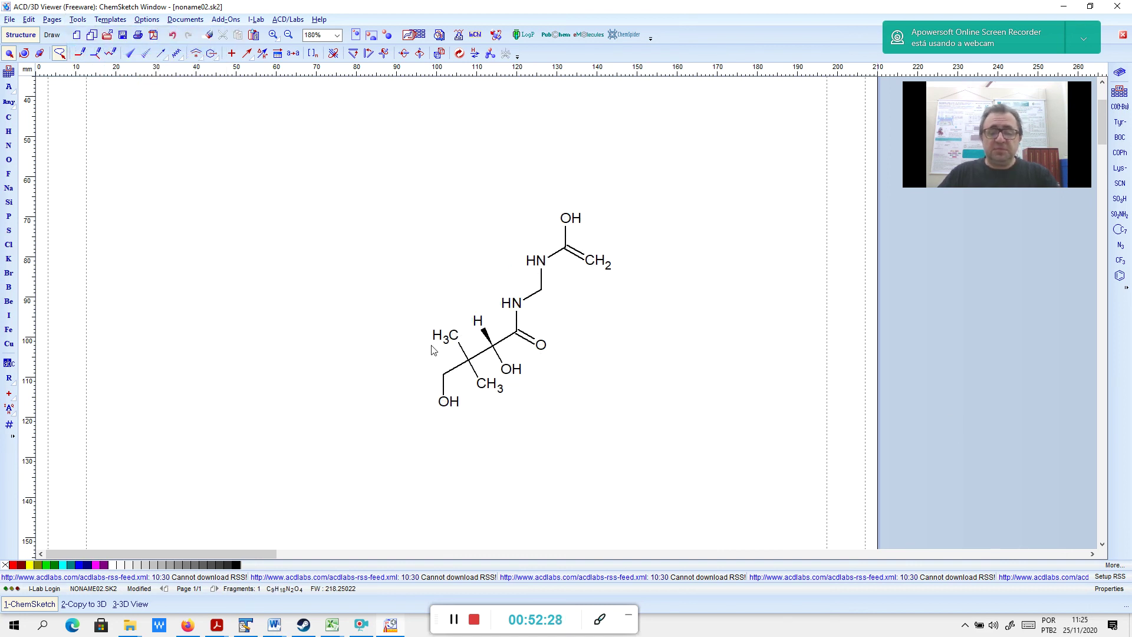